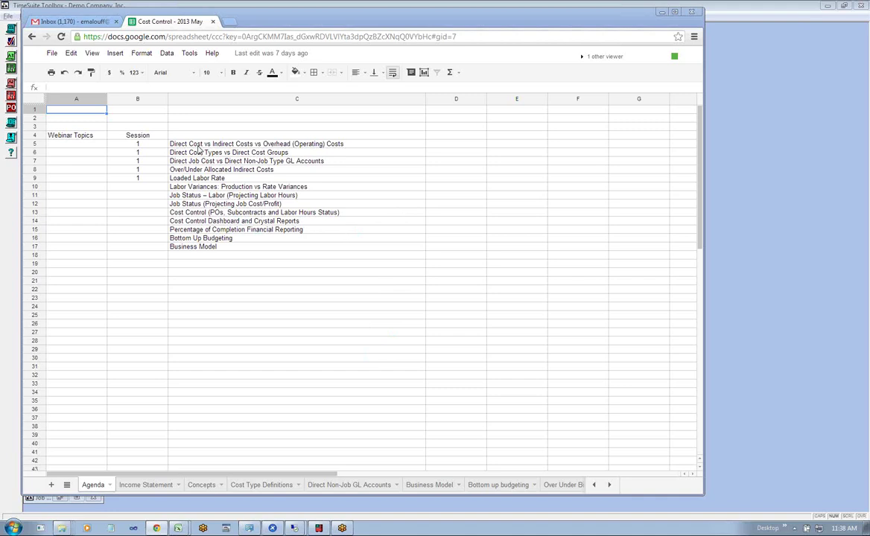
Review the Session 1 webinar topics on the Agenda sheet, from direct versus indirect costs through Loaded Labor Rate.
{"action": "left_click", "coordinate": [200, 146]}
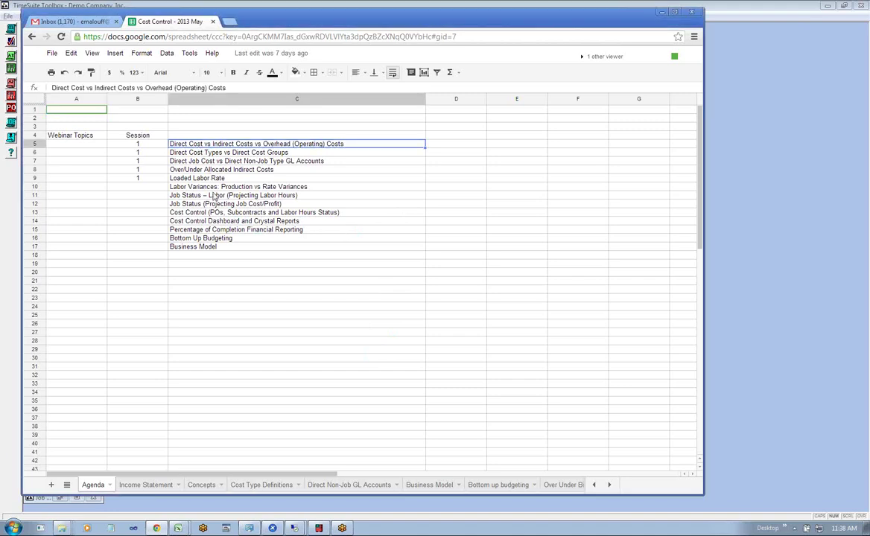
{"action": "key", "text": "Down"}
{"action": "key", "text": "Down"}
{"action": "key", "text": "Down"}
{"action": "key", "text": "Down"}
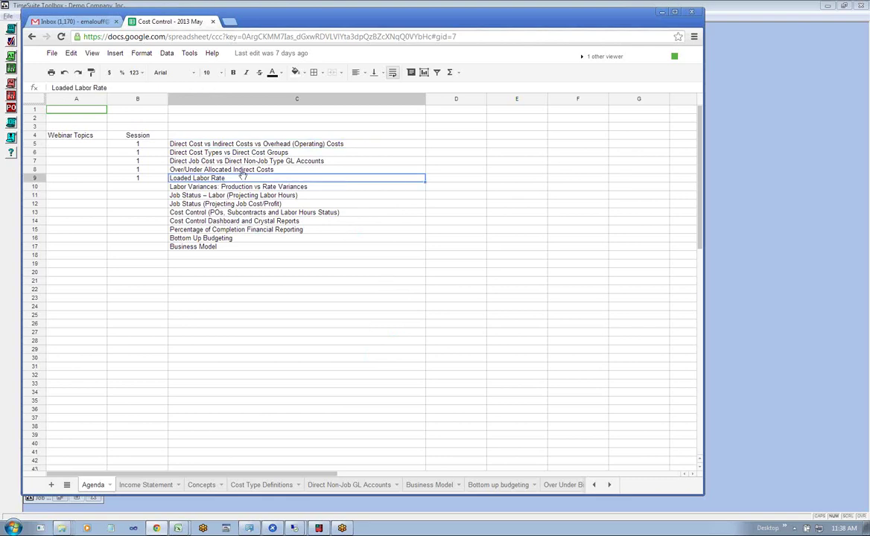
{"action": "left_click", "coordinate": [181, 146]}
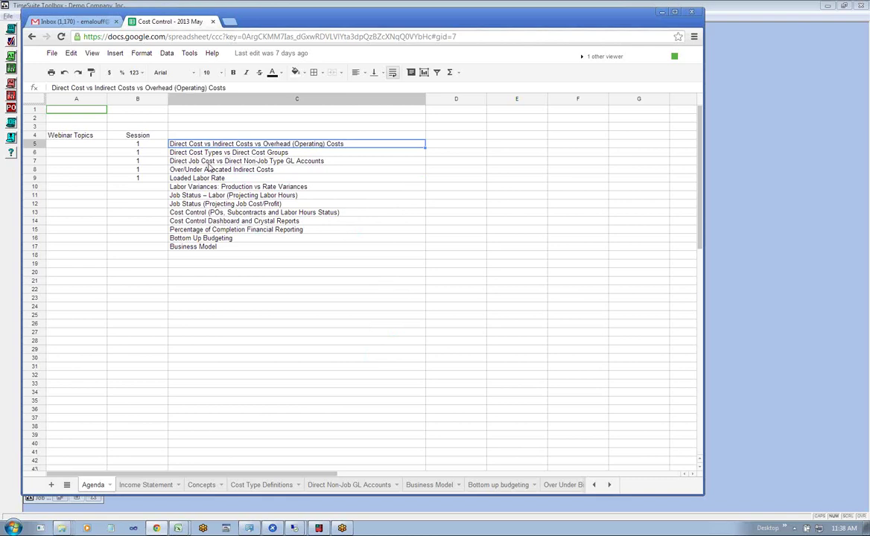
{"action": "left_click", "coordinate": [208, 163]}
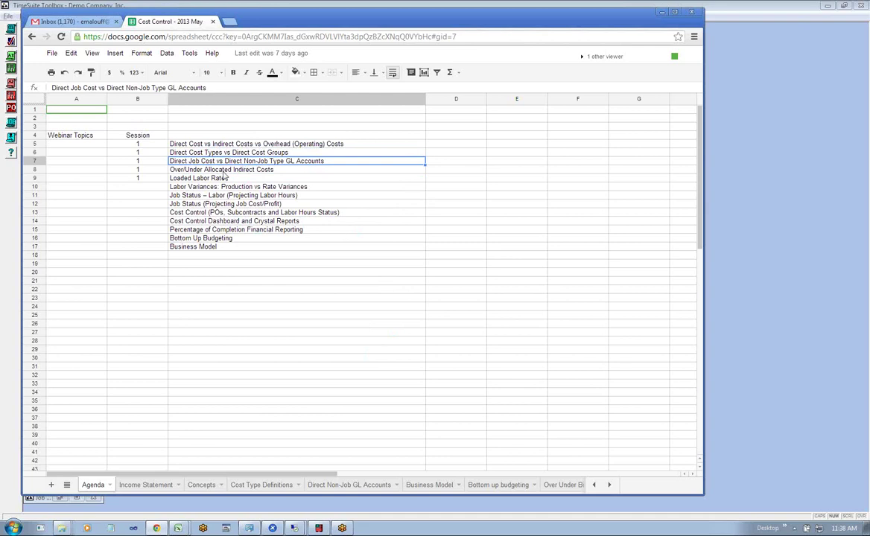
{"action": "left_click", "coordinate": [219, 172]}
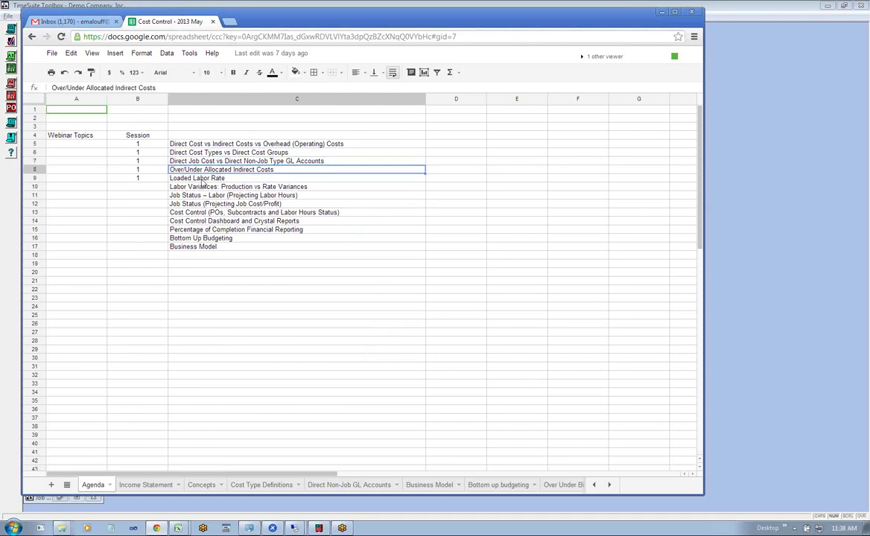
{"action": "left_click", "coordinate": [200, 179]}
{"action": "left_click", "coordinate": [152, 187]}
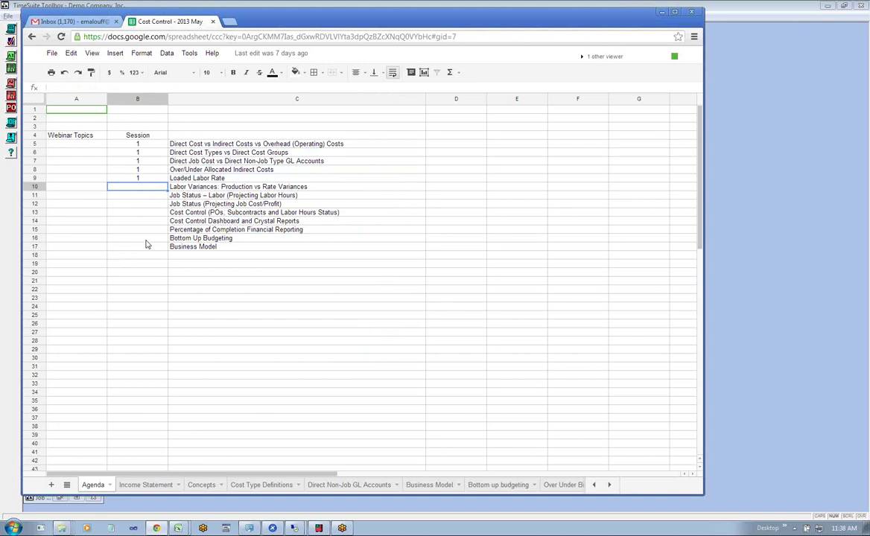
Open the Concepts sheet and review the Session 1 questions and the Session 2 question about tying job costs to the income statement.
{"action": "left_click", "coordinate": [198, 484]}
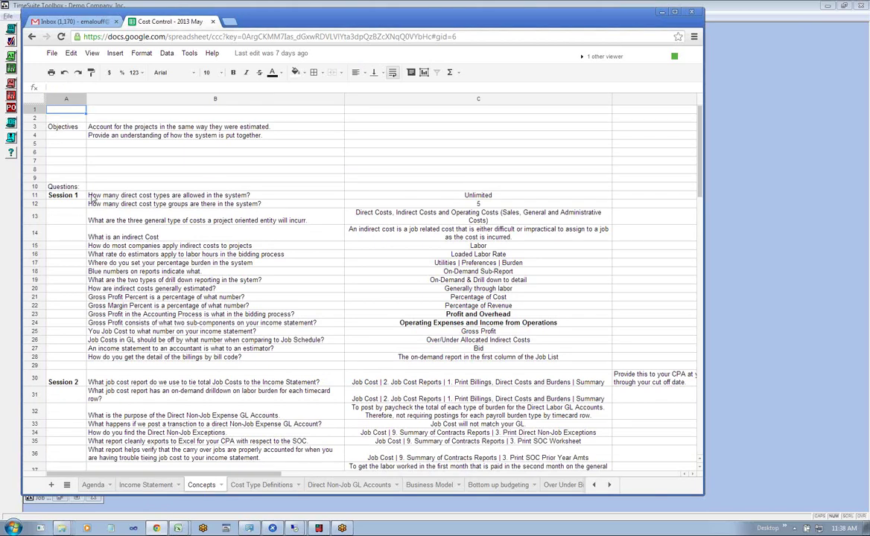
{"action": "mouse_move", "coordinate": [74, 207]}
{"action": "left_mouse_down"}
{"action": "mouse_move", "coordinate": [74, 350]}
{"action": "mouse_move", "coordinate": [198, 369]}
{"action": "left_mouse_up"}
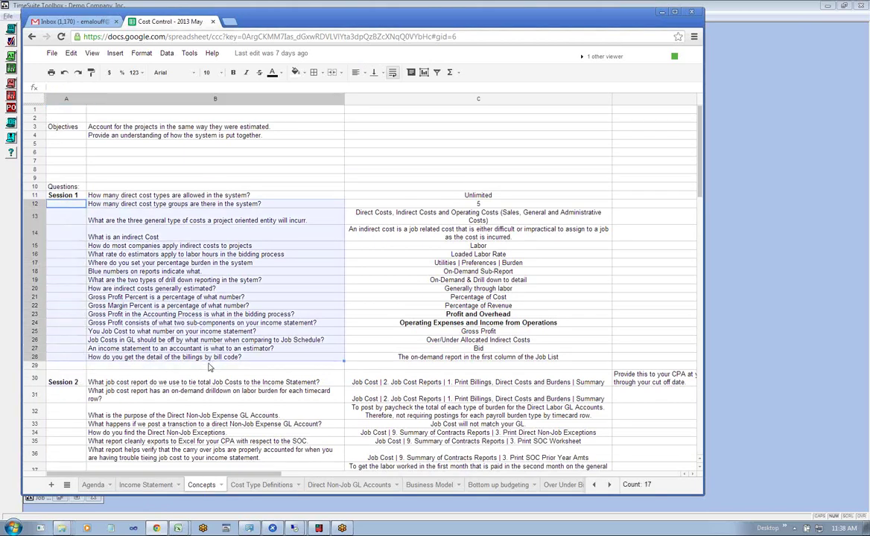
{"action": "scroll", "coordinate": [209, 366], "scroll_direction": "down", "scroll_amount": 5}
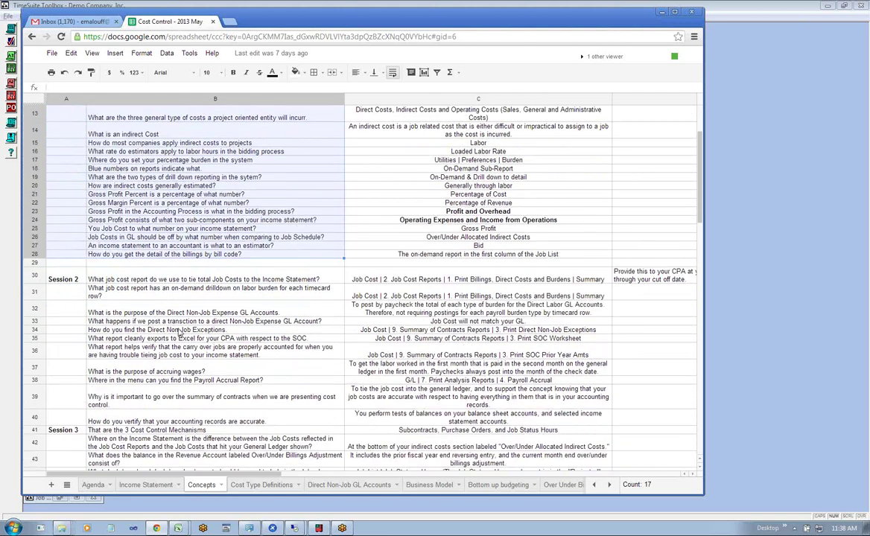
{"action": "left_click", "coordinate": [164, 279]}
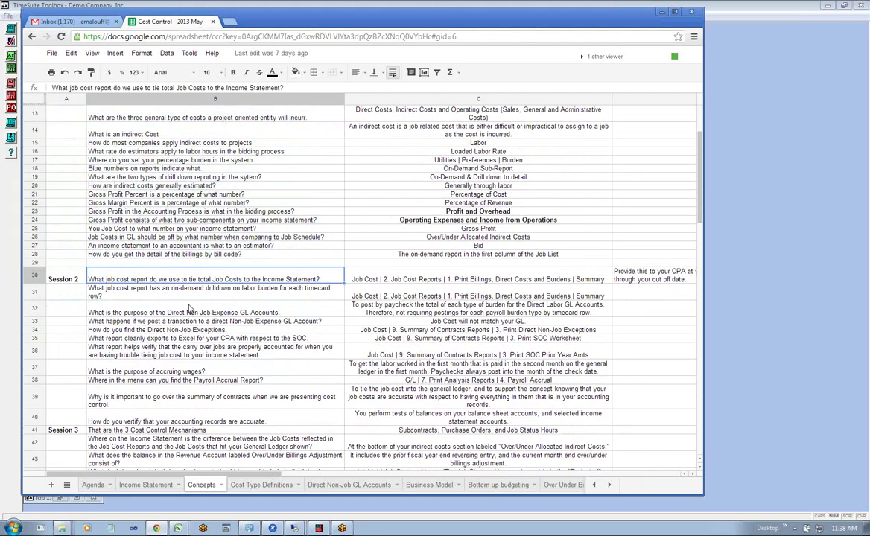
{"action": "scroll", "coordinate": [196, 304], "scroll_direction": "down", "scroll_amount": 2}
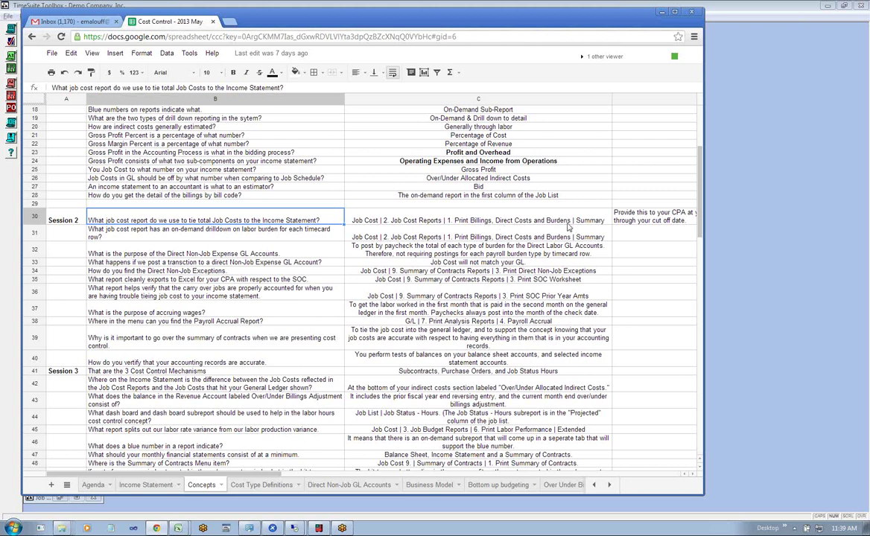
Switch to TimeSuite Toolbox and run the Billings, Direct Costs and Burdens Summary job cost report for 1/1/2013 through 1/31/2013.
{"action": "key", "text": "alt+Tab"}
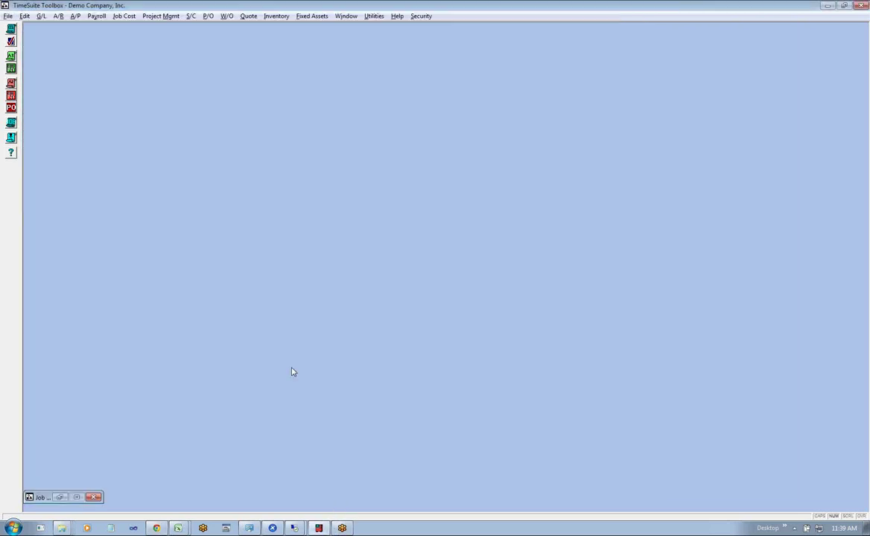
{"action": "left_click", "coordinate": [123, 16]}
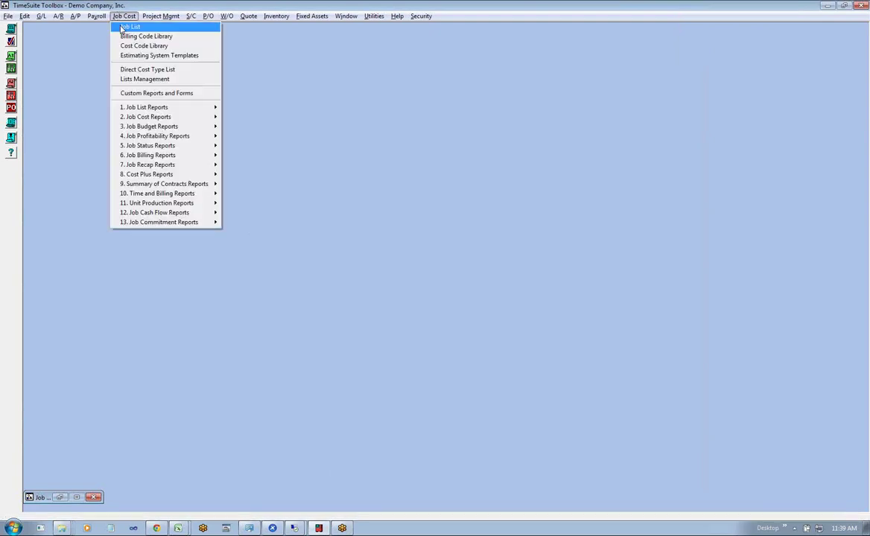
{"action": "mouse_move", "coordinate": [185, 113]}
{"action": "mouse_move", "coordinate": [260, 118]}
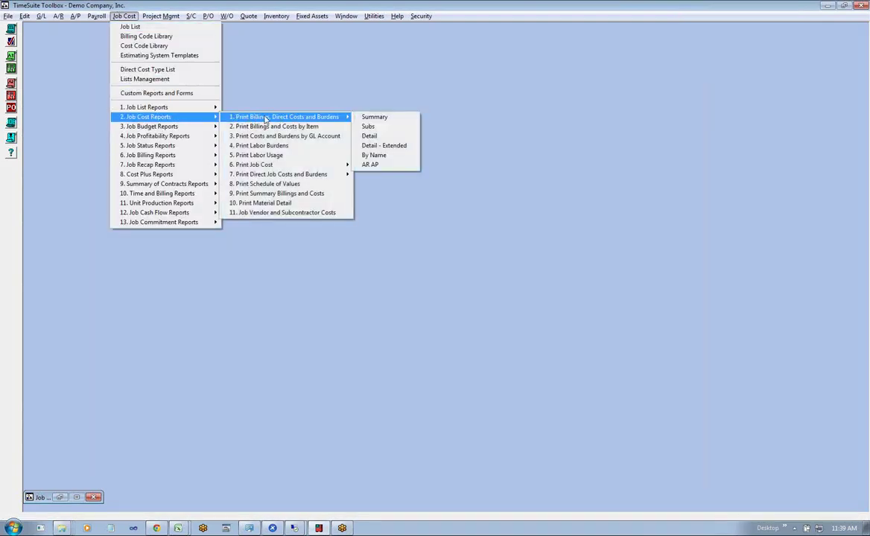
{"action": "left_click", "coordinate": [380, 117]}
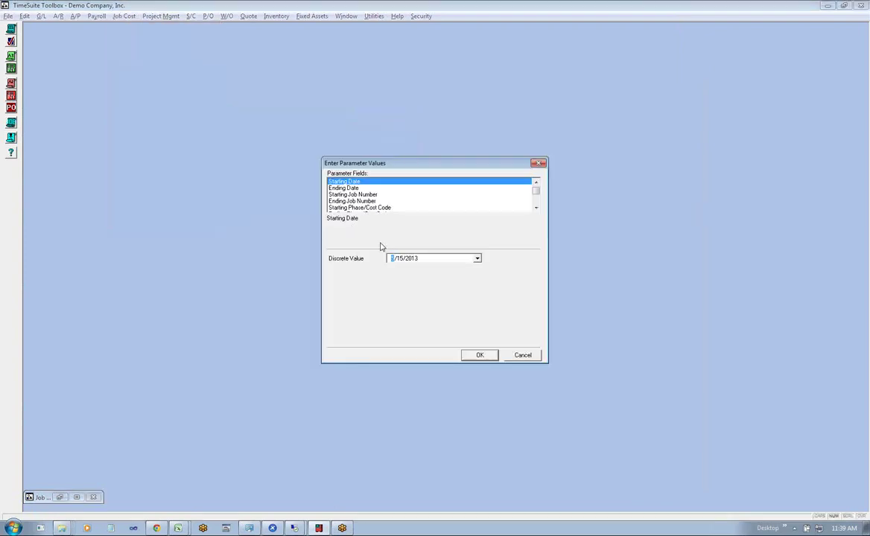
{"action": "type", "text": "1/1/"}
{"action": "left_click", "coordinate": [341, 189]}
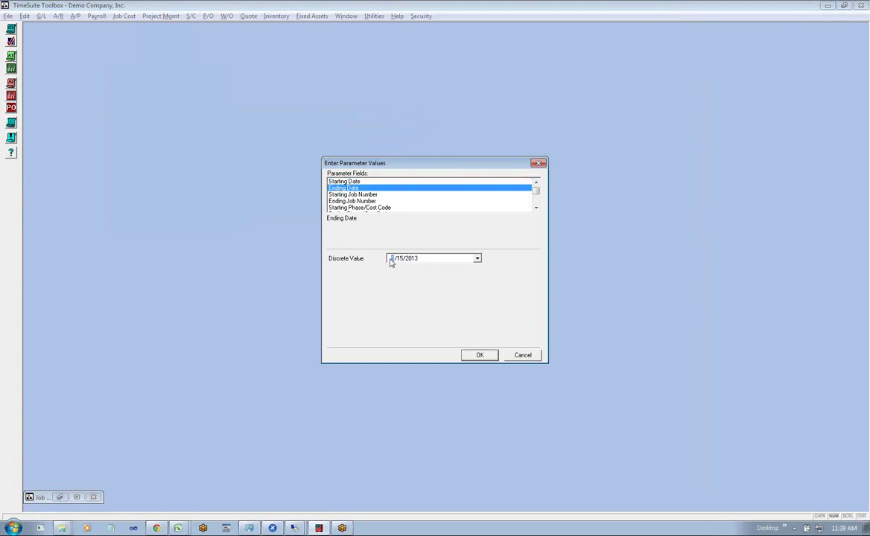
{"action": "left_click", "coordinate": [480, 356]}
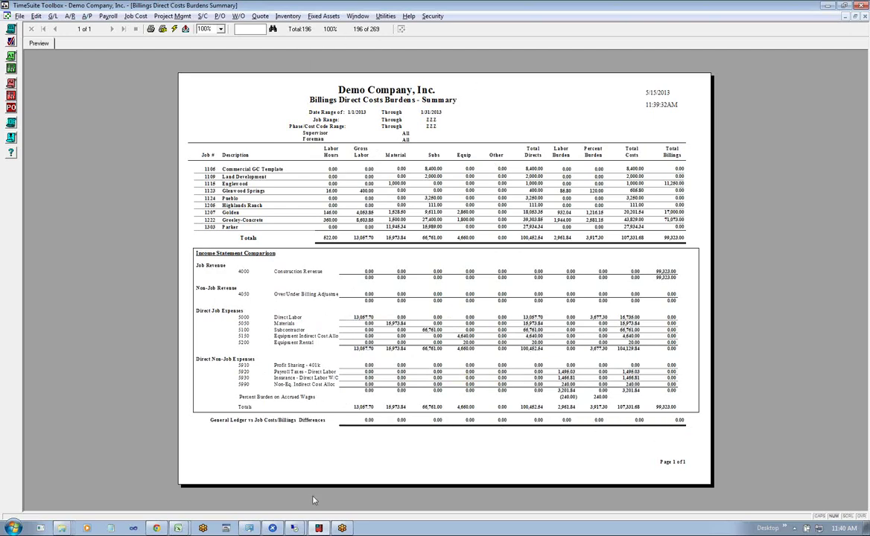
Switch back to the Google spreadsheet and read the Session 2 question and answer about the on-demand labor burden drilldown.
{"action": "left_click", "coordinate": [156, 528]}
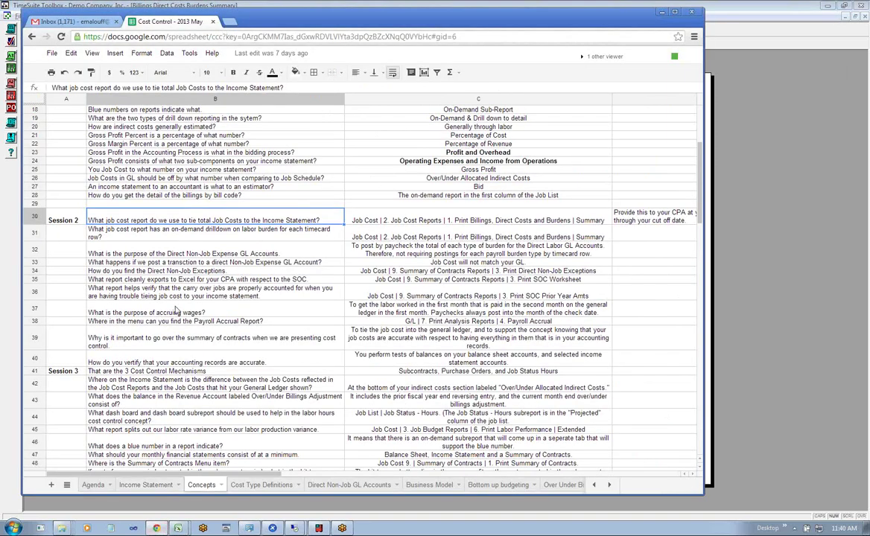
{"action": "left_click", "coordinate": [152, 239]}
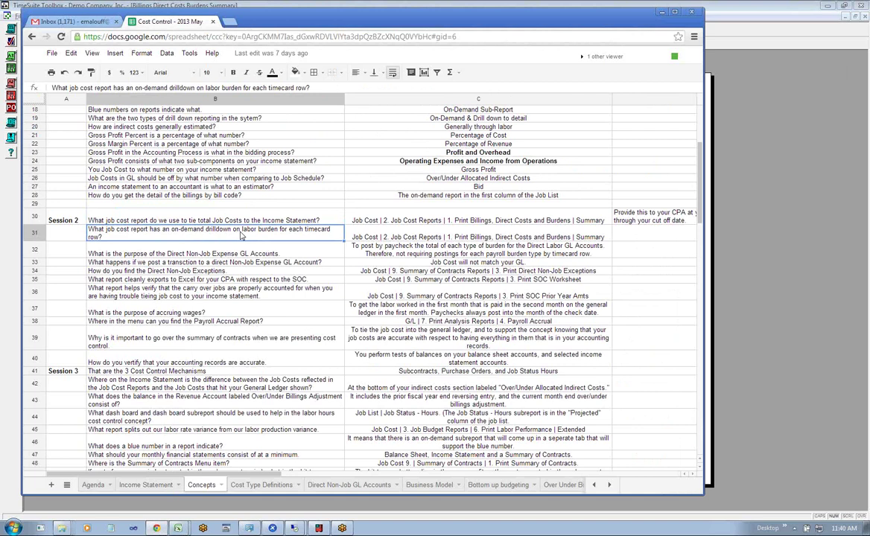
{"action": "left_click", "coordinate": [388, 238]}
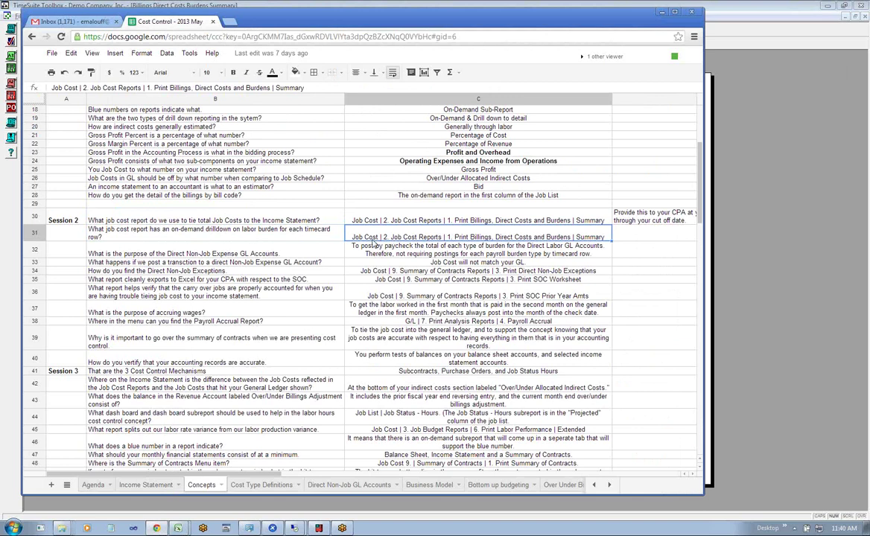
Return to TimeSuite Toolbox and locate the Summary version of the Billings, Direct Costs and Burdens job cost report.
{"action": "left_click", "coordinate": [318, 528]}
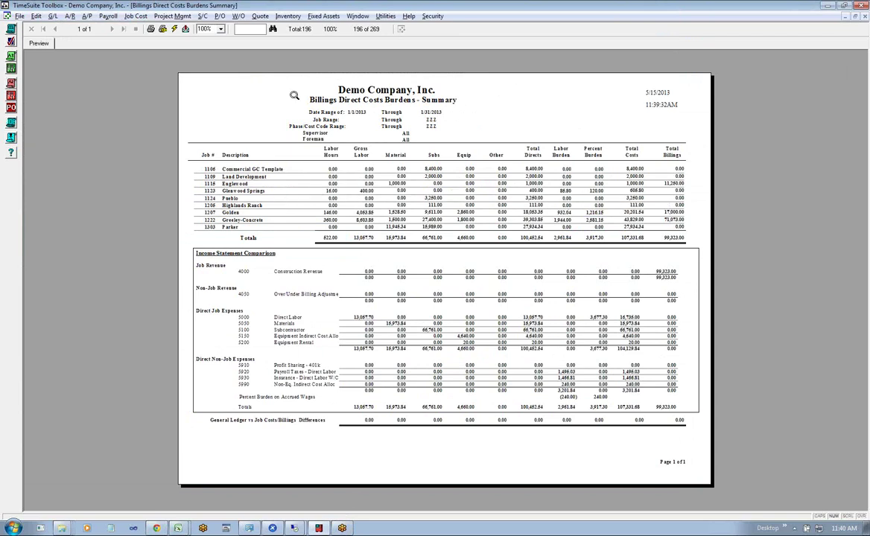
{"action": "left_click", "coordinate": [138, 15]}
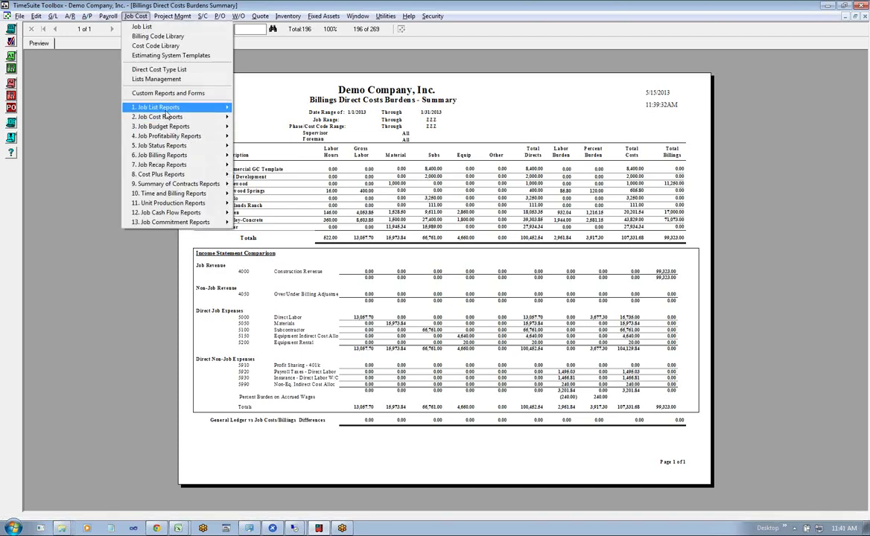
{"action": "mouse_move", "coordinate": [165, 120]}
{"action": "mouse_move", "coordinate": [251, 117]}
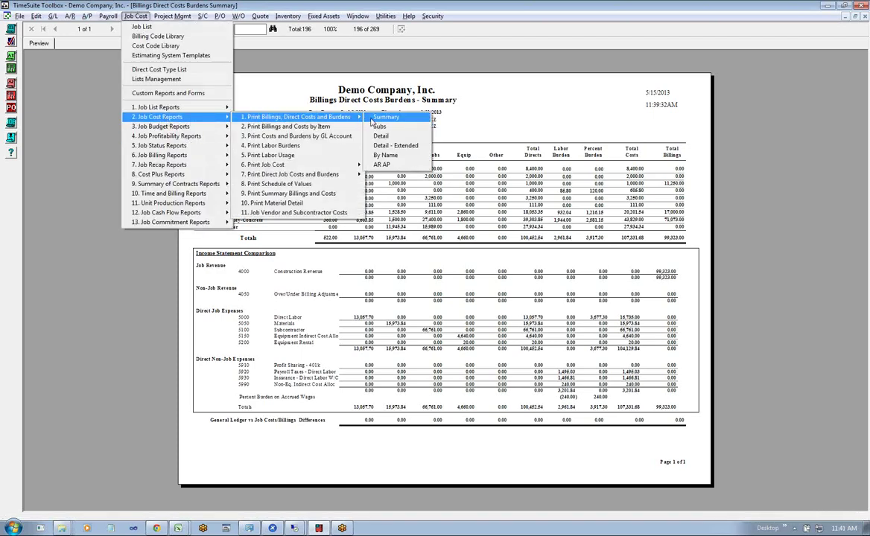
{"action": "left_click", "coordinate": [370, 119]}
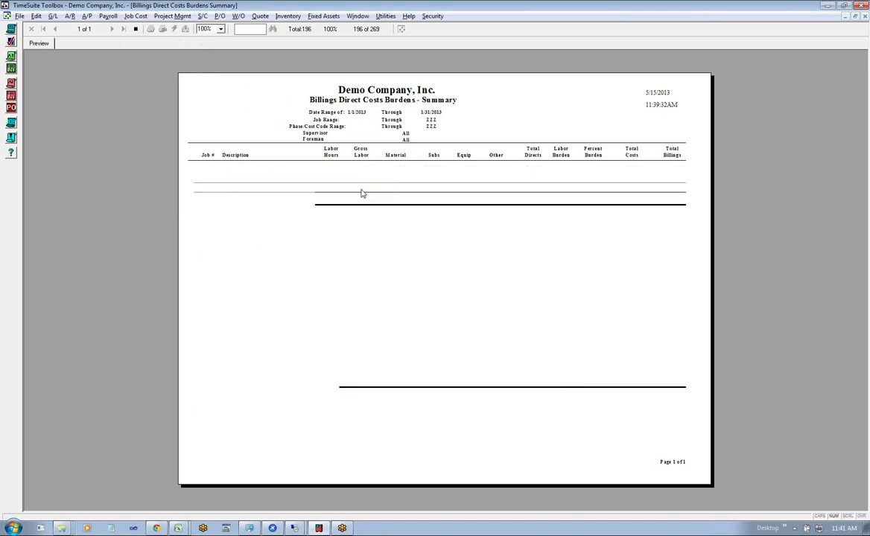
Drill down from job 1123 Glenwood Springs through General Requirements to the 01/29/2013 labor burden timecard detail, and return to the summary.
{"action": "double_click", "coordinate": [247, 167]}
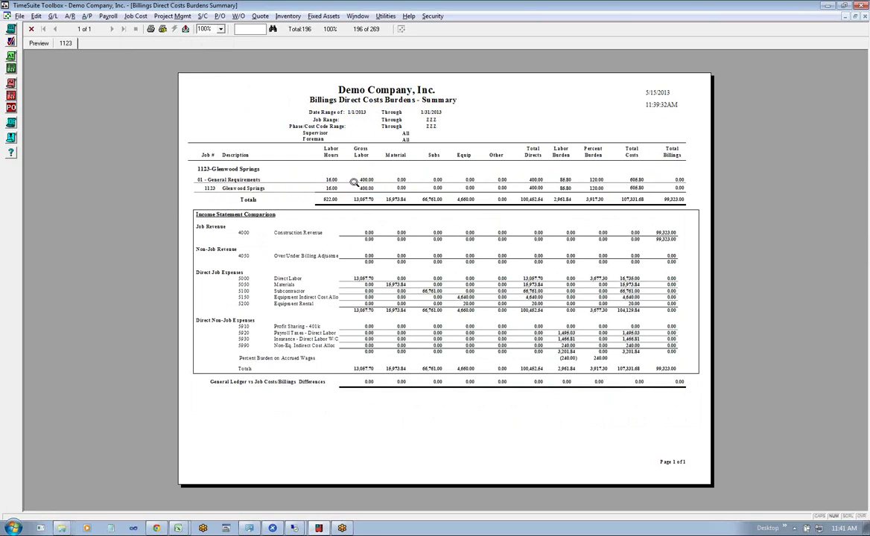
{"action": "double_click", "coordinate": [367, 181]}
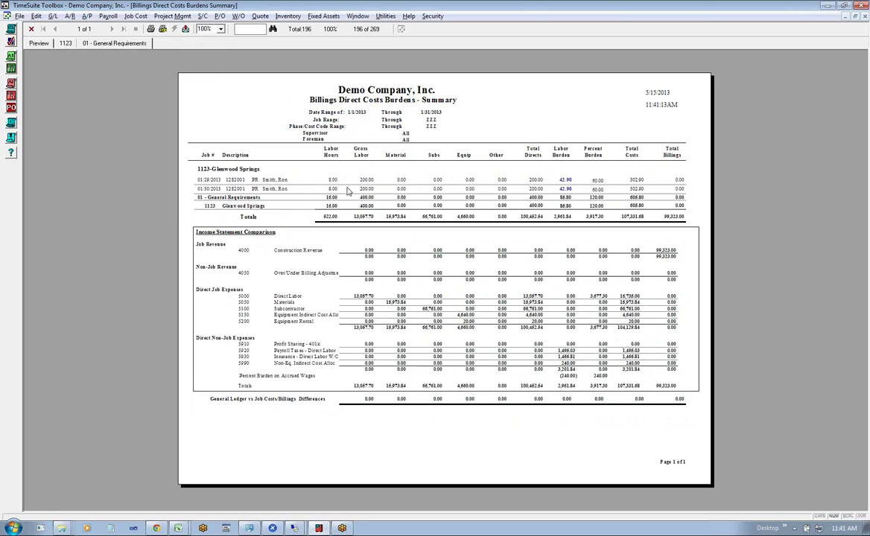
{"action": "left_click", "coordinate": [566, 183]}
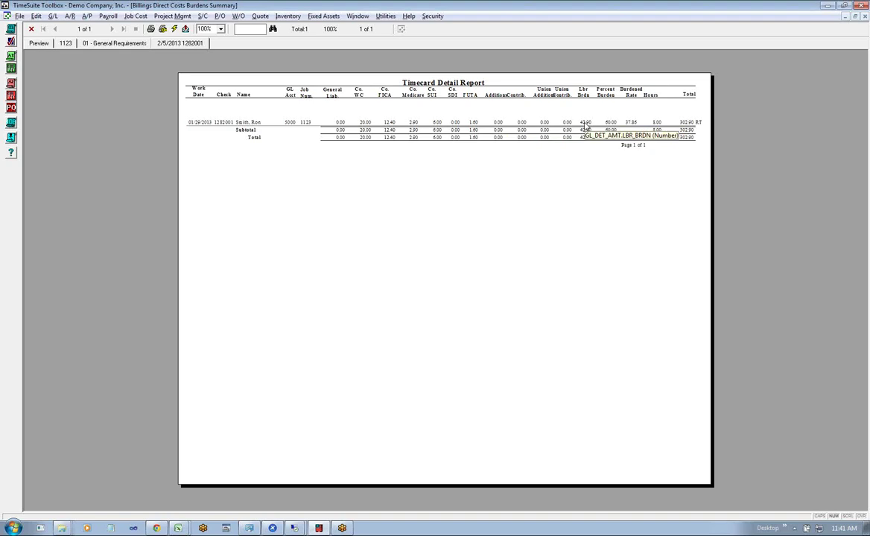
{"action": "left_click", "coordinate": [31, 28]}
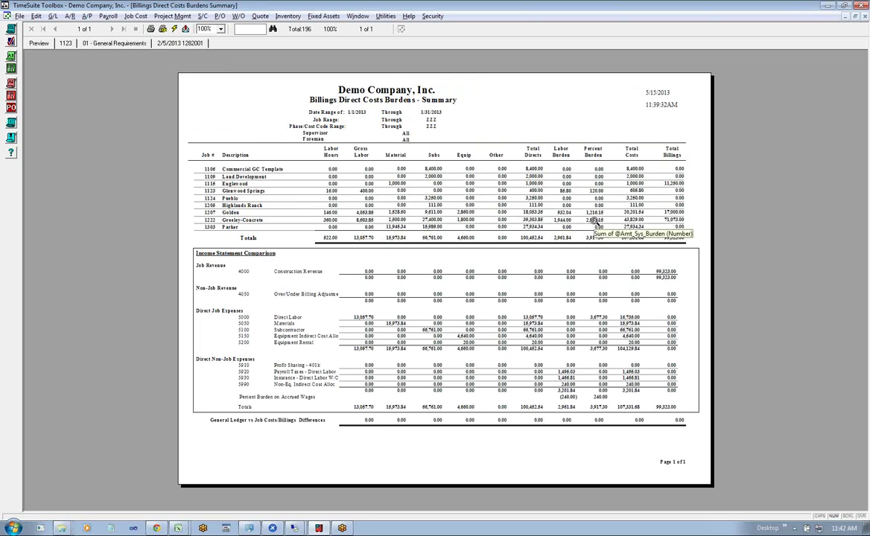
Inspect the burden rates and allocation accounts in the system preferences, and leave without making changes.
{"action": "left_click", "coordinate": [387, 15]}
{"action": "left_click", "coordinate": [405, 26]}
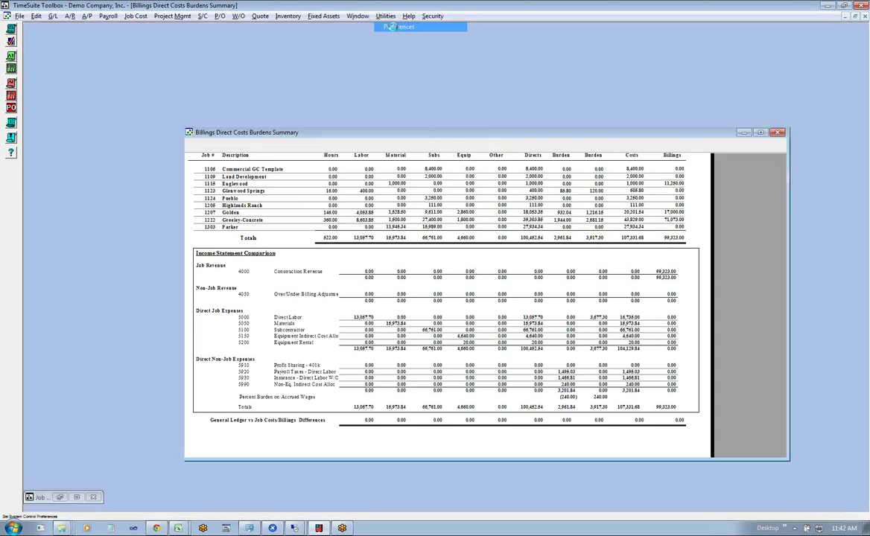
{"action": "left_click", "coordinate": [421, 160]}
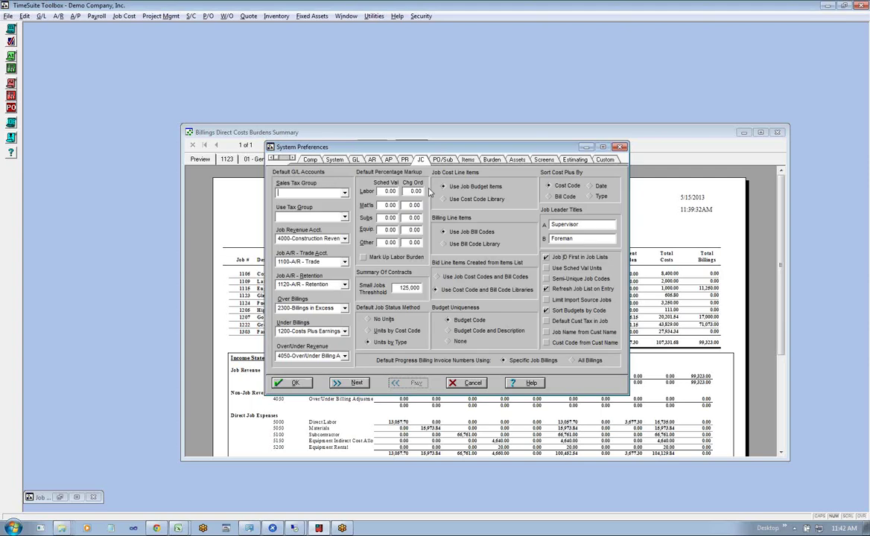
{"action": "left_click", "coordinate": [491, 160]}
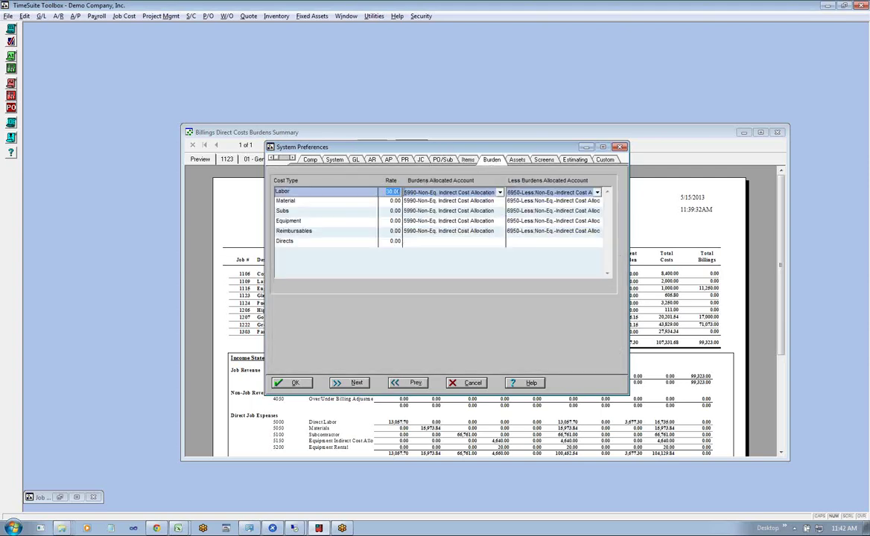
{"action": "key", "text": "Escape"}
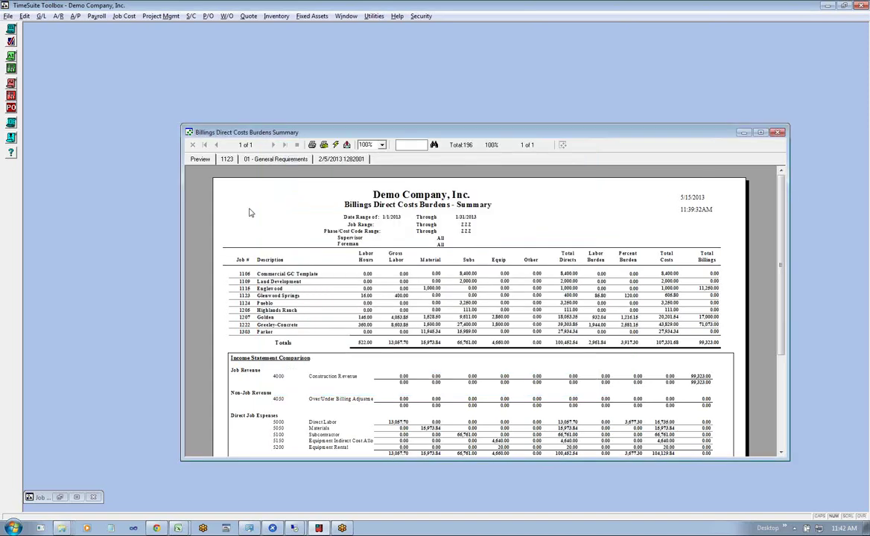
Reposition and enlarge the report window, and drill down into job 1222 Greeley-Concrete.
{"action": "left_click_drag", "start_coordinate": [592, 139], "coordinate": [482, 66]}
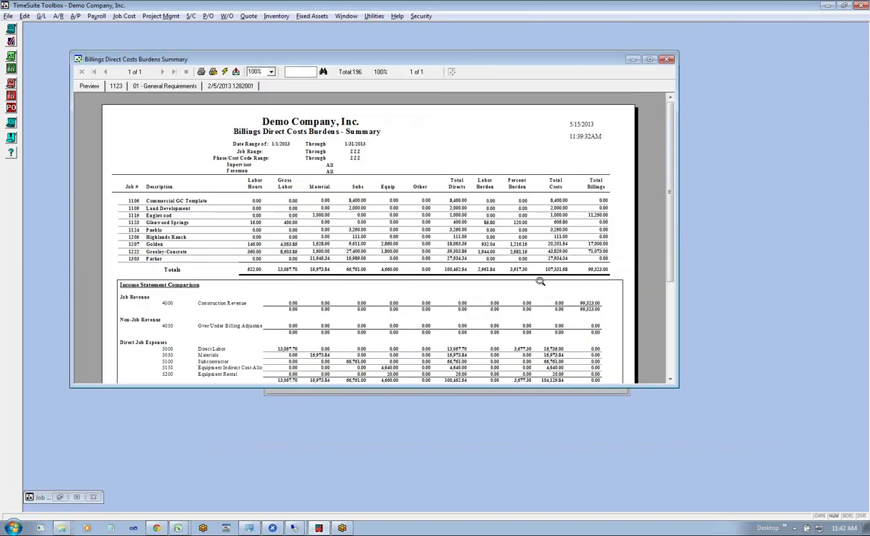
{"action": "left_click_drag", "start_coordinate": [665, 385], "coordinate": [669, 508]}
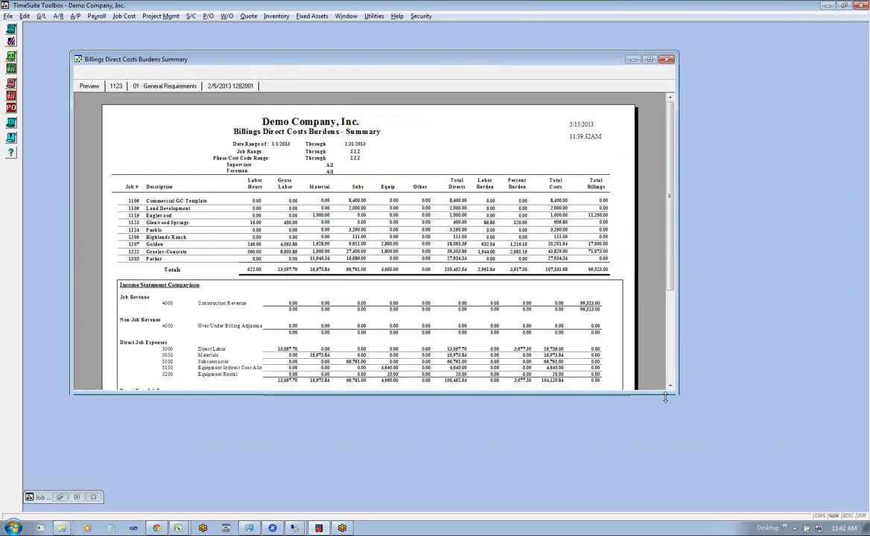
{"action": "double_click", "coordinate": [484, 251]}
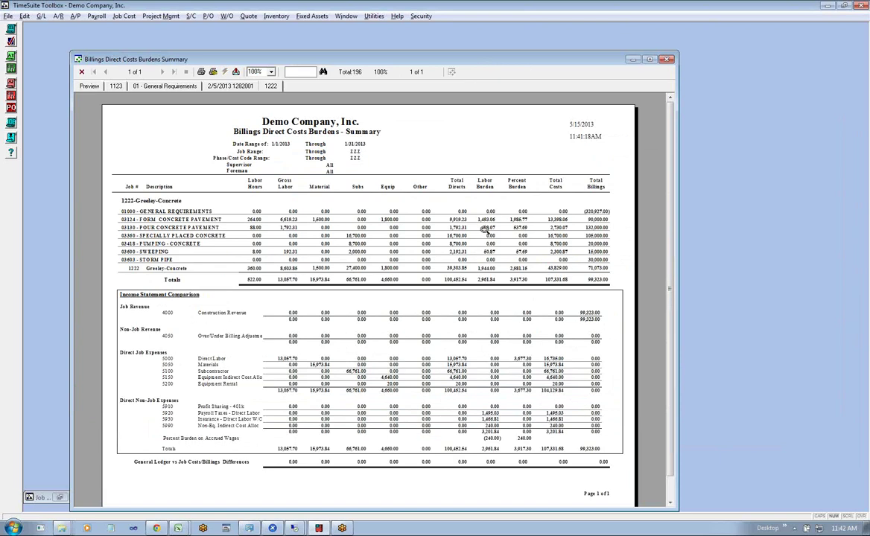
Drill down through 03124 - Form Concrete Pavement to the 01/03/2013 labor burden timecard detail for check 6006, and return to the cost code detail.
{"action": "double_click", "coordinate": [487, 220]}
{"action": "double_click", "coordinate": [487, 221]}
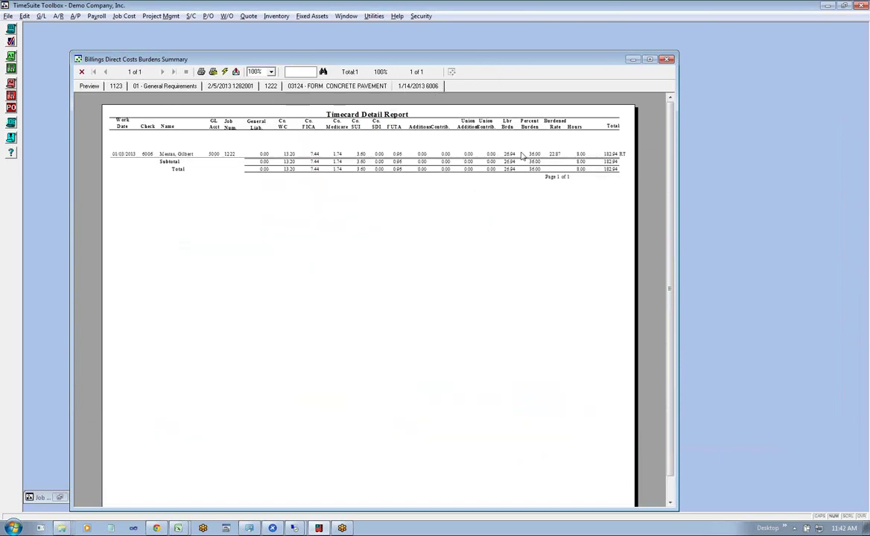
{"action": "left_click", "coordinate": [320, 85]}
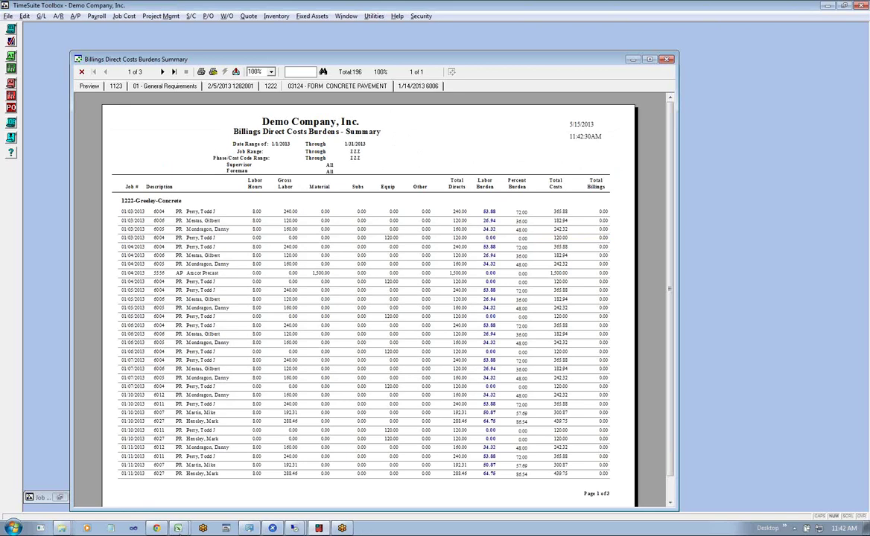
Review the Direct Non-Job Expense GL Accounts question in the Cost Control spreadsheet in Chrome, and return to TimeSuite Toolbox.
{"action": "left_click", "coordinate": [156, 528]}
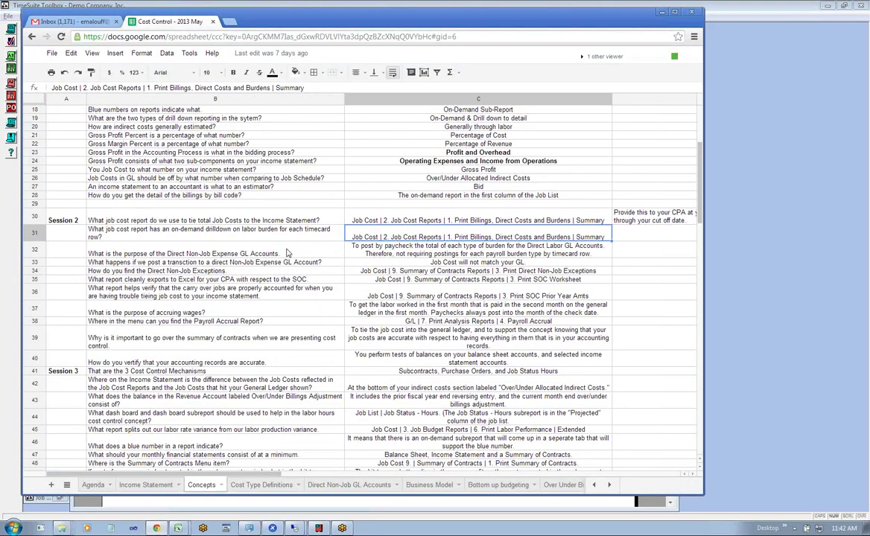
{"action": "left_click", "coordinate": [287, 253]}
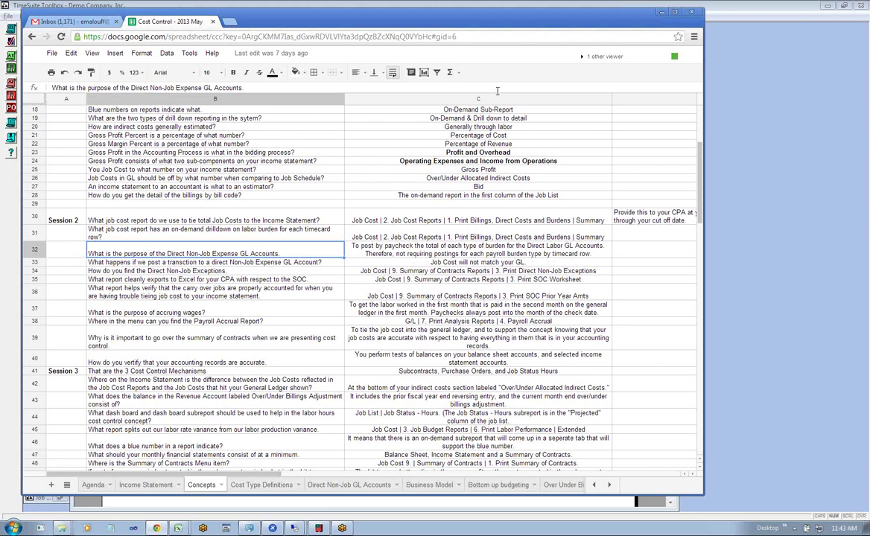
{"action": "left_click_drag", "start_coordinate": [449, 20], "coordinate": [594, 39]}
{"action": "left_click", "coordinate": [423, 70]}
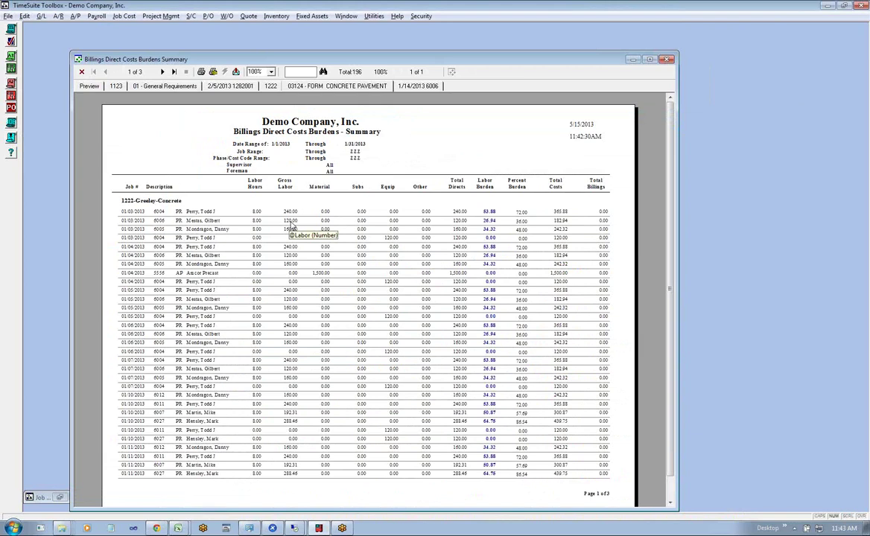
Compare the 01/03/2013 labor burden timecard detail for check 6006 with the report summary and the 03124 - Form Concrete Pavement detail.
{"action": "left_click", "coordinate": [488, 222]}
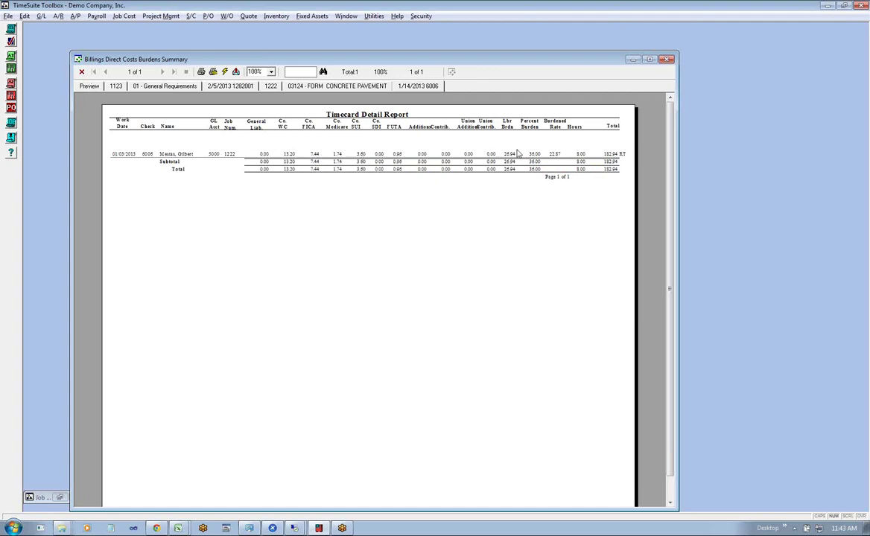
{"action": "left_click", "coordinate": [91, 86]}
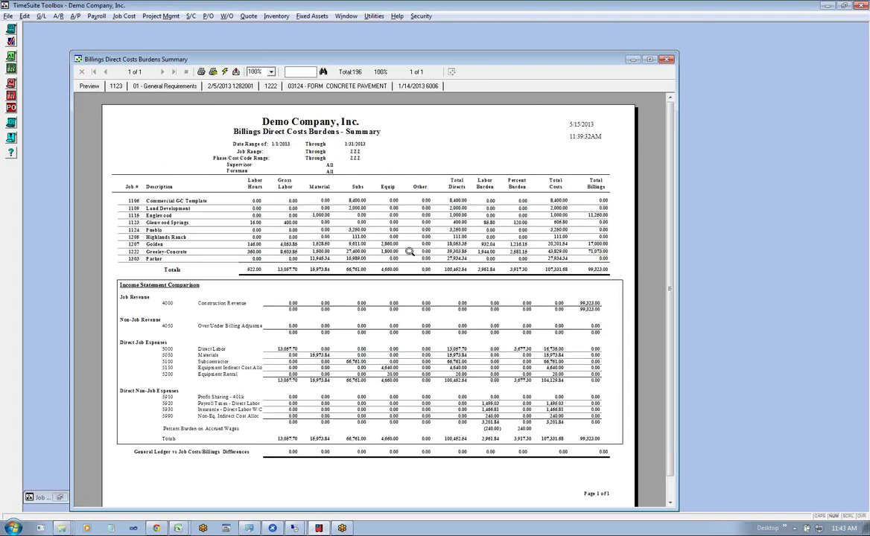
{"action": "left_click", "coordinate": [341, 86]}
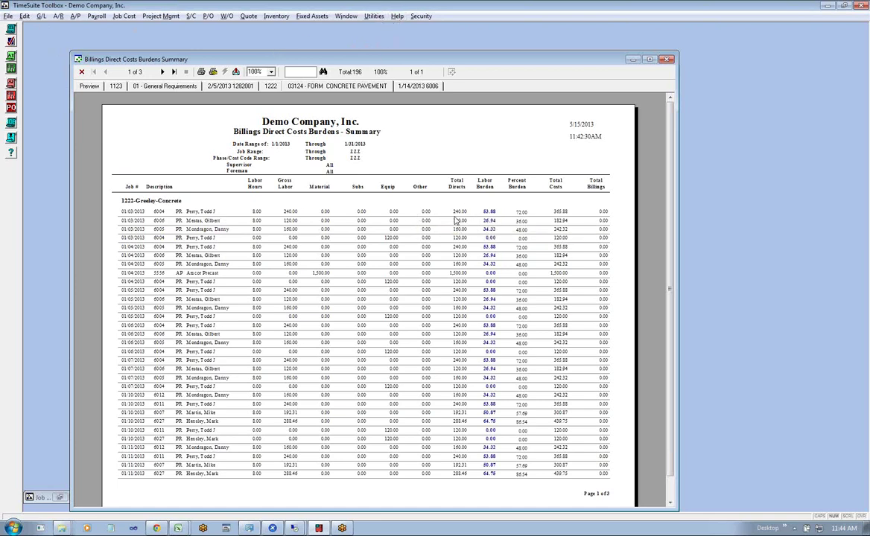
{"action": "left_click", "coordinate": [490, 222]}
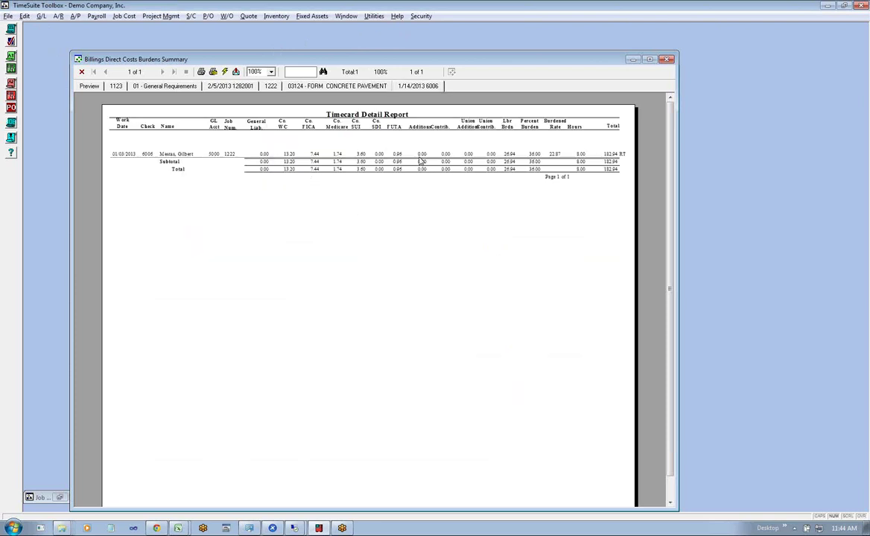
{"action": "left_click", "coordinate": [89, 85]}
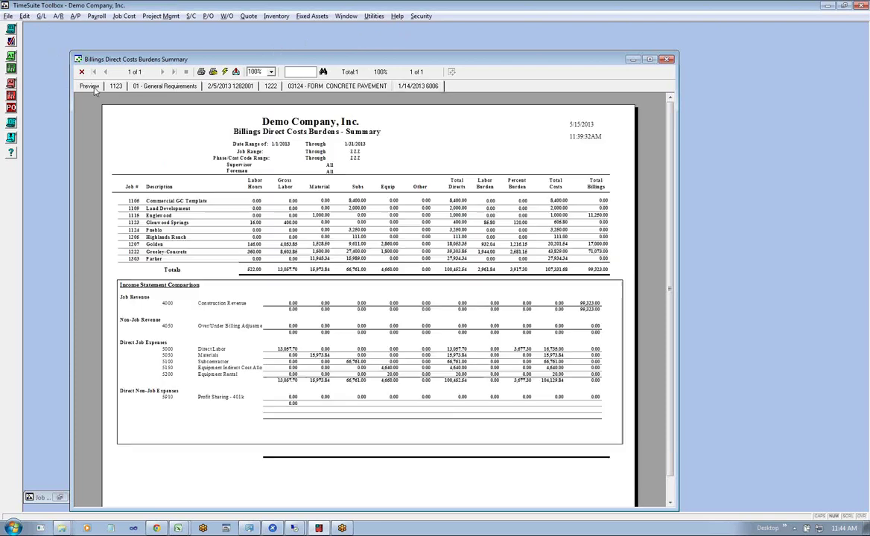
{"action": "left_click", "coordinate": [408, 88]}
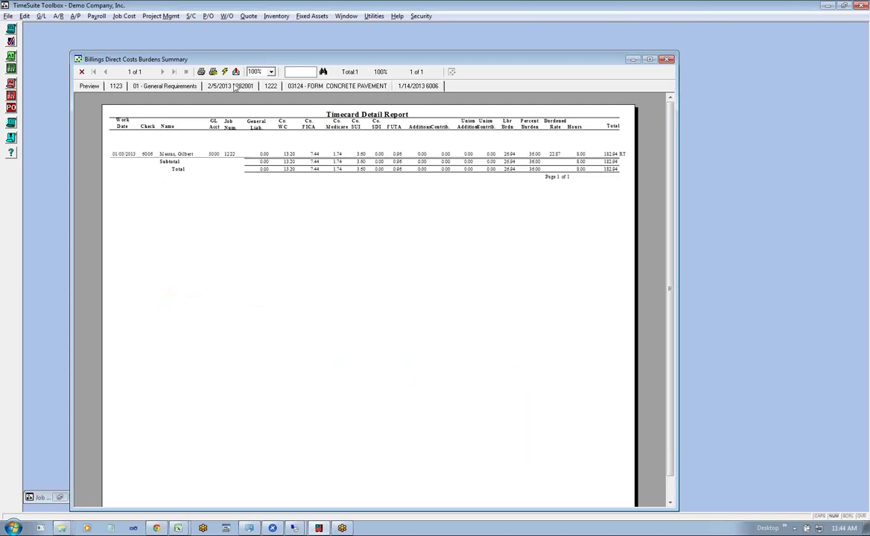
{"action": "left_click", "coordinate": [91, 87]}
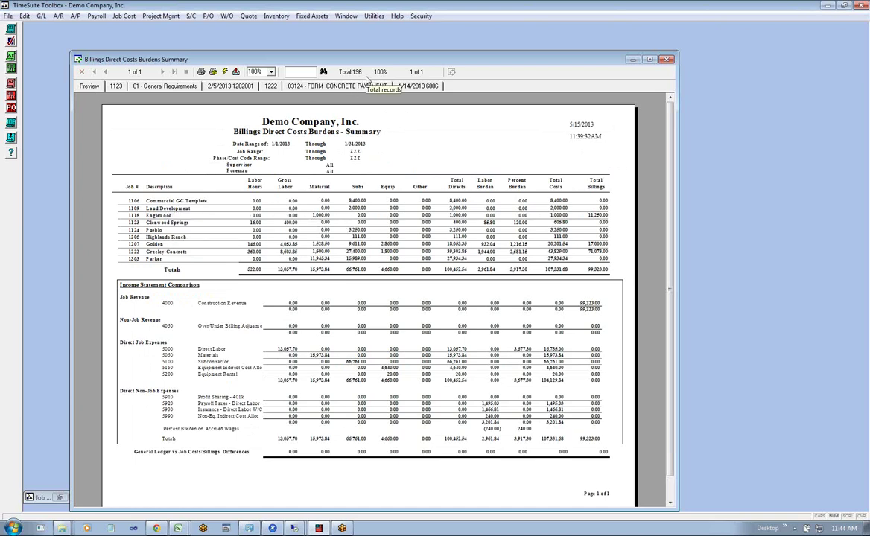
{"action": "left_click", "coordinate": [367, 87]}
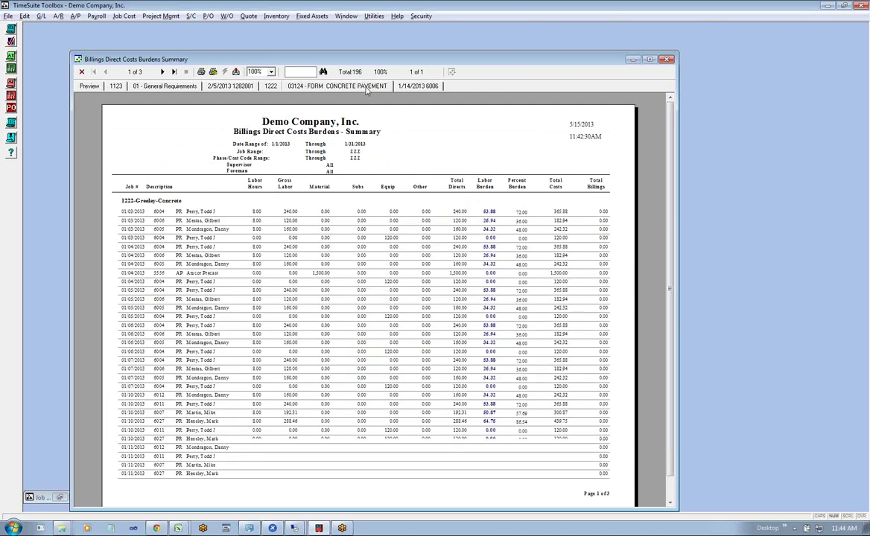
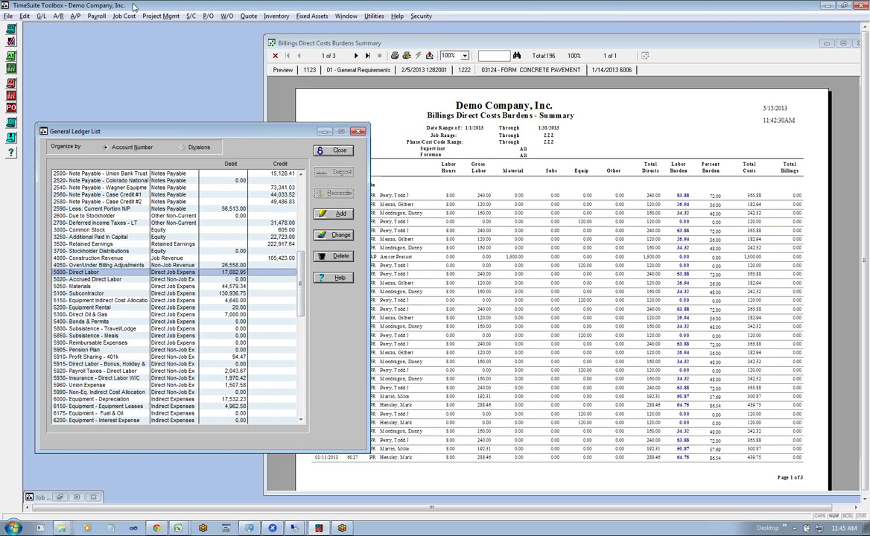
Generate the Standard income statement for 1/1/2013 through 1/31/2013.
{"action": "left_click", "coordinate": [42, 16]}
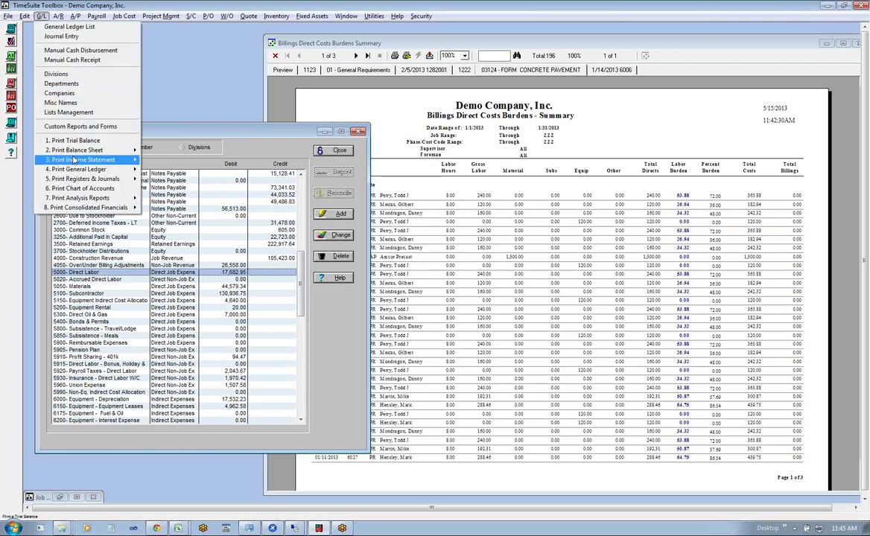
{"action": "mouse_move", "coordinate": [89, 160]}
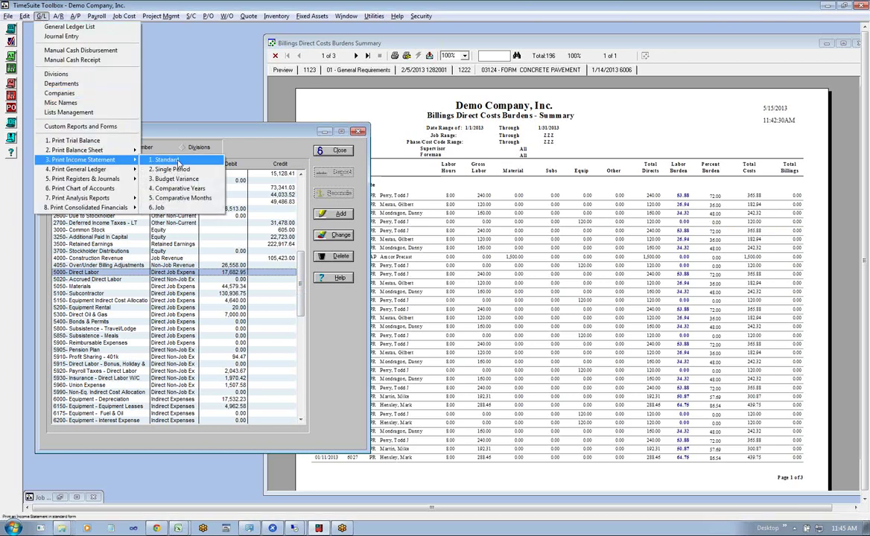
{"action": "left_click", "coordinate": [177, 162]}
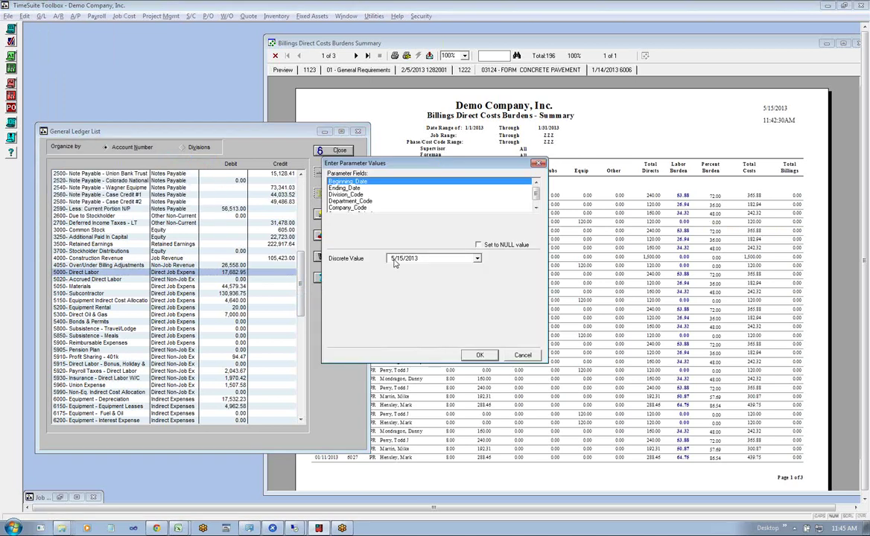
{"action": "left_click", "coordinate": [394, 260]}
{"action": "left_click", "coordinate": [345, 187]}
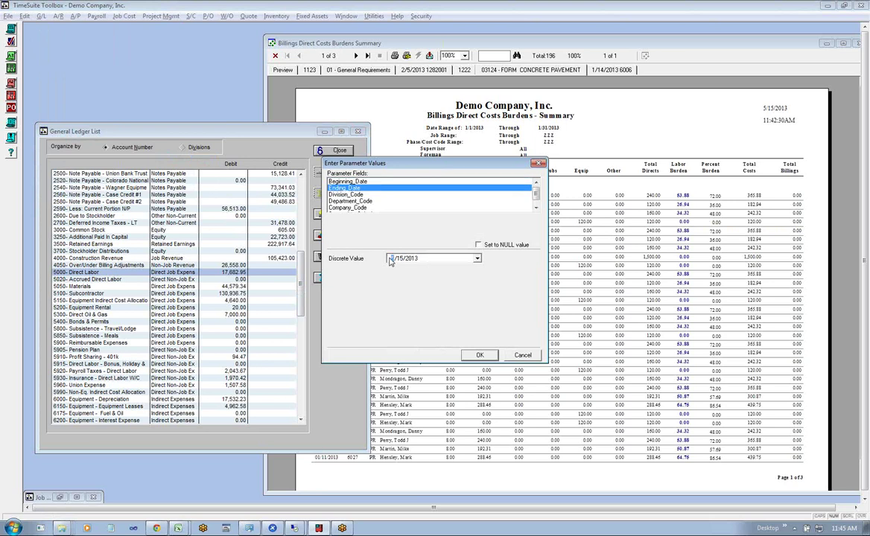
{"action": "left_click", "coordinate": [478, 355]}
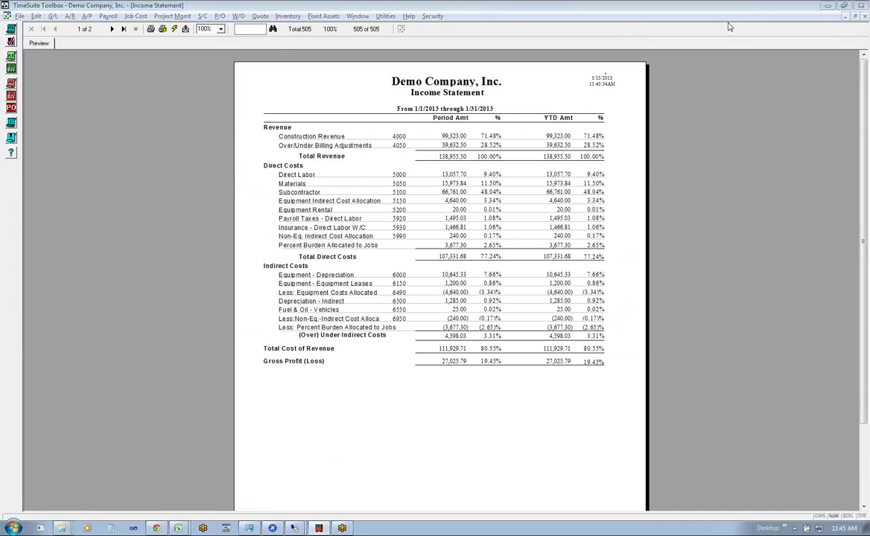
Restore TimeSuite Toolbox to a floating window, narrow it, and move it away from the XenCenter window controls.
{"action": "double_click", "coordinate": [534, 12]}
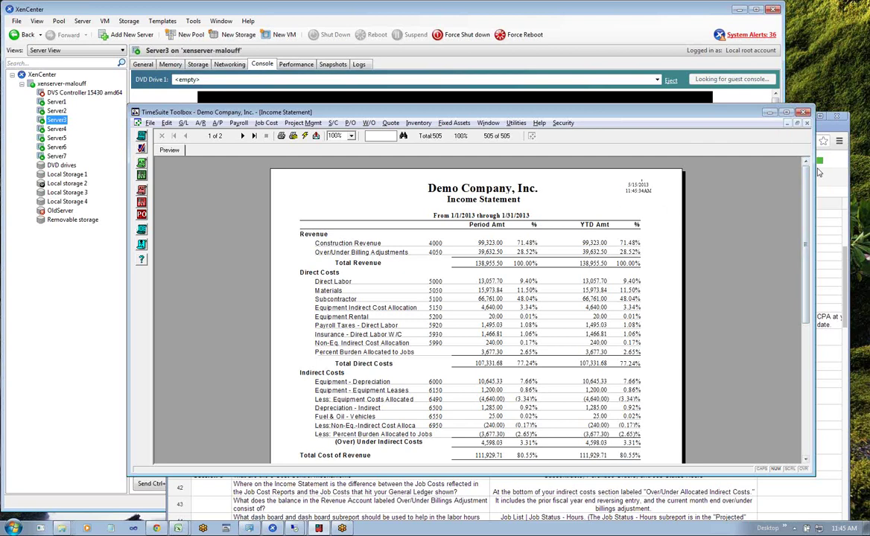
{"action": "left_click_drag", "start_coordinate": [814, 170], "coordinate": [629, 169]}
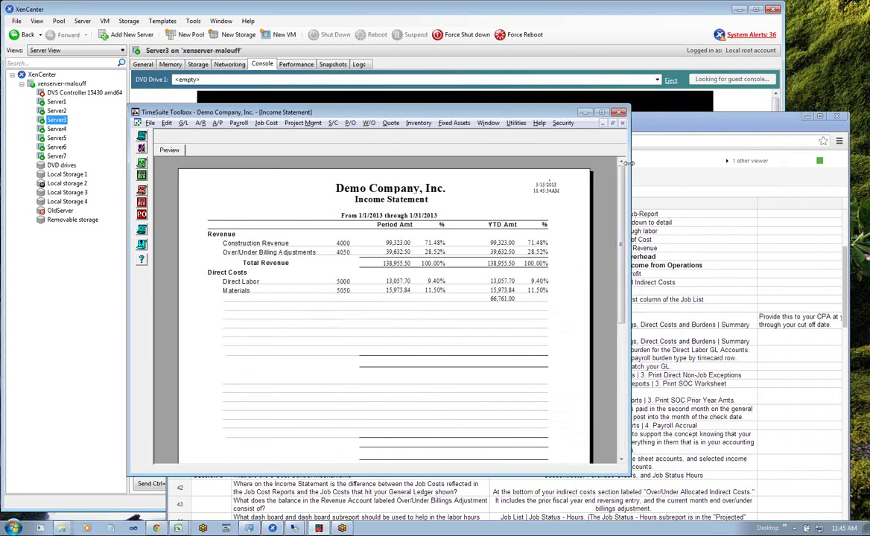
{"action": "left_click_drag", "start_coordinate": [538, 116], "coordinate": [717, 50]}
Switch to XenCenter, close its License Manager dialog, and minimize XenCenter.
{"action": "left_click", "coordinate": [740, 12]}
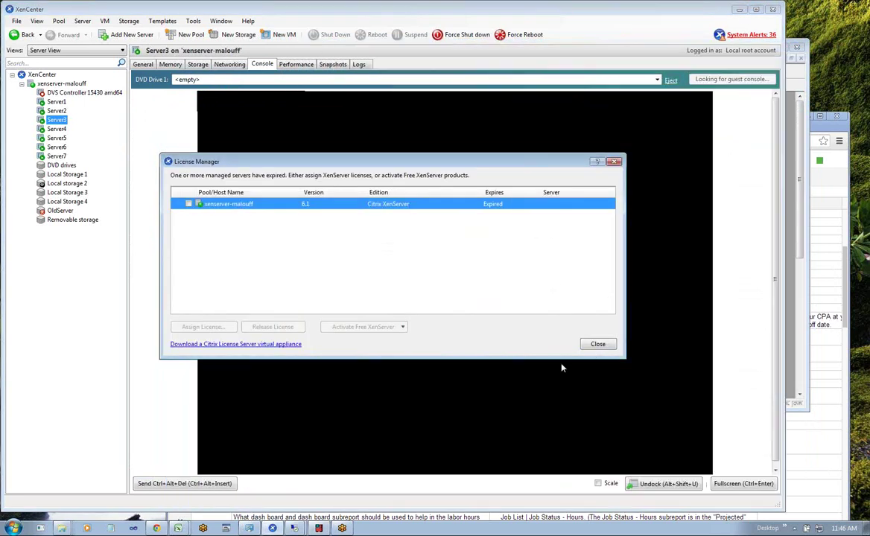
{"action": "left_click", "coordinate": [596, 344]}
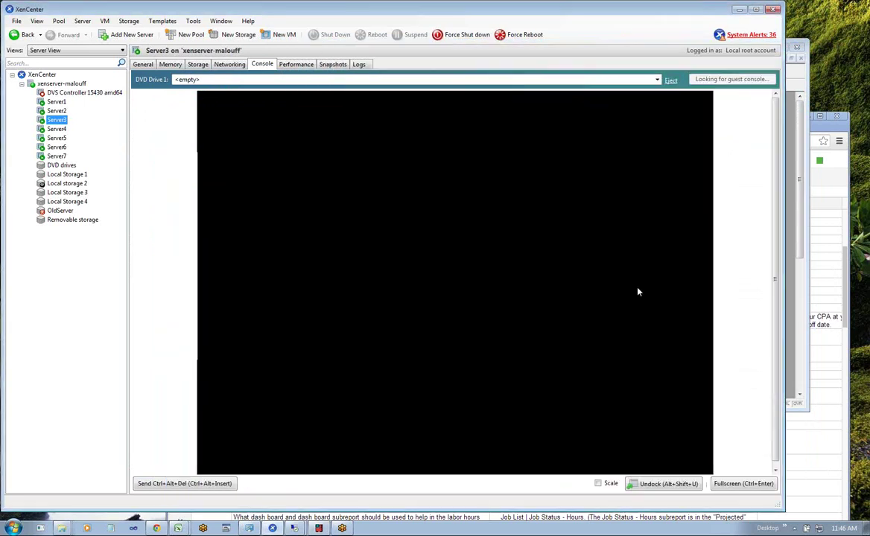
{"action": "left_click", "coordinate": [739, 9]}
Maximize TimeSuite Toolbox, and float and resize the Income Statement so it sits partly beside the Billings Direct Costs Burdens Summary.
{"action": "left_click_drag", "start_coordinate": [641, 47], "coordinate": [691, 11]}
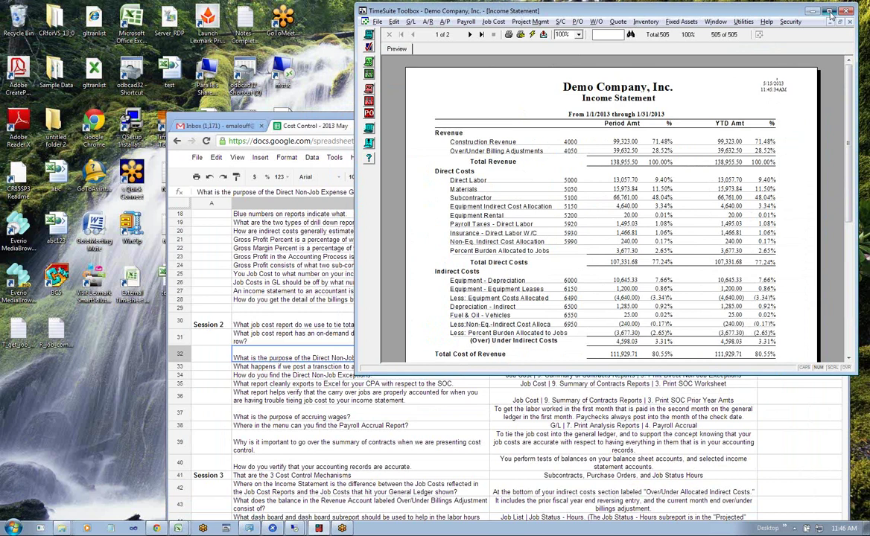
{"action": "double_click", "coordinate": [756, 12]}
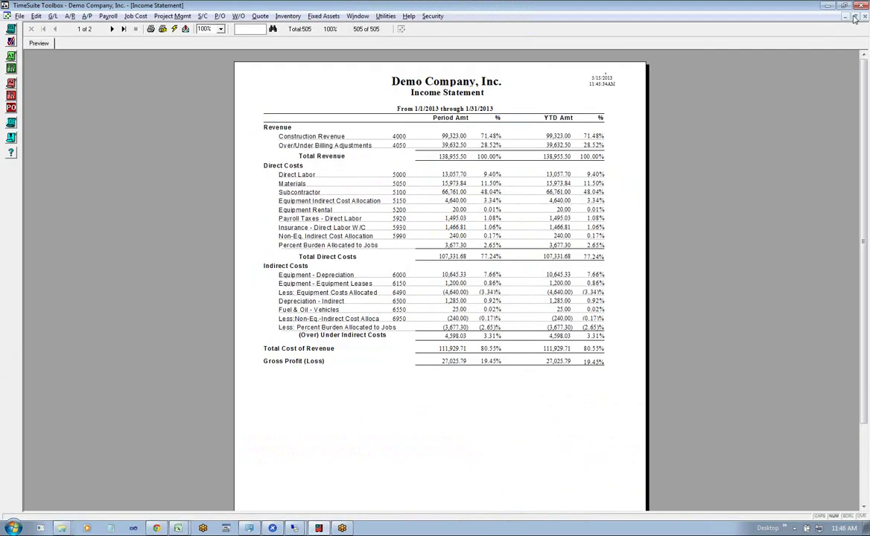
{"action": "left_click", "coordinate": [854, 16]}
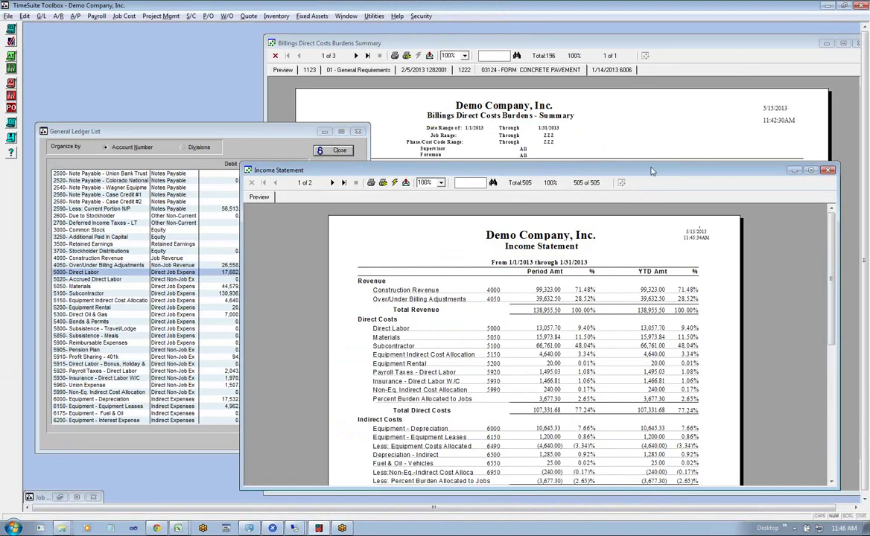
{"action": "left_click_drag", "start_coordinate": [650, 172], "coordinate": [438, 36]}
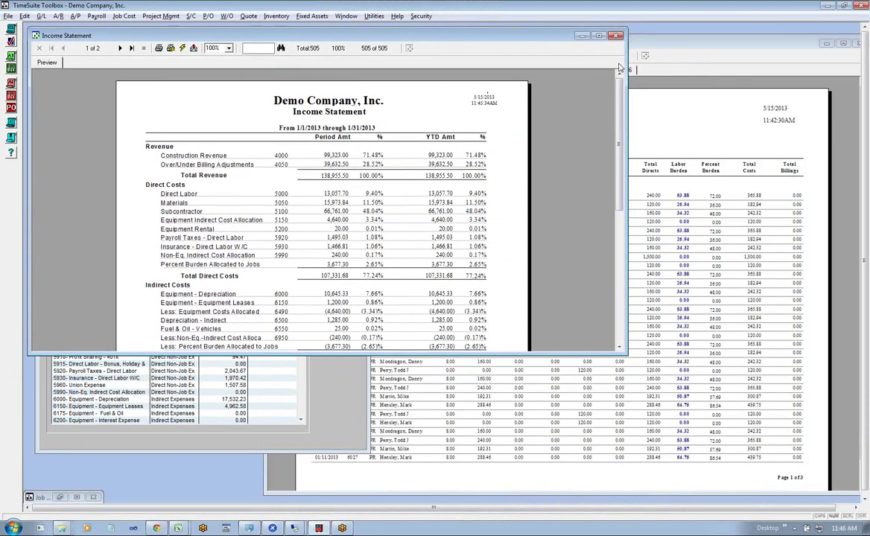
{"action": "left_click_drag", "start_coordinate": [626, 69], "coordinate": [457, 68]}
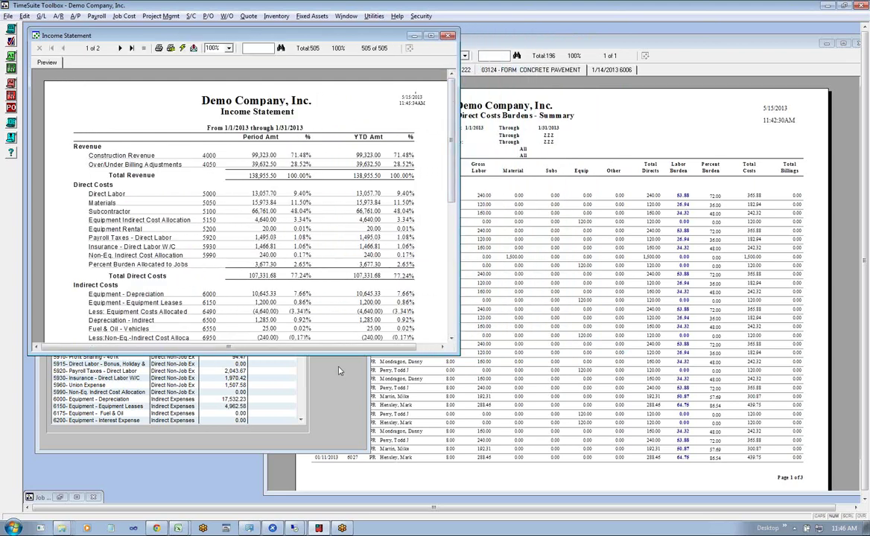
{"action": "left_click_drag", "start_coordinate": [337, 356], "coordinate": [337, 449]}
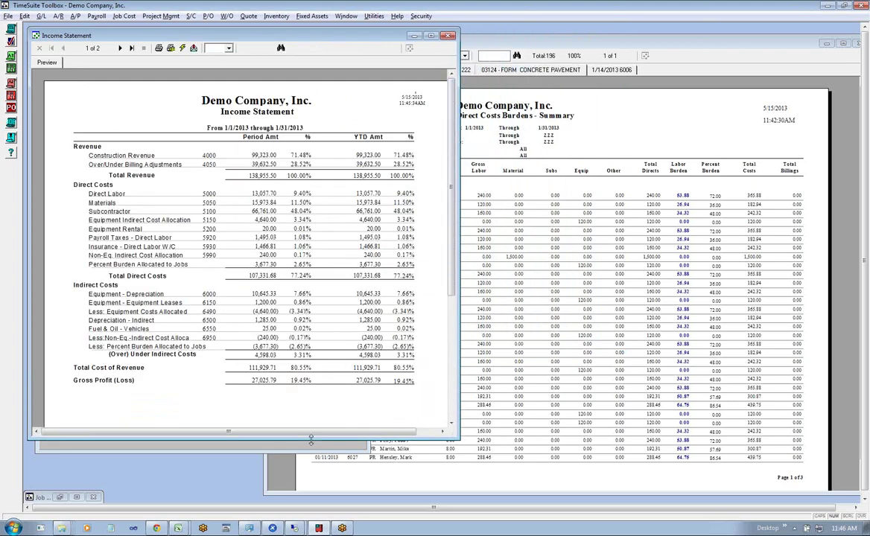
{"action": "left_click_drag", "start_coordinate": [455, 252], "coordinate": [440, 242]}
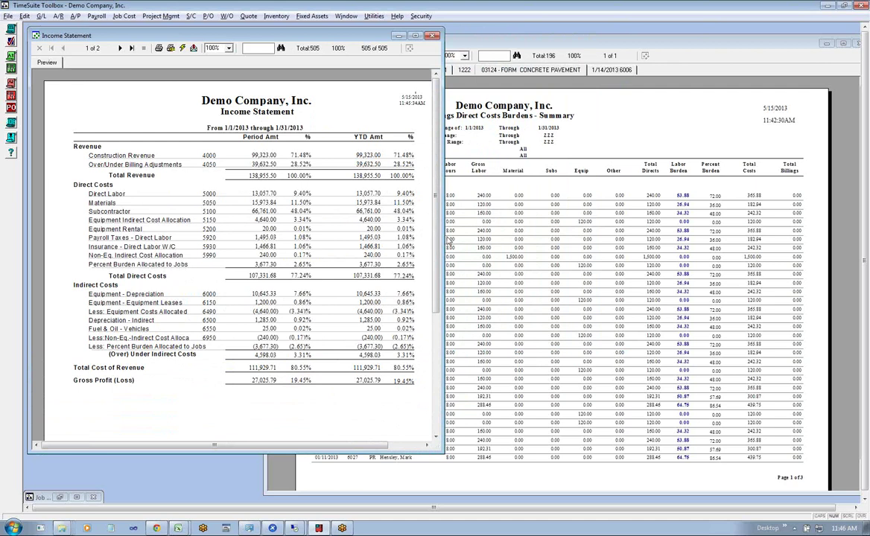
View the Billings Direct Costs Burdens Summary against the Income Statement, and move the Income Statement aside to expose the General Ledger List.
{"action": "left_click", "coordinate": [593, 151]}
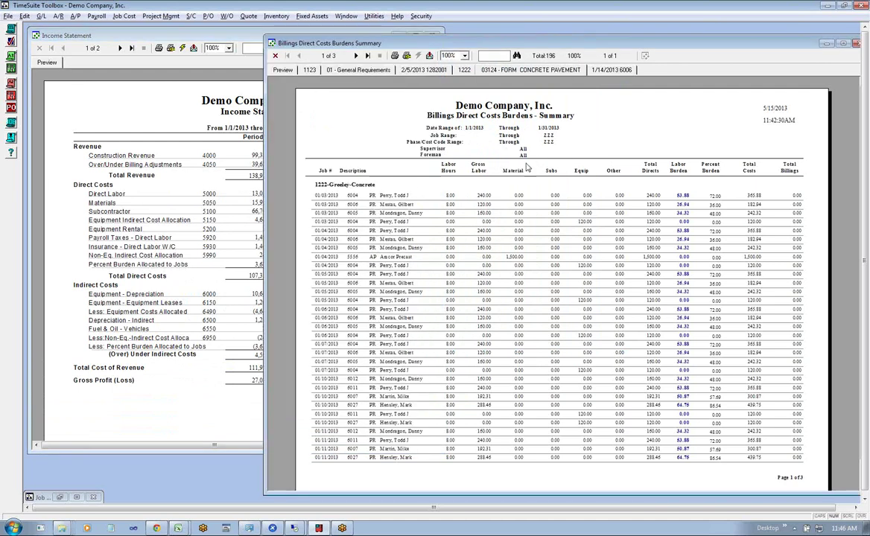
{"action": "left_click", "coordinate": [181, 125]}
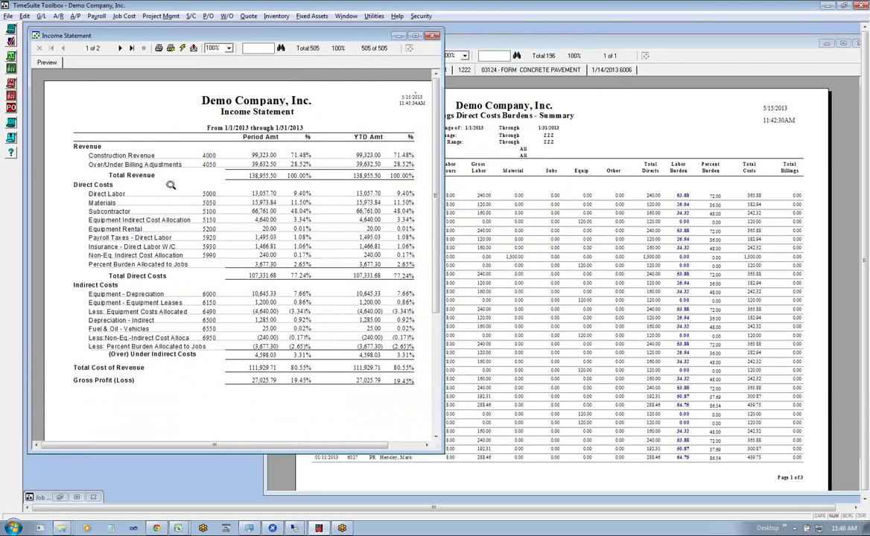
{"action": "left_click_drag", "start_coordinate": [128, 37], "coordinate": [233, 51]}
Bring the General Ledger List forward, select 5905 - Pension Plan, and open the 5000 - Direct Labor account.
{"action": "left_click", "coordinate": [93, 131]}
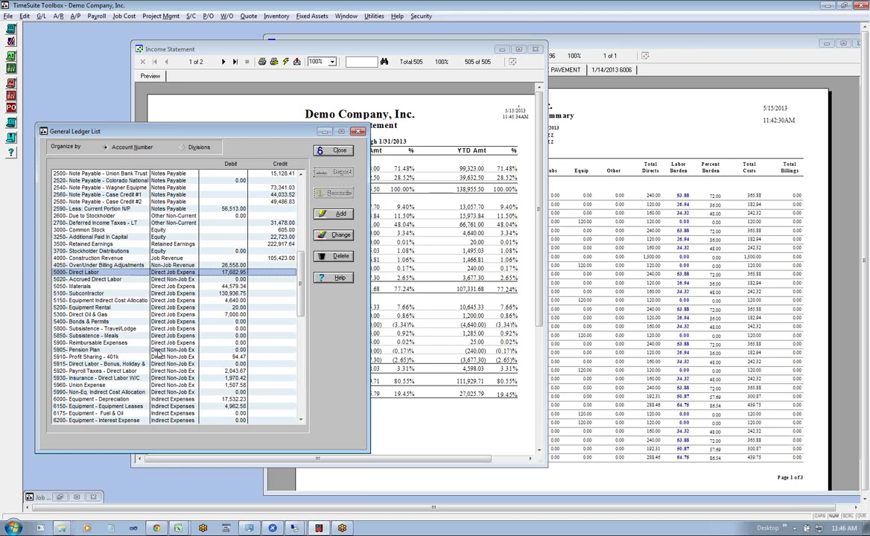
{"action": "left_click", "coordinate": [89, 351]}
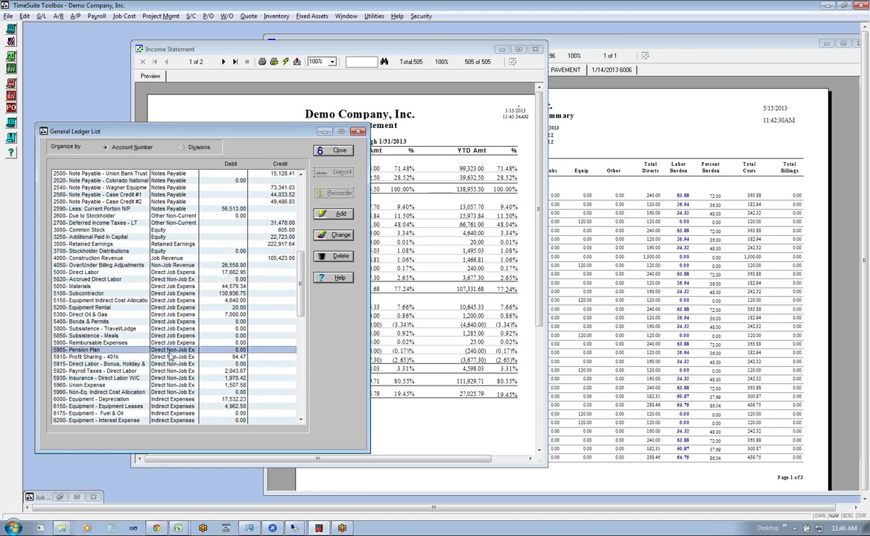
{"action": "double_click", "coordinate": [172, 273]}
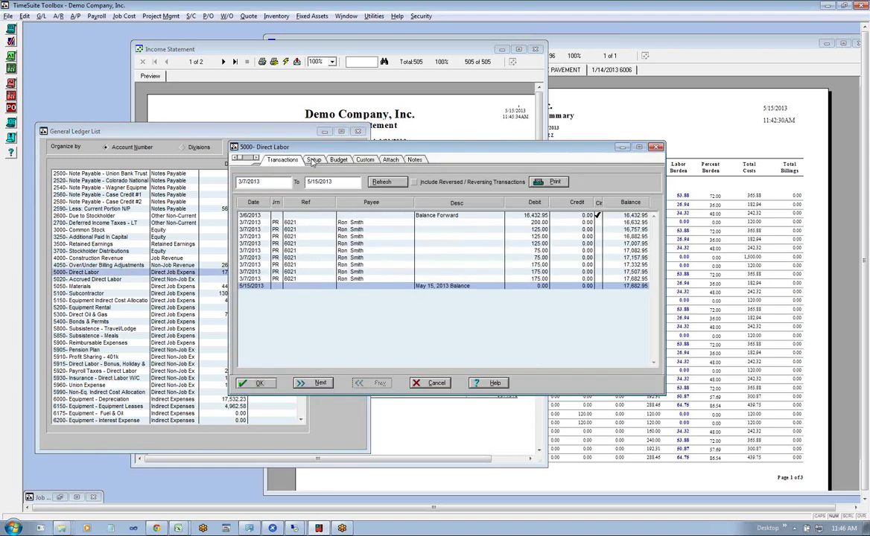
Show the Direct Labor account's setup, review its adjustment associations, and select the FUTA association.
{"action": "left_click", "coordinate": [313, 160]}
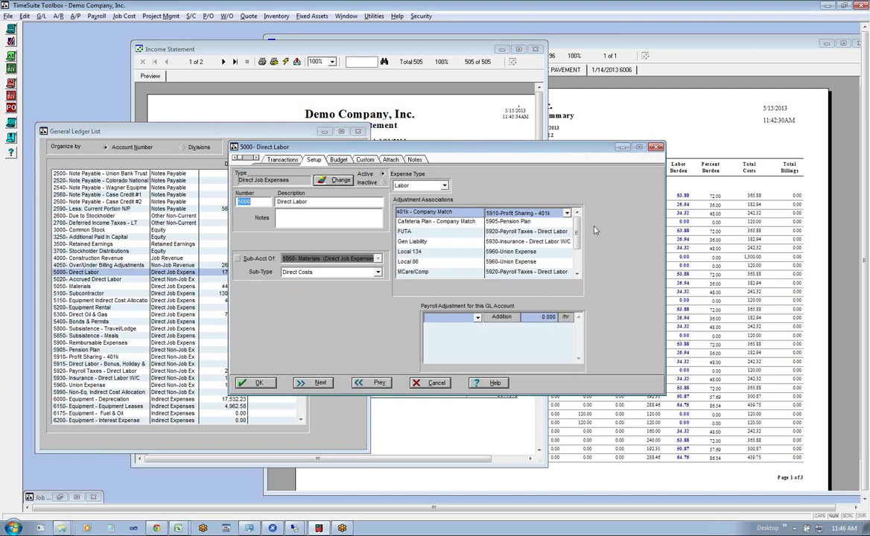
{"action": "scroll", "coordinate": [523, 239], "scroll_direction": "down", "scroll_amount": 2}
{"action": "scroll", "coordinate": [524, 238], "scroll_direction": "up", "scroll_amount": 2}
{"action": "left_click", "coordinate": [443, 233]}
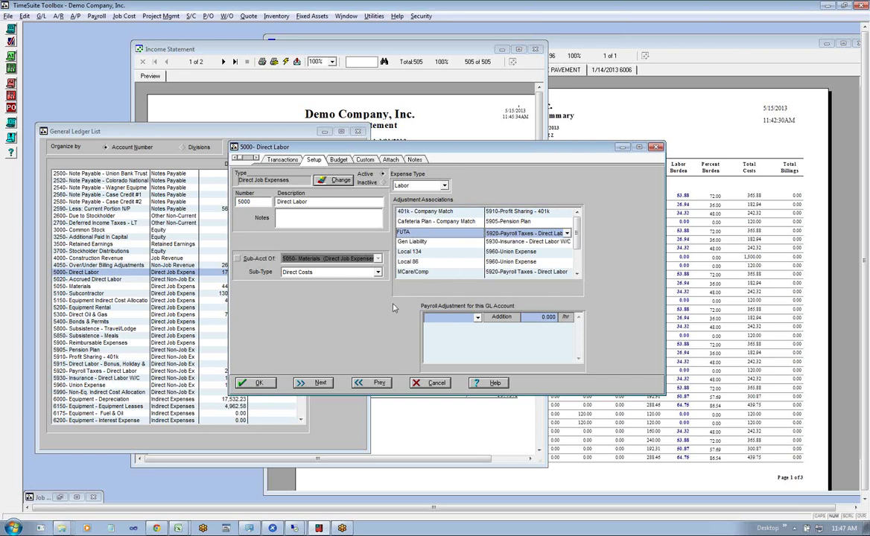
Move the Direct Labor account window lower over the ledger list, check the Billings Direct Costs Burdens Summary, and return to the account's transactions.
{"action": "left_click_drag", "start_coordinate": [539, 152], "coordinate": [401, 252]}
{"action": "left_click", "coordinate": [652, 190]}
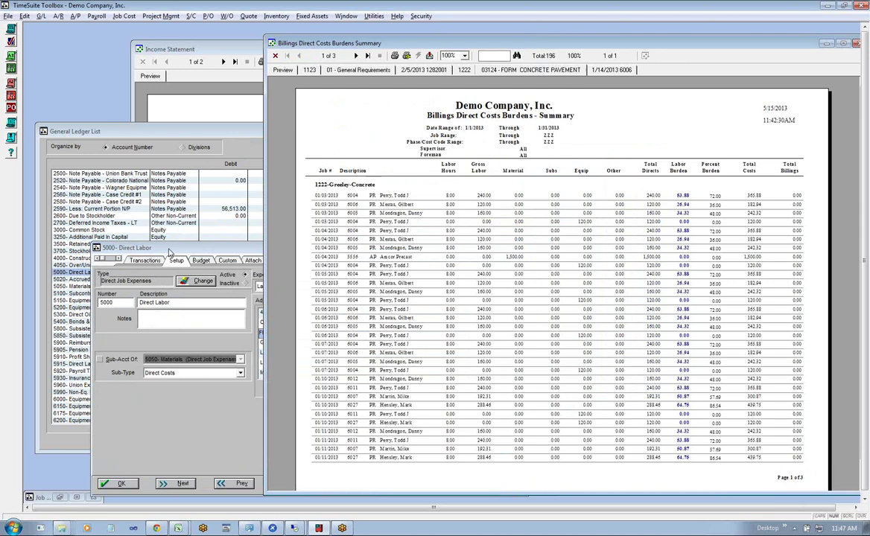
{"action": "left_click", "coordinate": [118, 251]}
{"action": "left_click", "coordinate": [145, 260]}
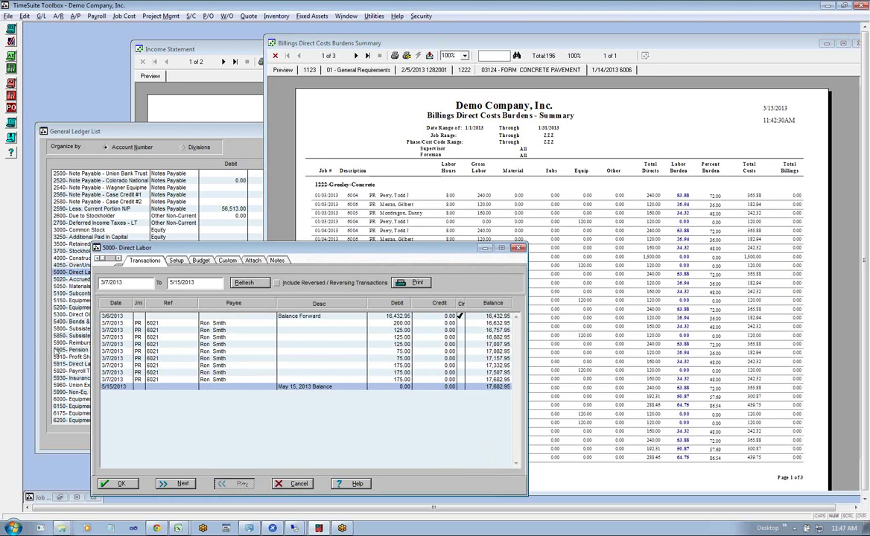
Open the 5920 - Payroll Taxes - Direct Labor account from the General Ledger List and move its window above the Direct Labor transactions.
{"action": "left_click", "coordinate": [75, 349]}
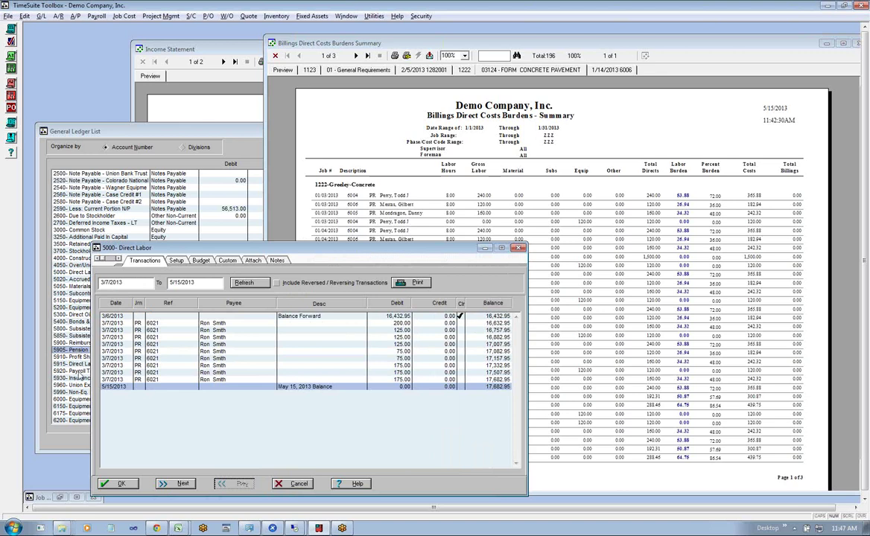
{"action": "double_click", "coordinate": [78, 370]}
{"action": "left_click_drag", "start_coordinate": [434, 151], "coordinate": [236, 74]}
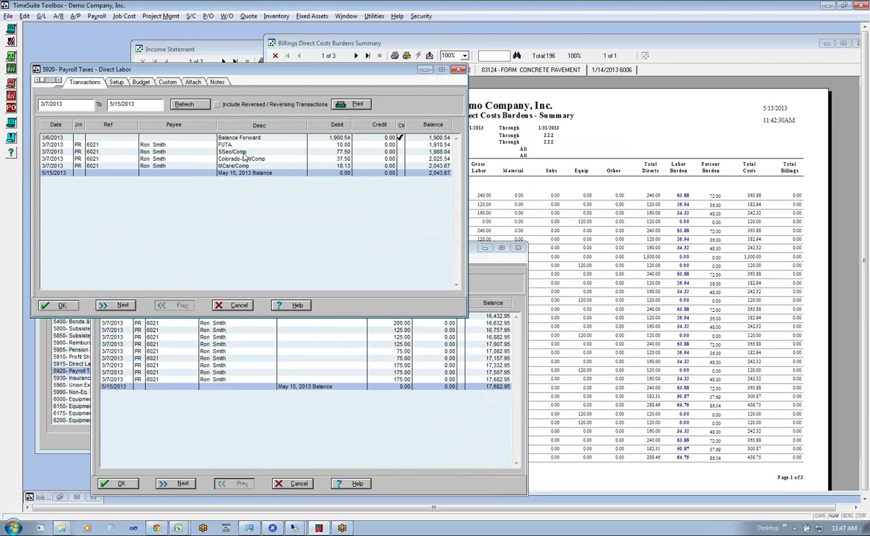
View the Billings Direct Costs Burdens Summary, and go through Direct Non-Job Expense accounts 5910 to 5920 in the General Ledger List.
{"action": "left_click", "coordinate": [596, 130]}
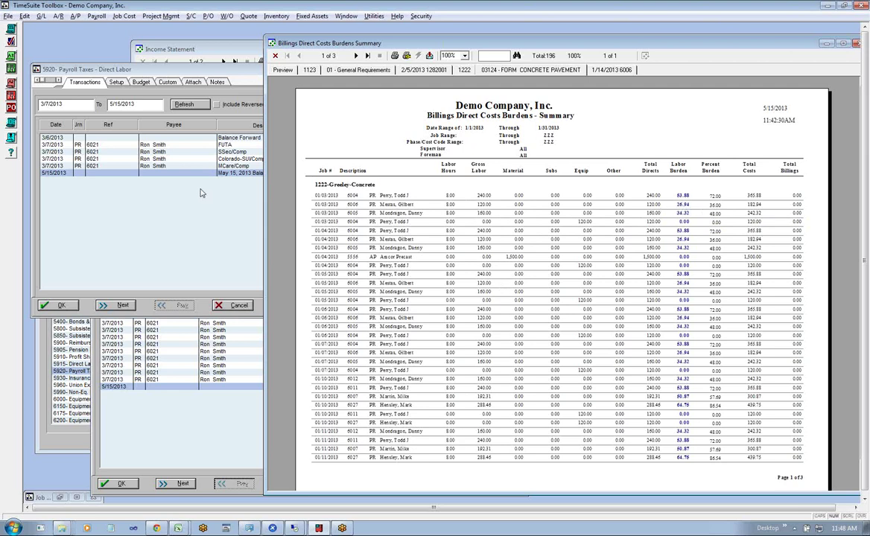
{"action": "left_click", "coordinate": [182, 338]}
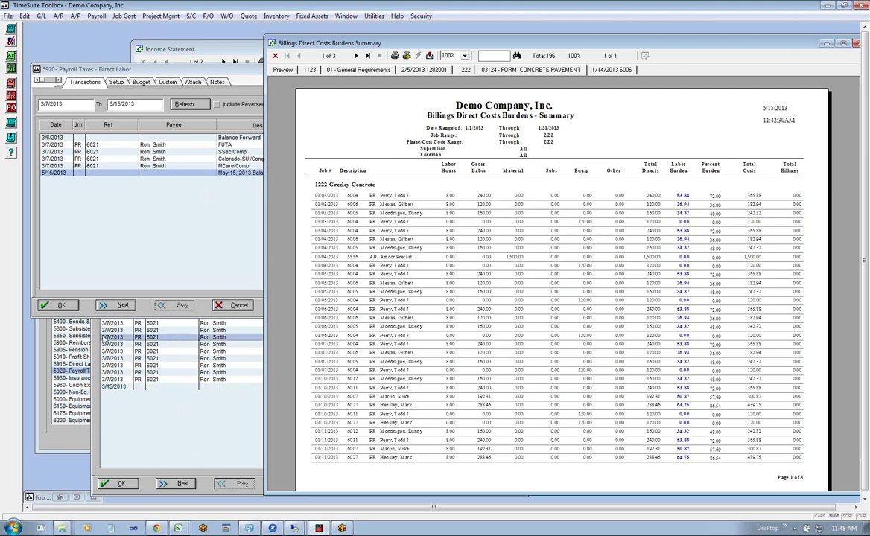
{"action": "left_click", "coordinate": [52, 347]}
{"action": "left_click", "coordinate": [73, 364]}
{"action": "left_click", "coordinate": [75, 358]}
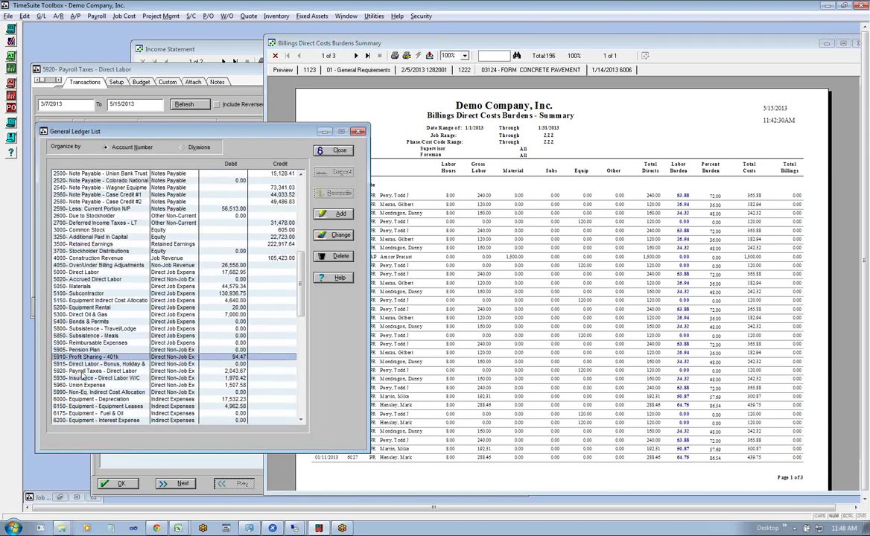
{"action": "left_click", "coordinate": [78, 364]}
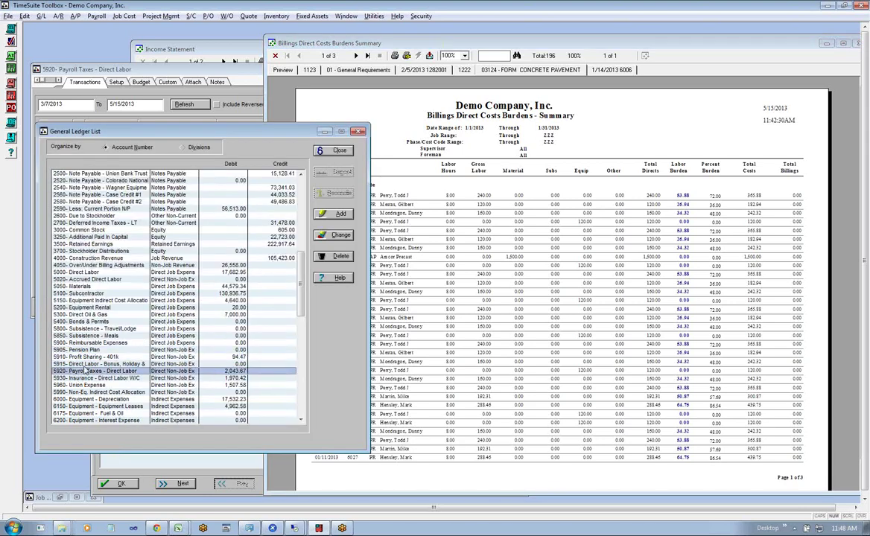
Show the setup of the 5920 - Payroll Taxes account, and close that account without saving.
{"action": "left_click", "coordinate": [244, 69]}
{"action": "left_click", "coordinate": [117, 82]}
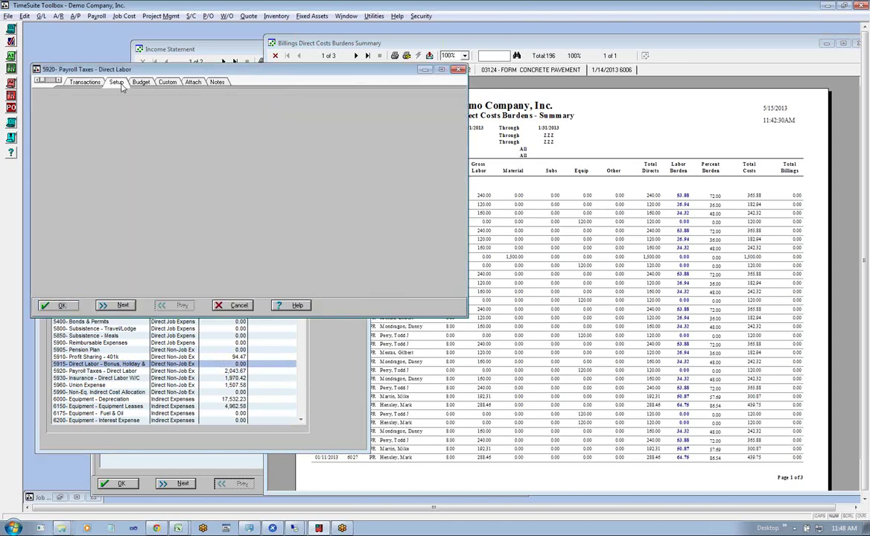
{"action": "left_click", "coordinate": [230, 307]}
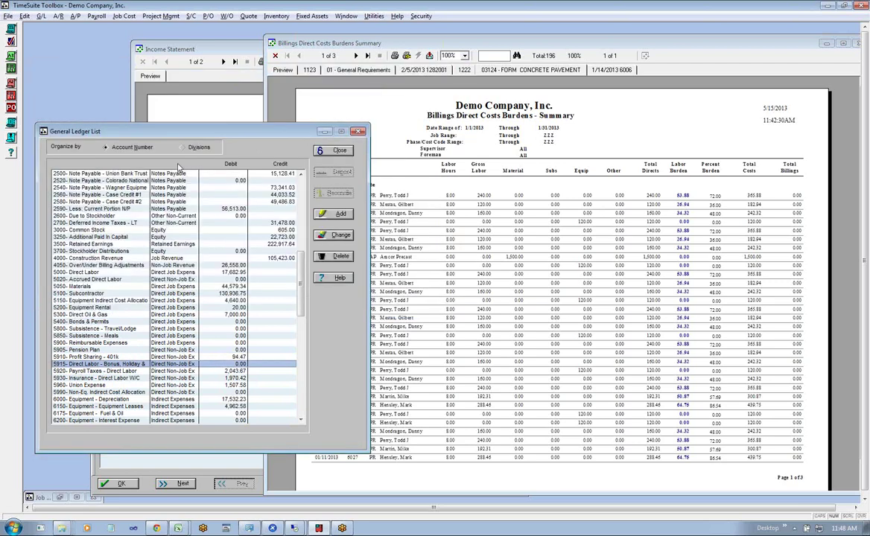
Bring the 5000 - Direct Labor account forward, show its setup, and shift the window to uncover more of the burdens summary.
{"action": "left_click", "coordinate": [159, 477]}
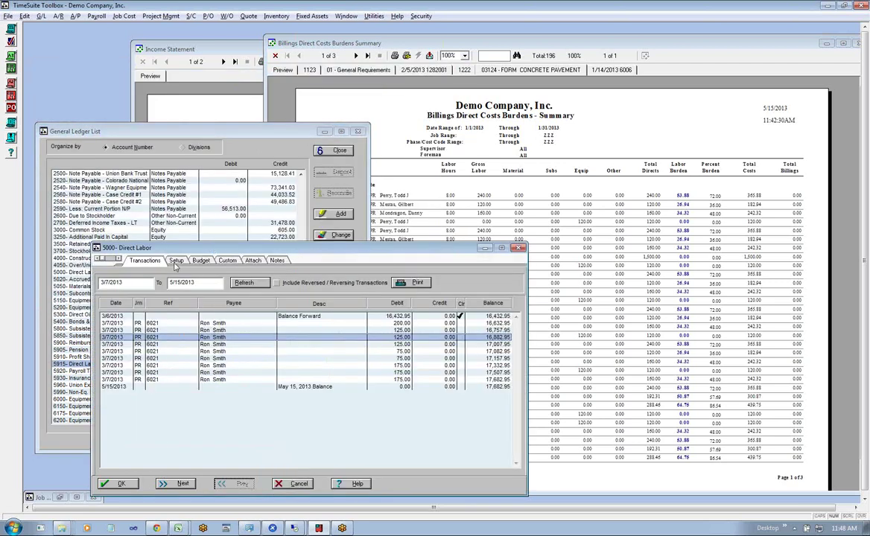
{"action": "left_click", "coordinate": [175, 260]}
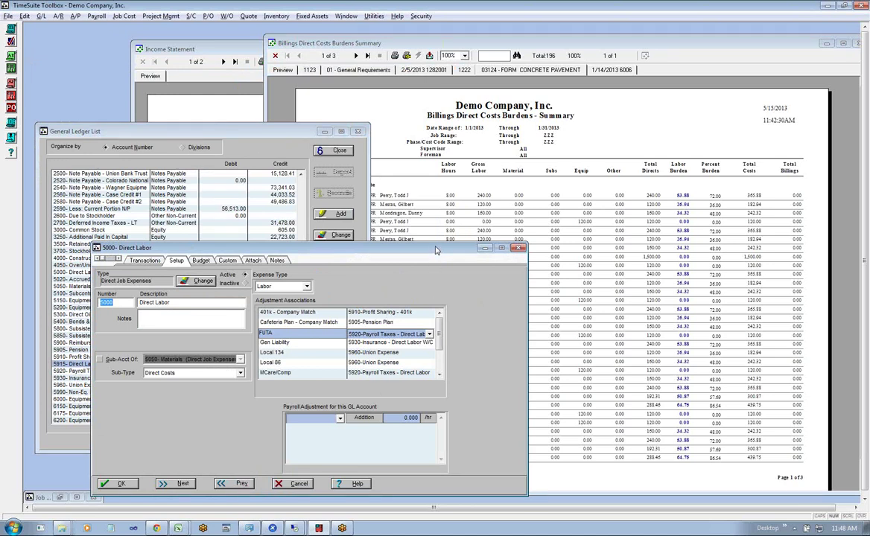
{"action": "left_click_drag", "start_coordinate": [428, 252], "coordinate": [382, 253]}
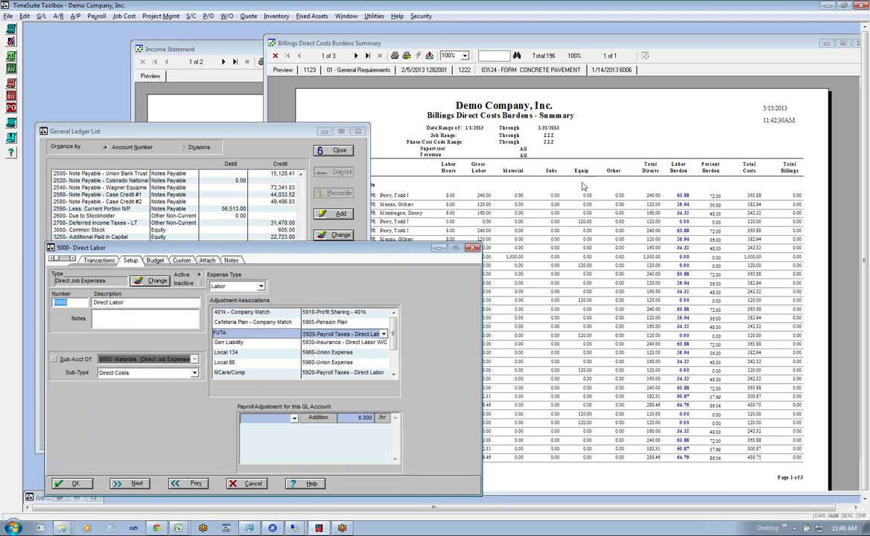
Check the Direct Non-Job Expense purpose in the Cost Control spreadsheet in Chrome, and return to the Direct Labor setup in TimeSuite Toolbox.
{"action": "left_click", "coordinate": [584, 185]}
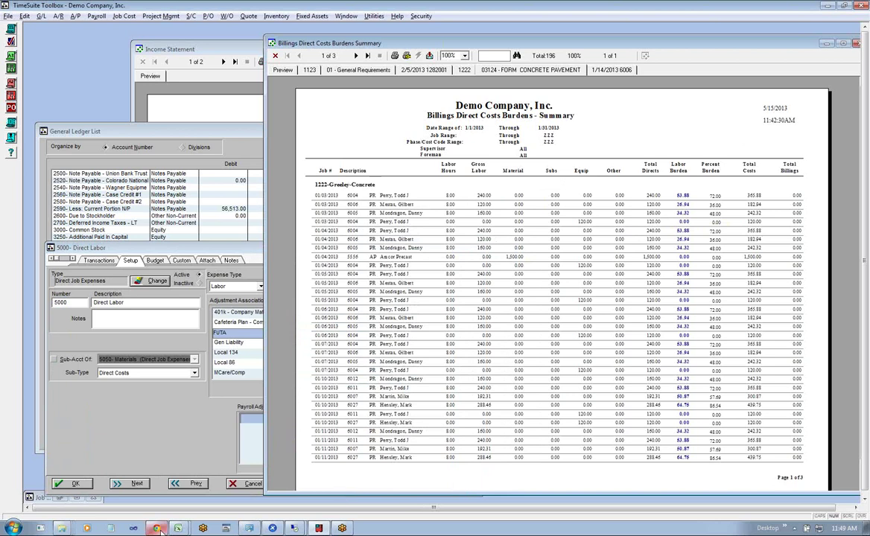
{"action": "key", "text": "alt+Tab"}
{"action": "key", "text": "Right"}
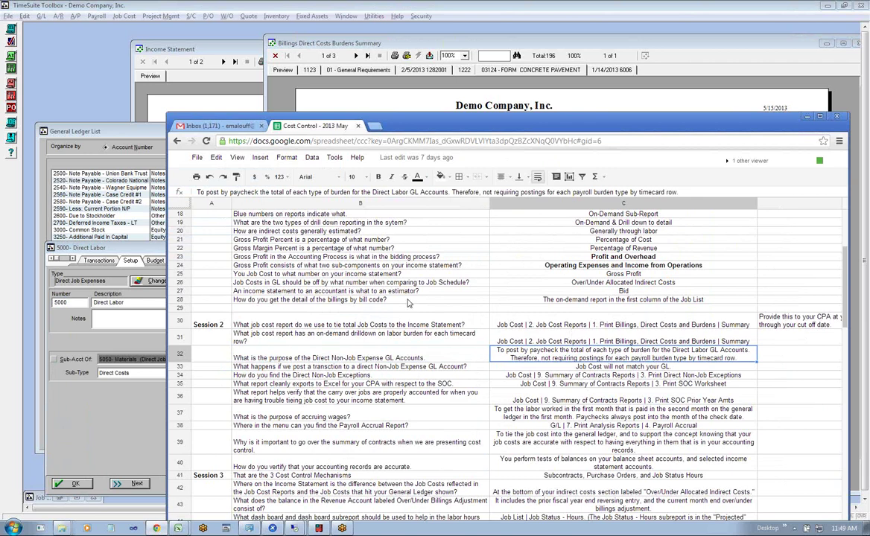
{"action": "left_click", "coordinate": [122, 350]}
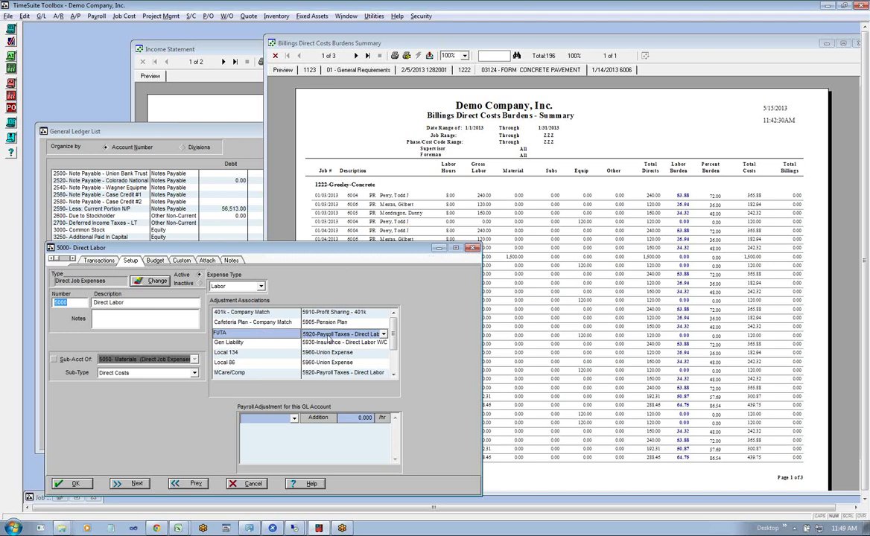
Generate the Payroll Journal Summary report with a beginning paycheck date of 1/1/2013.
{"action": "left_click", "coordinate": [96, 15]}
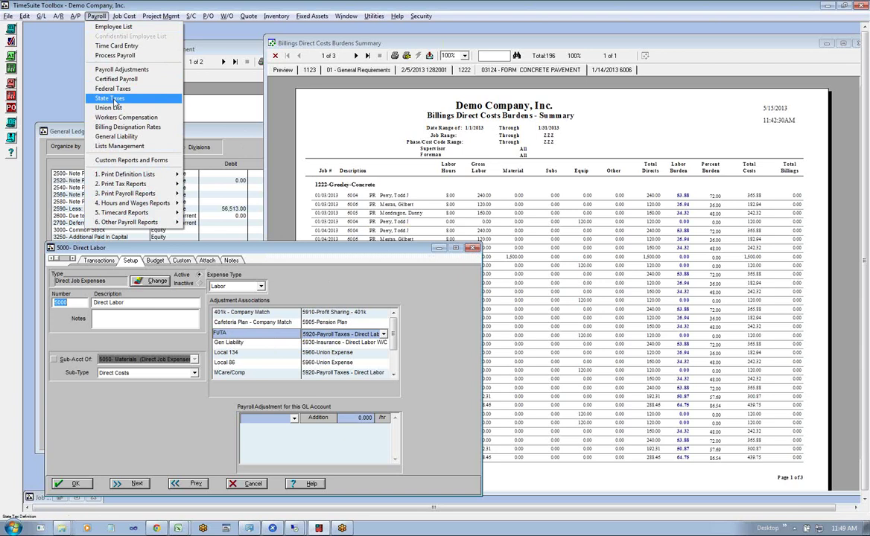
{"action": "mouse_move", "coordinate": [124, 193]}
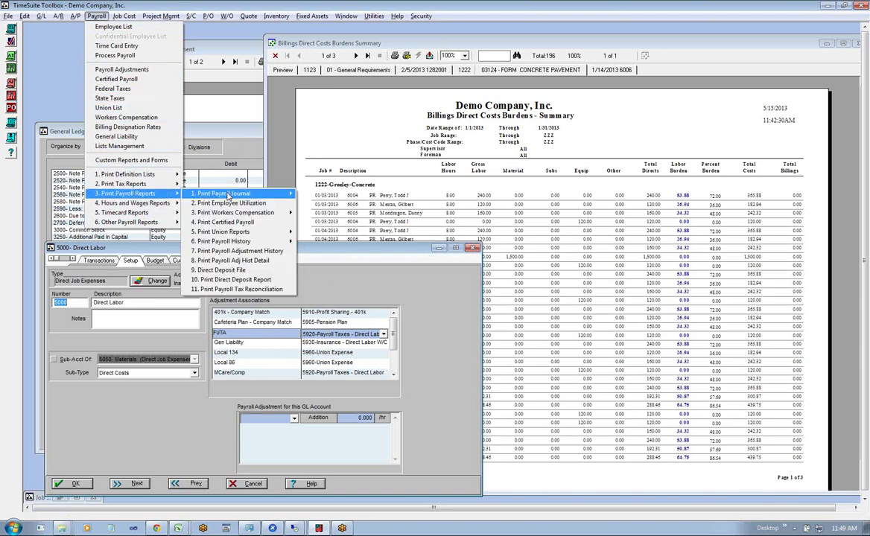
{"action": "mouse_move", "coordinate": [216, 194]}
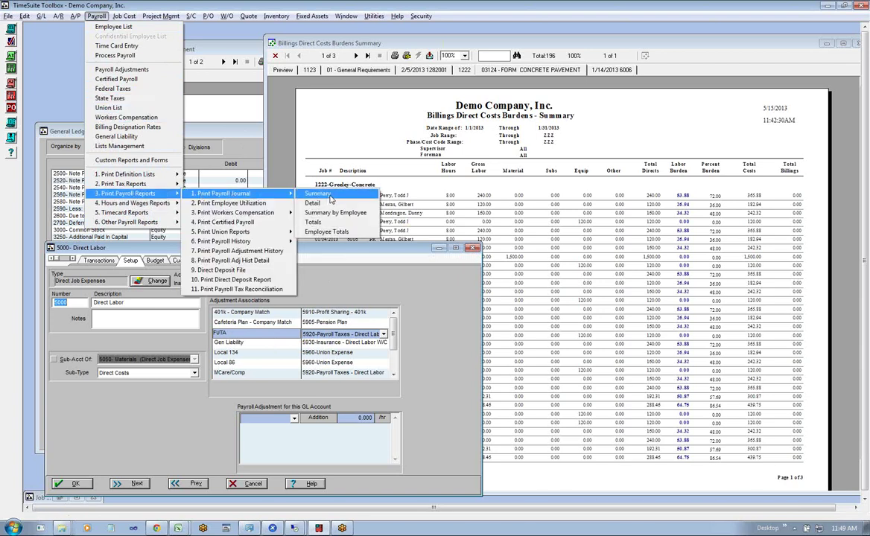
{"action": "left_click", "coordinate": [330, 196]}
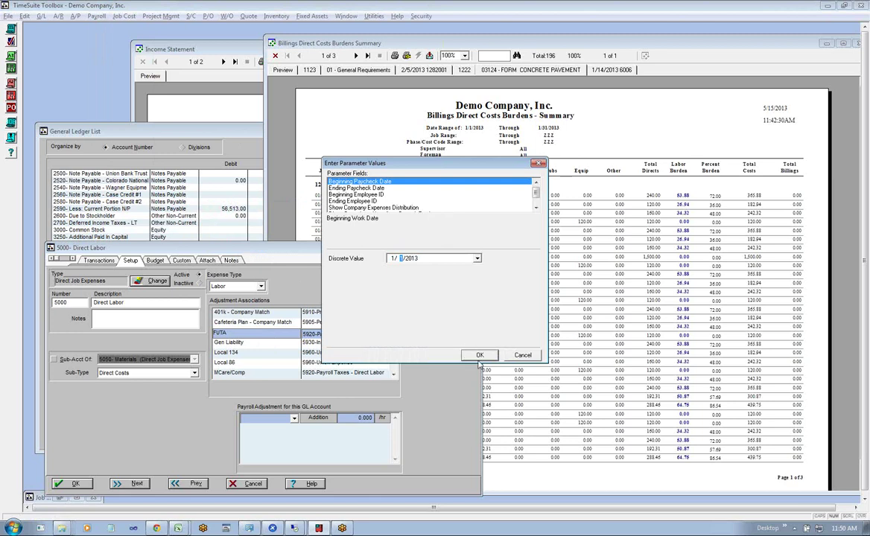
{"action": "key", "text": "Return"}
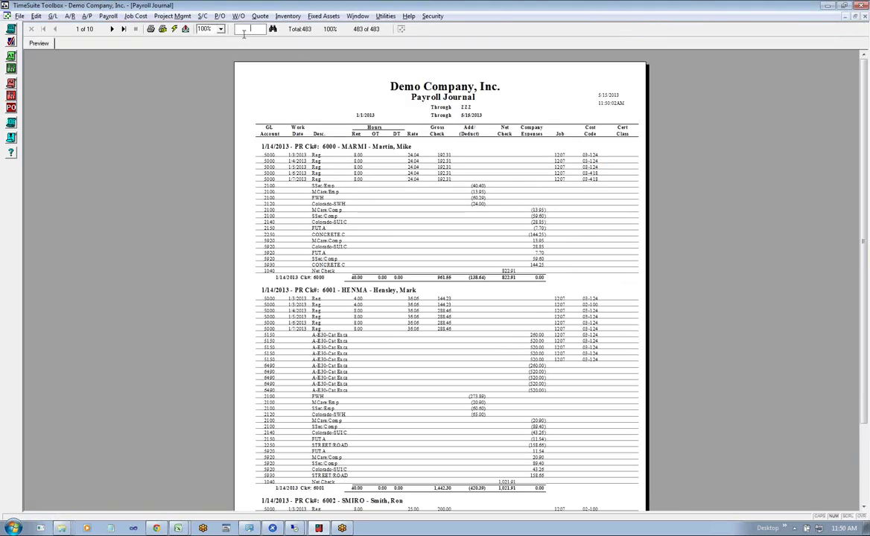
Search the Payroll Journal for paycheck 6006.
{"action": "left_click", "coordinate": [247, 28]}
{"action": "type", "text": "6006"}
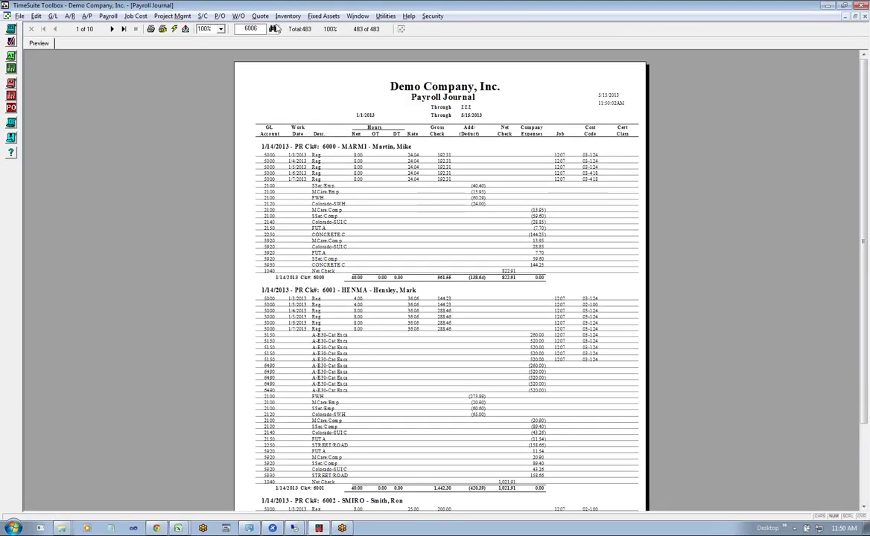
{"action": "left_click", "coordinate": [272, 29]}
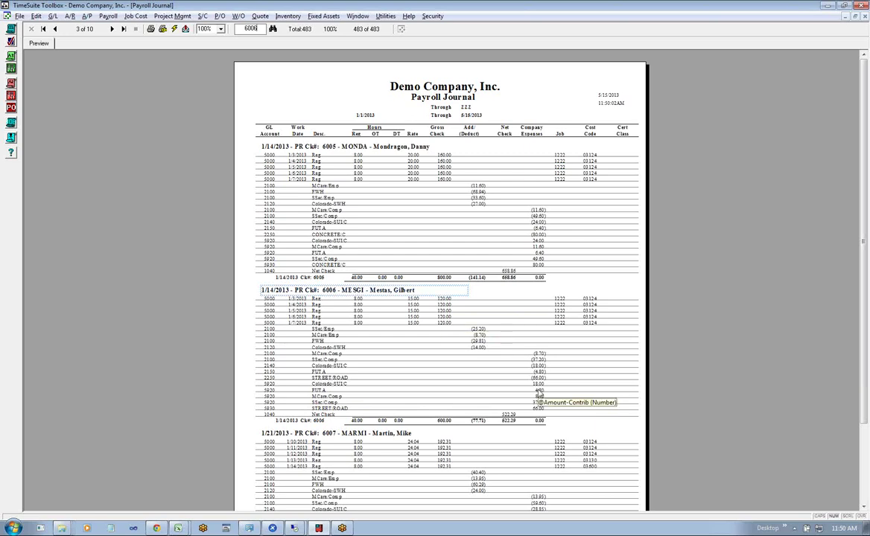
Float the Payroll Journal window, and drill down into the 01/03/2013 labor burden for check 6006 in the Billings Direct Costs Burdens Summary.
{"action": "left_click", "coordinate": [854, 16]}
{"action": "left_click_drag", "start_coordinate": [480, 45], "coordinate": [473, 32]}
{"action": "left_click", "coordinate": [681, 215]}
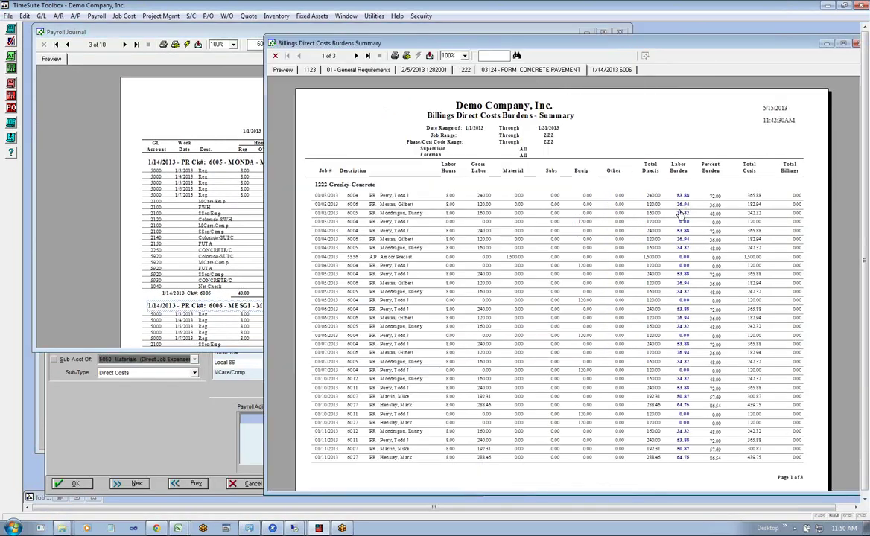
{"action": "double_click", "coordinate": [682, 208]}
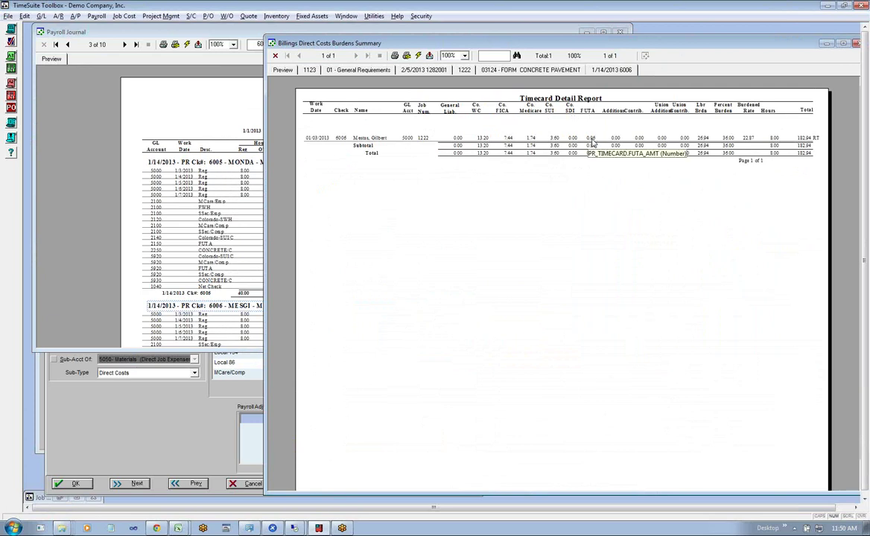
Compare the Payroll Journal with the Timecard Detail Report, and narrow the journal window to uncover the timecard's burden columns.
{"action": "left_click", "coordinate": [221, 93]}
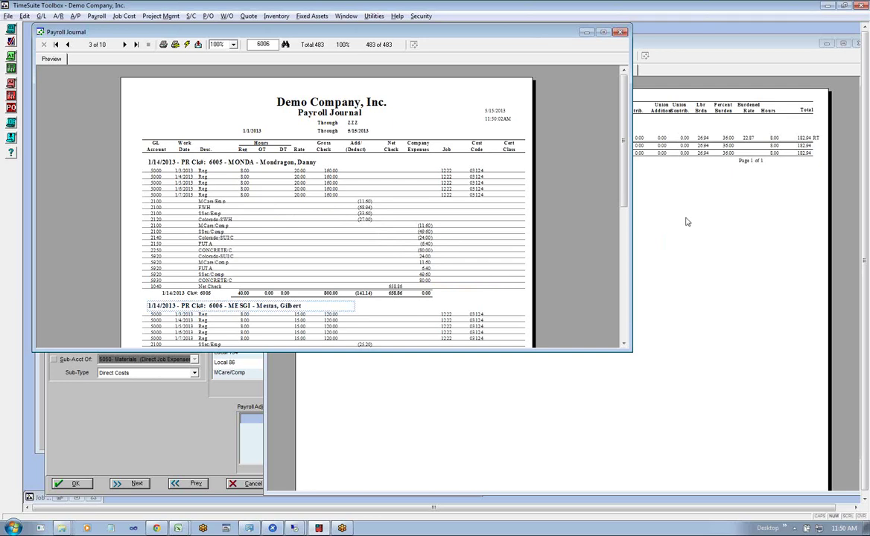
{"action": "left_click", "coordinate": [667, 184]}
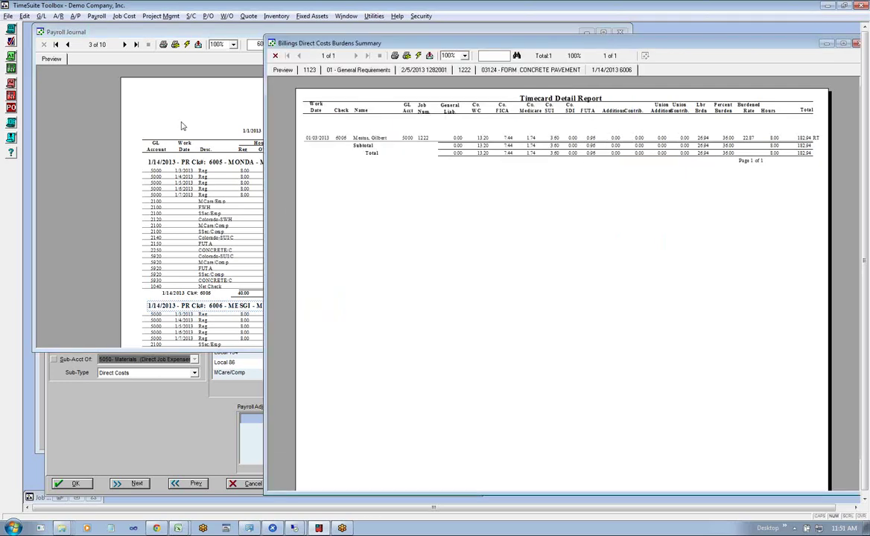
{"action": "left_click", "coordinate": [181, 92]}
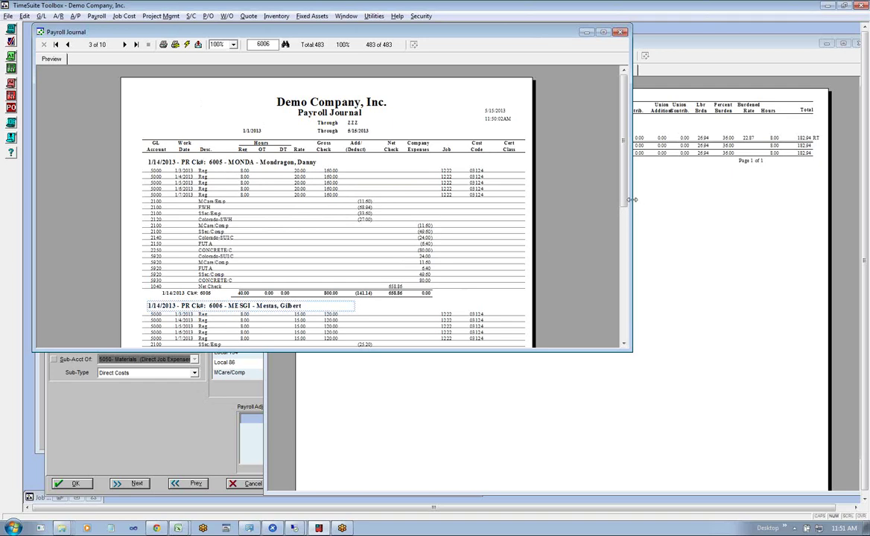
{"action": "left_click_drag", "start_coordinate": [580, 190], "coordinate": [467, 191]}
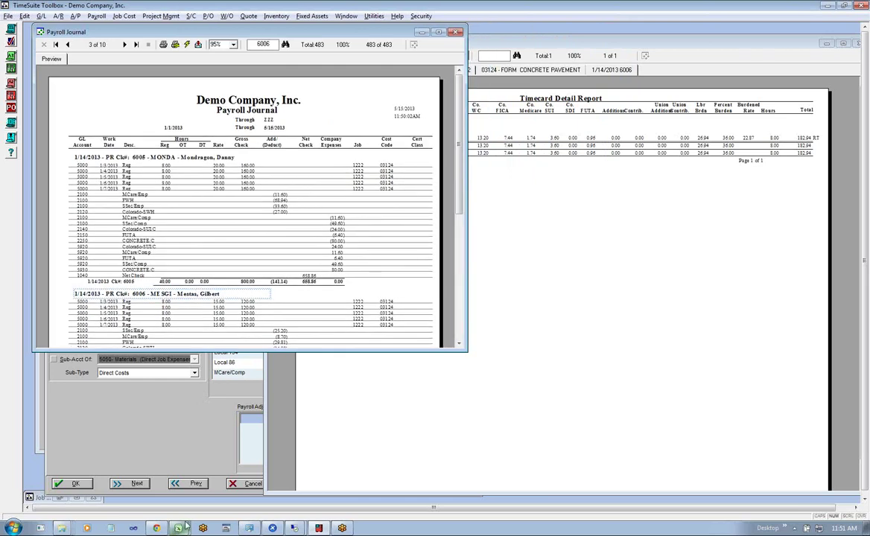
Switch to the Cost Control - 2013 May spreadsheet in Chrome and select the answer in C33.
{"action": "left_click", "coordinate": [158, 528]}
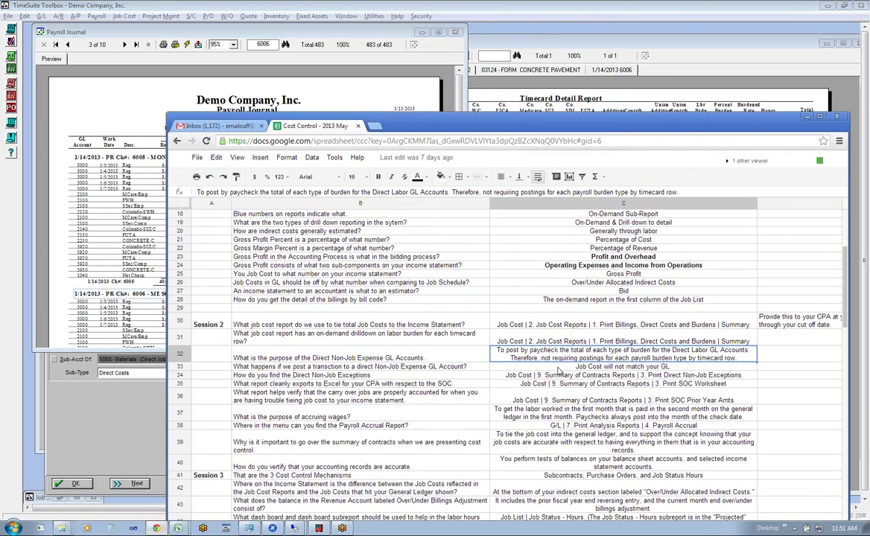
{"action": "left_click", "coordinate": [558, 368]}
Try to move the Direct Non-Job Exceptions question from B34 to B33, and undo the move.
{"action": "left_click", "coordinate": [361, 375]}
{"action": "key", "text": "ctrl+x"}
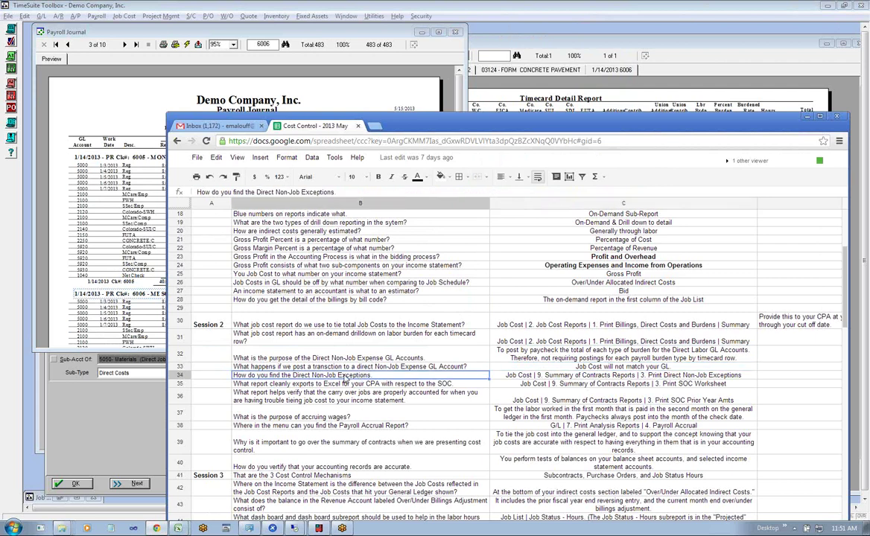
{"action": "key", "text": "Up"}
{"action": "key", "text": "ctrl+v"}
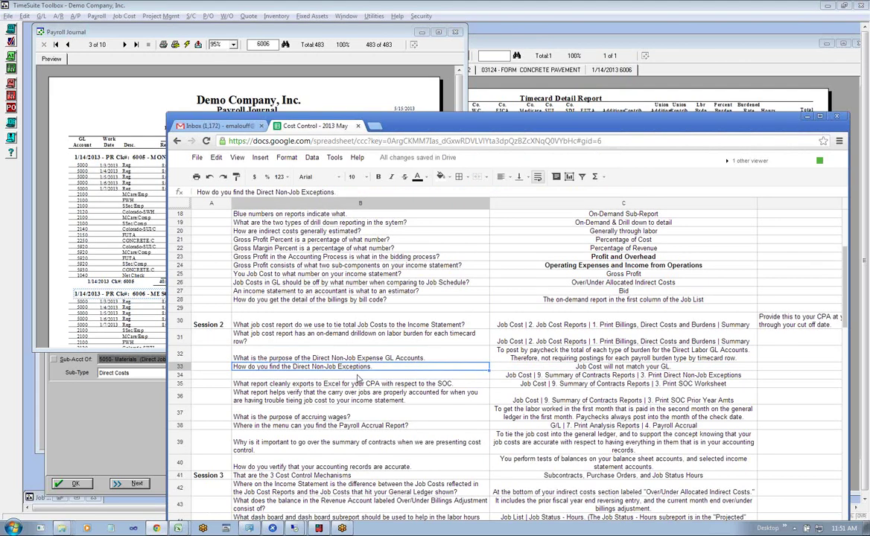
{"action": "key", "text": "ctrl+z"}
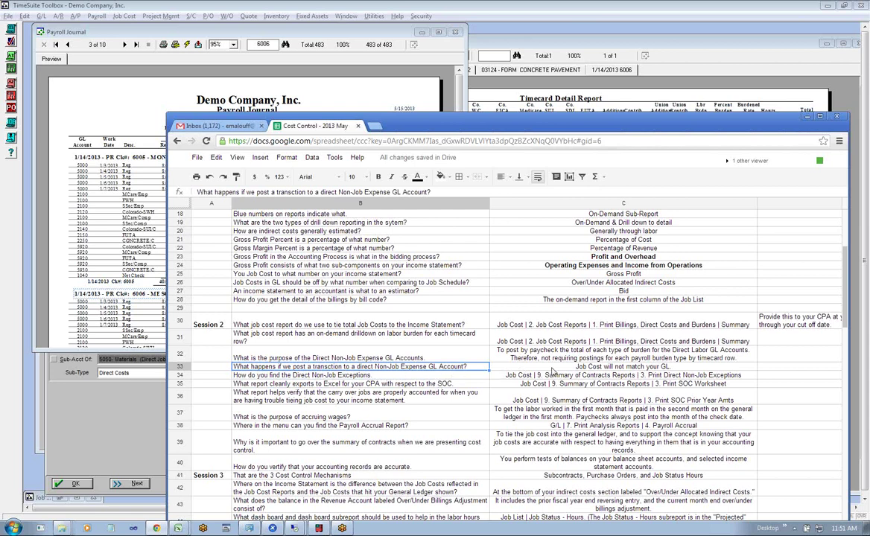
Select the answer in C33, switch back to TimeSuite Toolbox, and minimize the Payroll Journal window.
{"action": "left_click", "coordinate": [513, 367]}
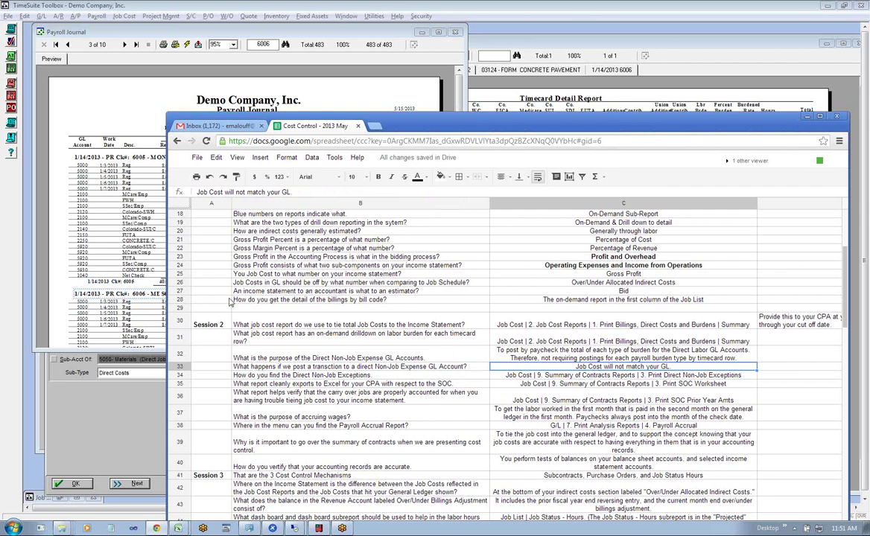
{"action": "left_click", "coordinate": [117, 404]}
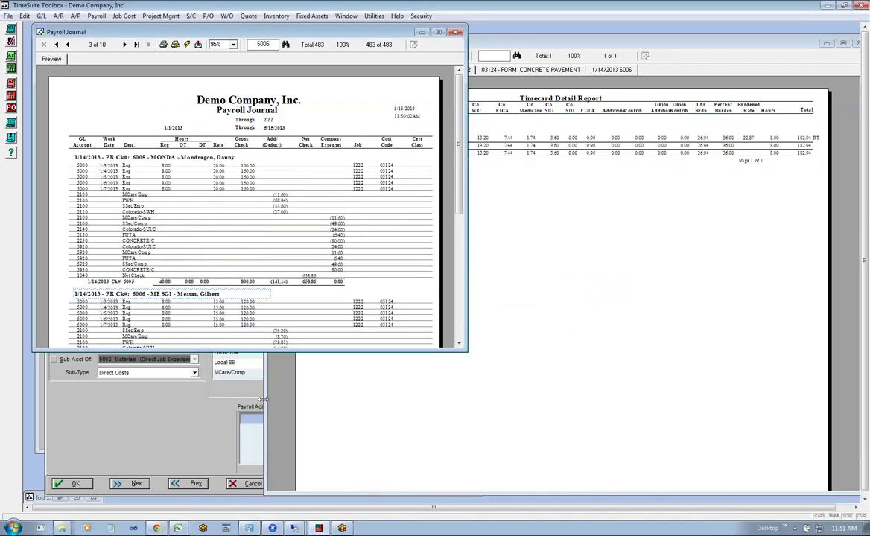
{"action": "left_click", "coordinate": [316, 404]}
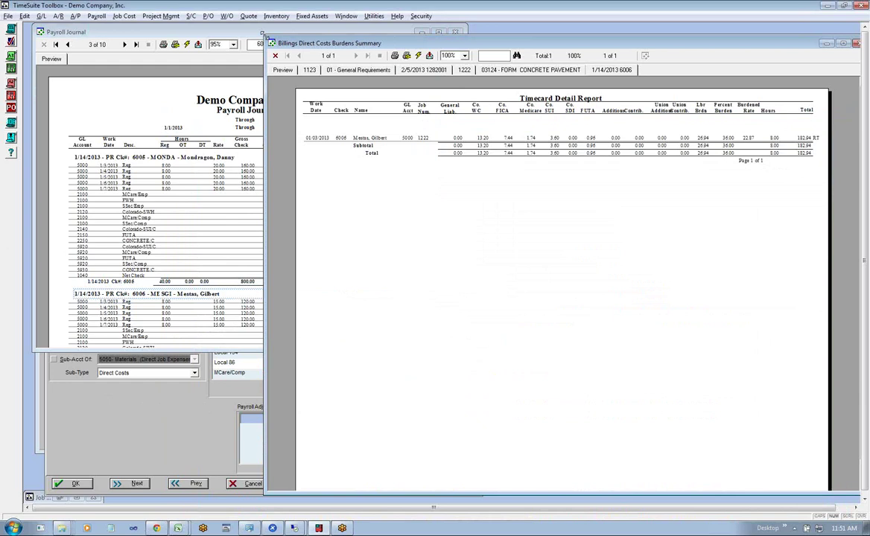
{"action": "left_click", "coordinate": [262, 34]}
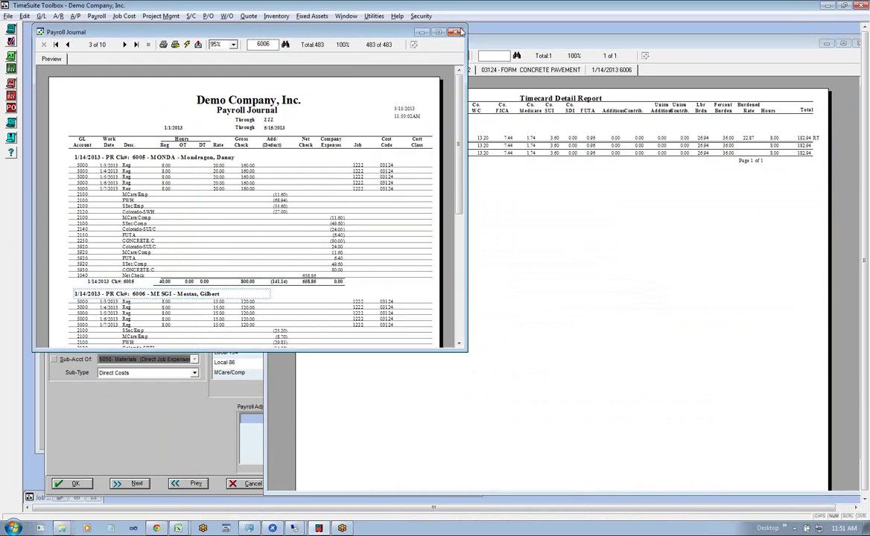
{"action": "left_click", "coordinate": [421, 32]}
Bring the Income Statement forward to review its direct costs, and return to the Billings Direct Costs Burdens Summary.
{"action": "left_click", "coordinate": [202, 57]}
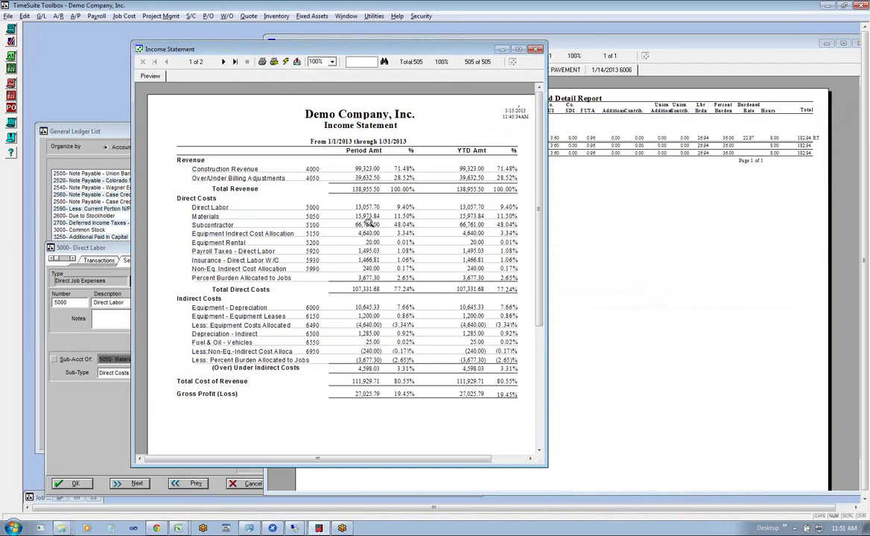
{"action": "mouse_move", "coordinate": [365, 208]}
{"action": "left_click", "coordinate": [619, 178]}
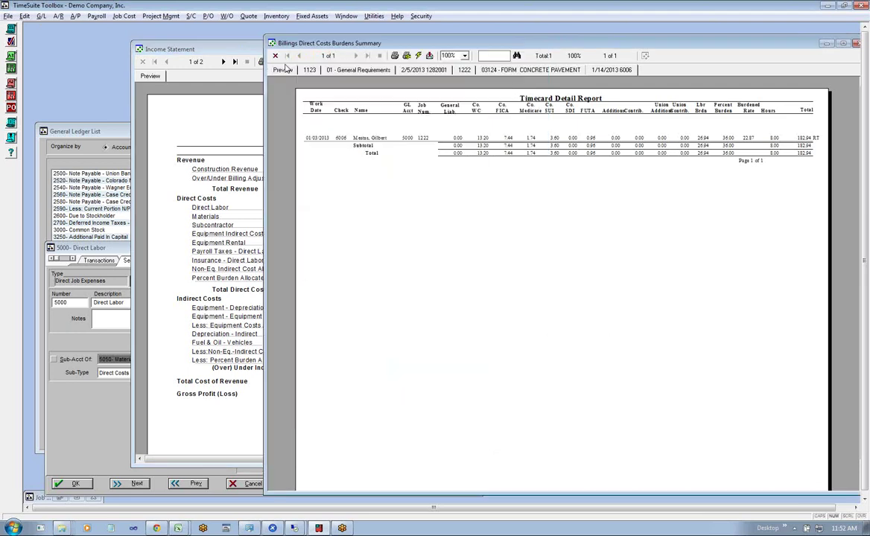
Preview the Direct Non-Job Exceptions report for 01/01/13 through 05/16/13, enlarging its options dialog to reach the preview command.
{"action": "left_click", "coordinate": [124, 16]}
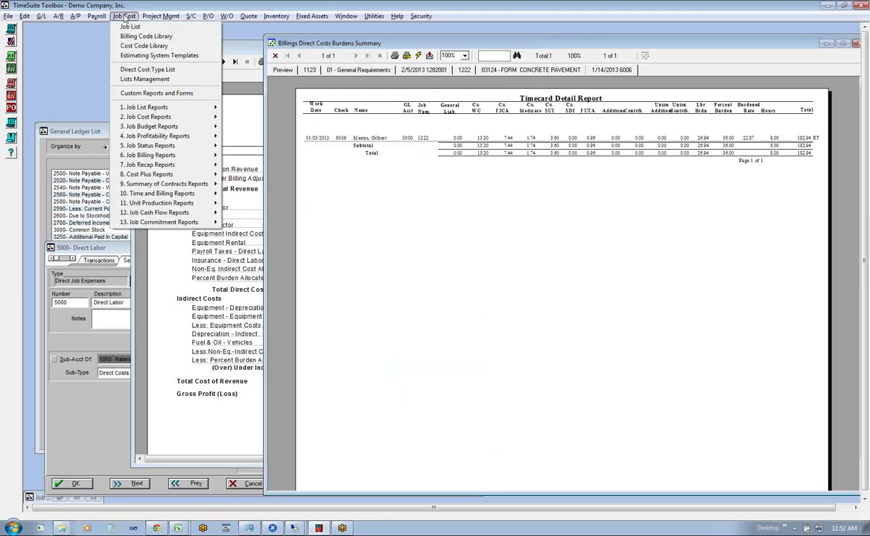
{"action": "mouse_move", "coordinate": [163, 185]}
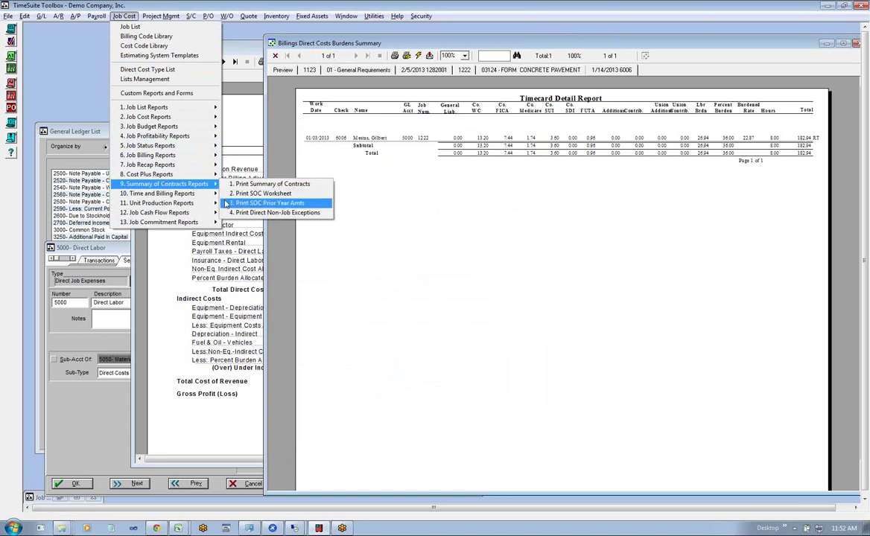
{"action": "left_click", "coordinate": [296, 214]}
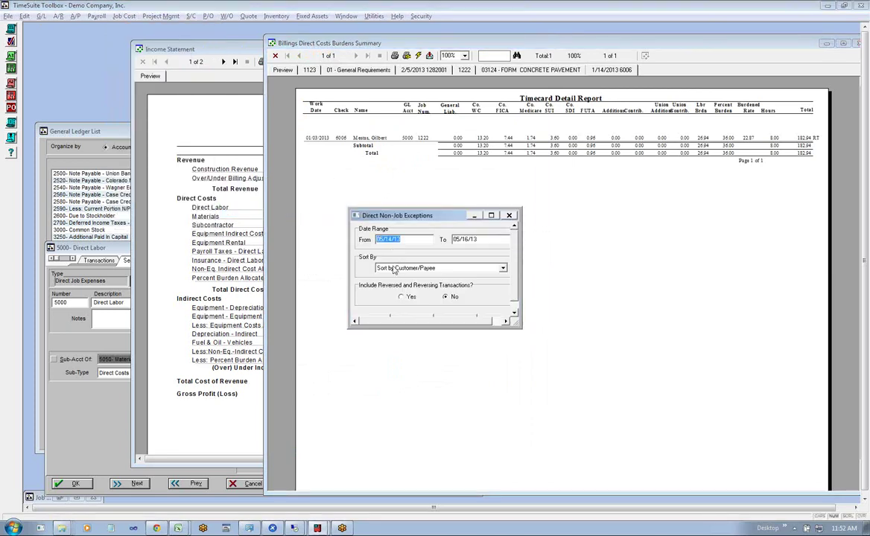
{"action": "type", "text": "010"}
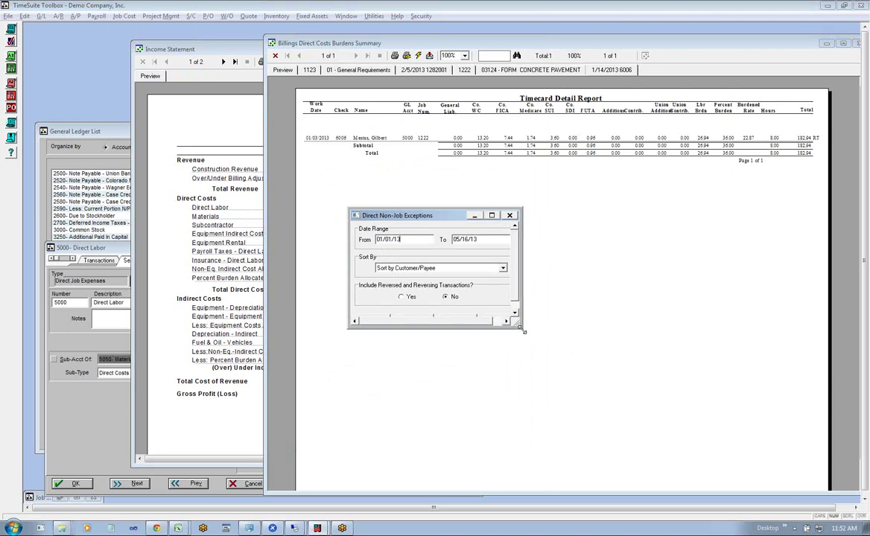
{"action": "left_click_drag", "start_coordinate": [523, 330], "coordinate": [577, 382]}
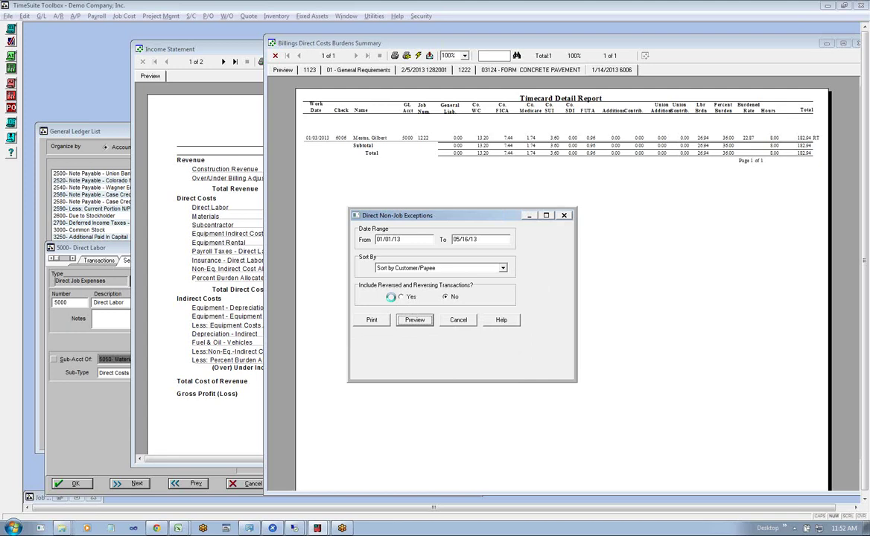
{"action": "left_click", "coordinate": [497, 389]}
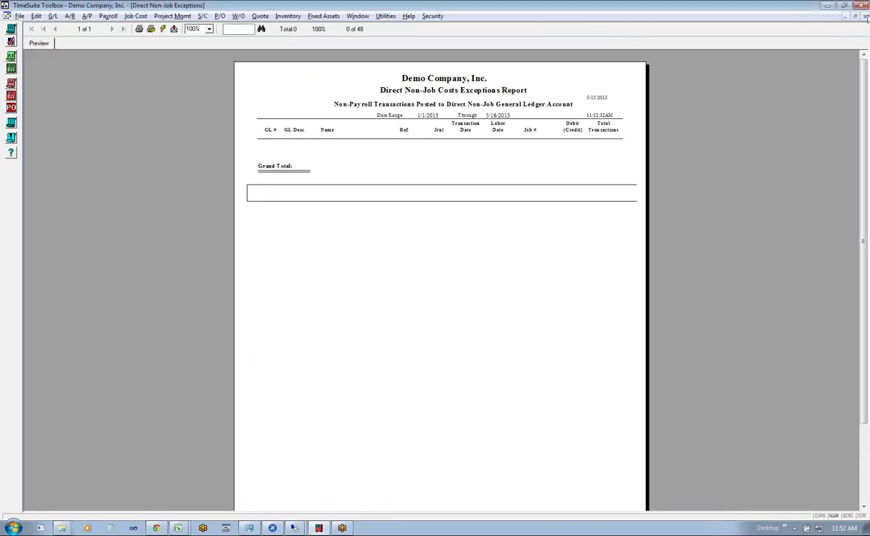
Restore and minimize the Direct Non-Job Exceptions report, and view the Billings Direct Costs Burdens Summary main preview down to its differences row.
{"action": "left_click", "coordinate": [852, 15]}
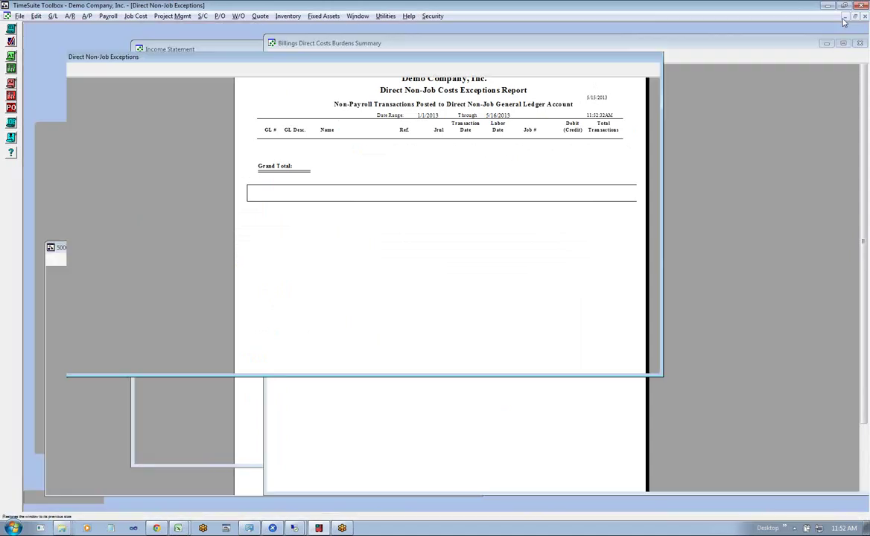
{"action": "left_click", "coordinate": [616, 57]}
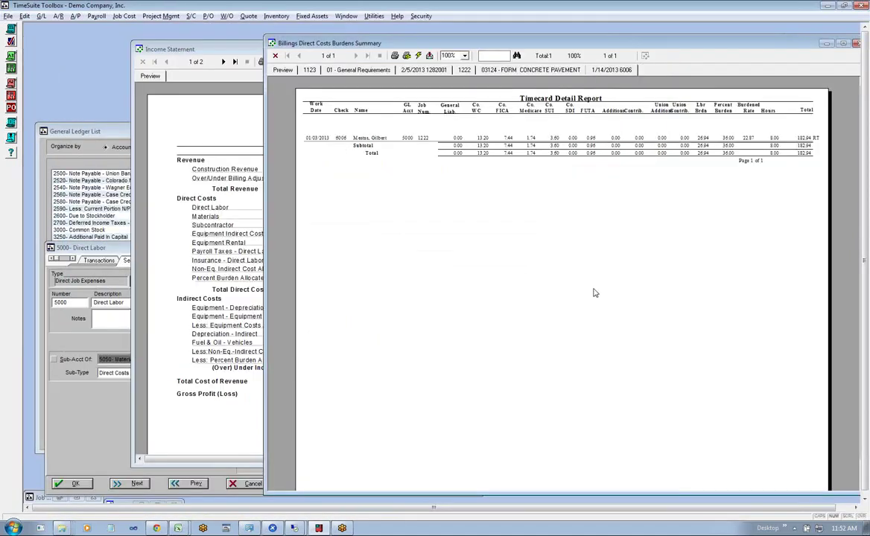
{"action": "left_click", "coordinate": [285, 70]}
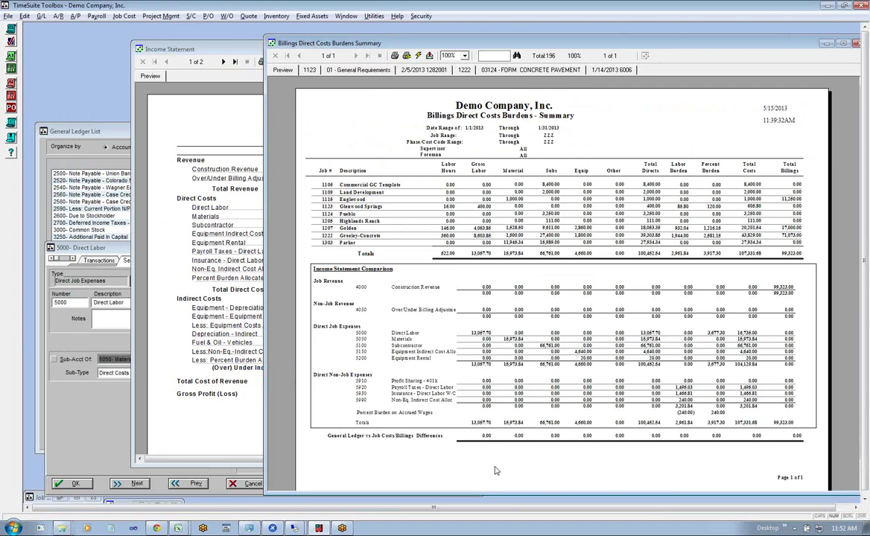
{"action": "scroll", "coordinate": [497, 471], "scroll_direction": "down", "scroll_amount": 1}
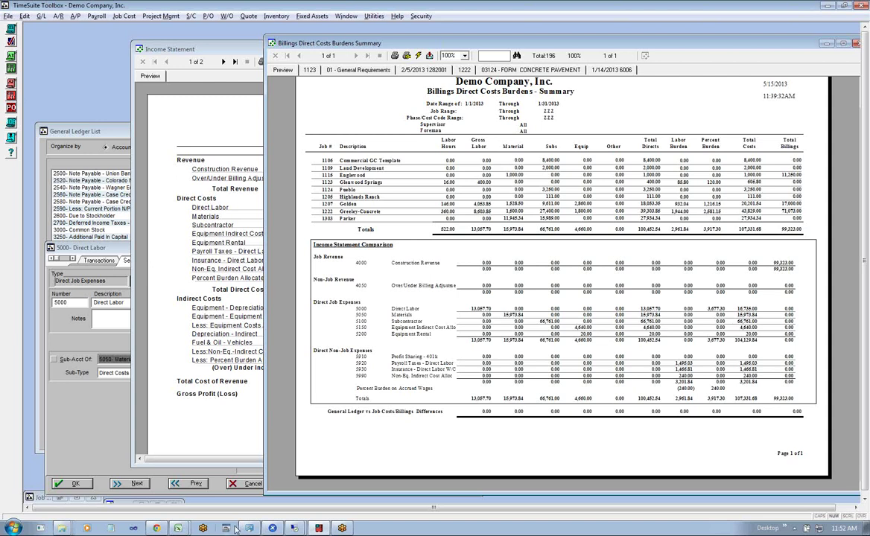
Switch to the Cost Control - 2013 May spreadsheet in Chrome and review the questions and answers in rows 34 and 35.
{"action": "left_click", "coordinate": [160, 527]}
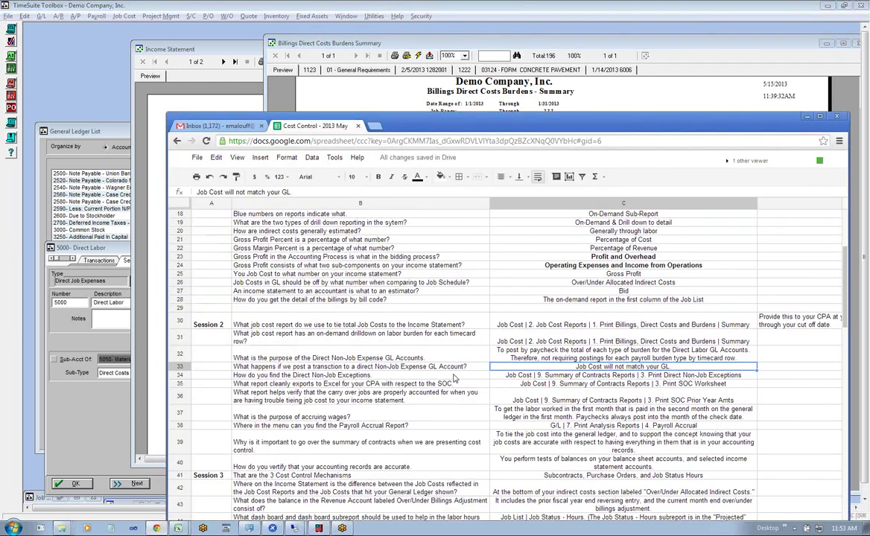
{"action": "left_click", "coordinate": [453, 375]}
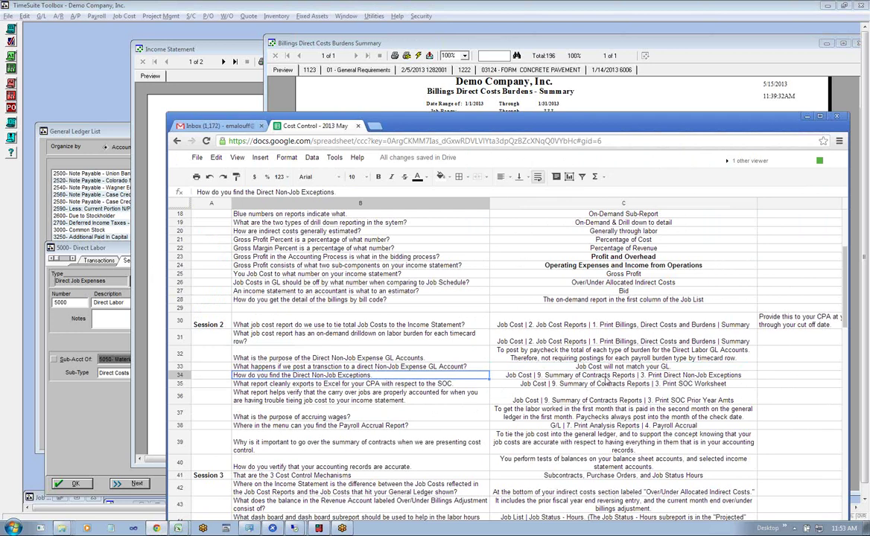
{"action": "left_click", "coordinate": [606, 378]}
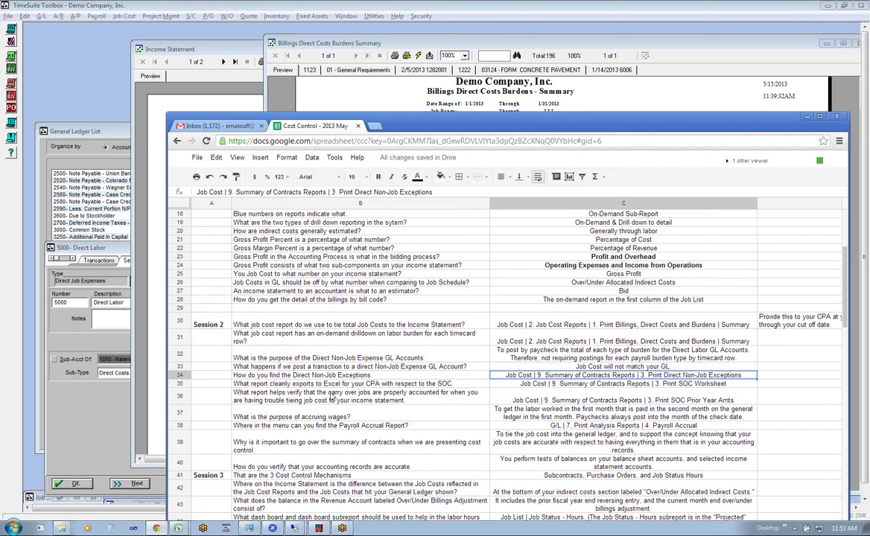
{"action": "left_click", "coordinate": [316, 386]}
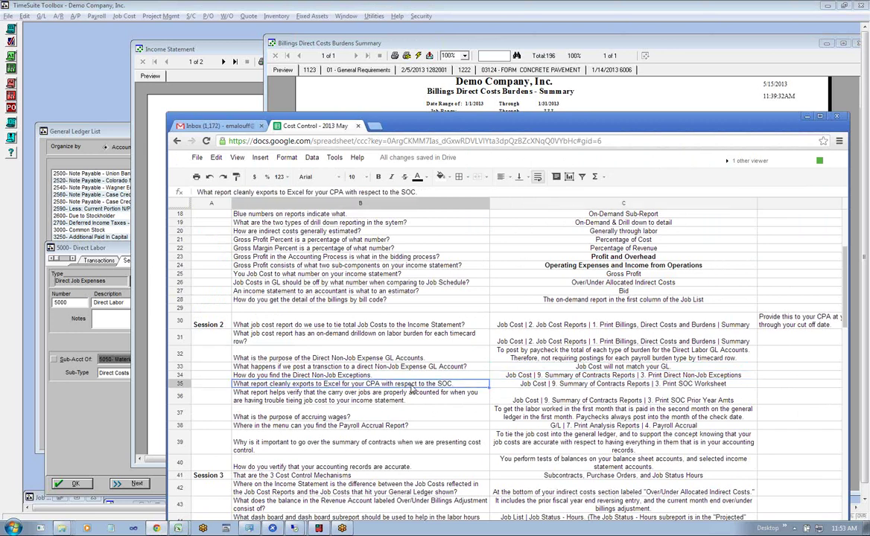
{"action": "left_click", "coordinate": [540, 385]}
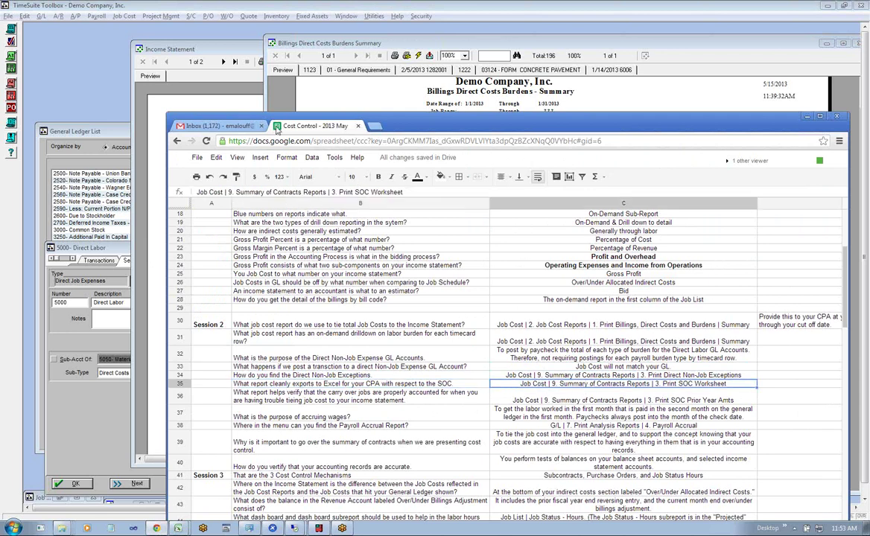
Return to TimeSuite and preview the Summary of Contracts (SOC) Worksheet as of 01/31/2013.
{"action": "left_click", "coordinate": [124, 16]}
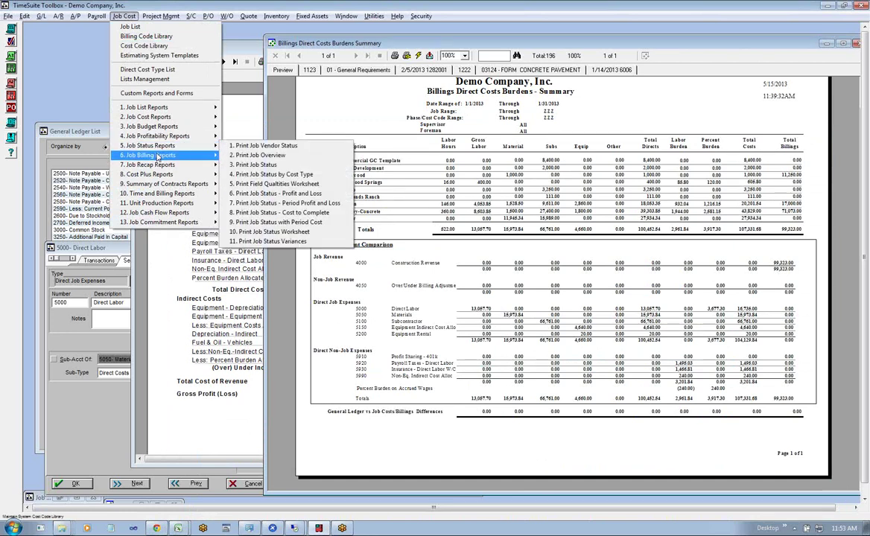
{"action": "mouse_move", "coordinate": [165, 185]}
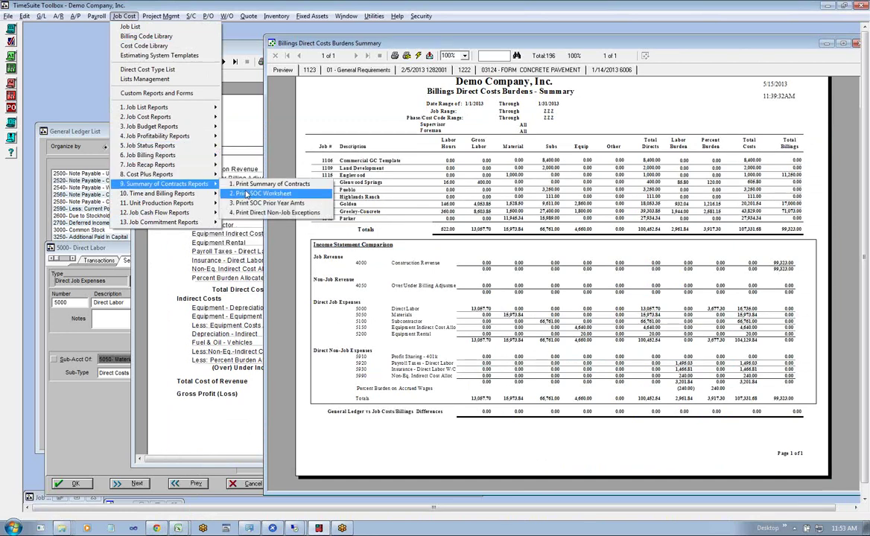
{"action": "left_click", "coordinate": [266, 195]}
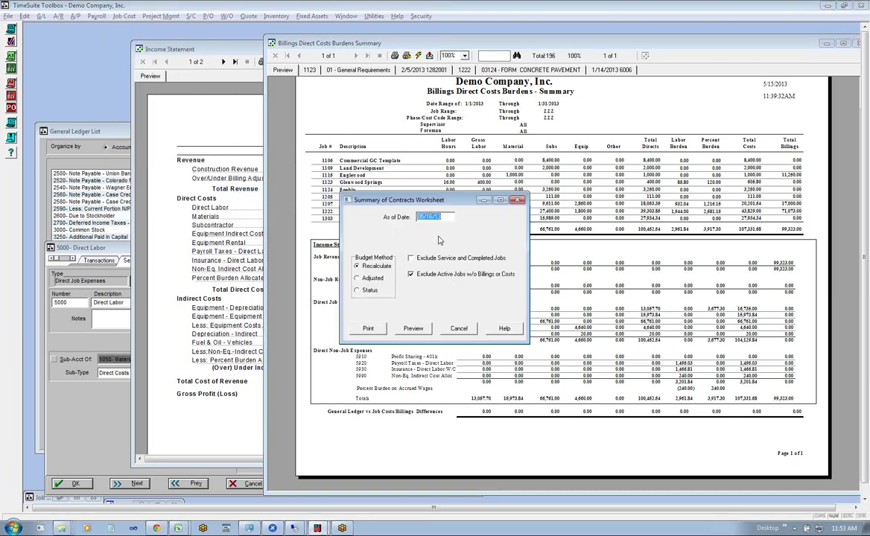
{"action": "type", "text": "1231"}
{"action": "left_click", "coordinate": [412, 329]}
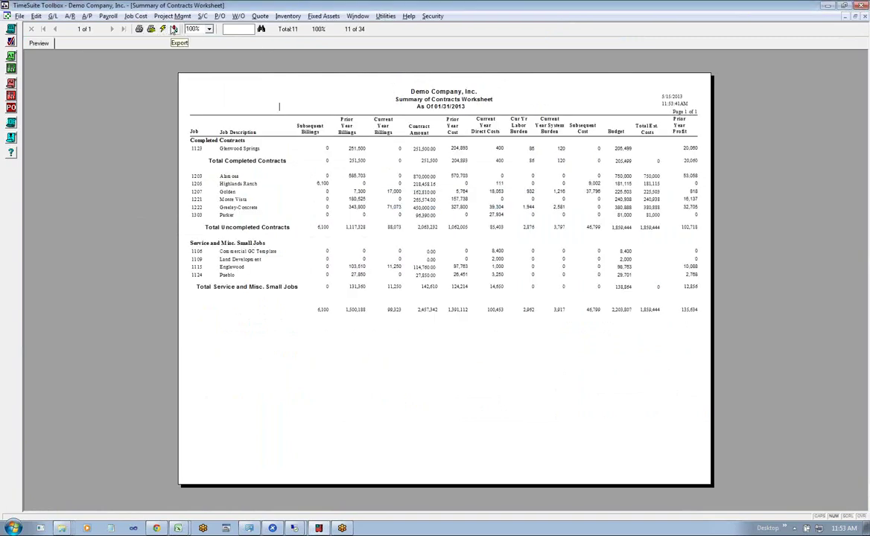
Export the Summary of Contracts Worksheet in Excel 5.0 (XLS) format with Disk file as the destination.
{"action": "left_click", "coordinate": [173, 28]}
{"action": "left_click", "coordinate": [453, 257]}
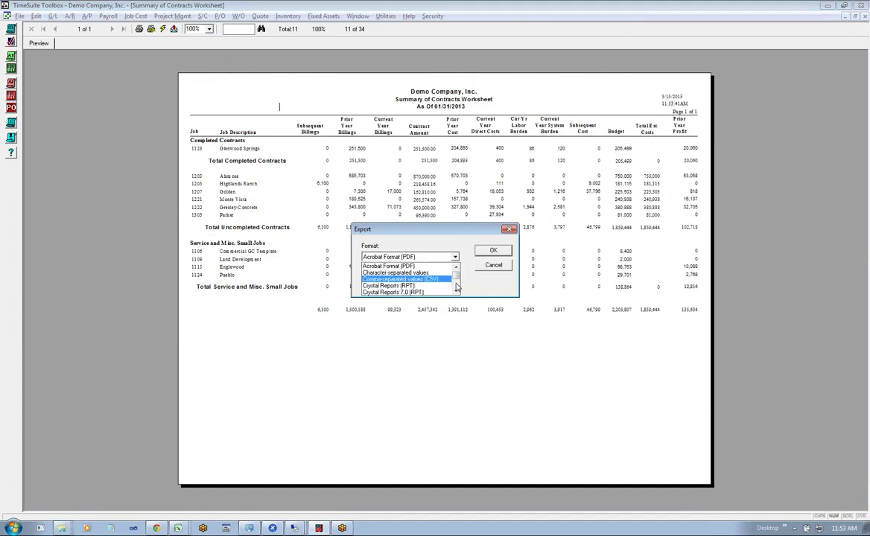
{"action": "scroll", "coordinate": [456, 286], "scroll_direction": "down", "scroll_amount": 1}
{"action": "left_click", "coordinate": [437, 282]}
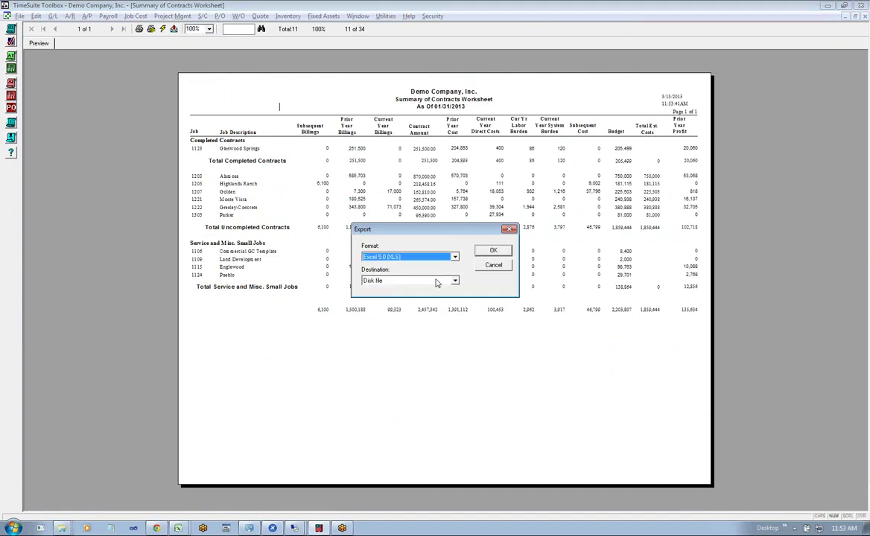
{"action": "left_click", "coordinate": [440, 283]}
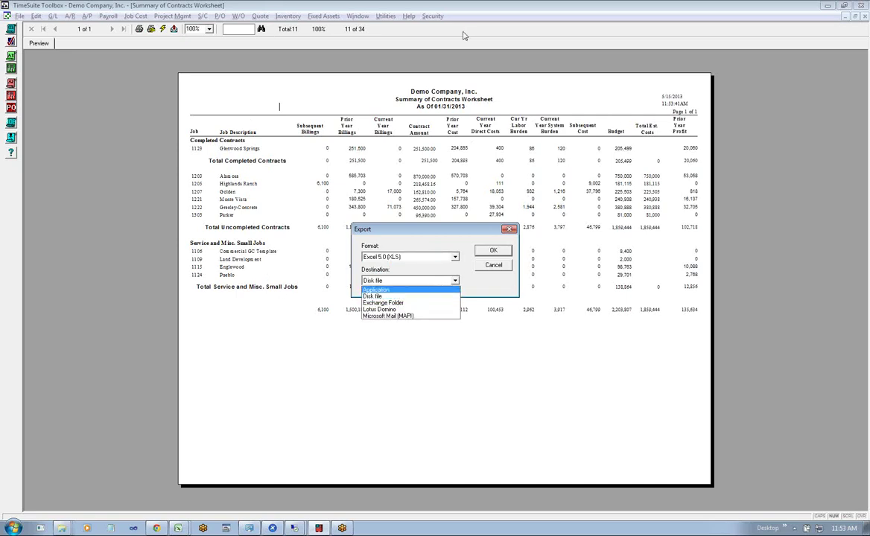
{"action": "left_click", "coordinate": [379, 297]}
{"action": "left_click", "coordinate": [500, 249]}
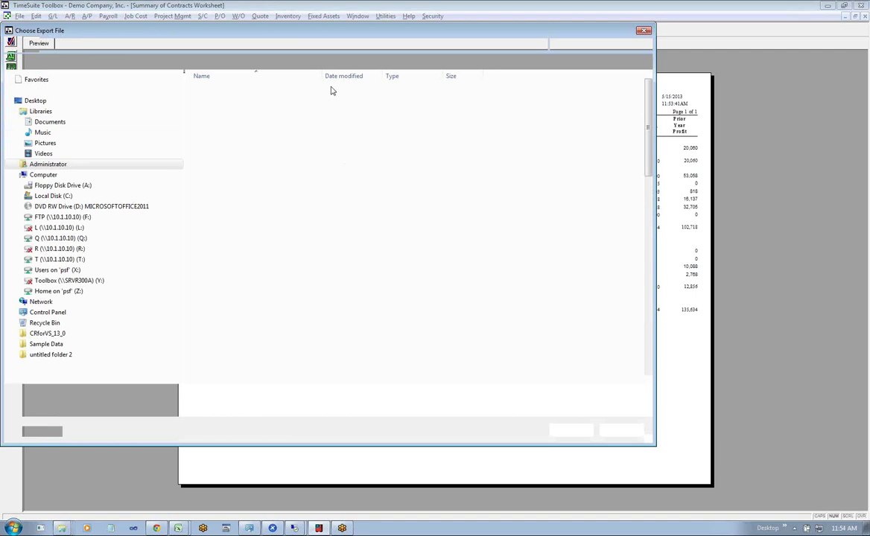
Save the export file as SumConWksht on the Desktop.
{"action": "left_click_drag", "start_coordinate": [366, 31], "coordinate": [490, 71]}
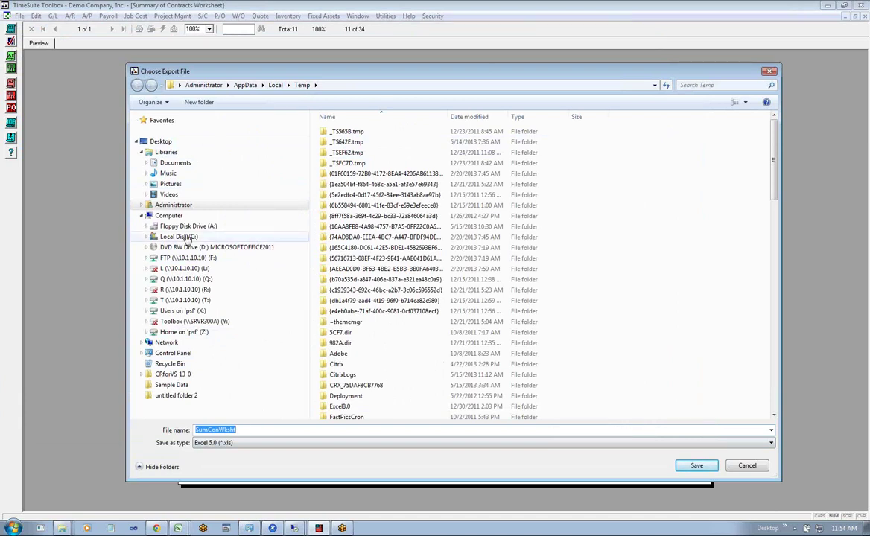
{"action": "left_click", "coordinate": [164, 144]}
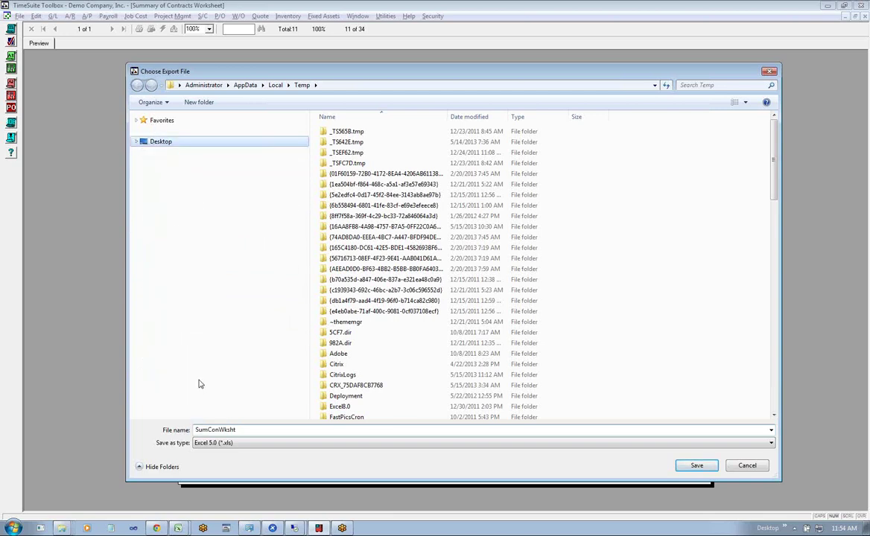
{"action": "left_click", "coordinate": [696, 465]}
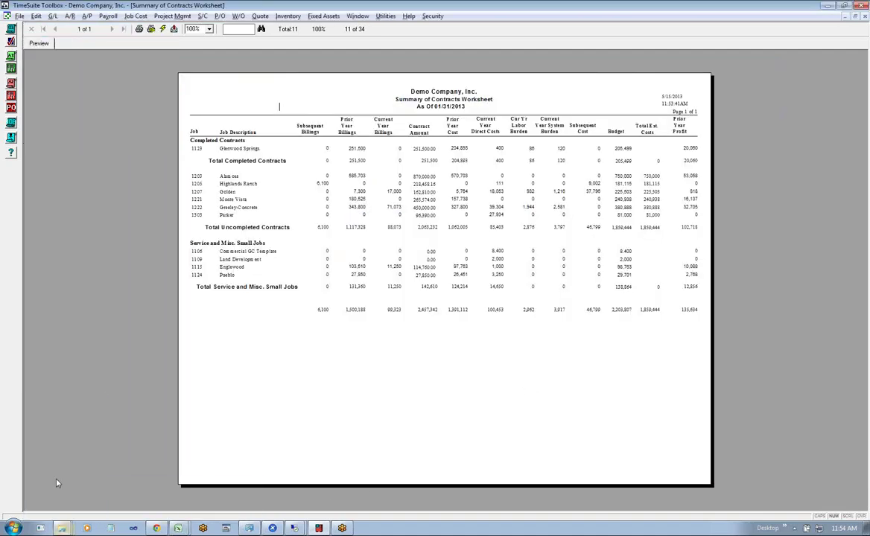
Open a Windows Explorer window, browse to the Desktop folder, and sort its contents by date modified.
{"action": "right_click", "coordinate": [71, 530]}
{"action": "left_click", "coordinate": [53, 477]}
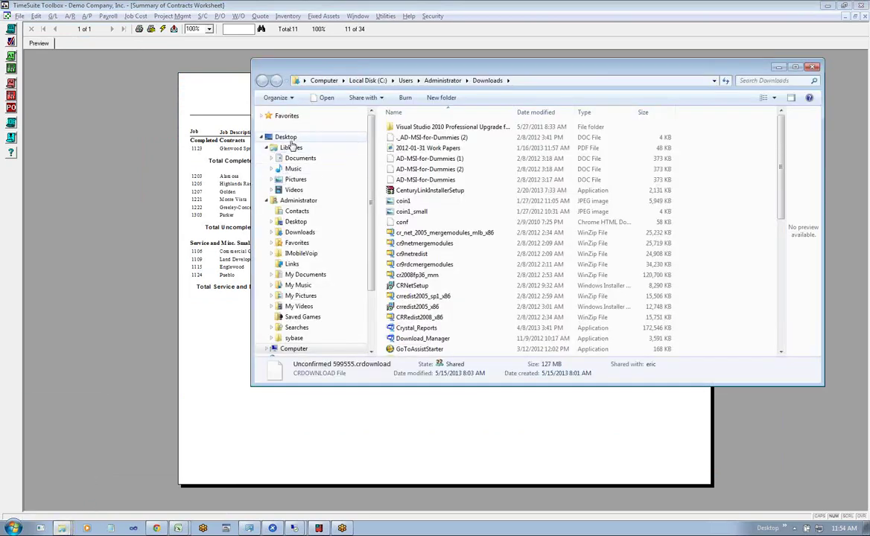
{"action": "left_click", "coordinate": [291, 137]}
{"action": "left_click", "coordinate": [475, 146]}
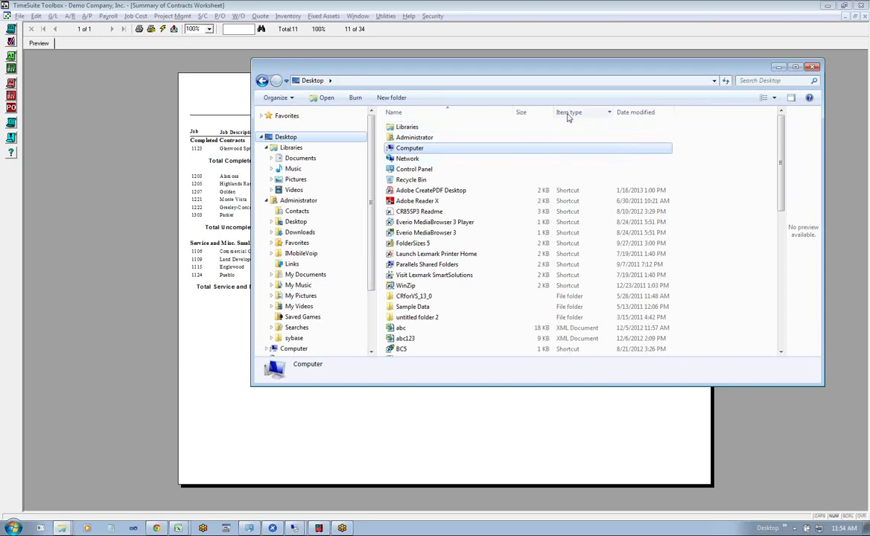
{"action": "left_click", "coordinate": [633, 113]}
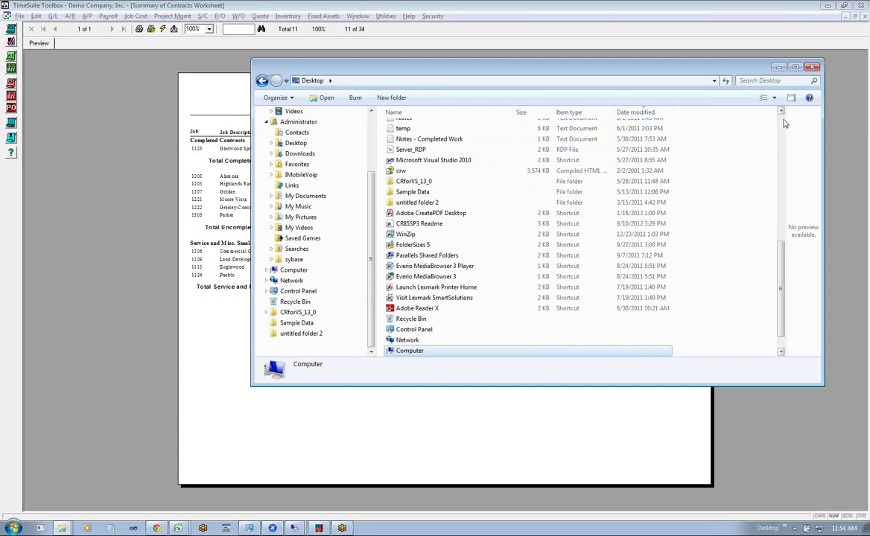
Open the exported sumconwksht file from the Desktop in Microsoft Office Excel, accepting the file repair, and check the uncompleted contracts' job rows.
{"action": "left_click_drag", "start_coordinate": [781, 290], "coordinate": [783, 123]}
{"action": "right_click", "coordinate": [422, 129]}
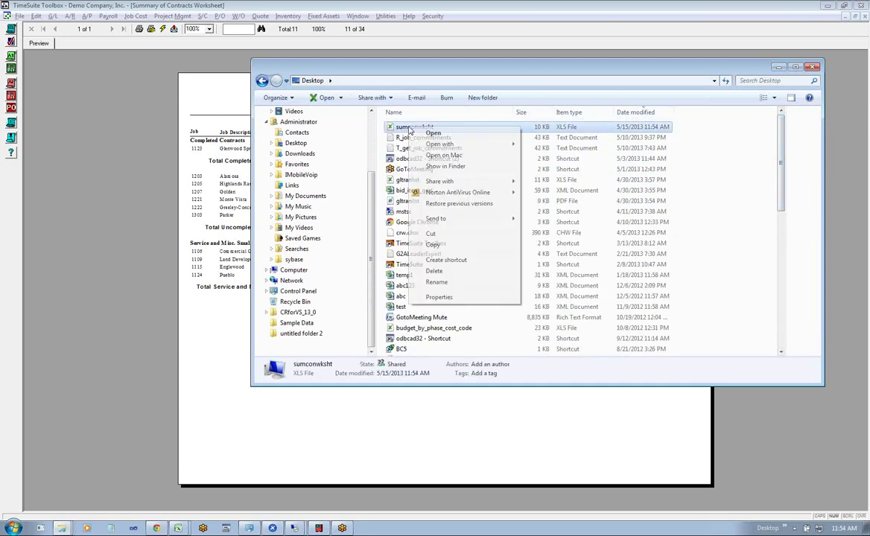
{"action": "mouse_move", "coordinate": [430, 145]}
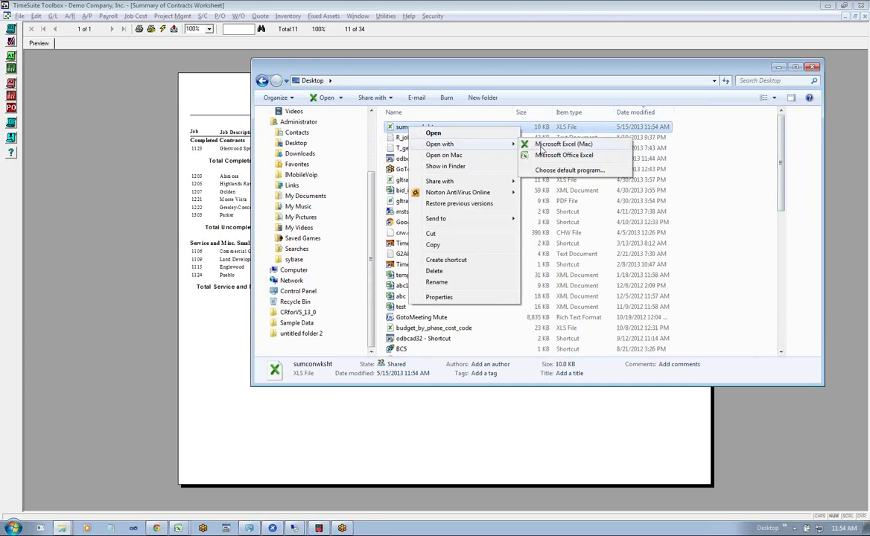
{"action": "left_click", "coordinate": [560, 155]}
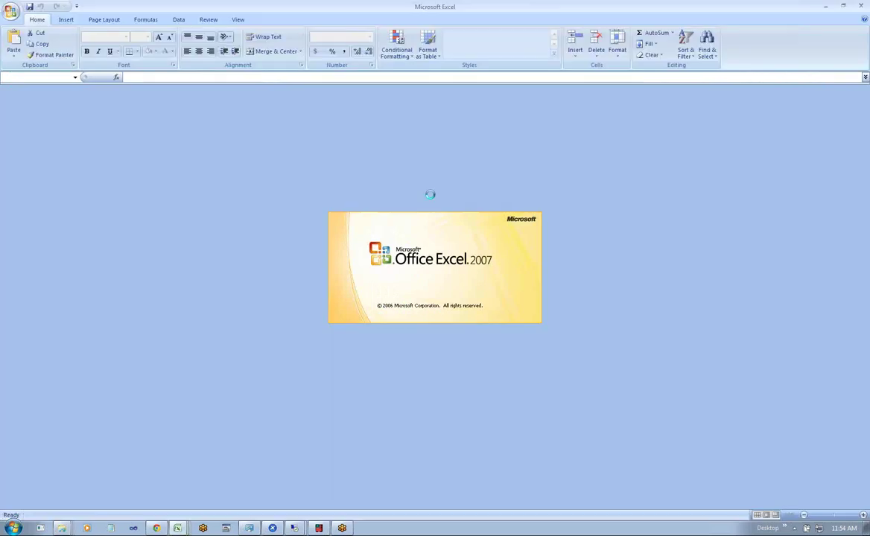
{"action": "left_click", "coordinate": [415, 290]}
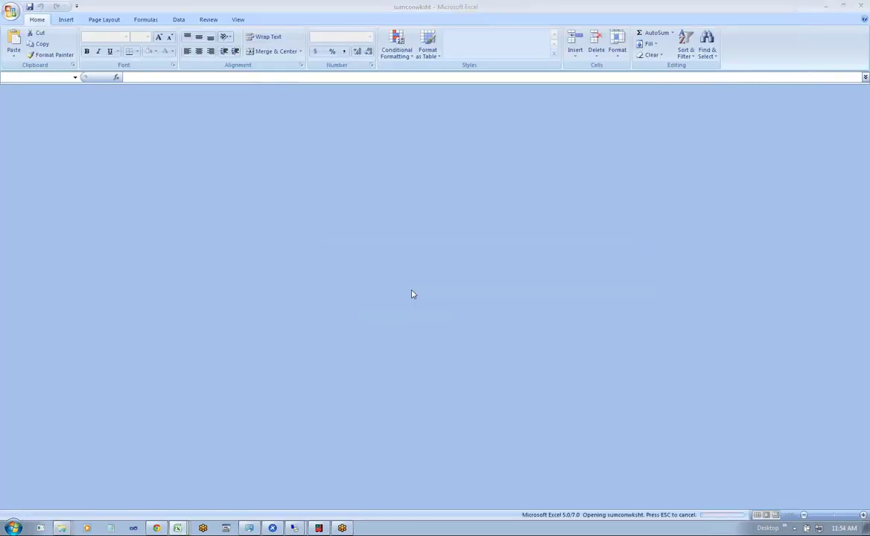
{"action": "left_click", "coordinate": [436, 289]}
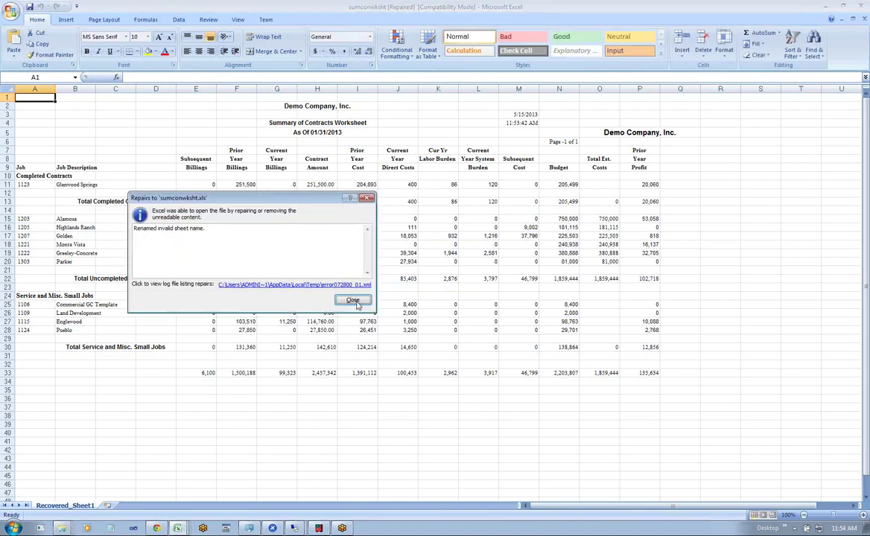
{"action": "left_click", "coordinate": [354, 302]}
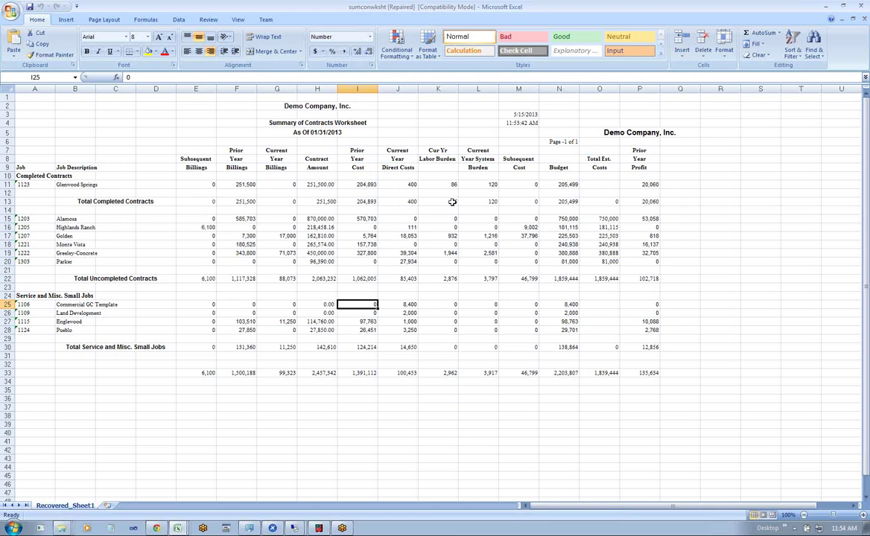
{"action": "left_click", "coordinate": [70, 218]}
{"action": "left_click", "coordinate": [74, 253]}
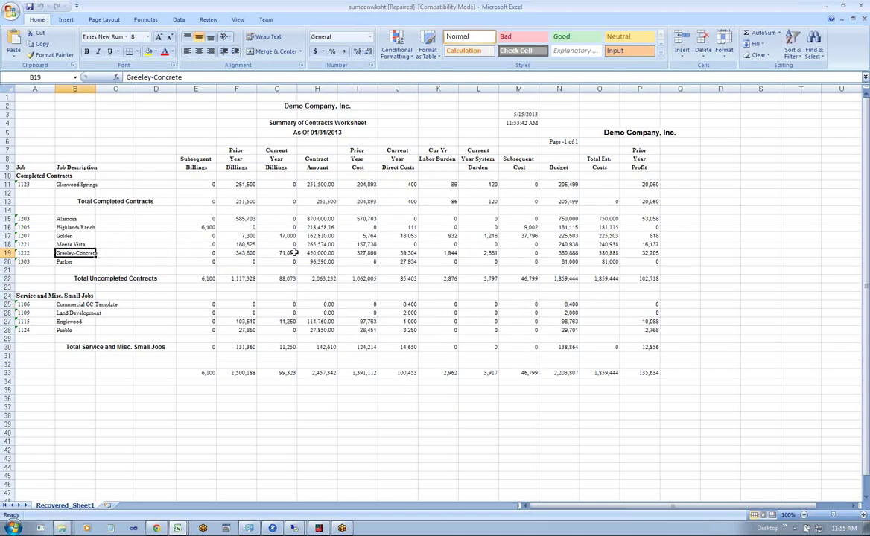
Minimize Excel and the Desktop folder window, and restore the Summary of Contracts Worksheet preview in TimeSuite to a smaller, non-maximized window.
{"action": "left_click", "coordinate": [827, 9]}
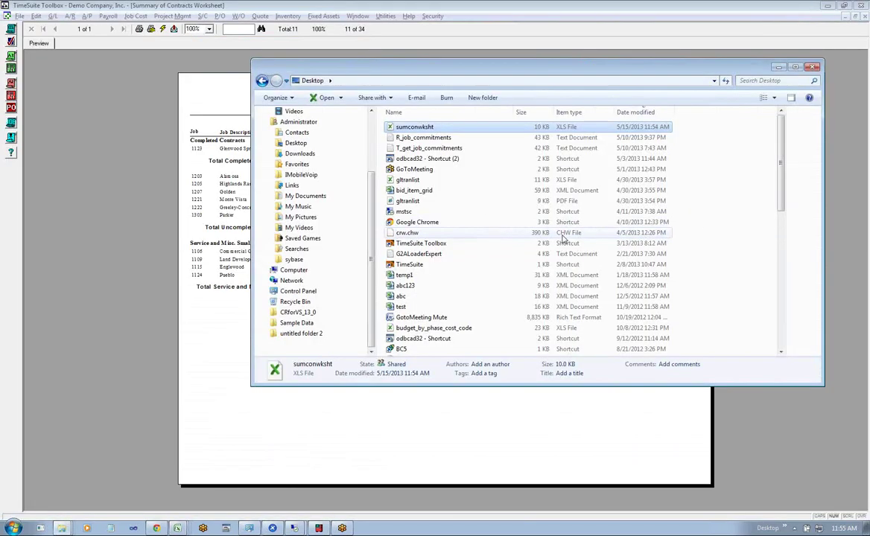
{"action": "left_click", "coordinate": [778, 66]}
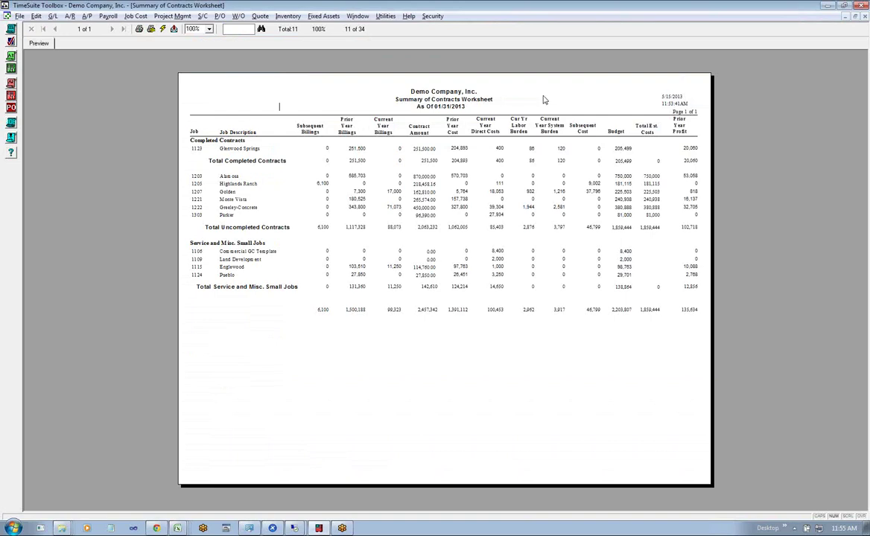
{"action": "left_click", "coordinate": [854, 16]}
{"action": "left_click_drag", "start_coordinate": [559, 73], "coordinate": [537, 72]}
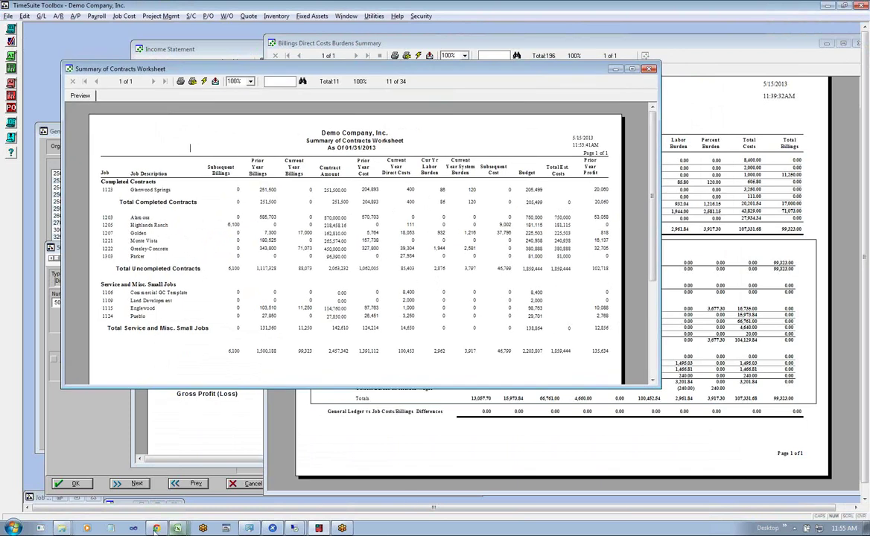
Switch to the Cost Control - 2013 May spreadsheet and read the question and answer on verifying carry-over jobs in row 36.
{"action": "key", "text": "alt+Tab"}
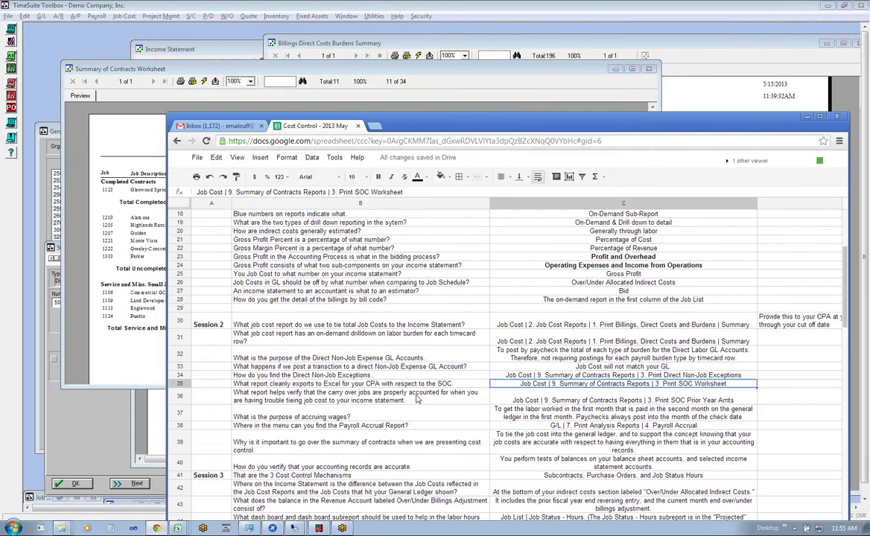
{"action": "left_click", "coordinate": [287, 397]}
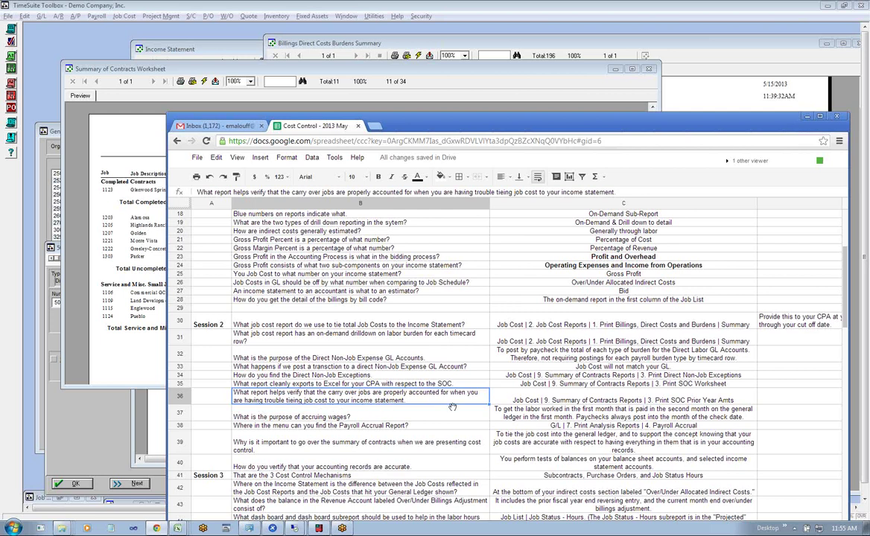
{"action": "left_click", "coordinate": [551, 401]}
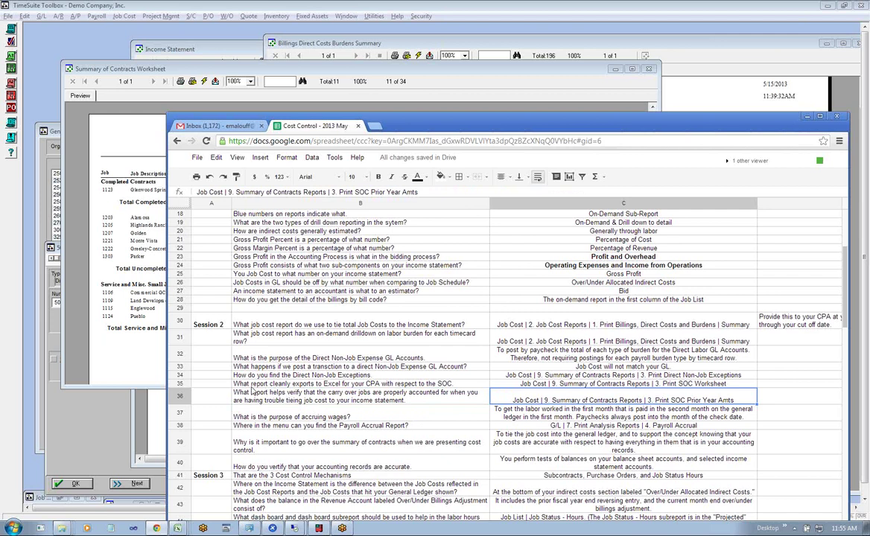
Return to TimeSuite and arrange the Income Statement beside the Billings Direct Costs Burdens Summary to compare the two reports.
{"action": "left_click", "coordinate": [125, 143]}
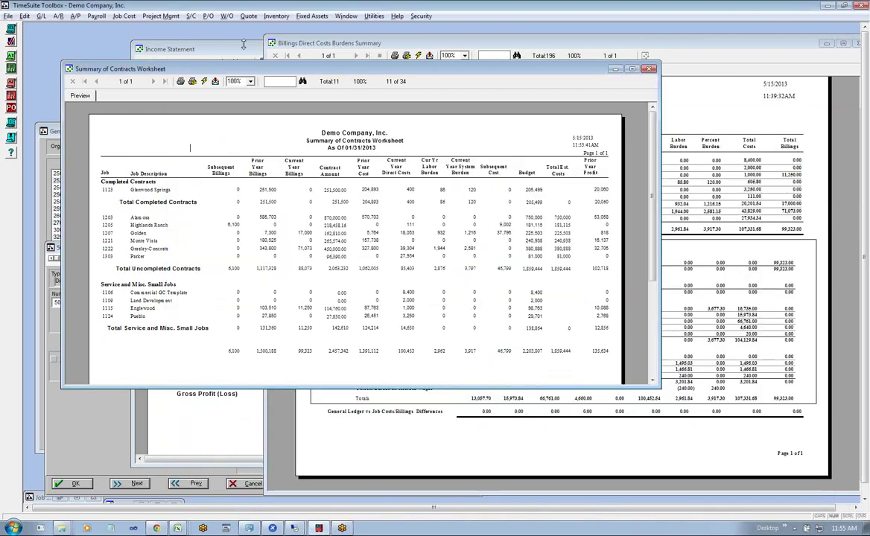
{"action": "left_click", "coordinate": [325, 45]}
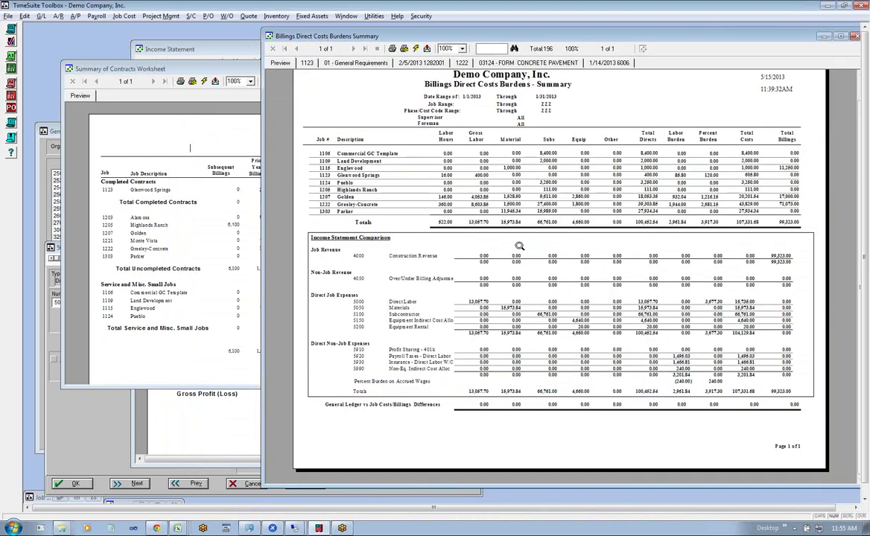
{"action": "left_click", "coordinate": [208, 49]}
{"action": "left_click_drag", "start_coordinate": [259, 52], "coordinate": [156, 56]}
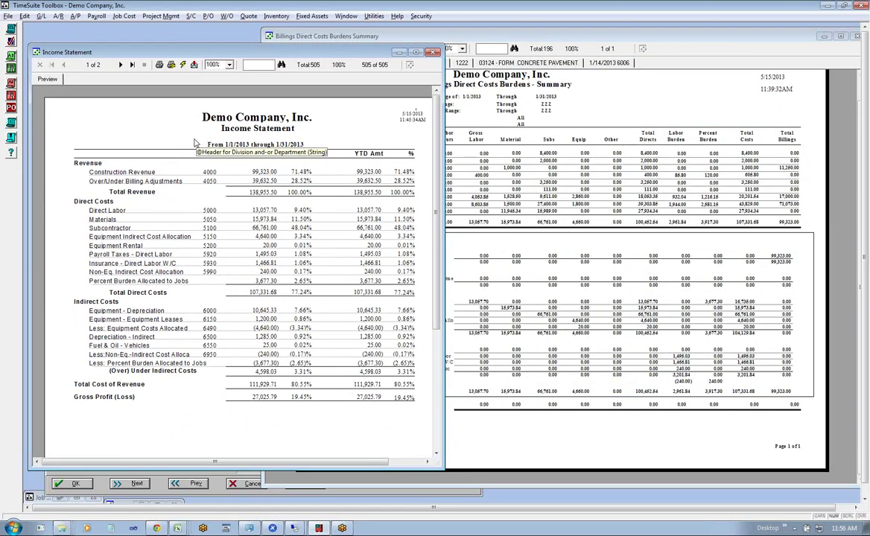
Open the General Ledger List, examine the balance sheet accounts from the start of the list, and close it.
{"action": "left_click", "coordinate": [41, 16]}
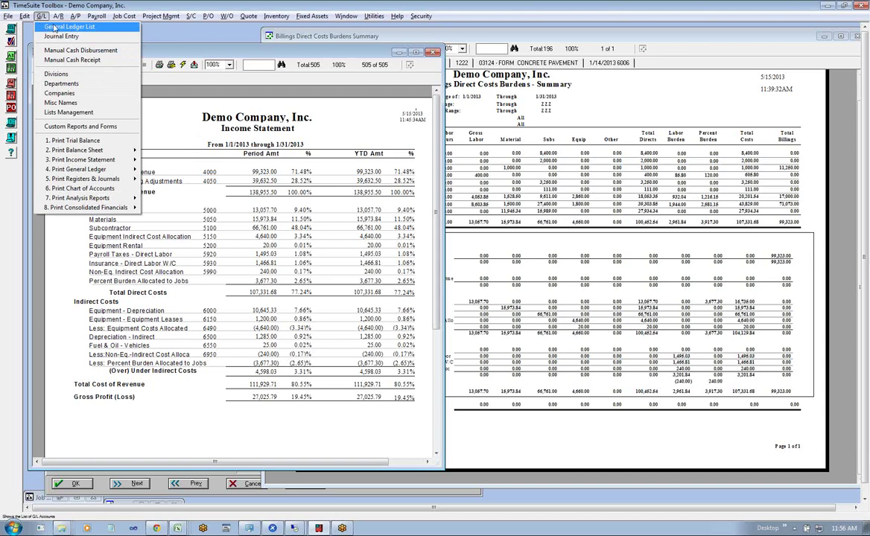
{"action": "left_click", "coordinate": [64, 27]}
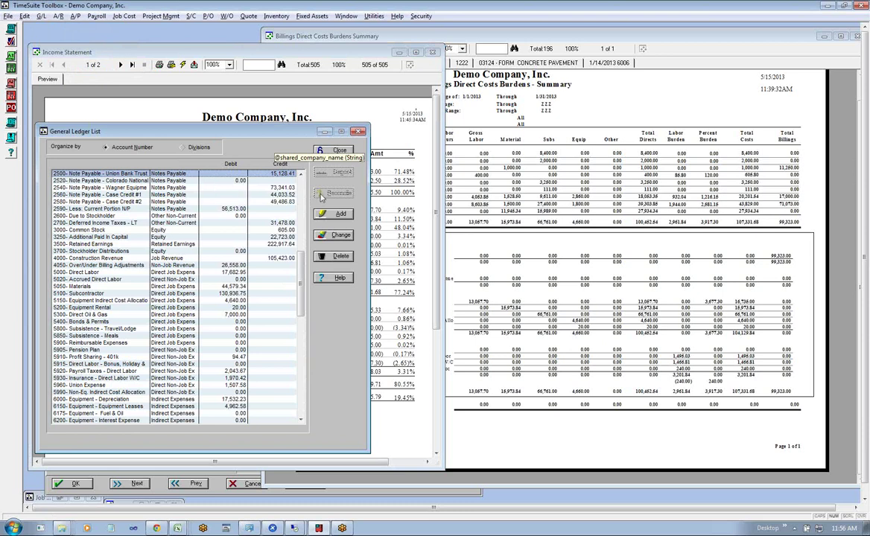
{"action": "scroll", "coordinate": [298, 182], "scroll_direction": "up", "scroll_amount": 12}
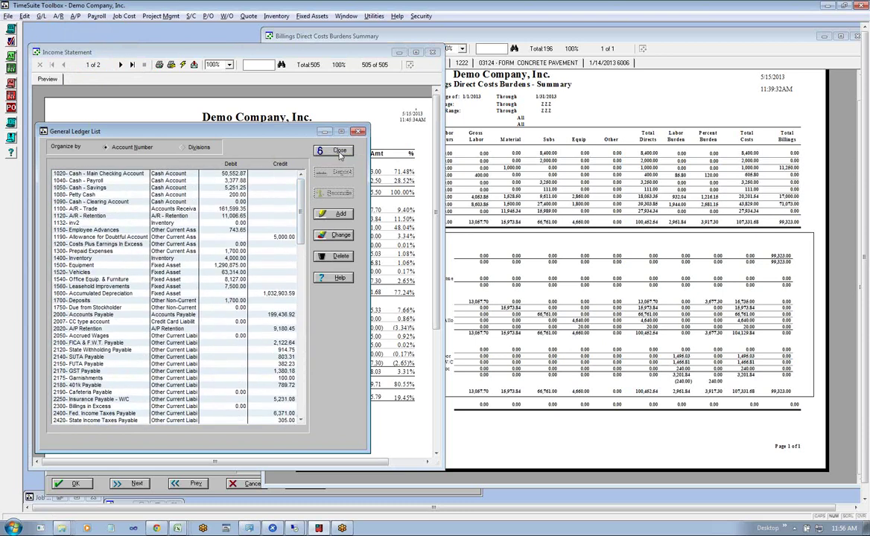
{"action": "left_click", "coordinate": [338, 152]}
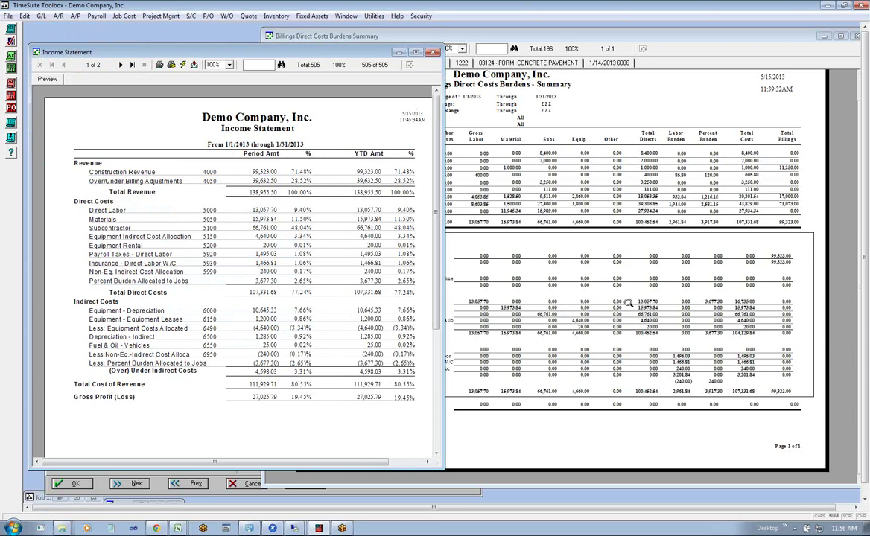
Preview the extended Labor Performance report for job number 1207.
{"action": "left_click", "coordinate": [618, 236]}
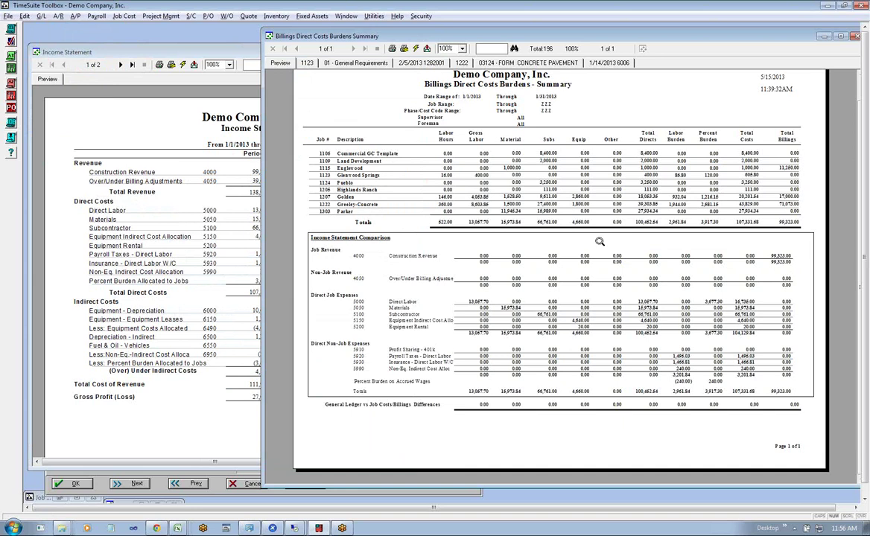
{"action": "left_click", "coordinate": [117, 20]}
{"action": "mouse_move", "coordinate": [142, 126]}
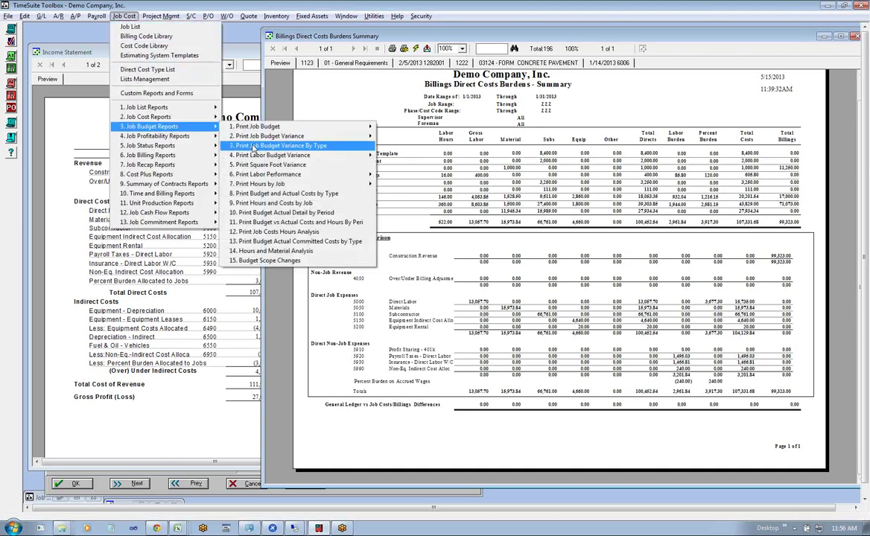
{"action": "mouse_move", "coordinate": [276, 172]}
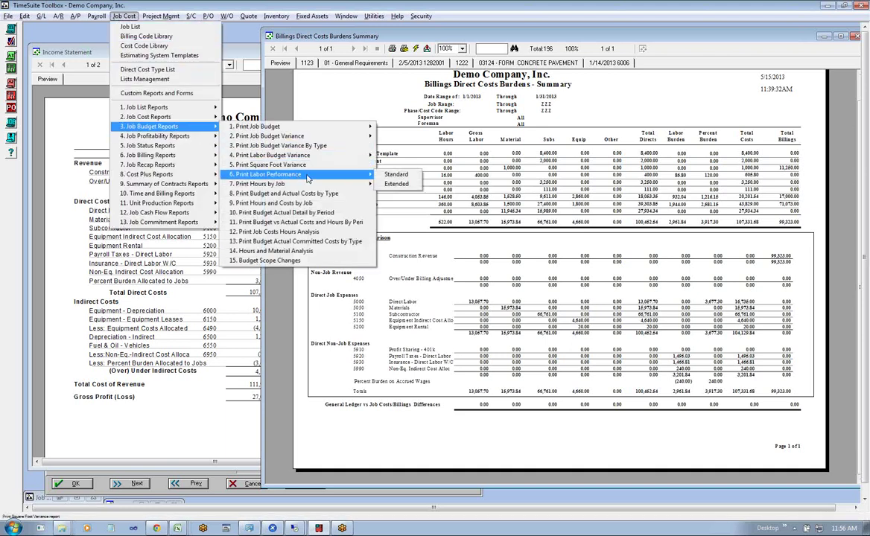
{"action": "mouse_move", "coordinate": [308, 186]}
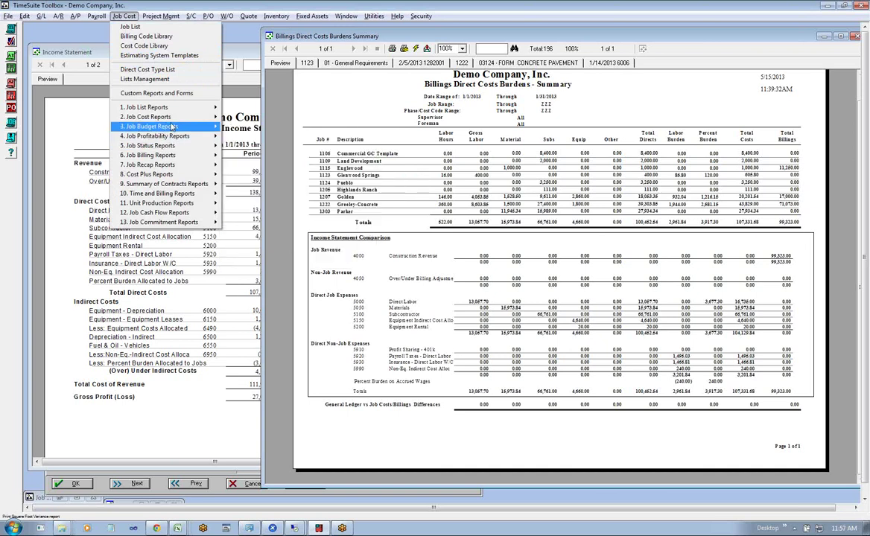
{"action": "mouse_move", "coordinate": [172, 121]}
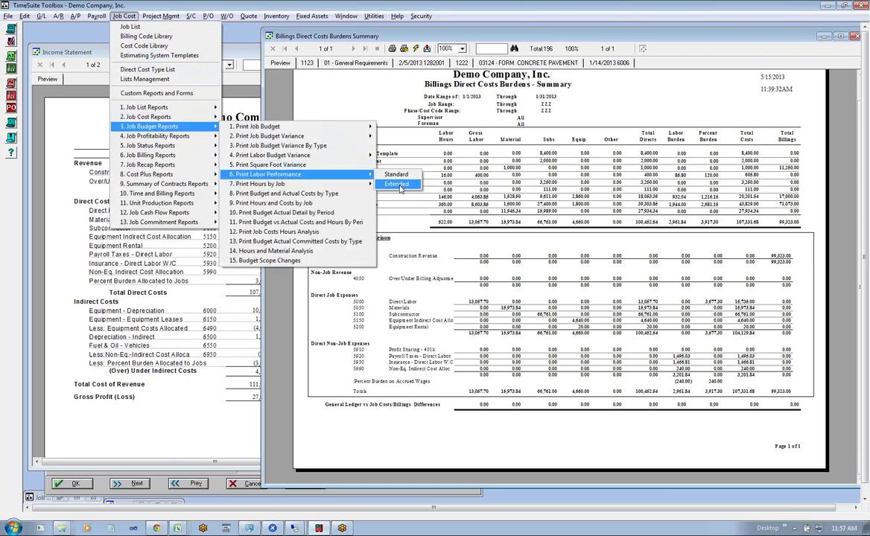
{"action": "left_click", "coordinate": [399, 185]}
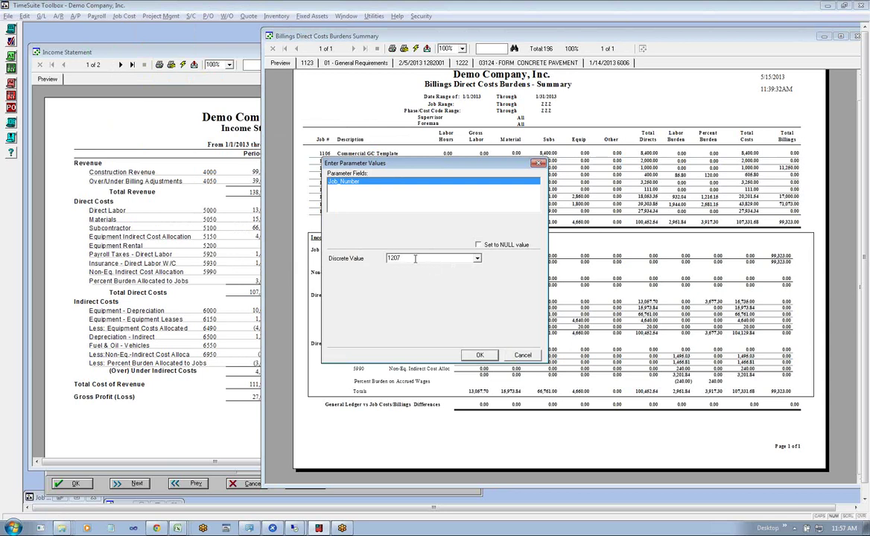
{"action": "left_click", "coordinate": [479, 355]}
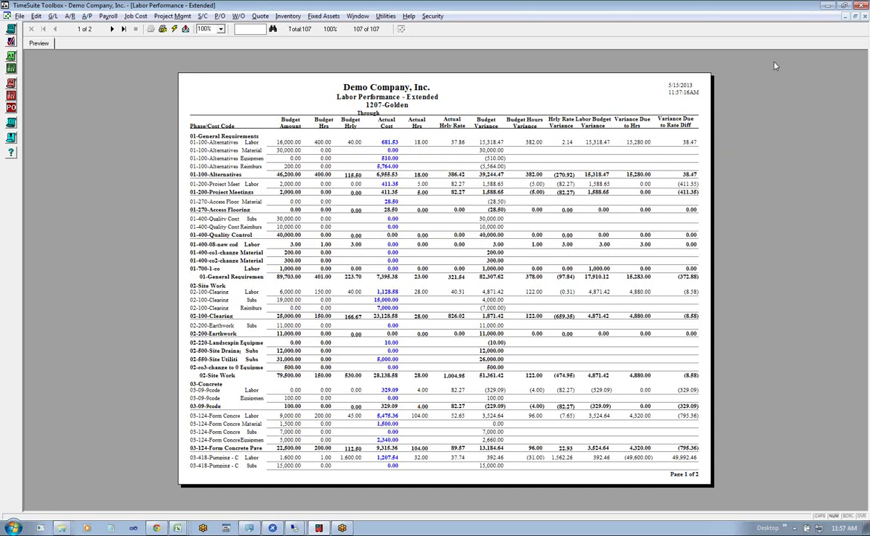
Restore the Labor Performance report to a smaller window and reposition it so its figures can be compared with the Income Statement.
{"action": "left_click", "coordinate": [854, 16]}
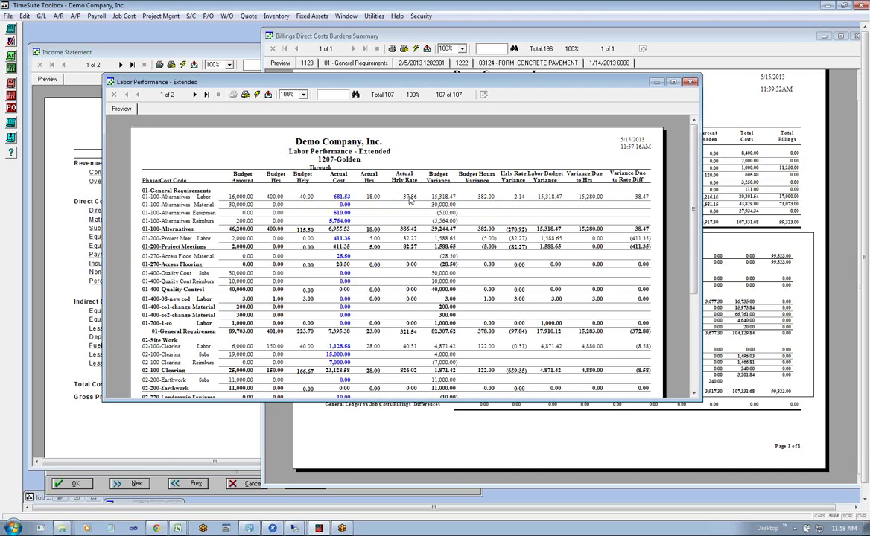
{"action": "left_click", "coordinate": [70, 221]}
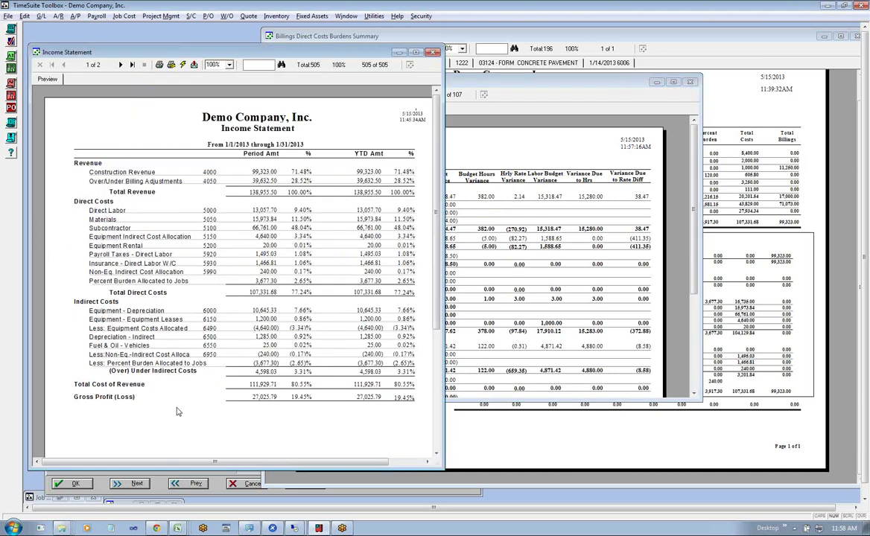
{"action": "left_click", "coordinate": [549, 141]}
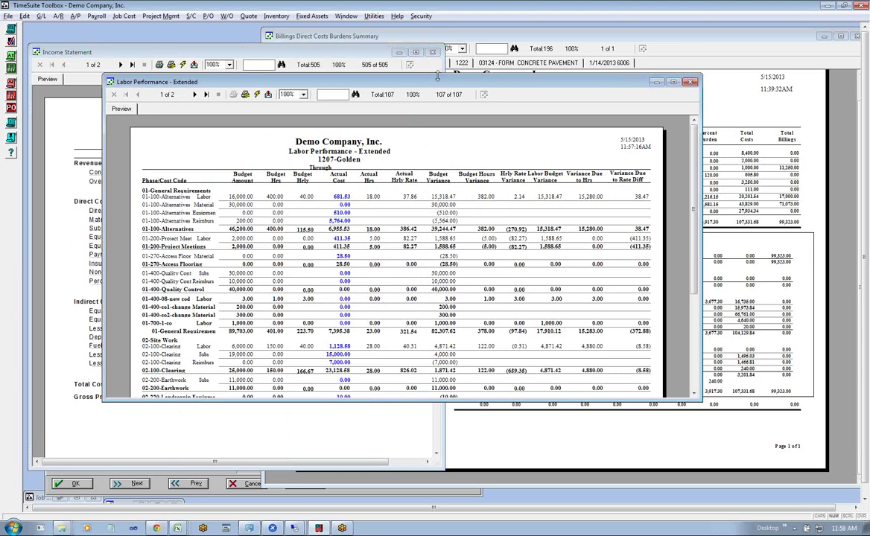
{"action": "left_click_drag", "start_coordinate": [437, 82], "coordinate": [525, 121]}
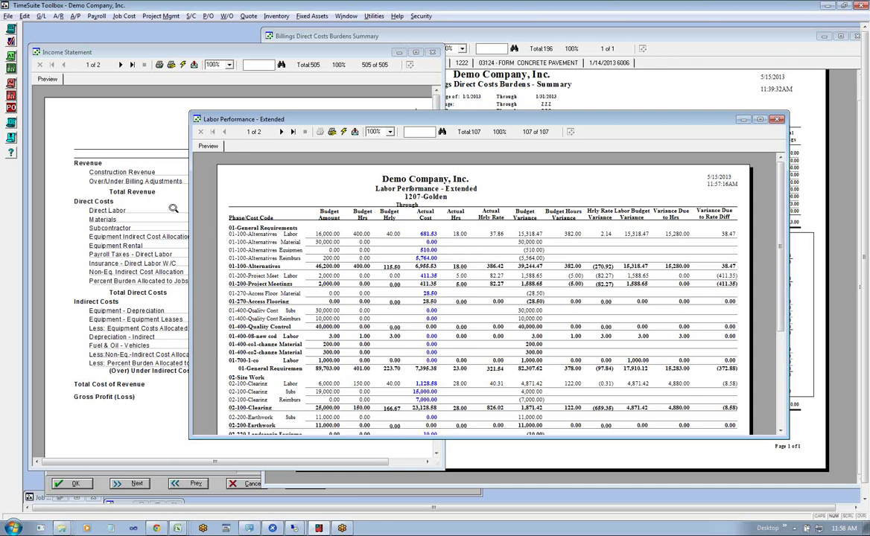
Compare the Income Statement's total direct costs with the Billings Direct Costs Burdens Summary, and bring up the Direct Non-Job Exceptions report.
{"action": "left_click", "coordinate": [154, 186]}
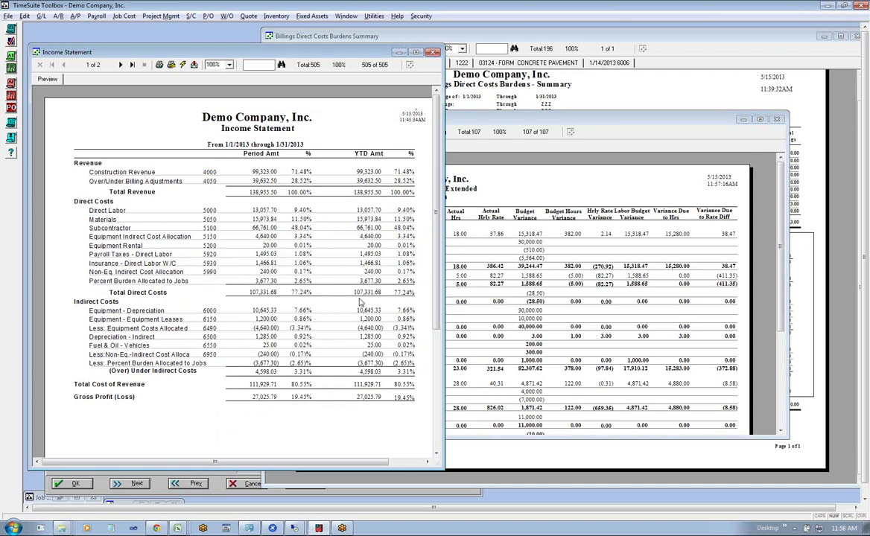
{"action": "left_click", "coordinate": [630, 90]}
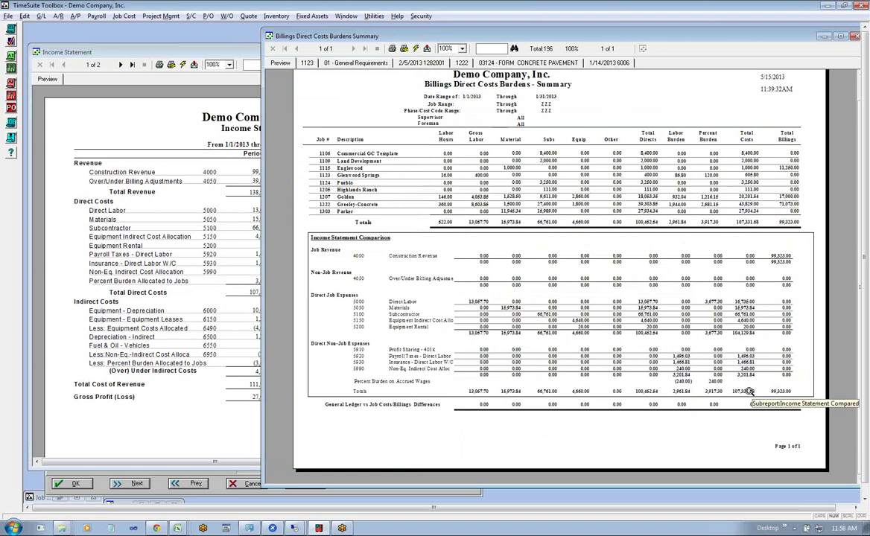
{"action": "left_click", "coordinate": [173, 144]}
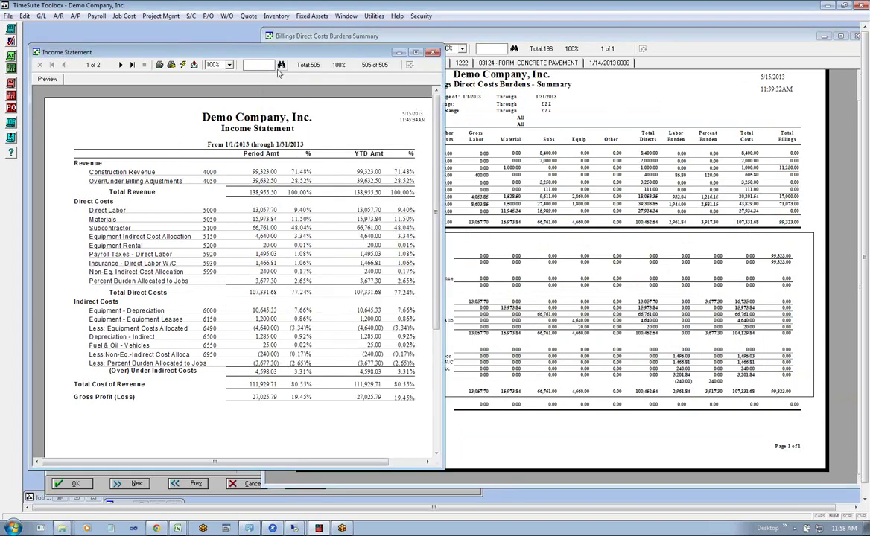
{"action": "left_click", "coordinate": [147, 505]}
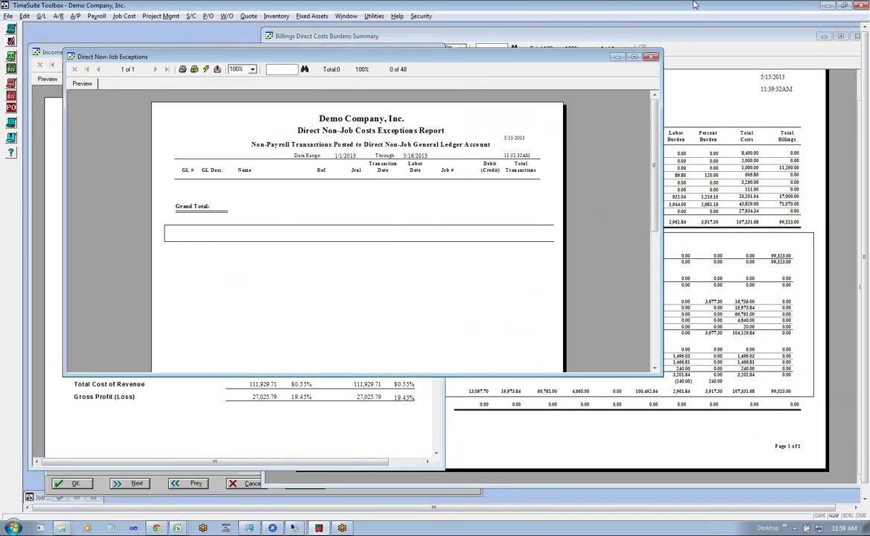
Close the Direct Non-Job Exceptions report and the Job List.
{"action": "left_click", "coordinate": [652, 57]}
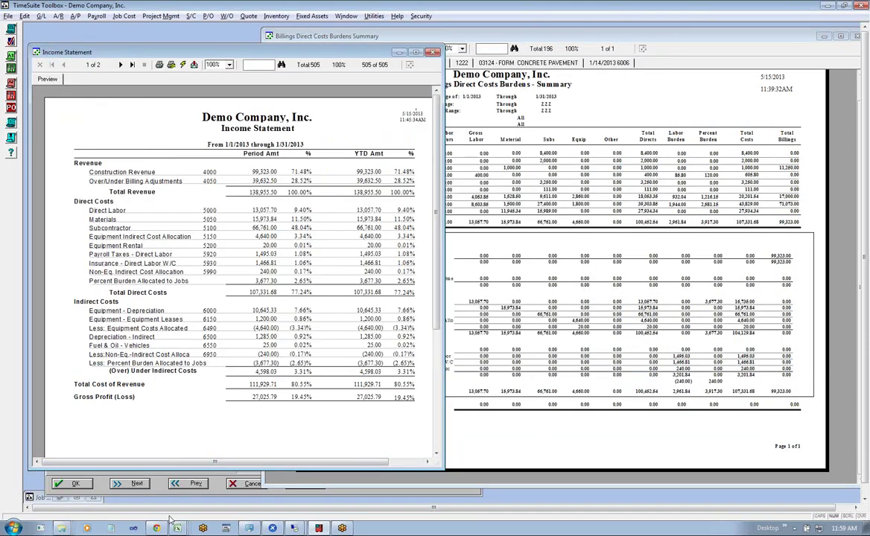
{"action": "left_click", "coordinate": [63, 500]}
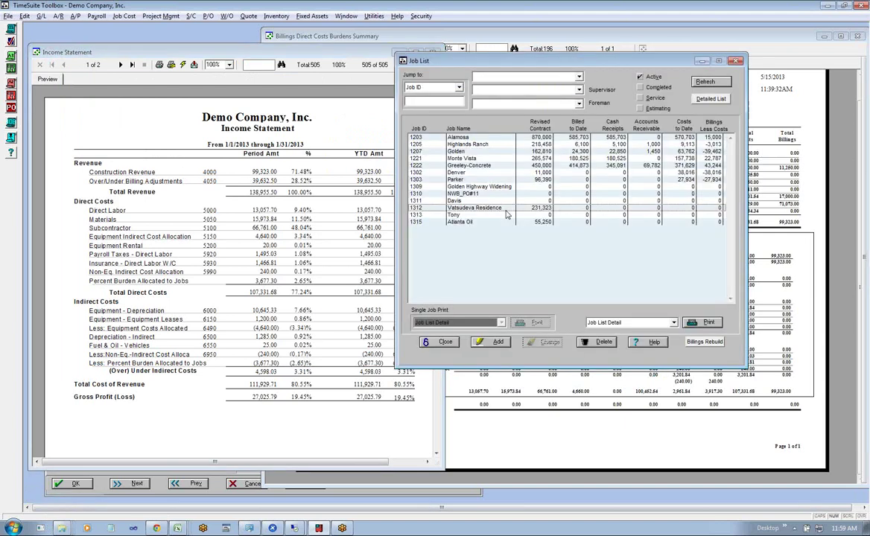
{"action": "left_click", "coordinate": [736, 60]}
Move the Billings Direct Costs Burdens Summary out of the way and close the Summary of Contracts Worksheet.
{"action": "left_click_drag", "start_coordinate": [729, 35], "coordinate": [758, 193]}
{"action": "left_click", "coordinate": [517, 128]}
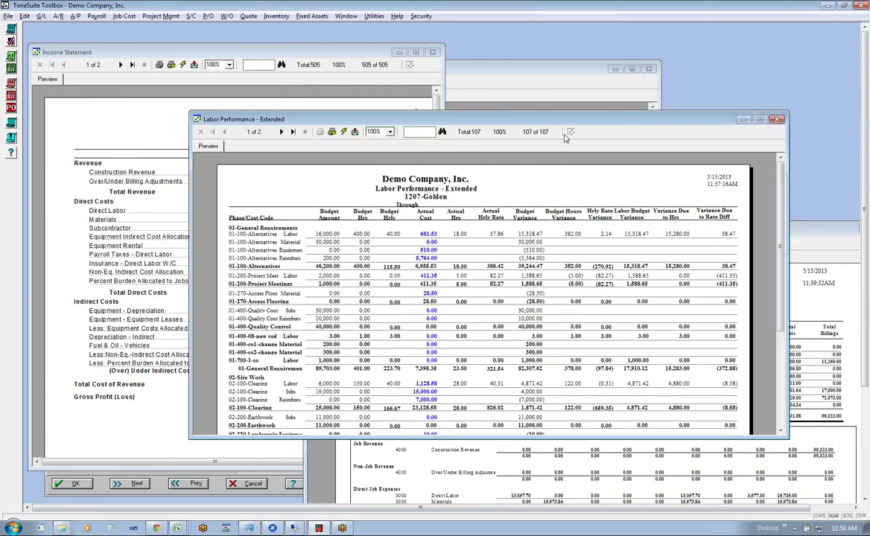
{"action": "left_click", "coordinate": [571, 102]}
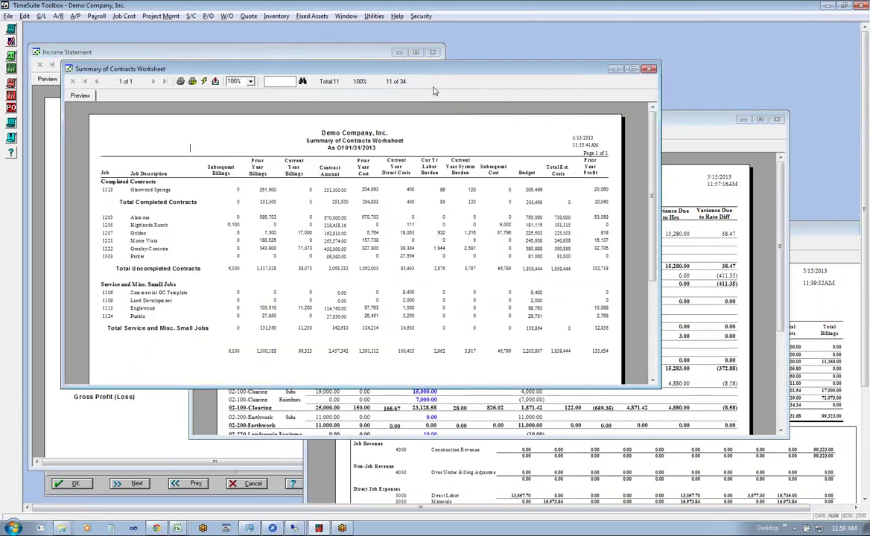
{"action": "key", "text": "ctrl+F4"}
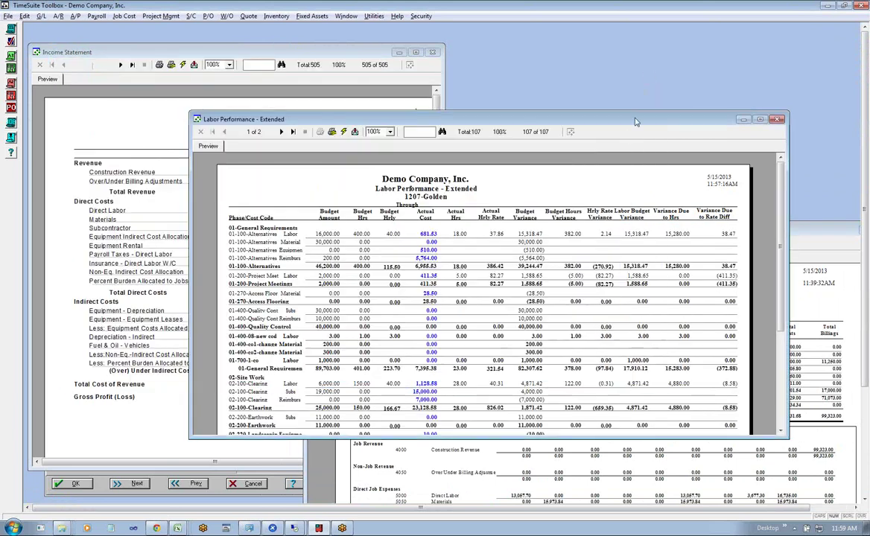
Reposition the Labor Performance and Billings Direct Costs Burdens Summary windows so the burdens summary can be read beside the Income Statement.
{"action": "left_click_drag", "start_coordinate": [628, 121], "coordinate": [634, 37]}
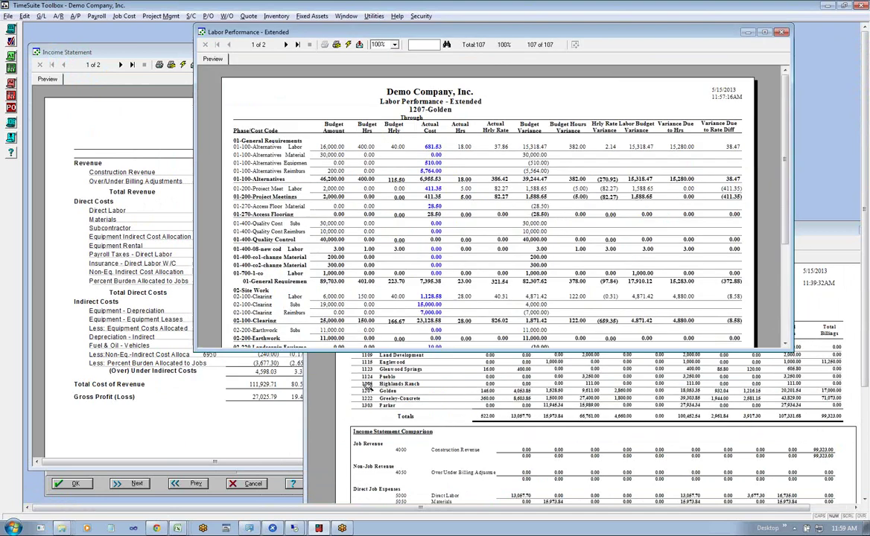
{"action": "left_click", "coordinate": [323, 412]}
{"action": "left_click_drag", "start_coordinate": [645, 236], "coordinate": [598, 142]}
Preview the Summary of Contracts report as of 01/31/13 with the Status budget method and go to its second page.
{"action": "left_click", "coordinate": [123, 16]}
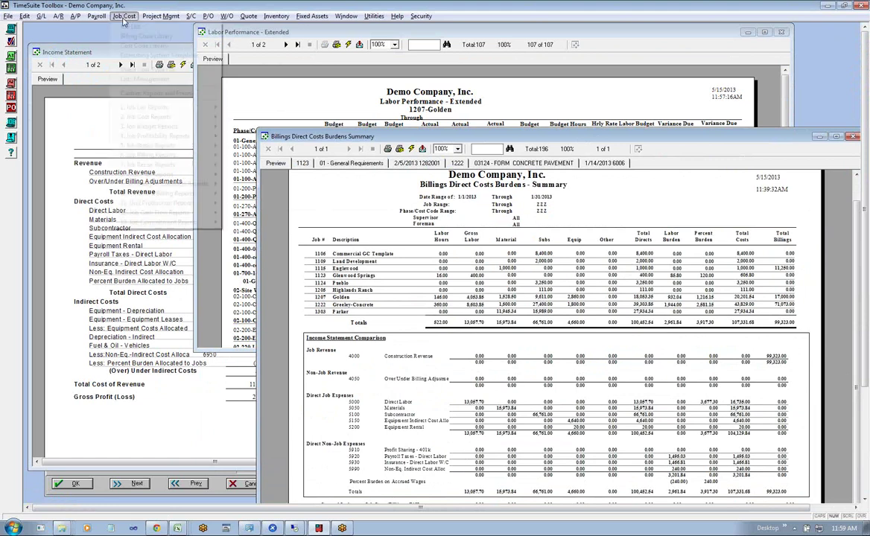
{"action": "mouse_move", "coordinate": [142, 182]}
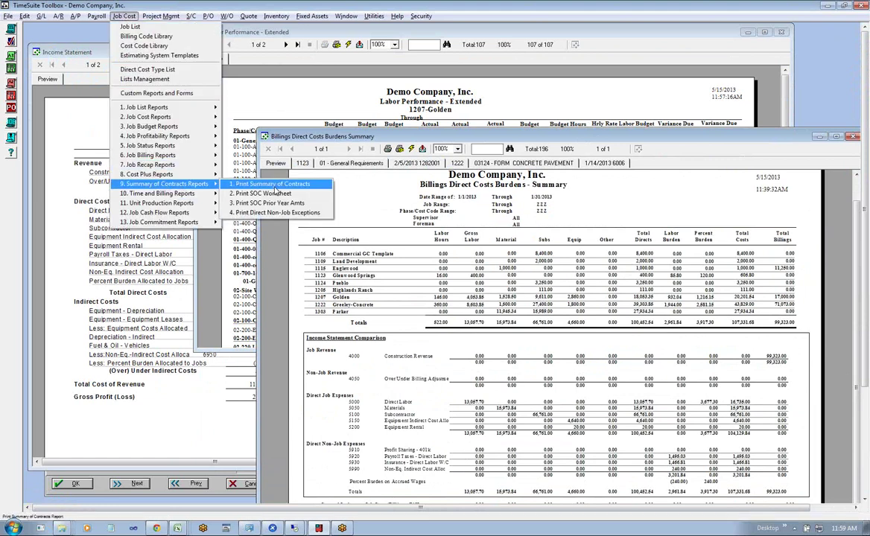
{"action": "left_click", "coordinate": [258, 186]}
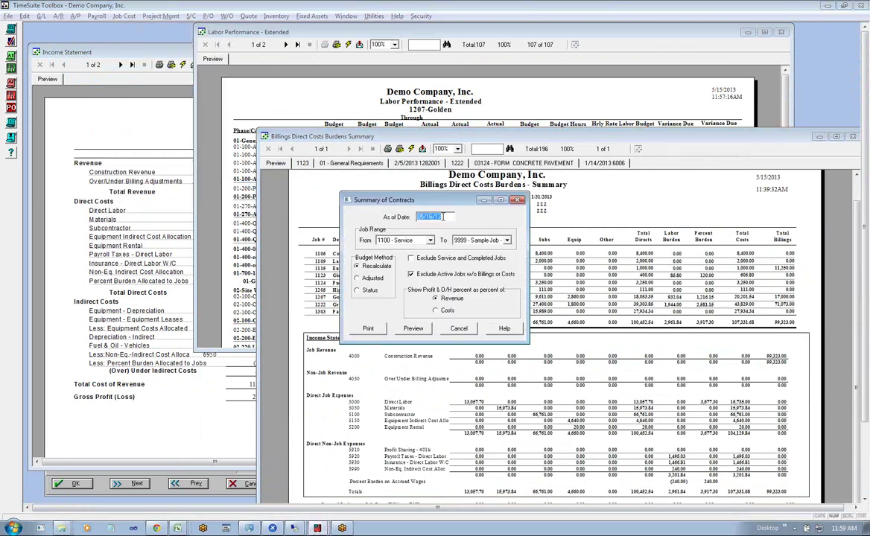
{"action": "type", "text": "01311"}
{"action": "left_click", "coordinate": [414, 328]}
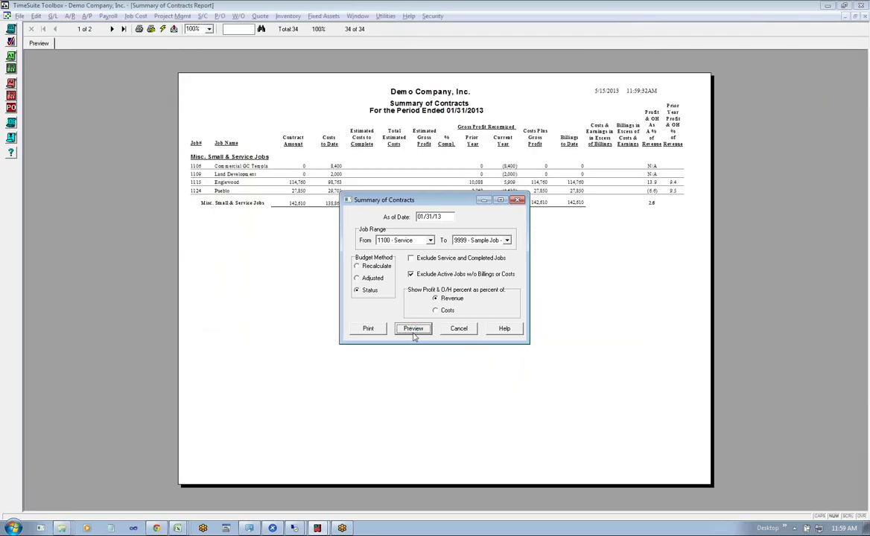
{"action": "left_click", "coordinate": [111, 28]}
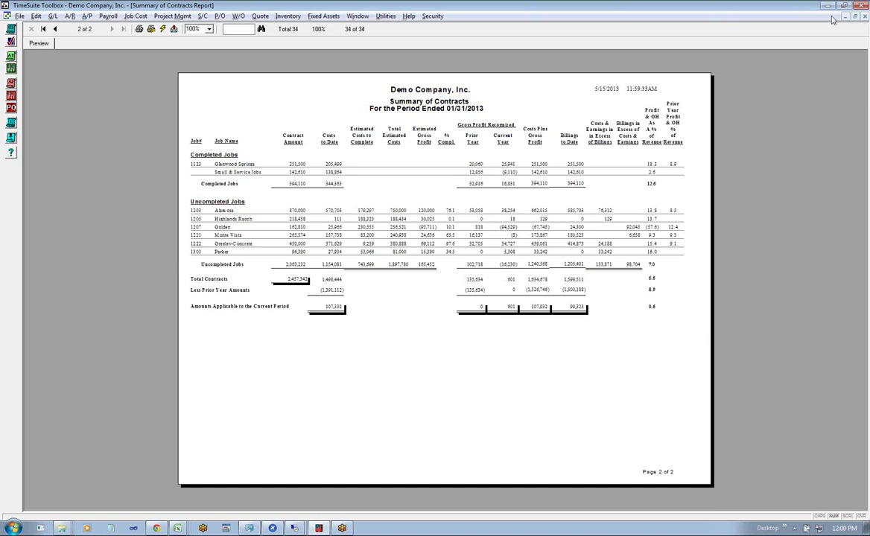
Restore the Summary of Contracts report to a smaller window, reposition it, and bring the Income Statement forward for comparison.
{"action": "left_click", "coordinate": [854, 17]}
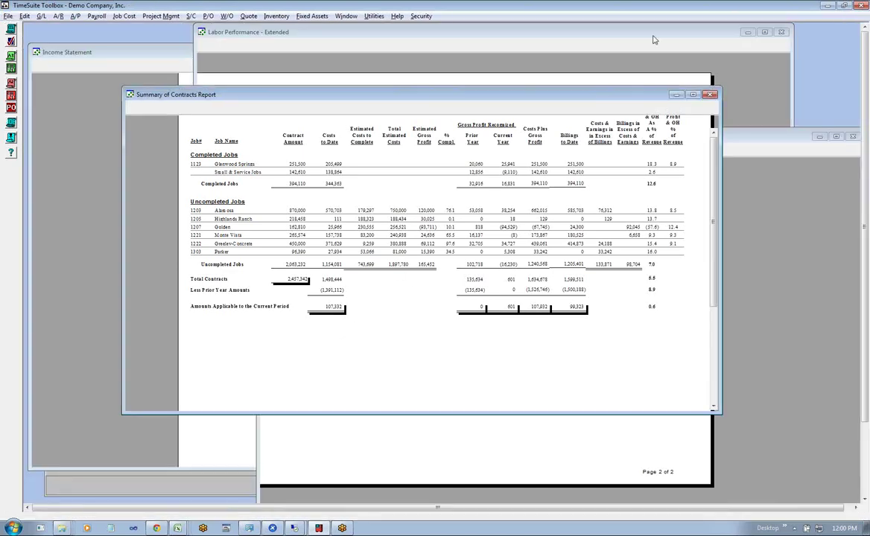
{"action": "left_click_drag", "start_coordinate": [469, 101], "coordinate": [584, 169]}
{"action": "left_click", "coordinate": [179, 209]}
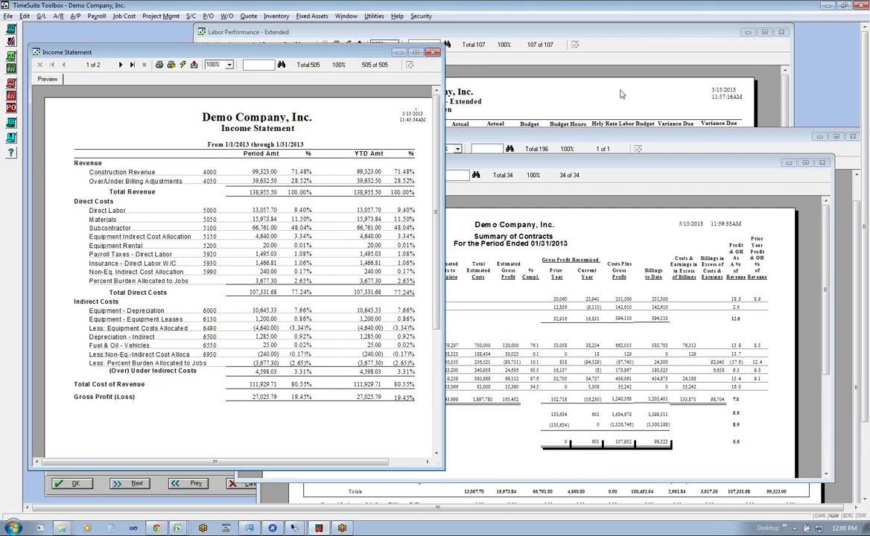
Switch to the Cost Control spreadsheet in Chrome and review the question about the purpose of accruing wages and its answer.
{"action": "left_click", "coordinate": [579, 80]}
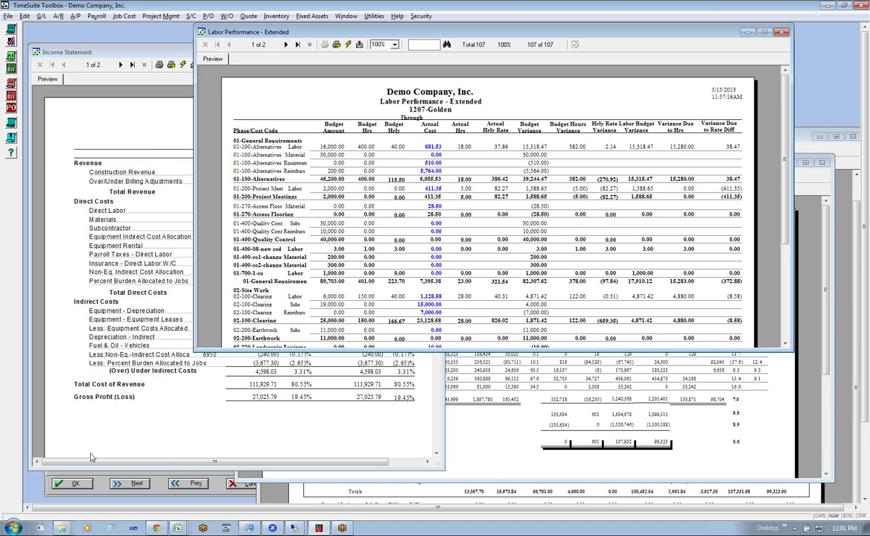
{"action": "left_click", "coordinate": [156, 527]}
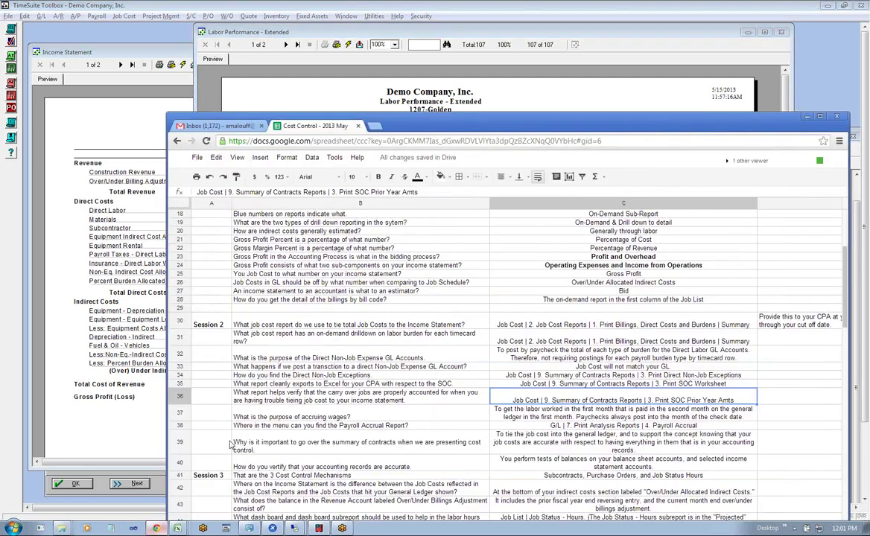
{"action": "left_click", "coordinate": [282, 418]}
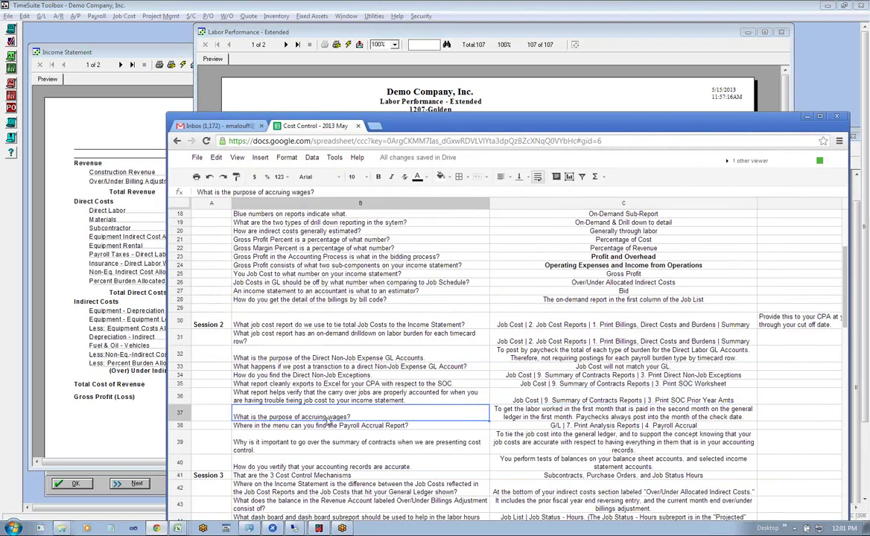
{"action": "left_click", "coordinate": [523, 418]}
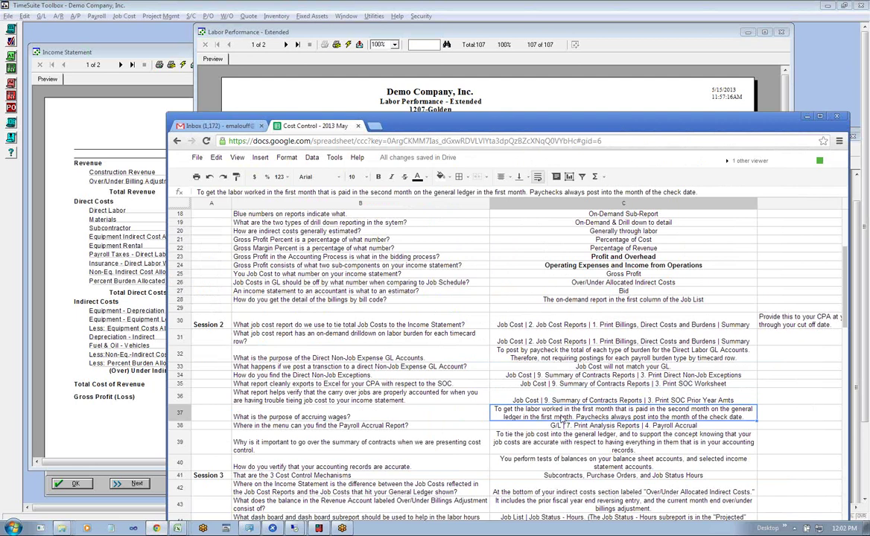
{"action": "left_click", "coordinate": [355, 418]}
{"action": "left_click", "coordinate": [546, 417]}
{"action": "left_click", "coordinate": [428, 420]}
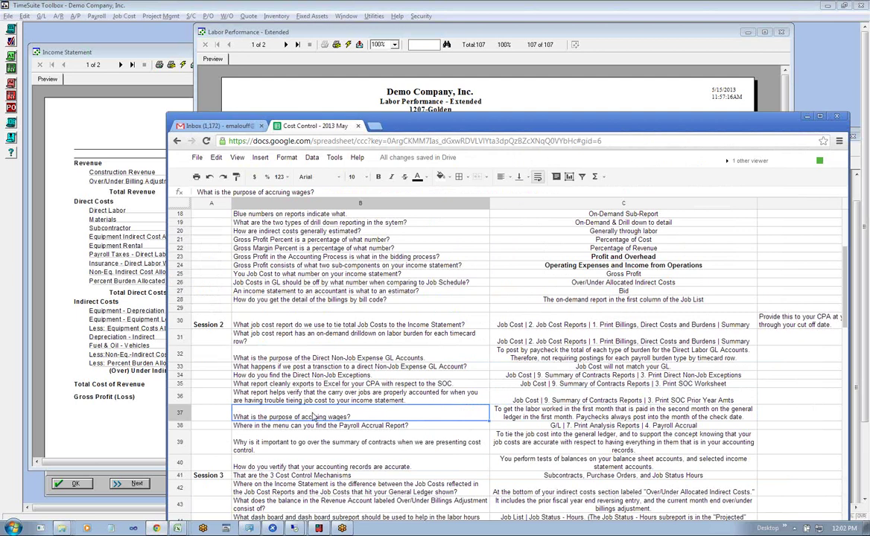
Return to TimeSuite and compare the Summary of Contracts report with the Income Statement.
{"action": "left_click", "coordinate": [339, 95]}
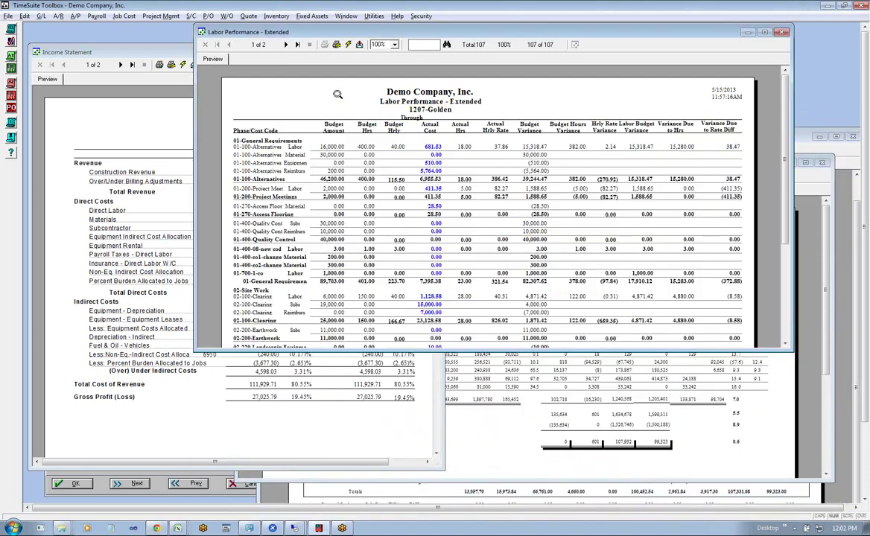
{"action": "left_click", "coordinate": [163, 121]}
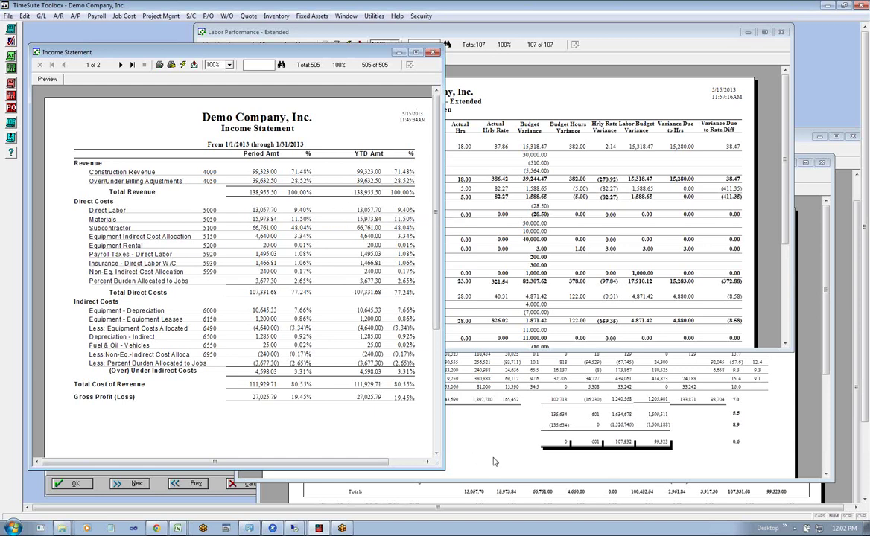
{"action": "left_click", "coordinate": [450, 418]}
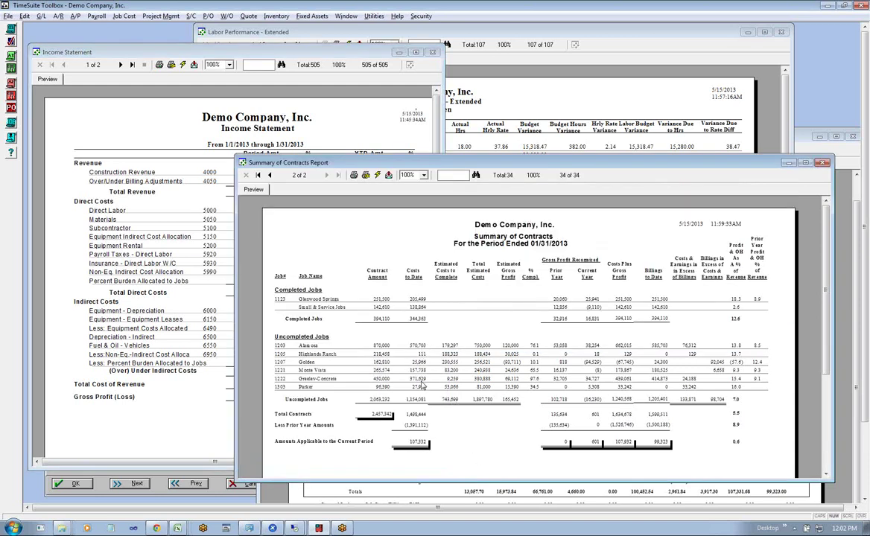
{"action": "left_click", "coordinate": [183, 155]}
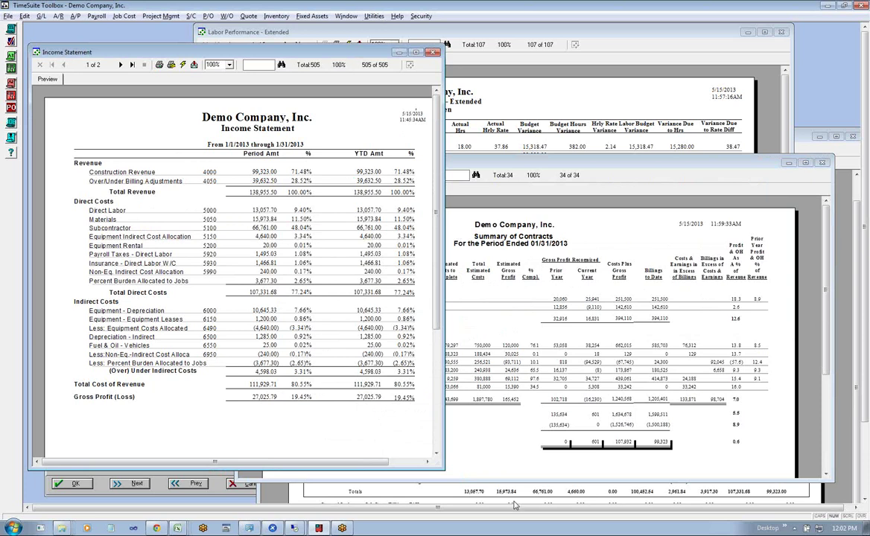
Switch to the Cost Control spreadsheet and review the accrued wages answer and the question on where to find the Payroll Accrual Report.
{"action": "key", "text": "alt+Tab"}
{"action": "left_click", "coordinate": [512, 414]}
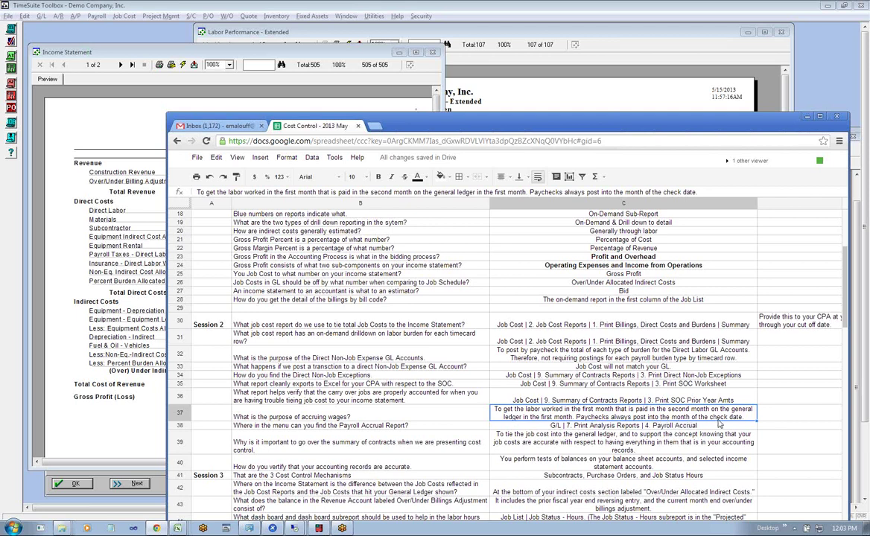
{"action": "left_click", "coordinate": [395, 426]}
{"action": "left_click", "coordinate": [533, 429]}
{"action": "left_click", "coordinate": [449, 428]}
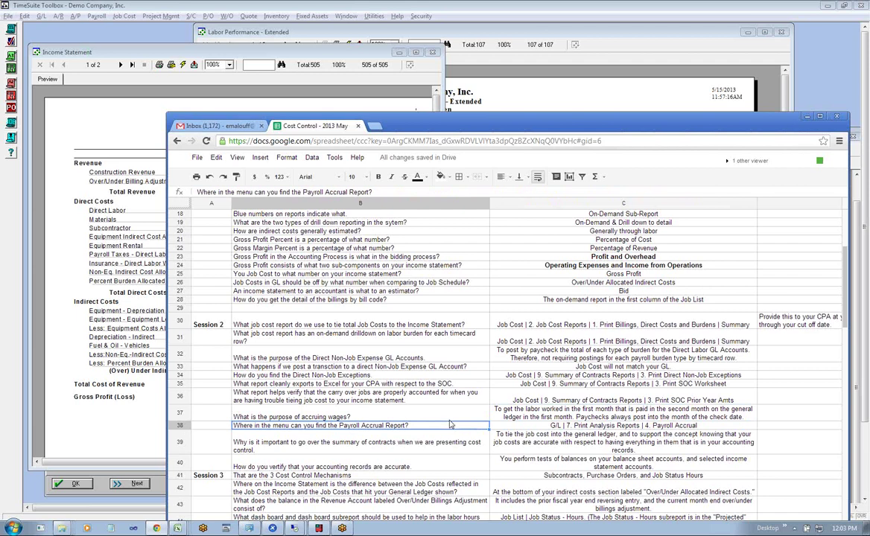
Return to TimeSuite, compare the Summary of Contracts amounts with the Income Statement, and bring up the Billings Direct Costs Burdens Summary.
{"action": "left_click", "coordinate": [551, 107]}
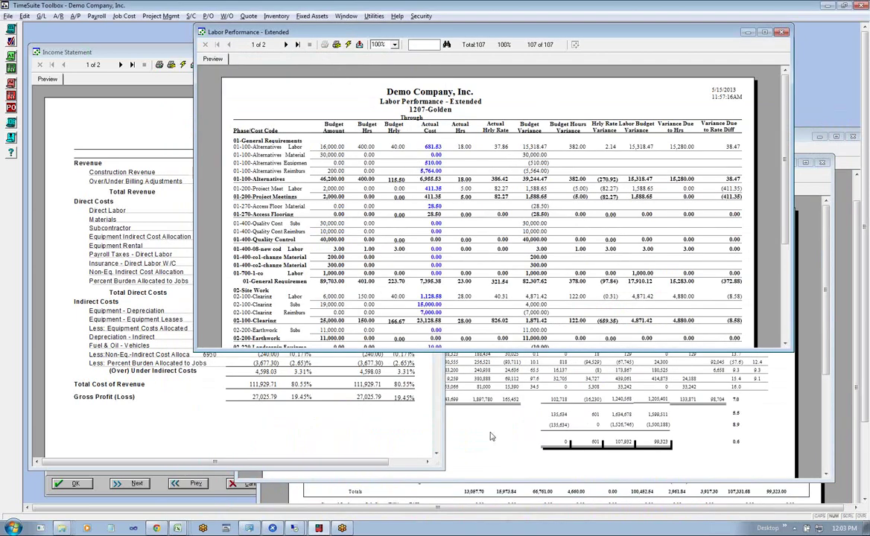
{"action": "left_click", "coordinate": [450, 398]}
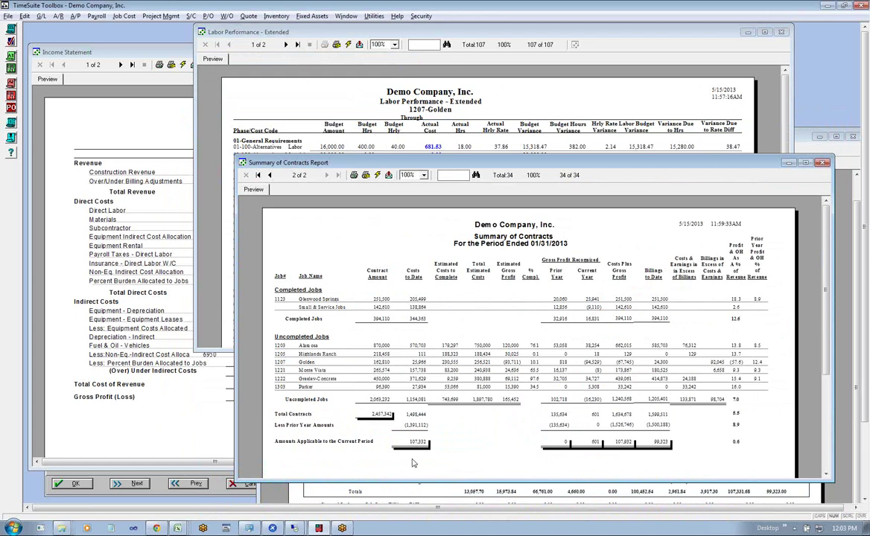
{"action": "left_click", "coordinate": [66, 126]}
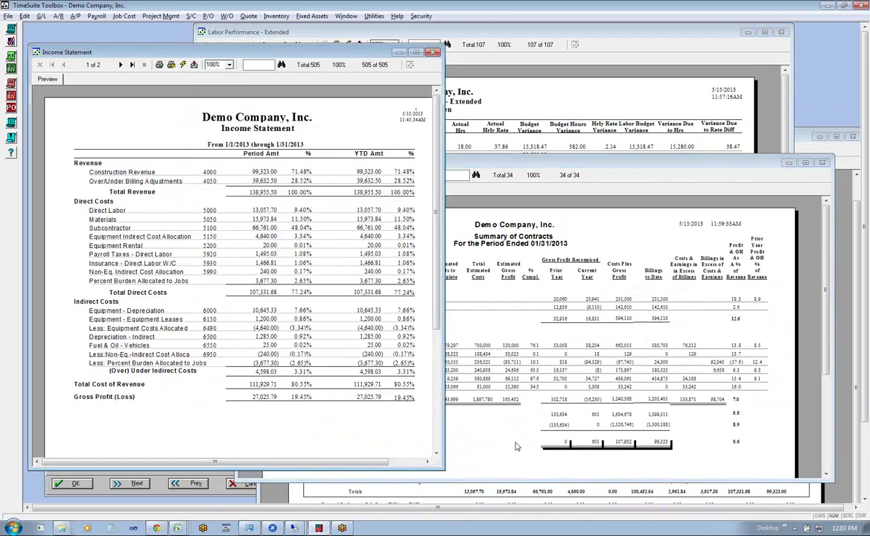
{"action": "left_click", "coordinate": [469, 408]}
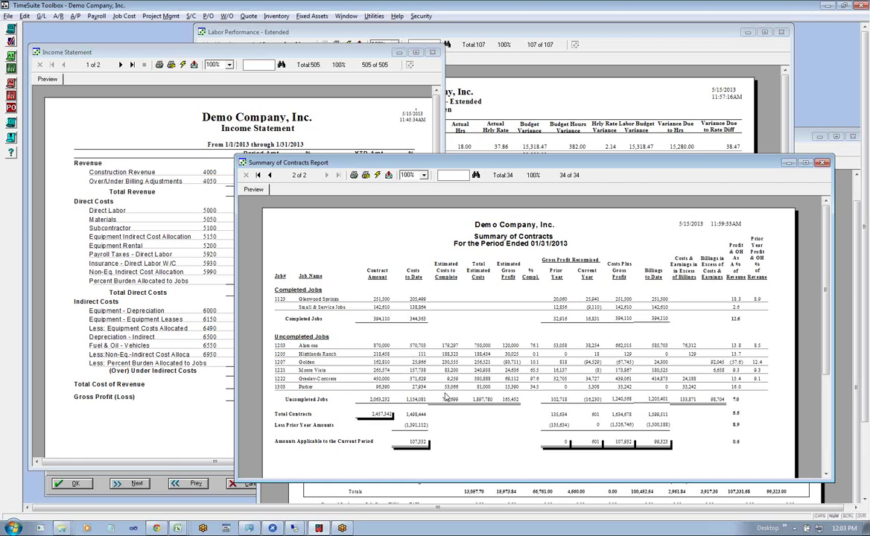
{"action": "double_click", "coordinate": [416, 447]}
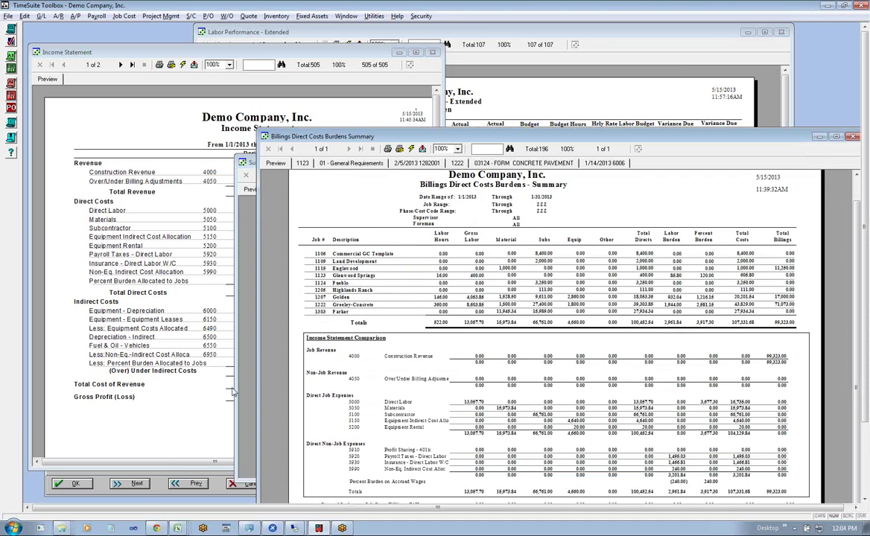
Switch to the Cost Control spreadsheet and review why the summary of contracts matters when presenting cost control.
{"action": "left_click", "coordinate": [156, 528]}
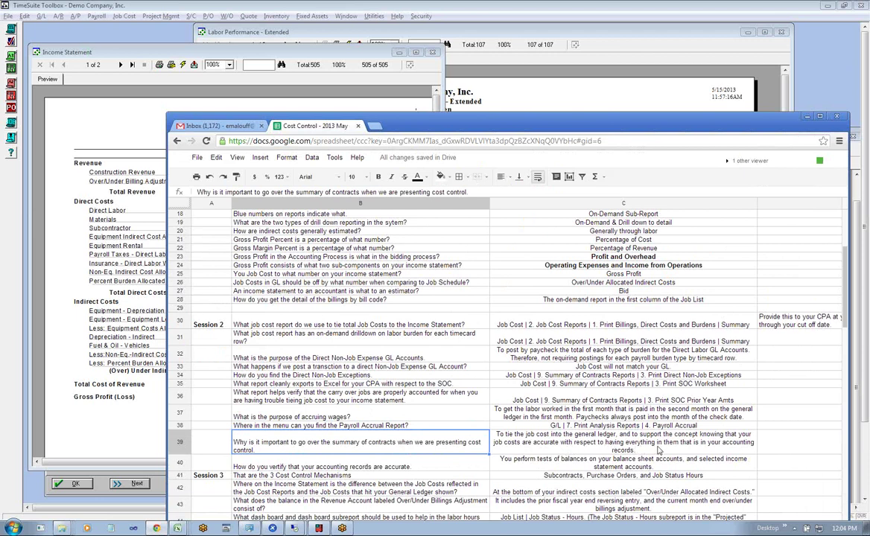
{"action": "left_click", "coordinate": [615, 449]}
{"action": "left_click", "coordinate": [460, 443]}
Return to TimeSuite and examine the Income Statement's cost and gross profit page and its operating expenses page.
{"action": "left_click", "coordinate": [75, 244]}
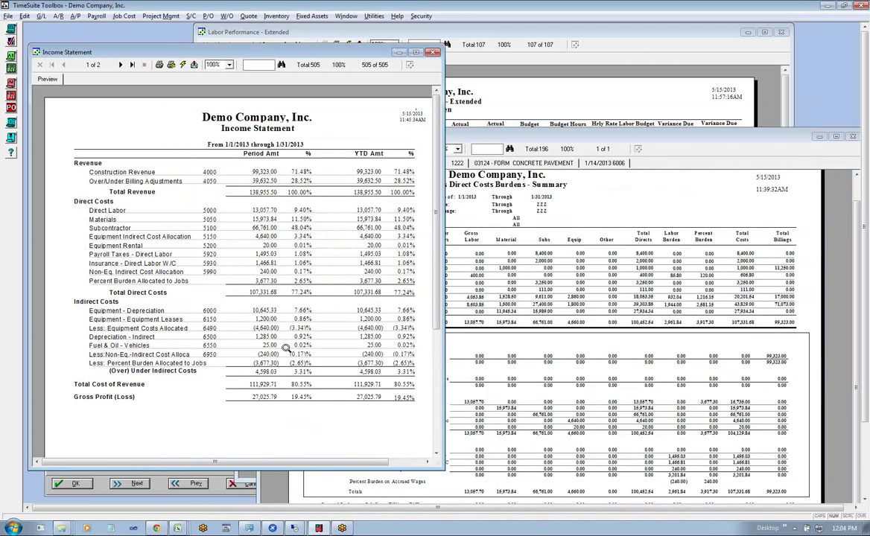
{"action": "left_click", "coordinate": [121, 65]}
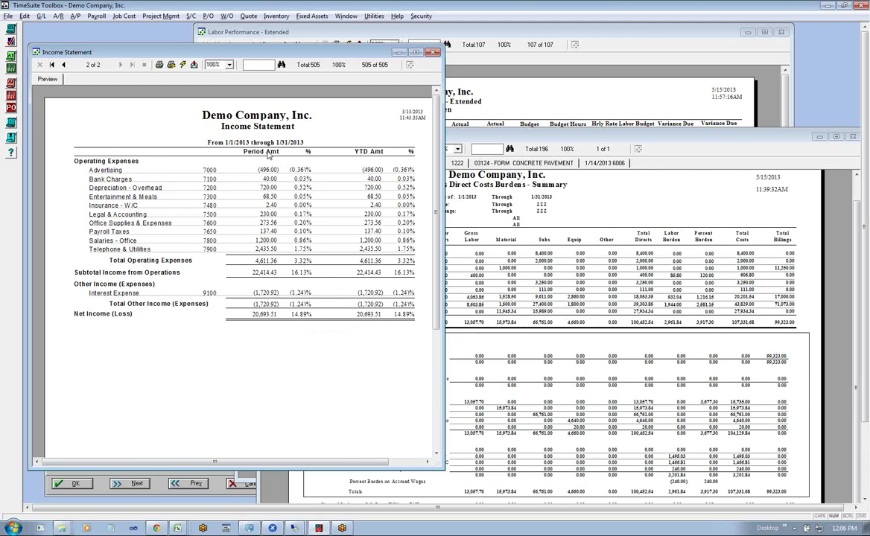
{"action": "left_click", "coordinate": [62, 65]}
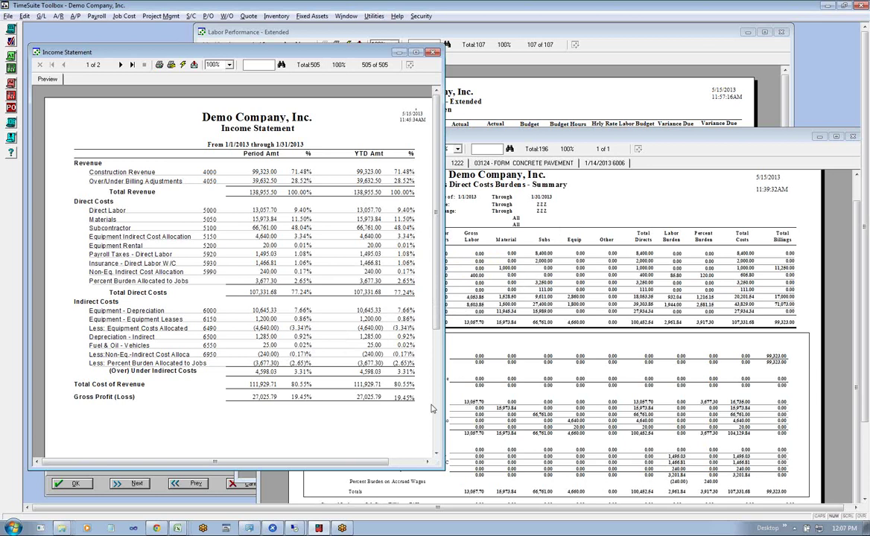
{"action": "left_click", "coordinate": [120, 64]}
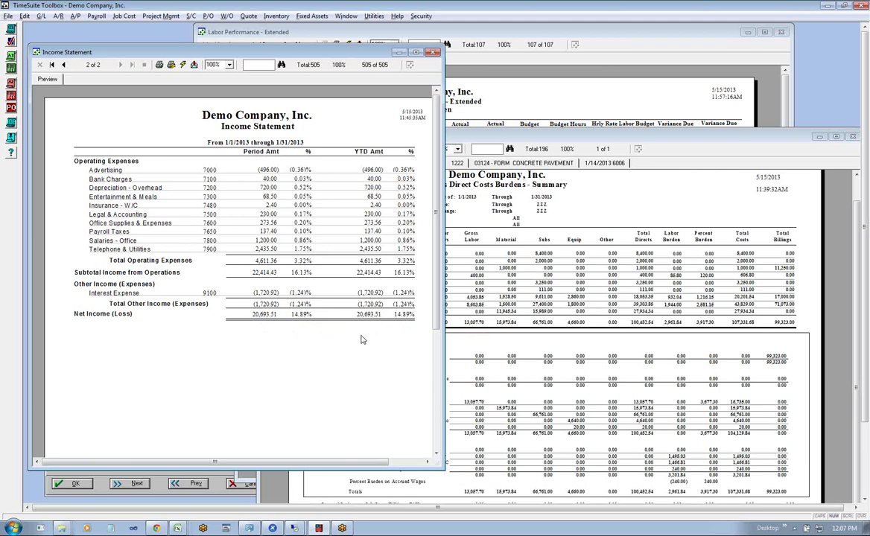
{"action": "left_click", "coordinate": [64, 65]}
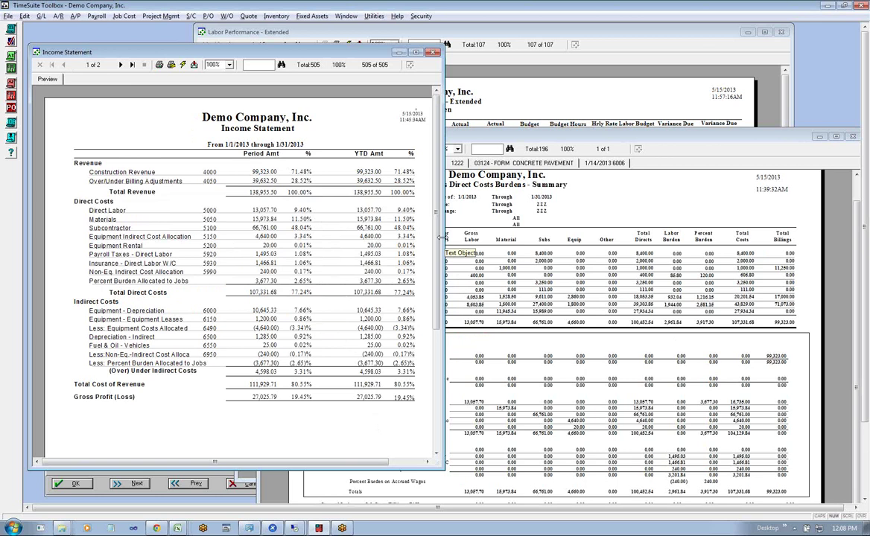
Narrow the Income Statement window slightly and bring the Labor Performance - Extended report to the front.
{"action": "left_click_drag", "start_coordinate": [442, 237], "coordinate": [430, 238]}
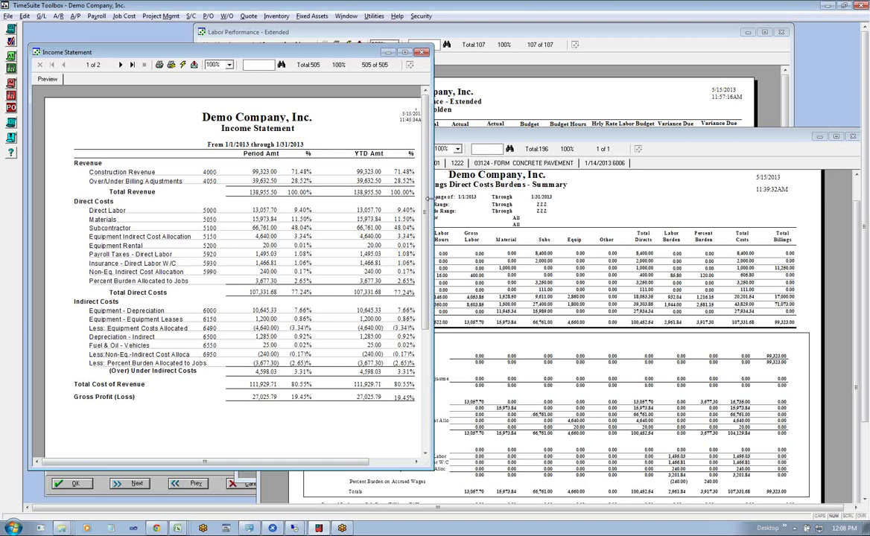
{"action": "left_click", "coordinate": [527, 84]}
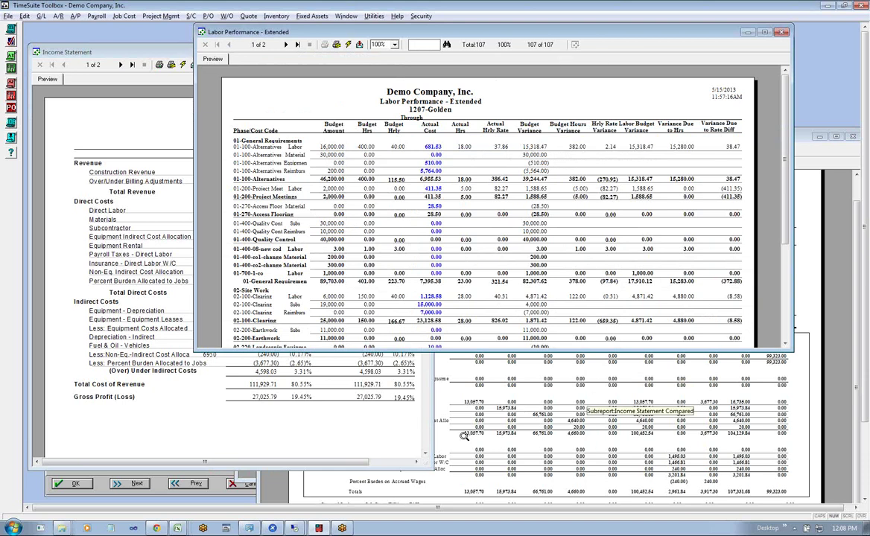
Switch to the Cost Control spreadsheet and review the question on verifying that accounting records are accurate, along with its answer.
{"action": "left_click", "coordinate": [156, 528]}
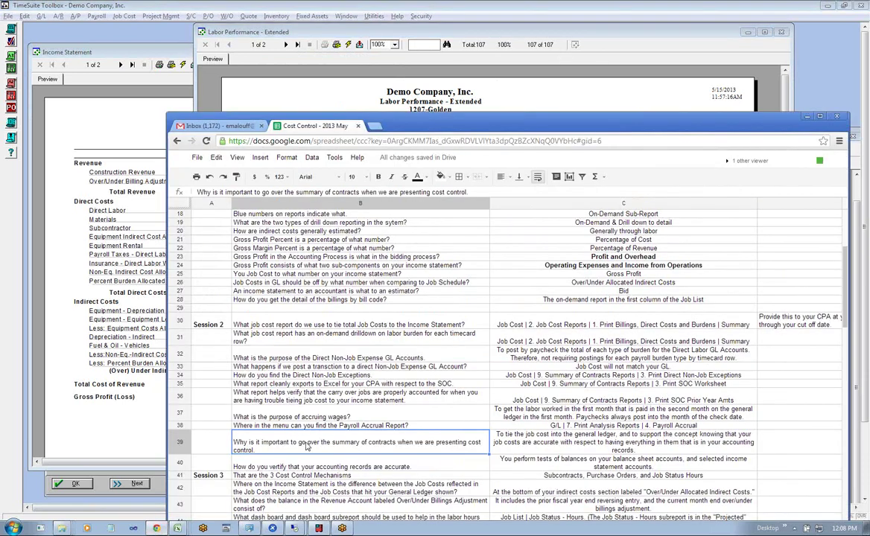
{"action": "left_click", "coordinate": [327, 466]}
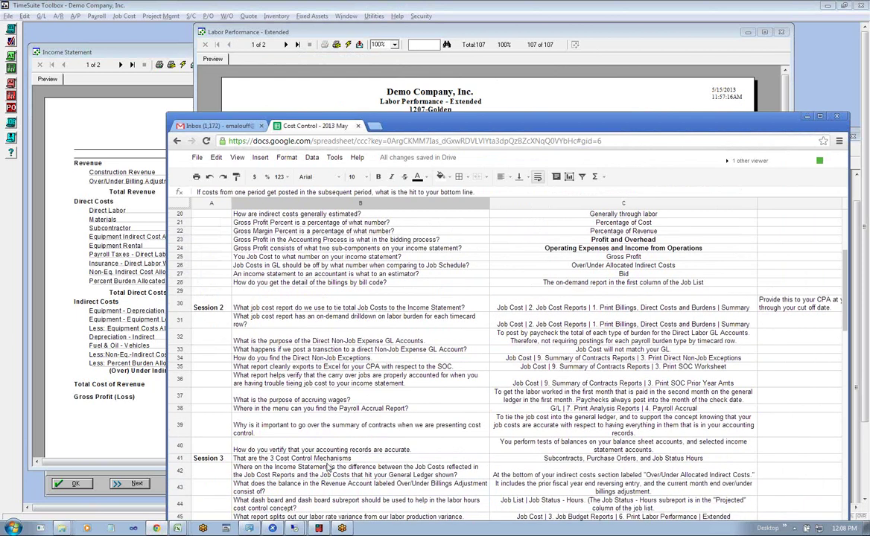
{"action": "scroll", "coordinate": [327, 466], "scroll_direction": "down", "scroll_amount": 4}
{"action": "key", "text": "Down"}
{"action": "key", "text": "Up"}
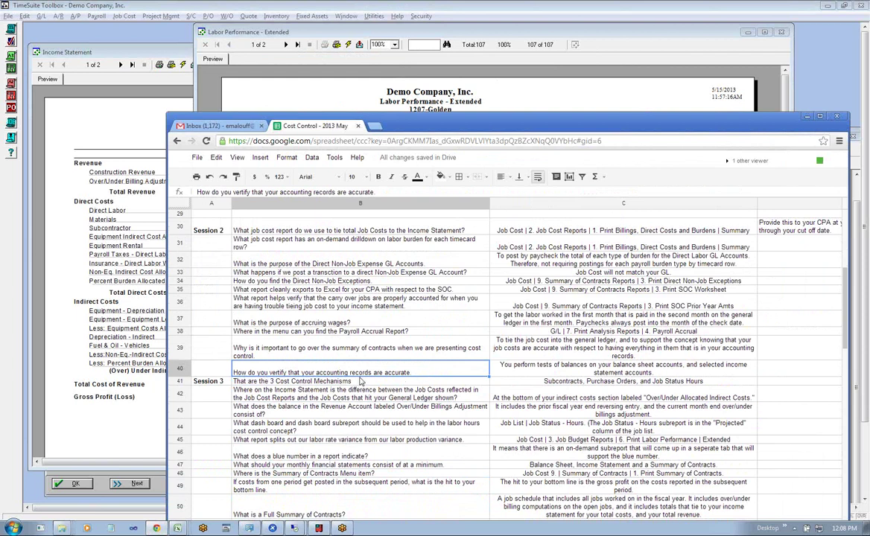
{"action": "left_click", "coordinate": [551, 370]}
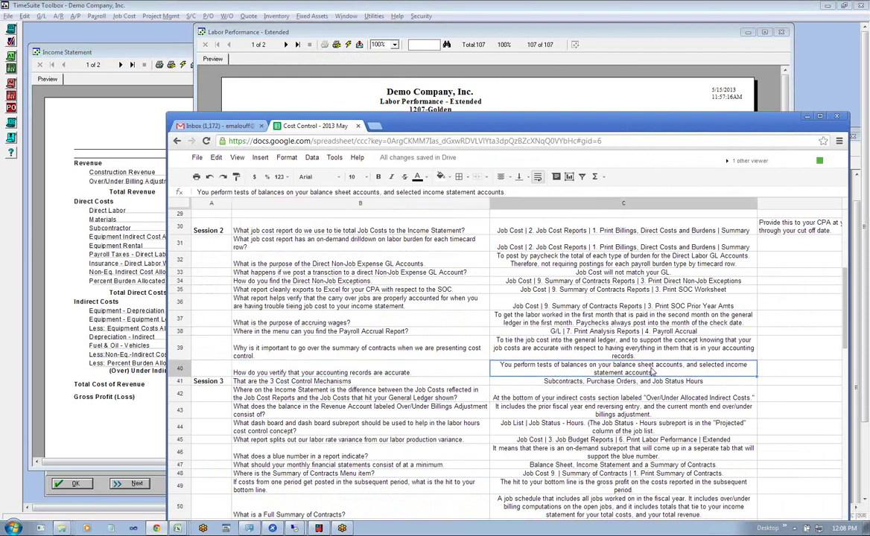
Correct the first Session 3 question to read "What are the 3 Cost Control Mechanisms" and select its answer for review.
{"action": "left_click", "coordinate": [371, 382]}
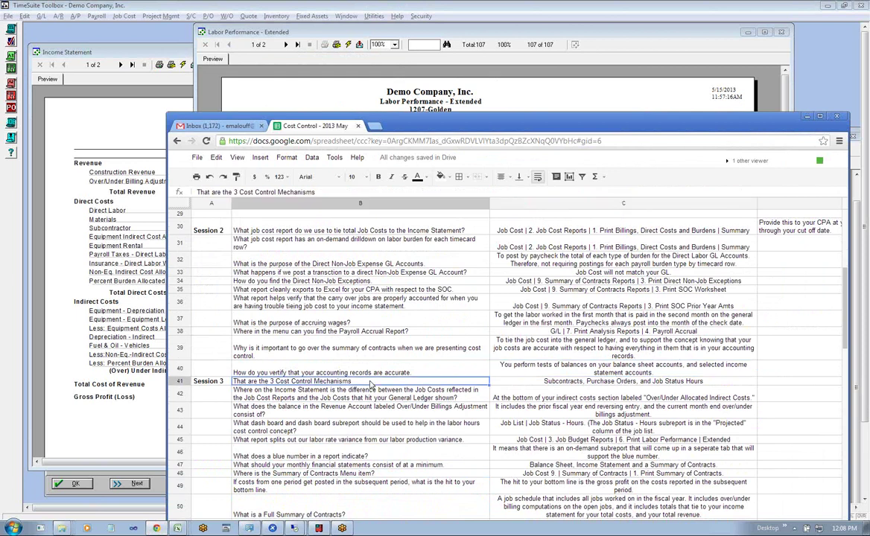
{"action": "double_click", "coordinate": [246, 381]}
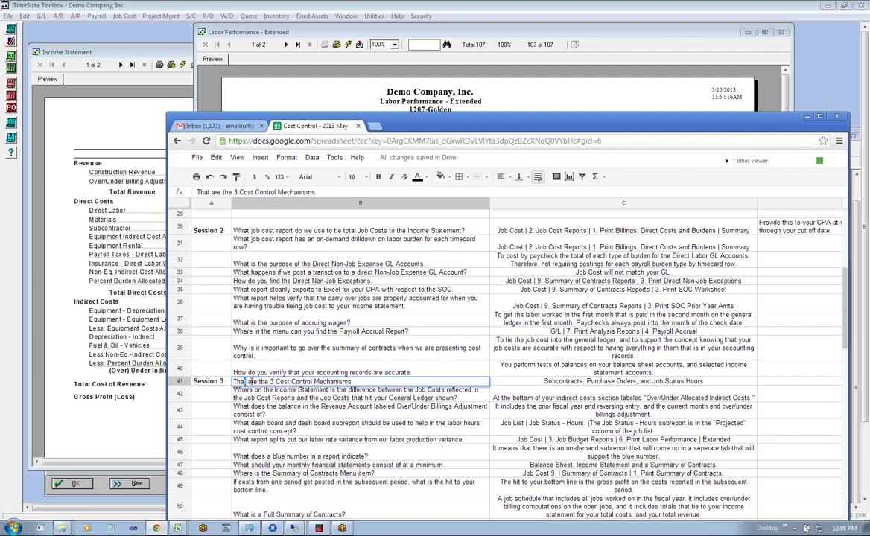
{"action": "key", "text": "BackSpace"}
{"action": "key", "text": "BackSpace"}
{"action": "key", "text": "BackSpace"}
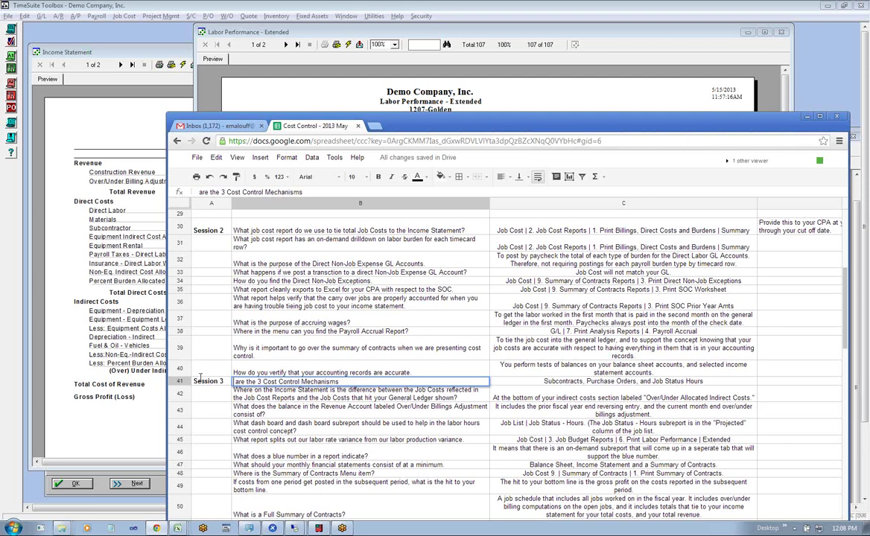
{"action": "type", "text": "What"}
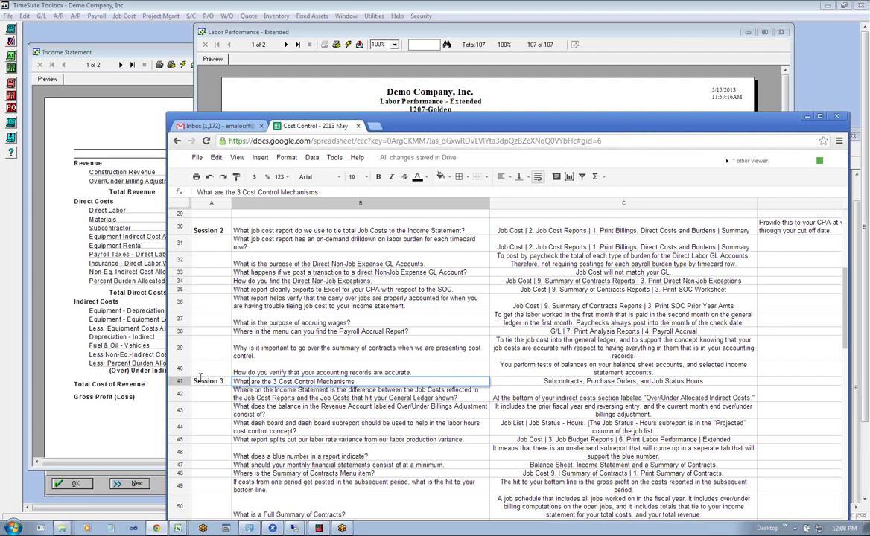
{"action": "left_click", "coordinate": [294, 356]}
{"action": "key", "text": "Down"}
{"action": "key", "text": "Down"}
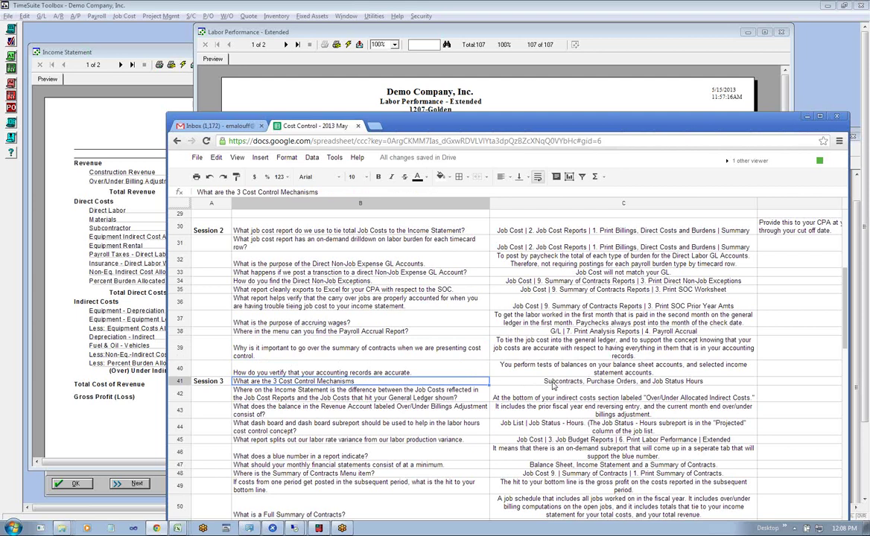
{"action": "left_click", "coordinate": [552, 383]}
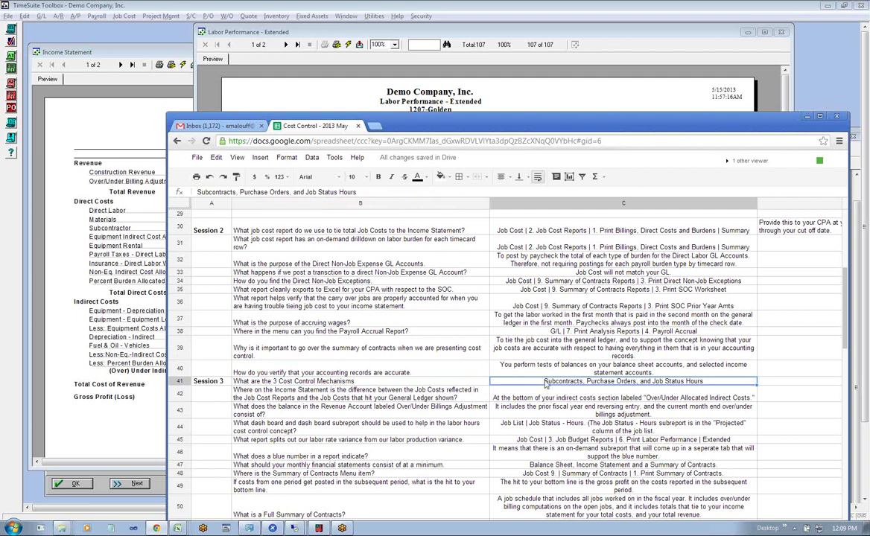
Review the cost control questions and answers on job cost reports, accounting record accuracy and the three Cost Control Mechanisms.
{"action": "left_click", "coordinate": [551, 350]}
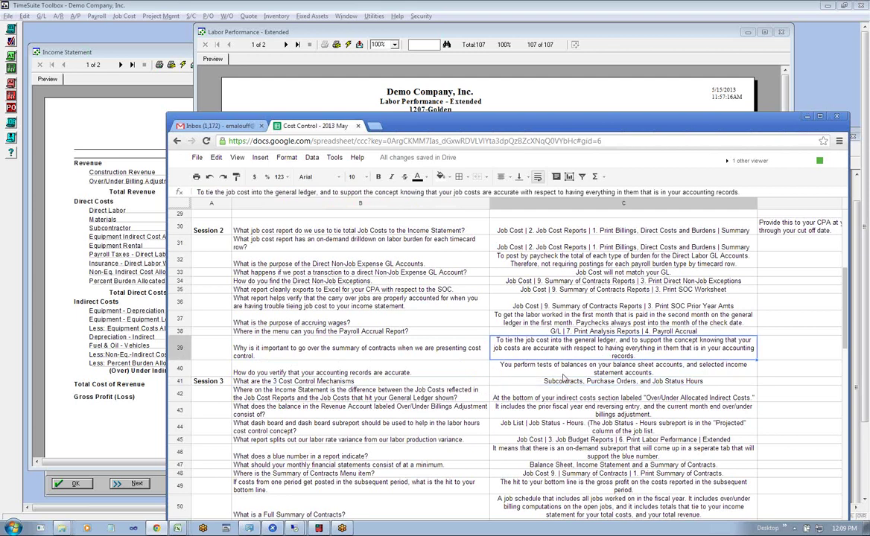
{"action": "left_click", "coordinate": [531, 367]}
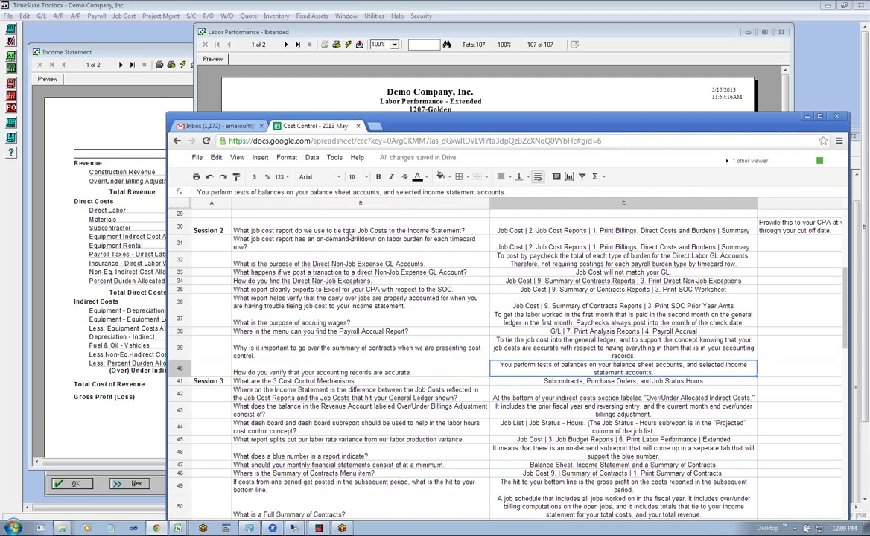
{"action": "left_click", "coordinate": [349, 232]}
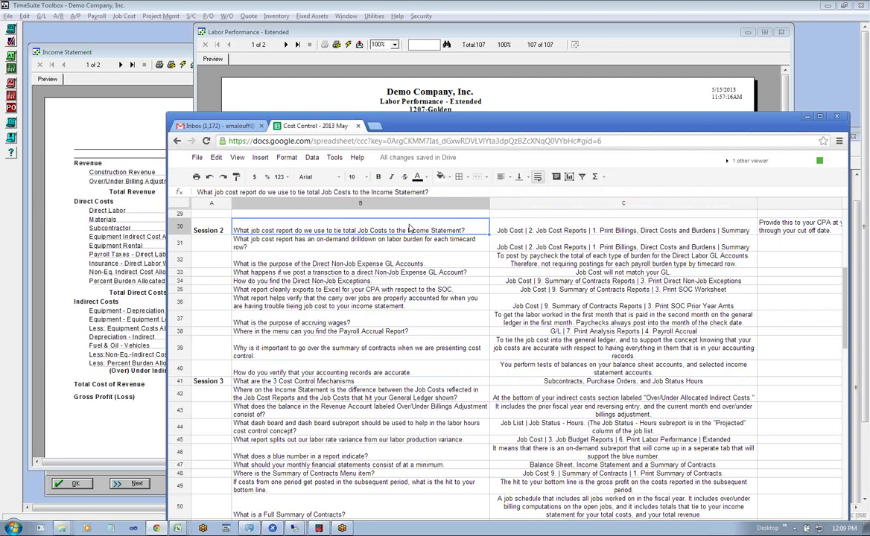
{"action": "left_click", "coordinate": [594, 355]}
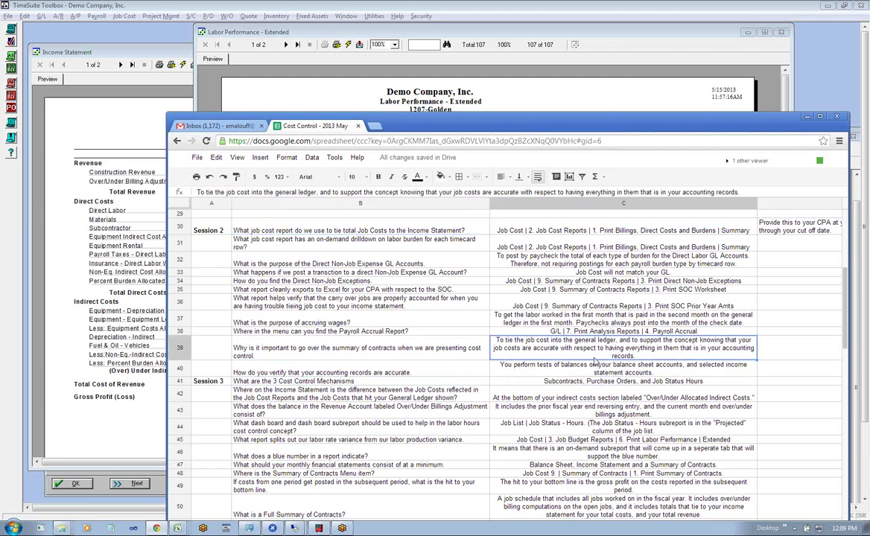
{"action": "left_click", "coordinate": [593, 369]}
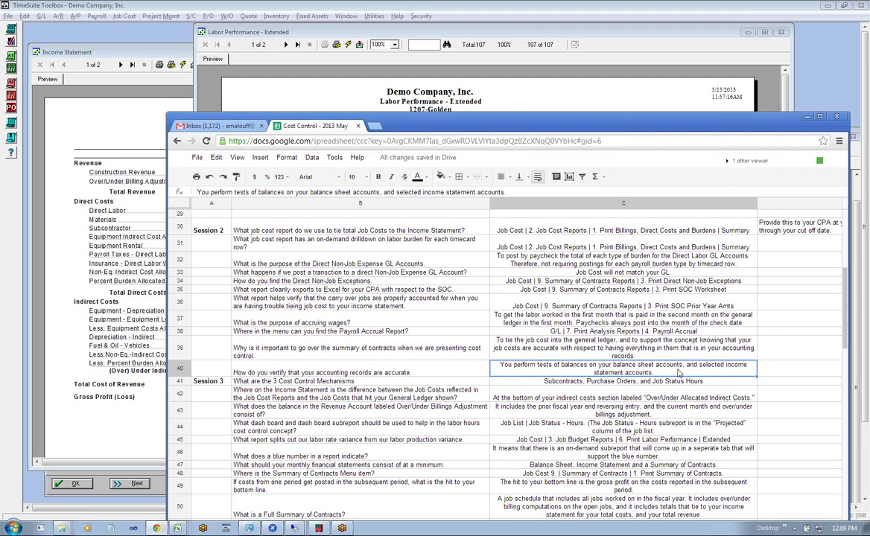
{"action": "left_click", "coordinate": [477, 379]}
{"action": "left_click", "coordinate": [534, 382]}
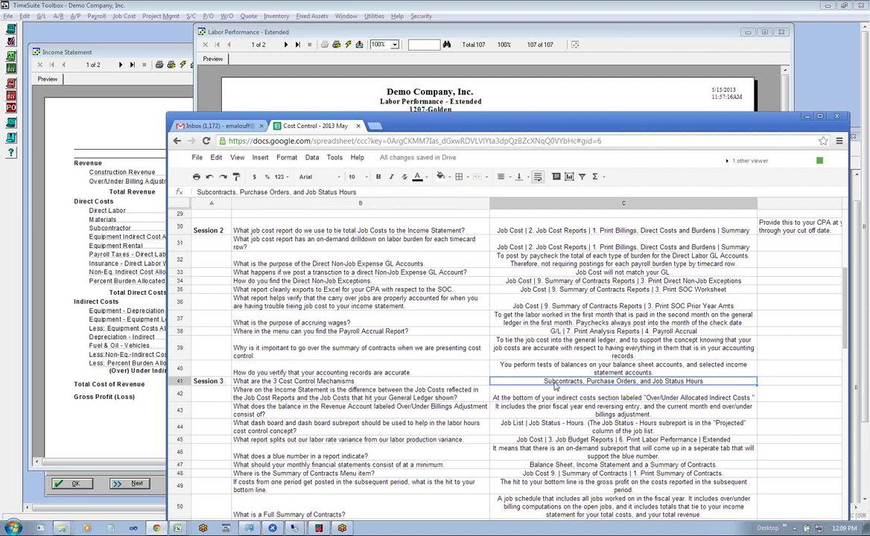
Switch to TimeSuite and preview the Billing Commitment Analysis report for job 1207 Golden from the Job List.
{"action": "left_click", "coordinate": [146, 32]}
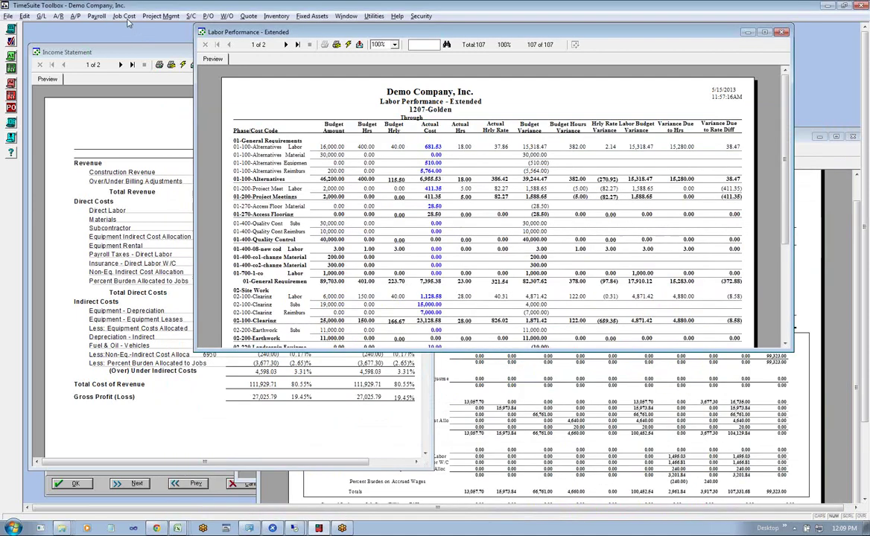
{"action": "left_click", "coordinate": [129, 27]}
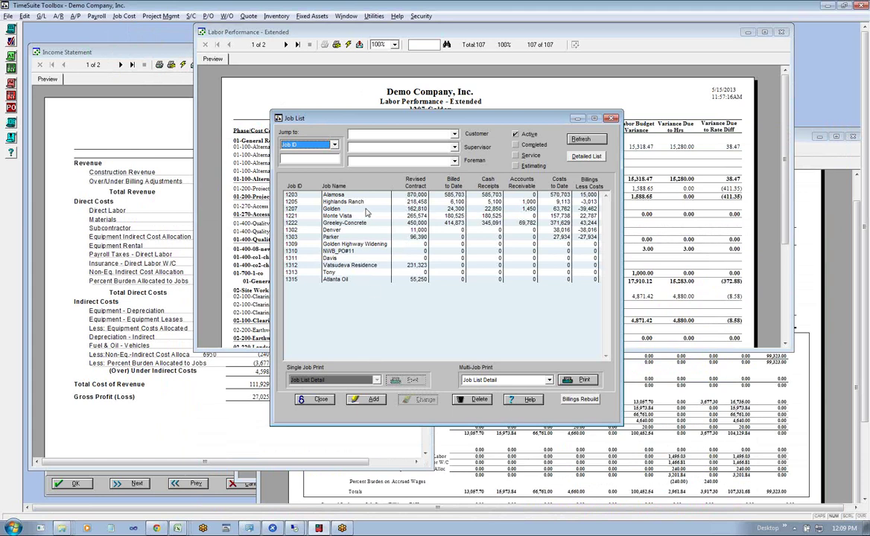
{"action": "left_click", "coordinate": [320, 208]}
{"action": "left_click", "coordinate": [377, 379]}
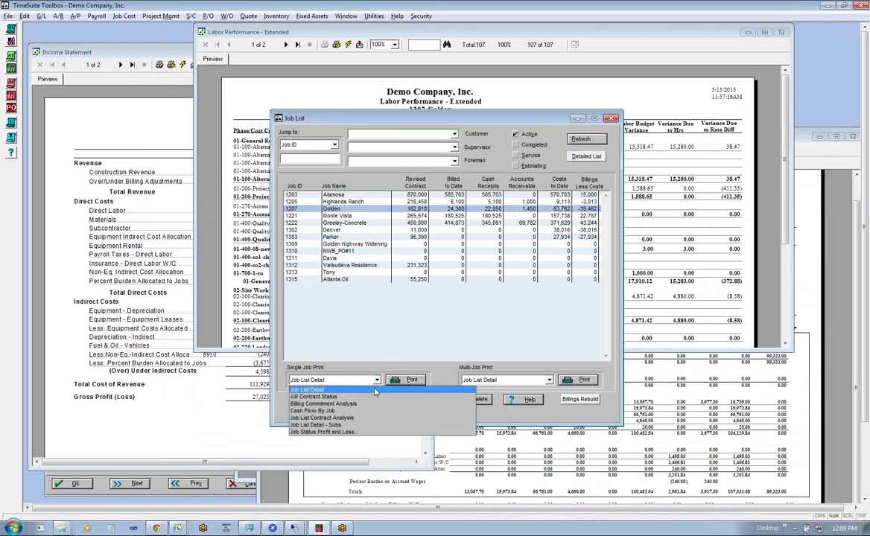
{"action": "left_click", "coordinate": [335, 469]}
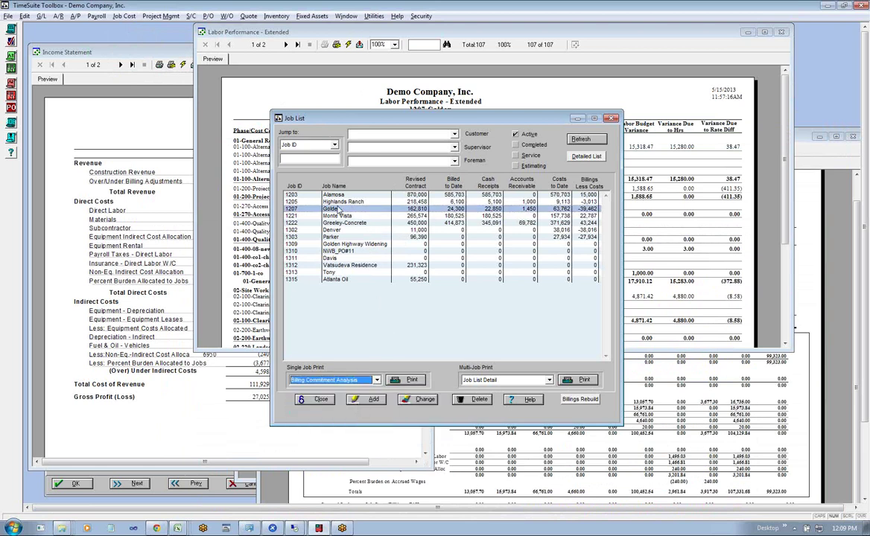
{"action": "left_click", "coordinate": [400, 380]}
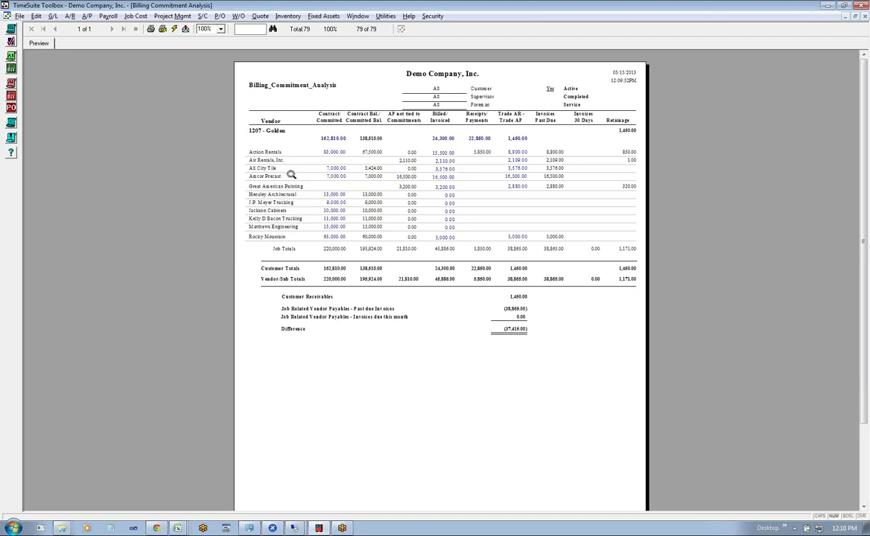
Inspect All City Tile's committed cost detail, return to the main report, and restore it to a narrower window moved aside.
{"action": "left_click", "coordinate": [339, 173]}
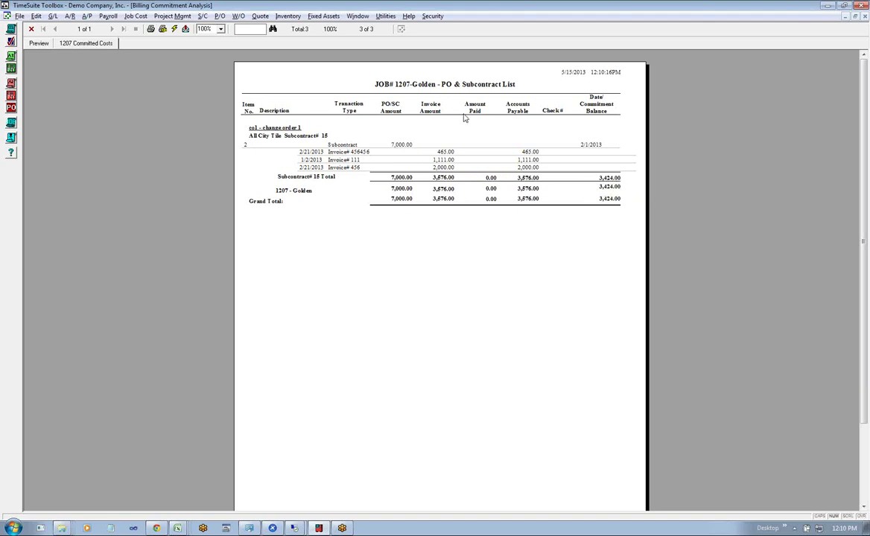
{"action": "left_click", "coordinate": [41, 43]}
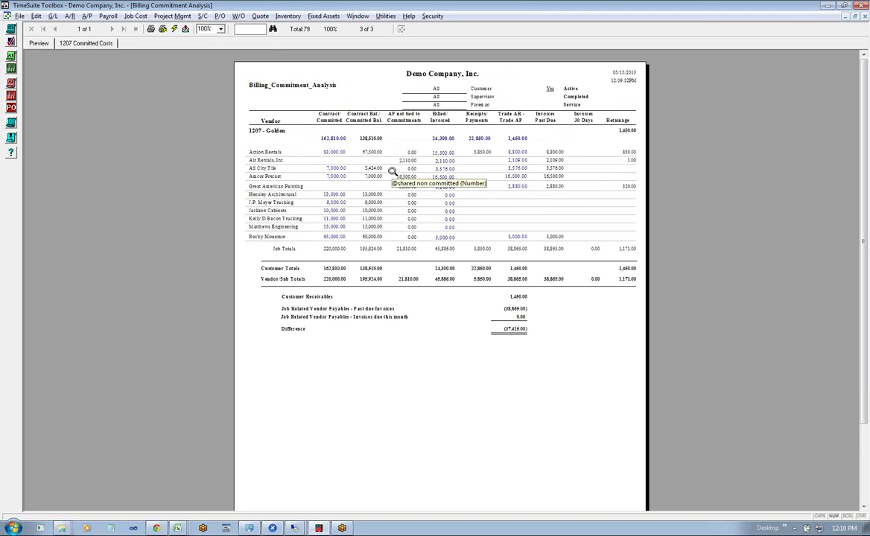
{"action": "left_click", "coordinate": [854, 16]}
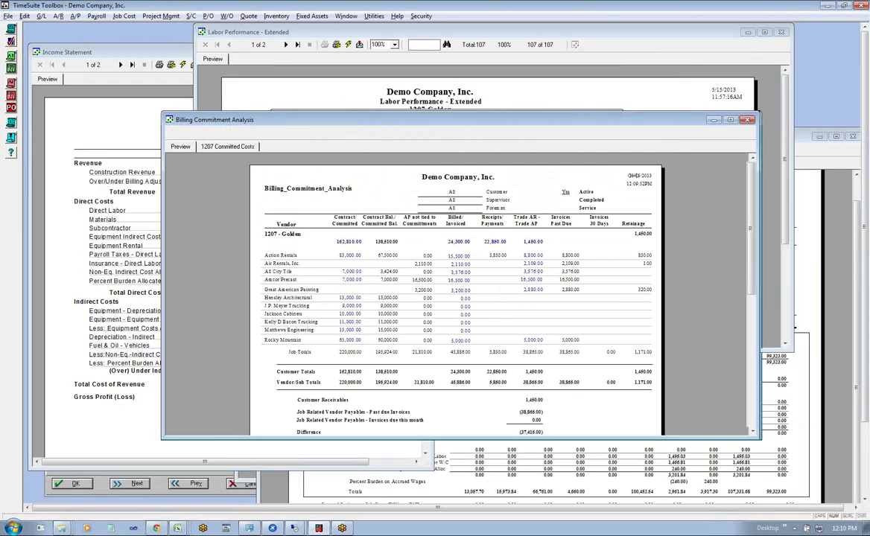
{"action": "left_click_drag", "start_coordinate": [760, 224], "coordinate": [635, 223]}
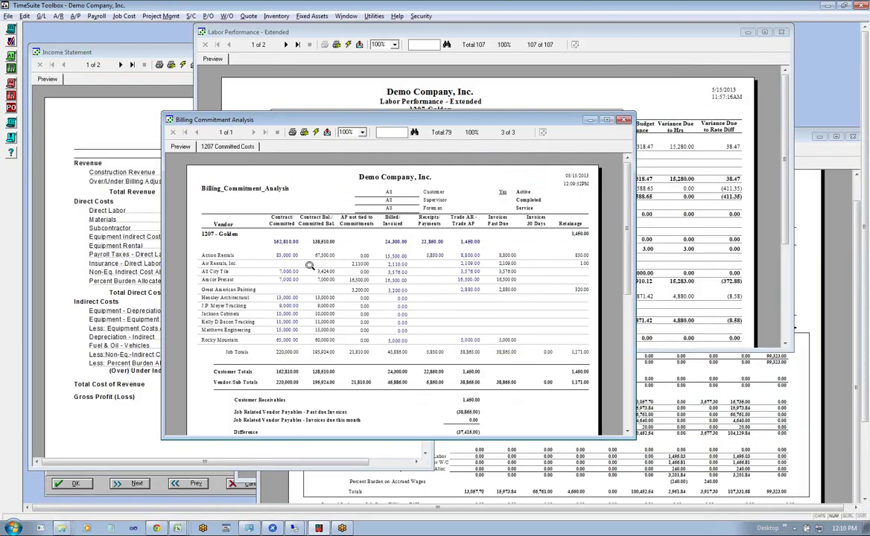
{"action": "left_click_drag", "start_coordinate": [404, 119], "coordinate": [283, 176]}
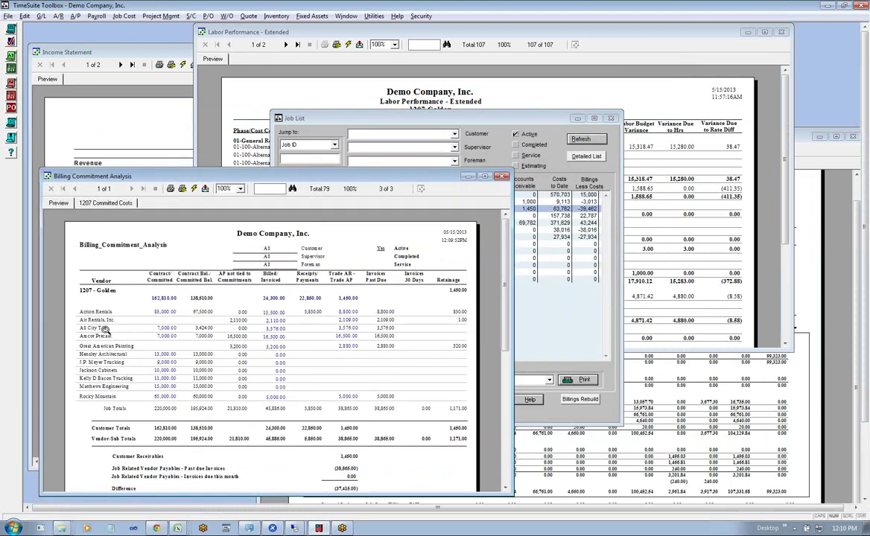
Generate the Job Status with Period Cost report for job number 1207.
{"action": "left_click", "coordinate": [124, 17]}
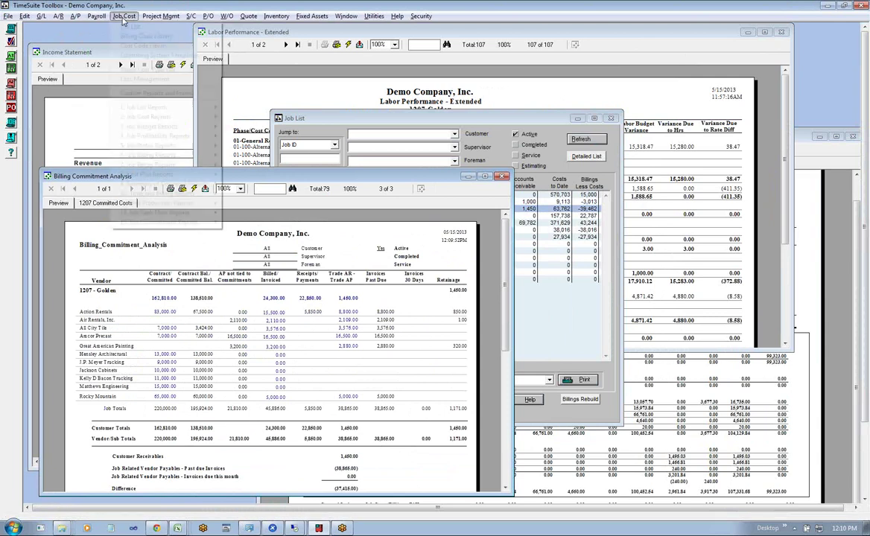
{"action": "mouse_move", "coordinate": [171, 135]}
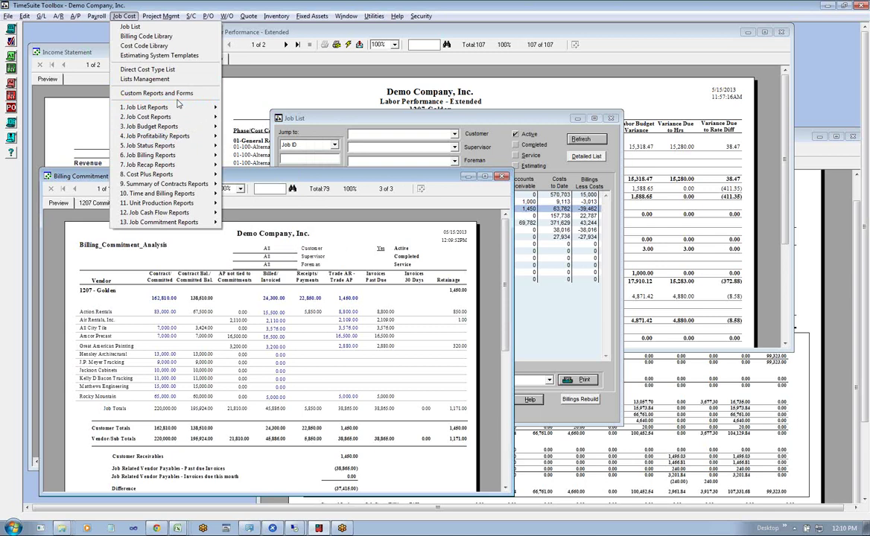
{"action": "mouse_move", "coordinate": [146, 118]}
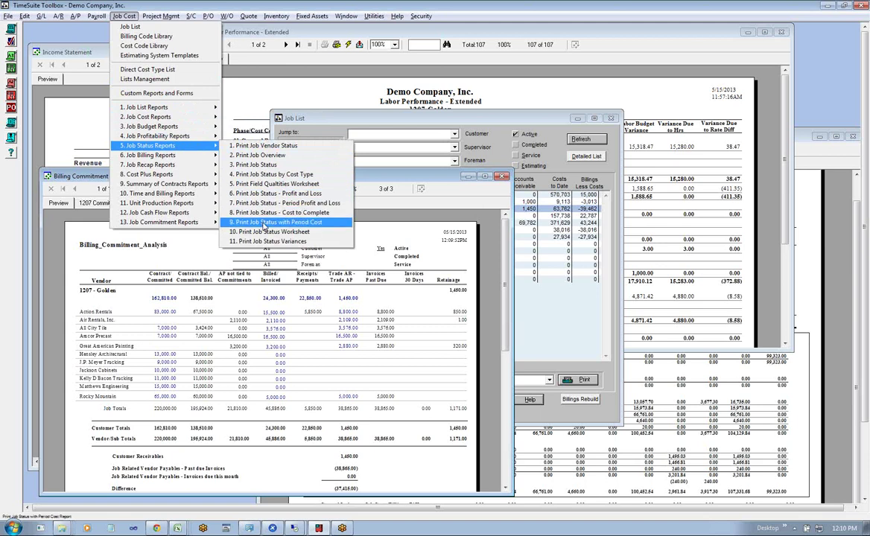
{"action": "left_click", "coordinate": [264, 223]}
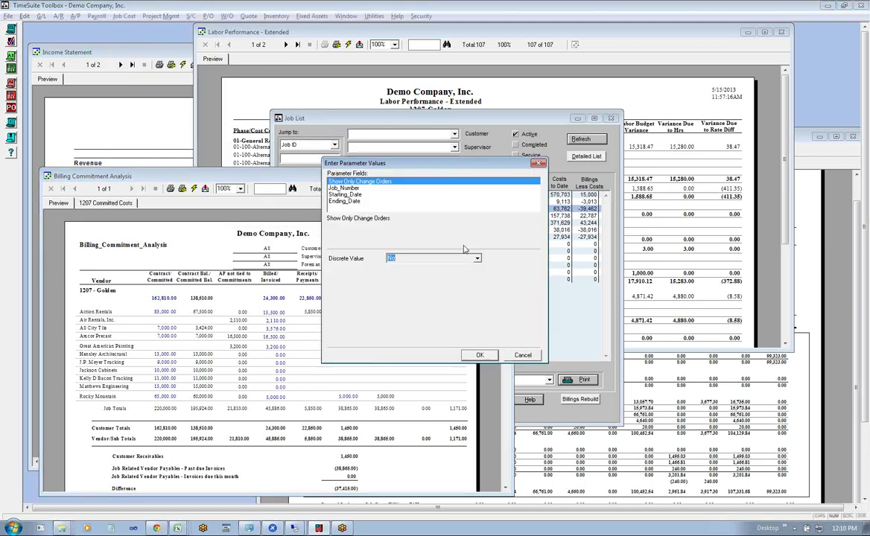
{"action": "left_click", "coordinate": [345, 189]}
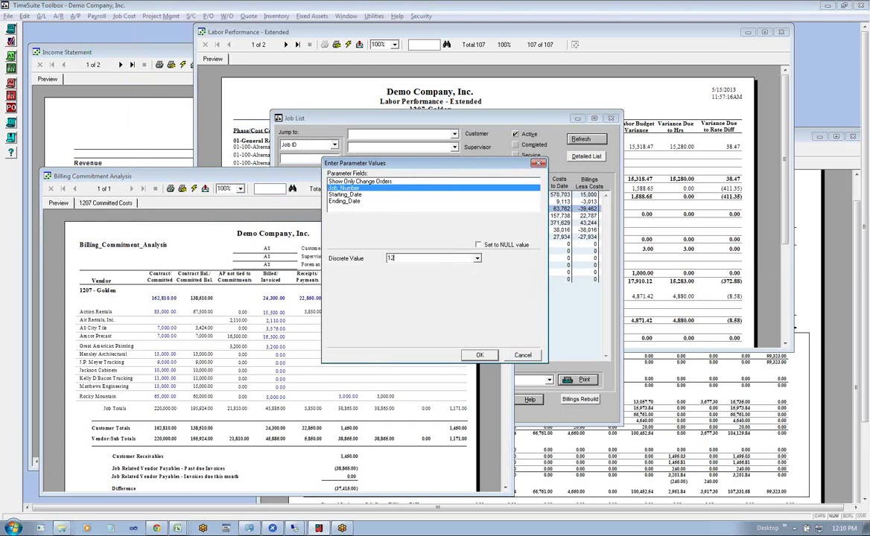
{"action": "left_click", "coordinate": [479, 354]}
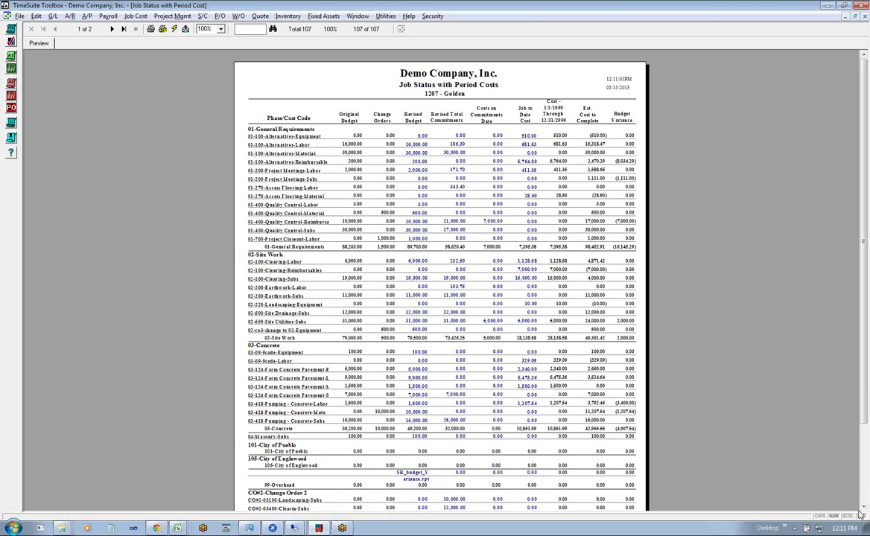
Inspect the commitments behind co1-change order 1-Subs, return to the main report, and restore it to a smaller window moved aside.
{"action": "scroll", "coordinate": [863, 508], "scroll_direction": "down", "scroll_amount": 3}
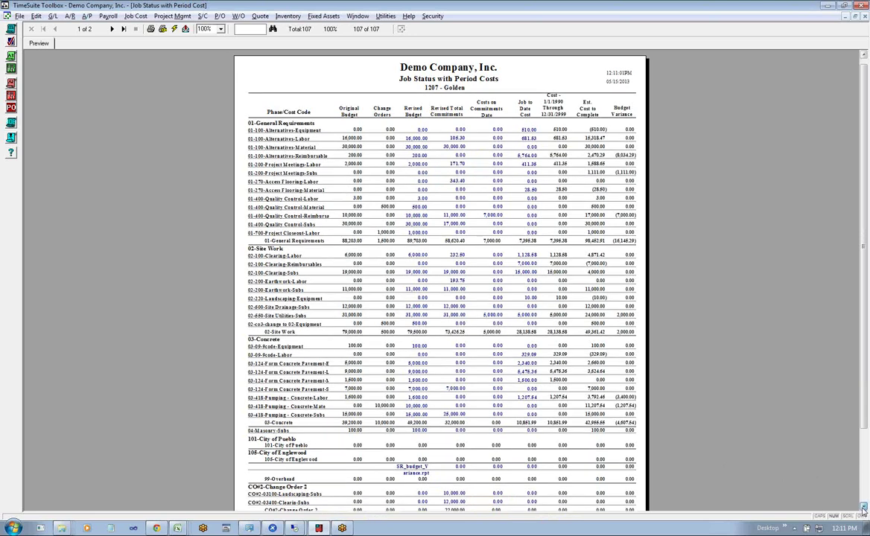
{"action": "scroll", "coordinate": [863, 509], "scroll_direction": "down", "scroll_amount": 2}
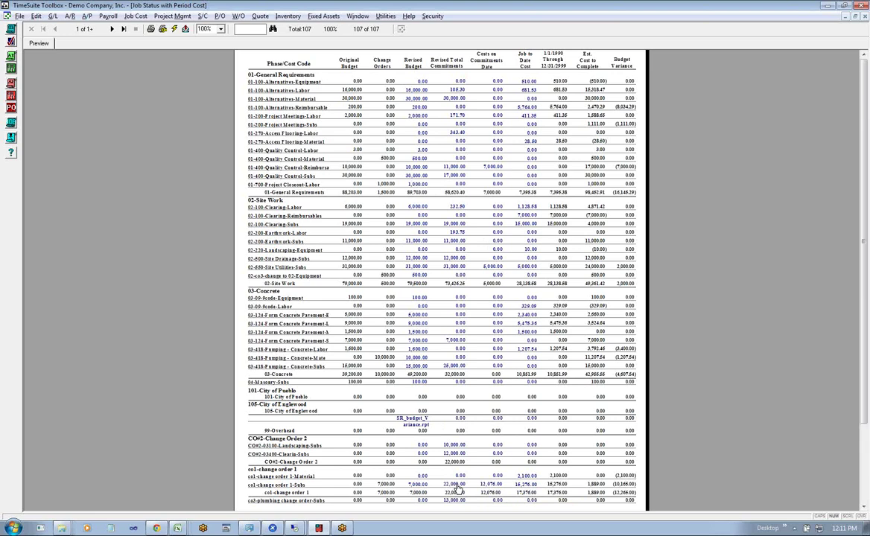
{"action": "left_click", "coordinate": [457, 489]}
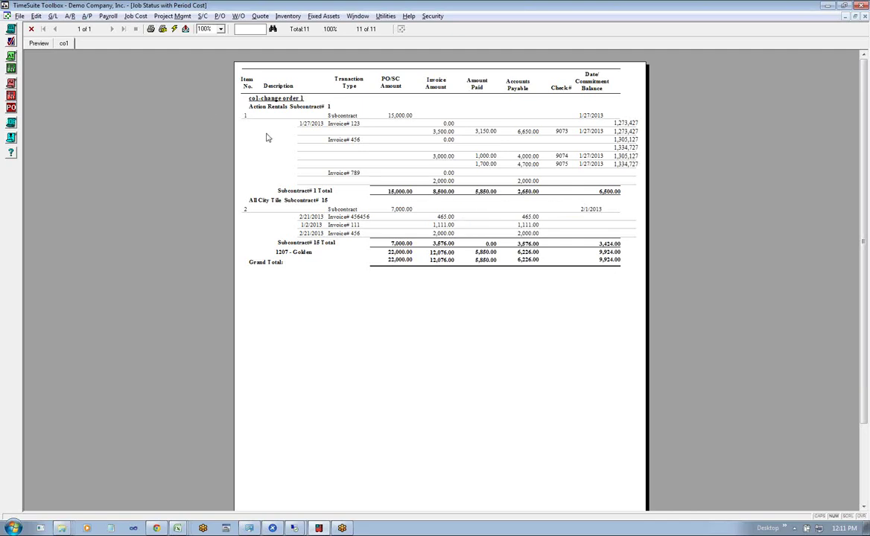
{"action": "left_click", "coordinate": [37, 43]}
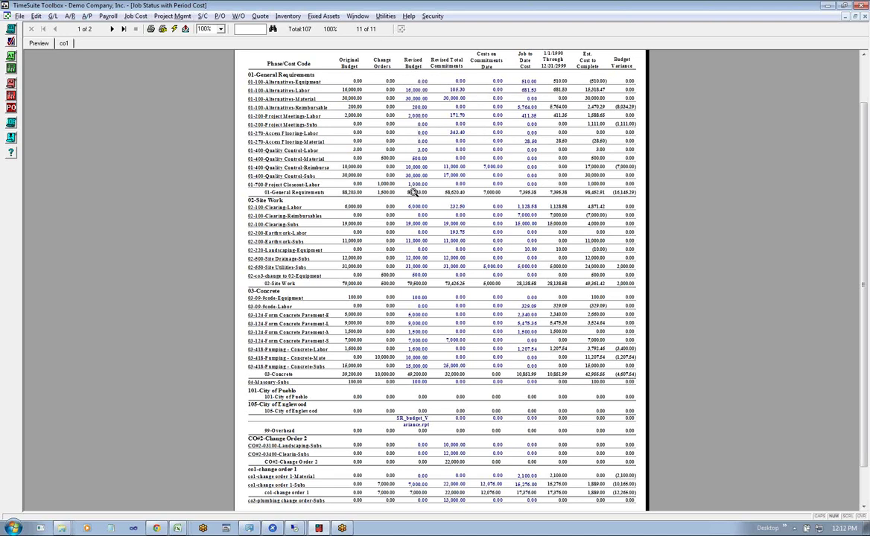
{"action": "left_click", "coordinate": [853, 19]}
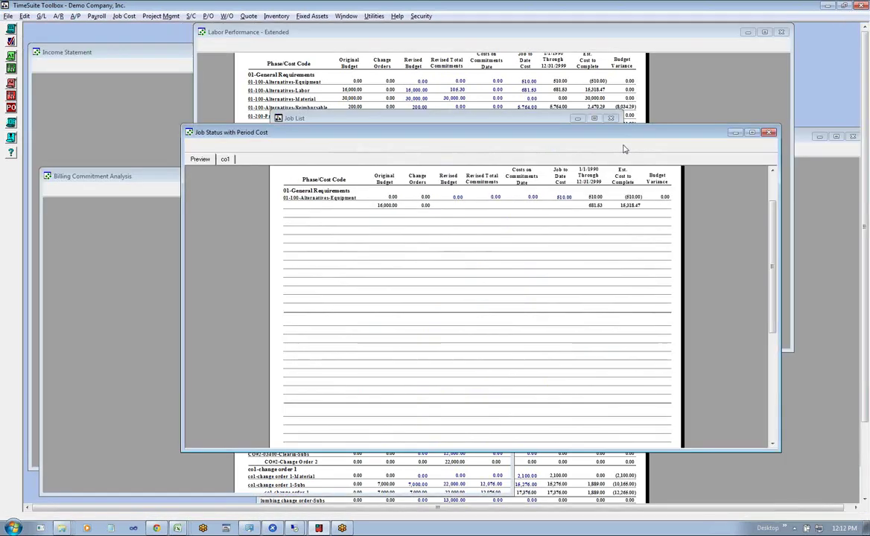
{"action": "left_click_drag", "start_coordinate": [632, 138], "coordinate": [693, 182]}
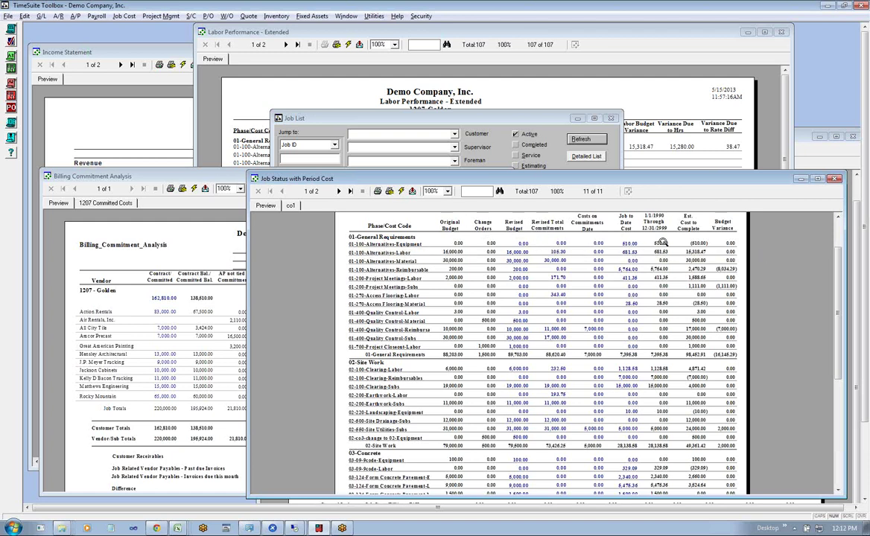
Open the detailed status grid of job 1207 Golden from the Job List and enlarge its window to show all columns.
{"action": "left_click", "coordinate": [491, 122]}
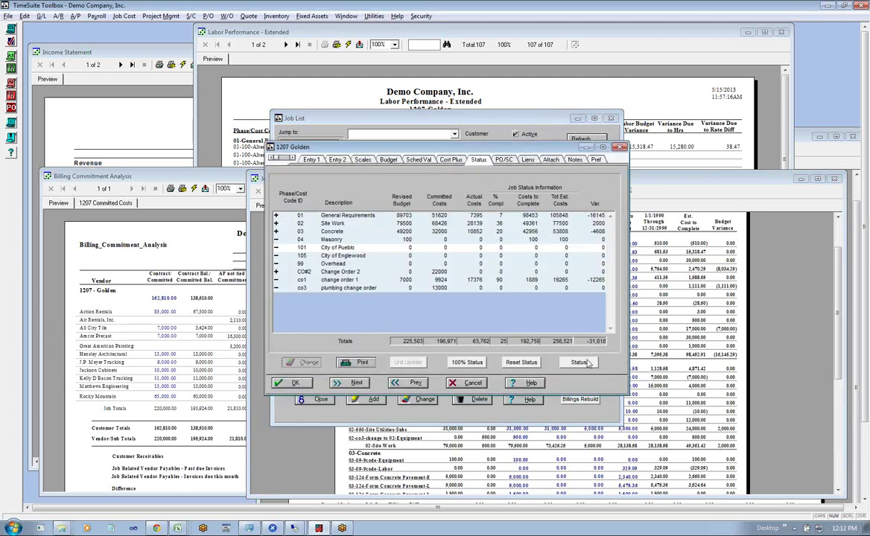
{"action": "double_click", "coordinate": [484, 272]}
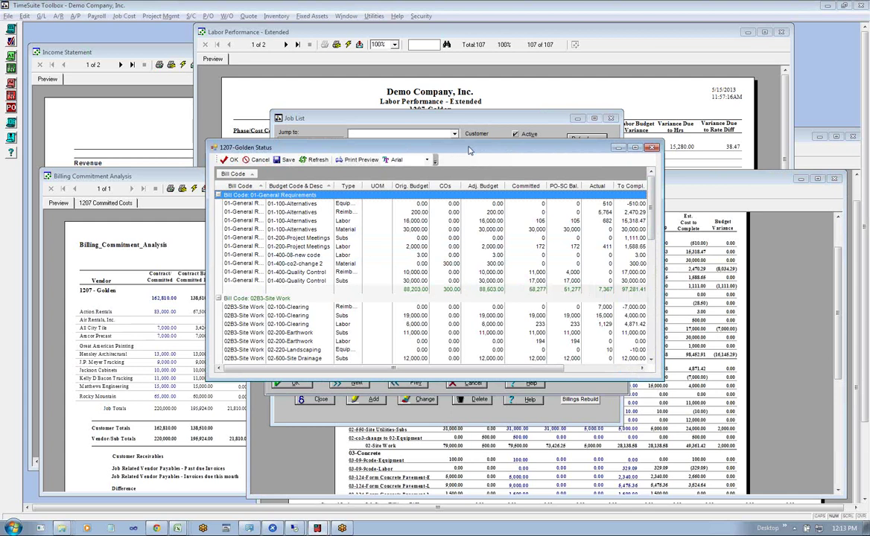
{"action": "left_click_drag", "start_coordinate": [465, 150], "coordinate": [375, 41]}
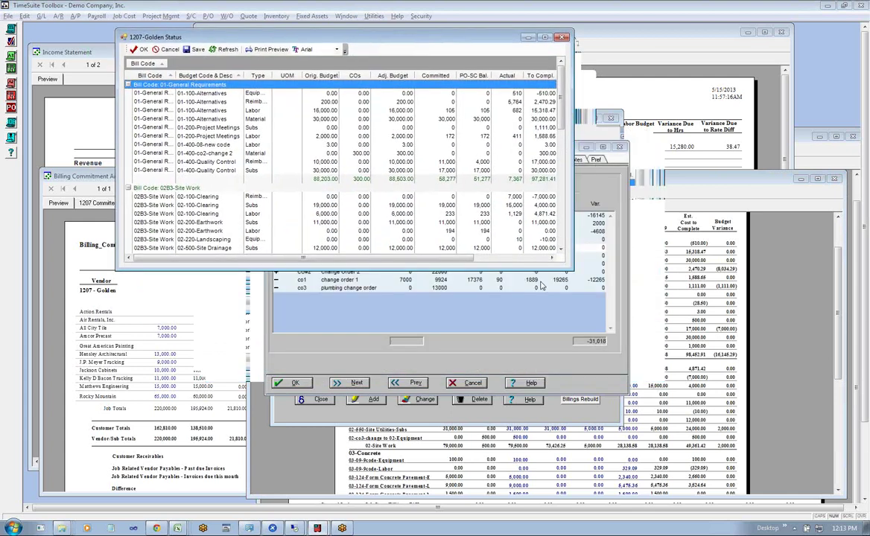
{"action": "left_click_drag", "start_coordinate": [571, 267], "coordinate": [697, 476]}
{"action": "left_click_drag", "start_coordinate": [733, 518], "coordinate": [733, 520]}
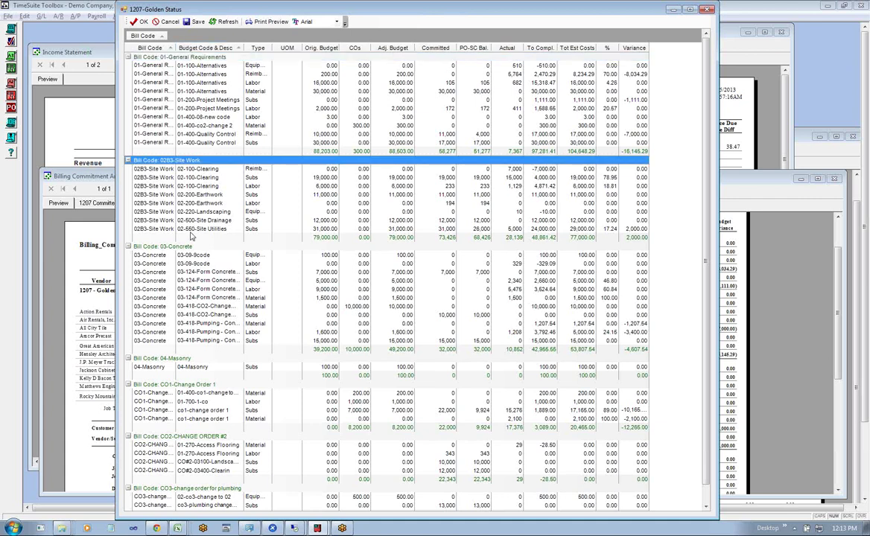
Set the cost to complete of the 01-100-Alternatives Material line under General Requirements to 32,000.
{"action": "left_click", "coordinate": [196, 358]}
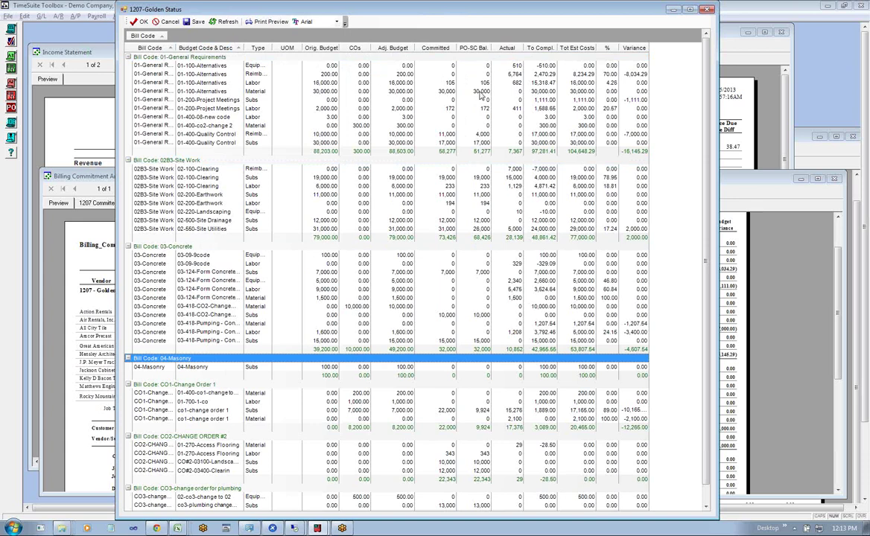
{"action": "left_click", "coordinate": [544, 83]}
{"action": "key", "text": "Down"}
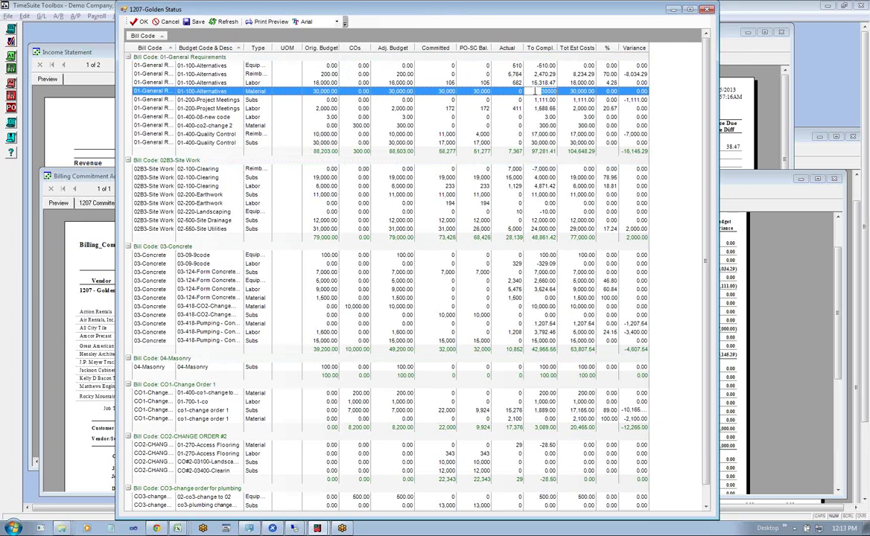
{"action": "type", "text": "32,"}
{"action": "type", "text": "000"}
{"action": "key", "text": "Return"}
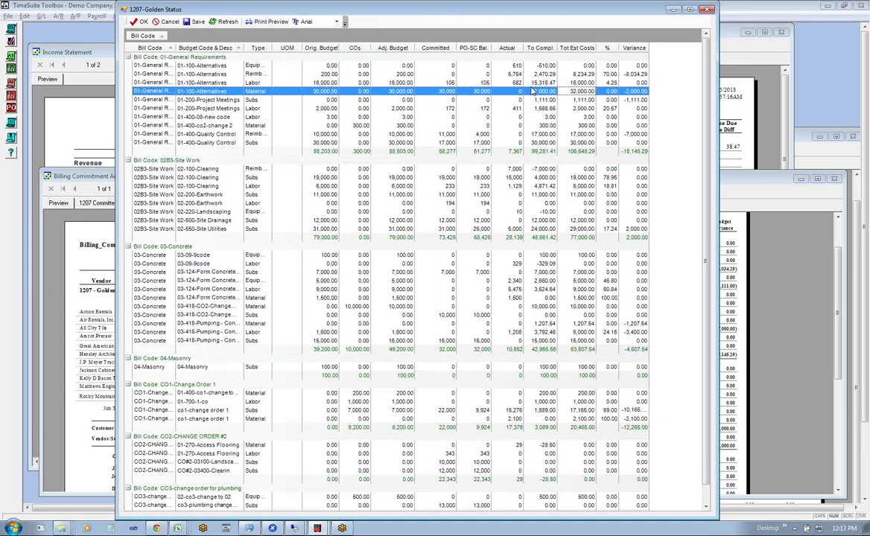
Set the total estimated cost of the 01-100-Alternatives Material line to 31,000.
{"action": "left_click", "coordinate": [581, 91]}
{"action": "type", "text": "31000"}
{"action": "key", "text": "Return"}
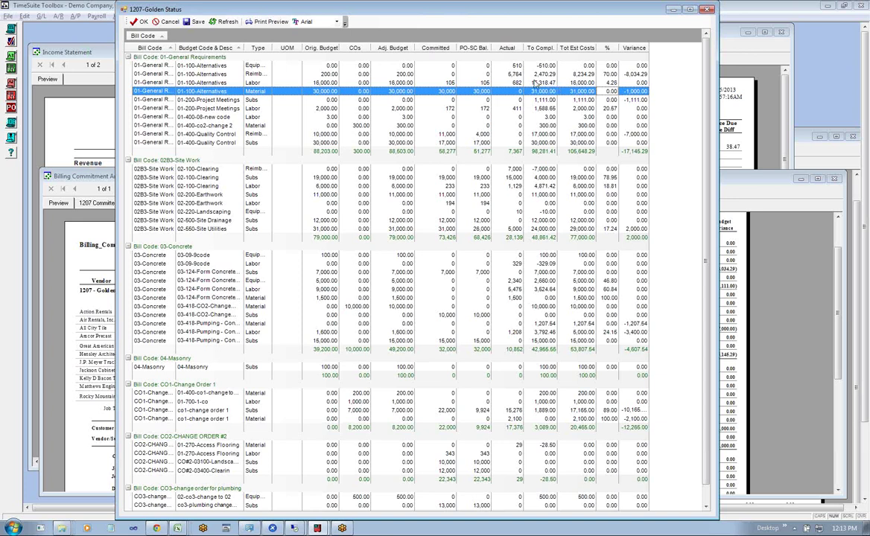
Set the cost to complete of the 01-100-Alternatives Labor line to 17,000.
{"action": "key", "text": "Up"}
{"action": "type", "text": "1"}
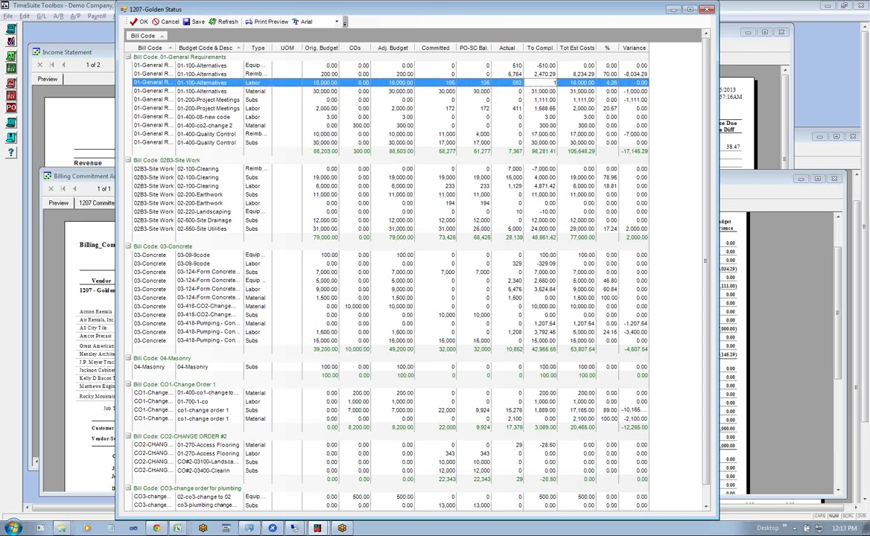
{"action": "type", "text": "7,000"}
{"action": "key", "text": "Return"}
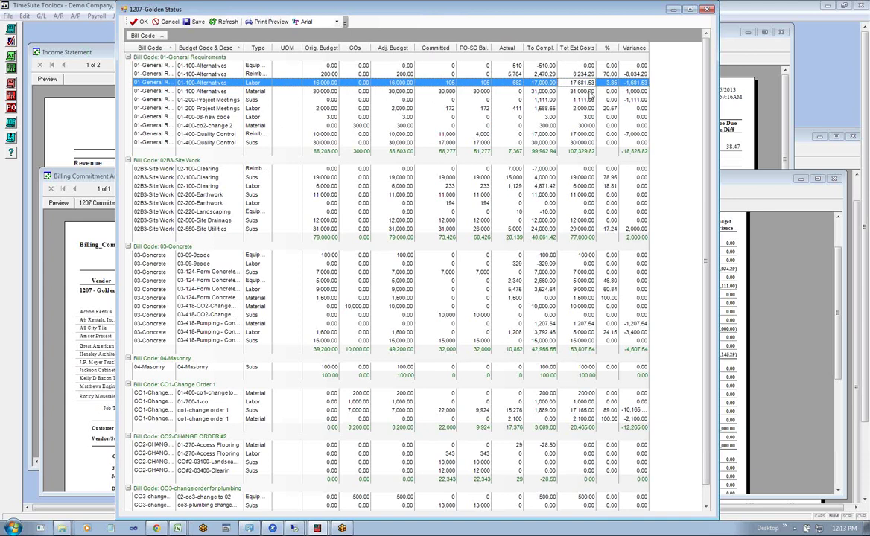
Try a total estimated cost of 20,000 on the 01-100-Alternatives Labor line, and set its percent complete to 5.
{"action": "left_click", "coordinate": [592, 82]}
{"action": "type", "text": "20,000"}
{"action": "key", "text": "Return"}
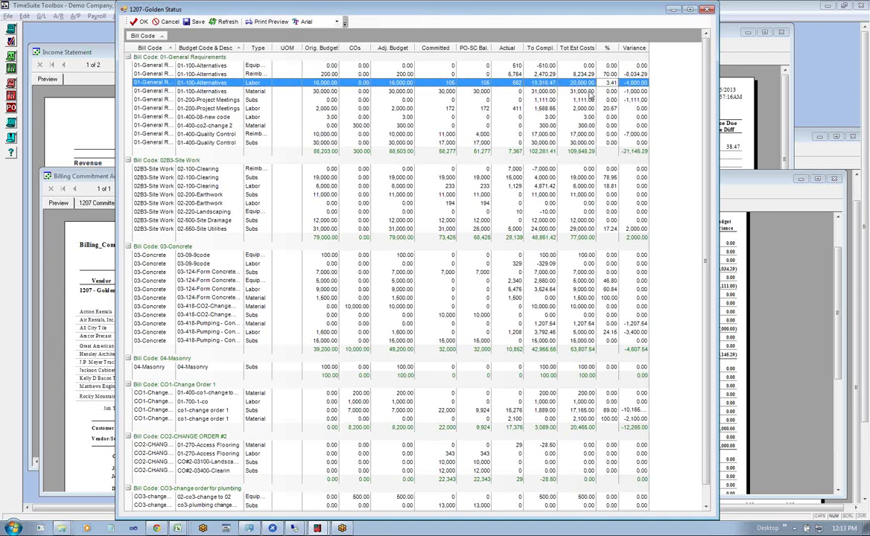
{"action": "type", "text": "5"}
{"action": "key", "text": "Return"}
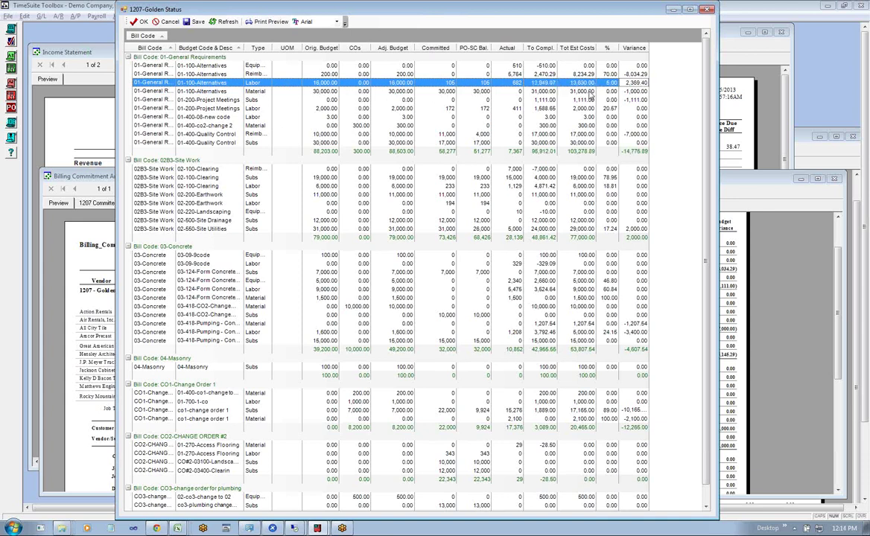
Regroup the status grid by Type instead of Bill Code, and sort by Budget Code & Desc in descending and ascending order.
{"action": "left_click_drag", "start_coordinate": [253, 48], "coordinate": [136, 49]}
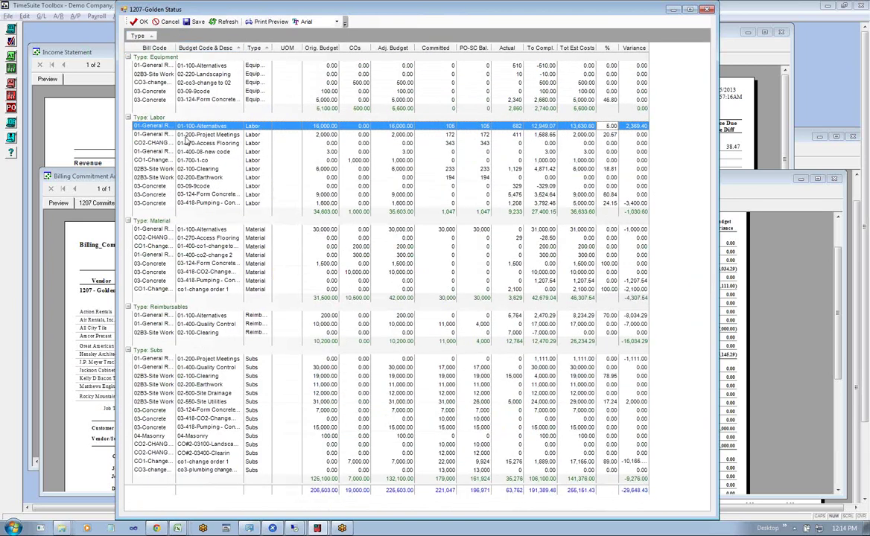
{"action": "left_click", "coordinate": [195, 48]}
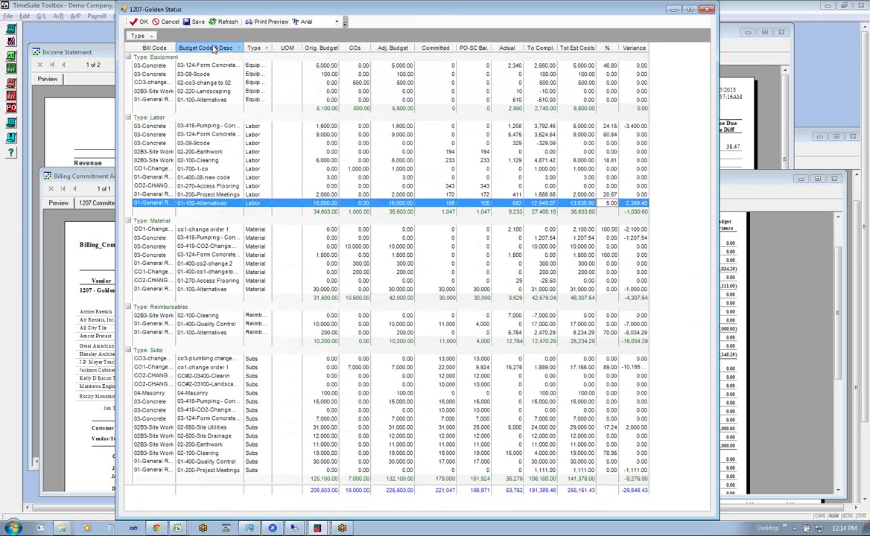
{"action": "left_click", "coordinate": [195, 48]}
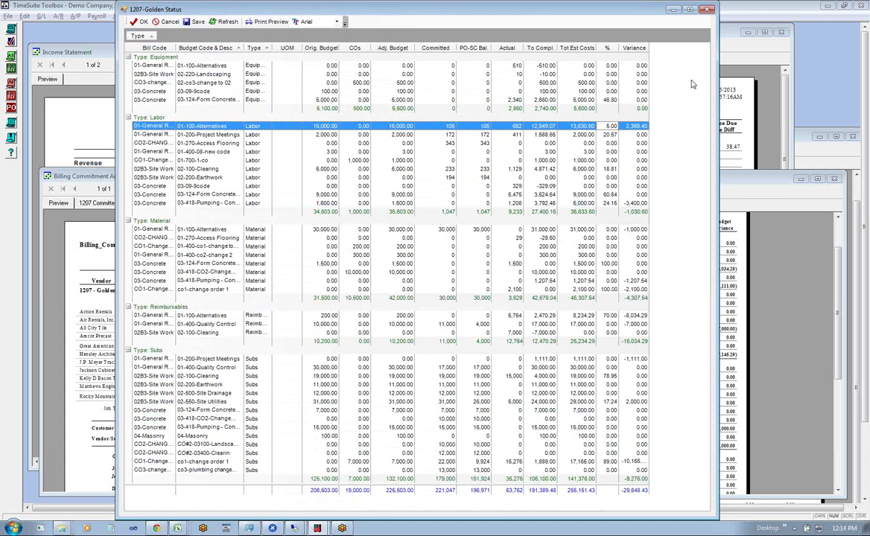
Widen the 1207-Golden Status window and review which grid columns can be shown, without altering the selection.
{"action": "left_click_drag", "start_coordinate": [715, 70], "coordinate": [857, 71]}
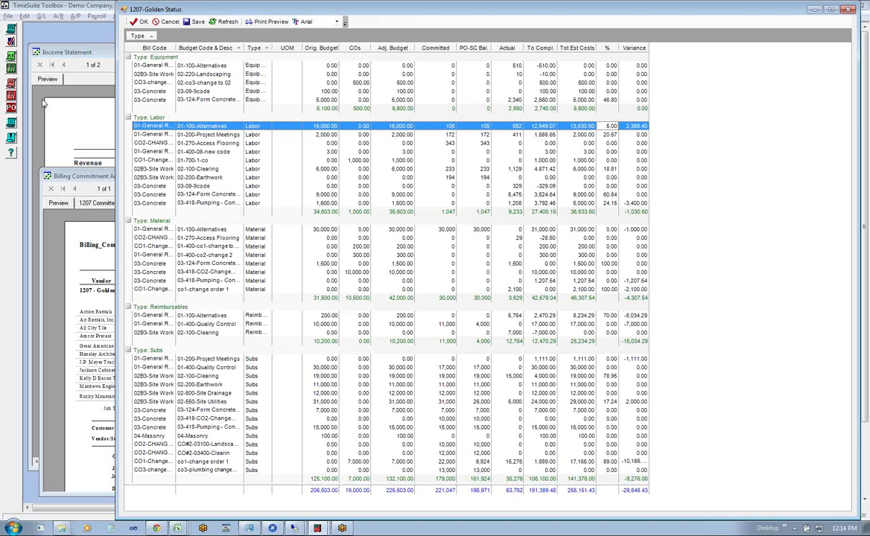
{"action": "right_click", "coordinate": [502, 36]}
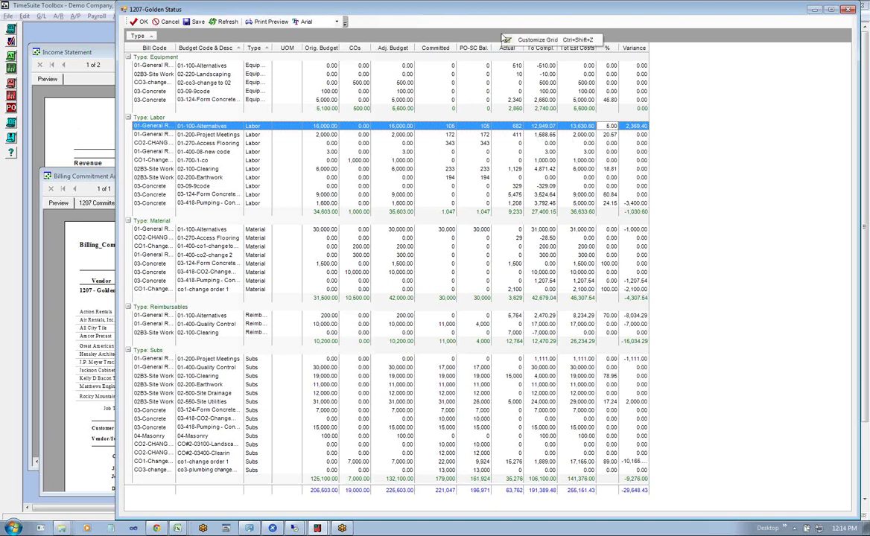
{"action": "left_click", "coordinate": [543, 40]}
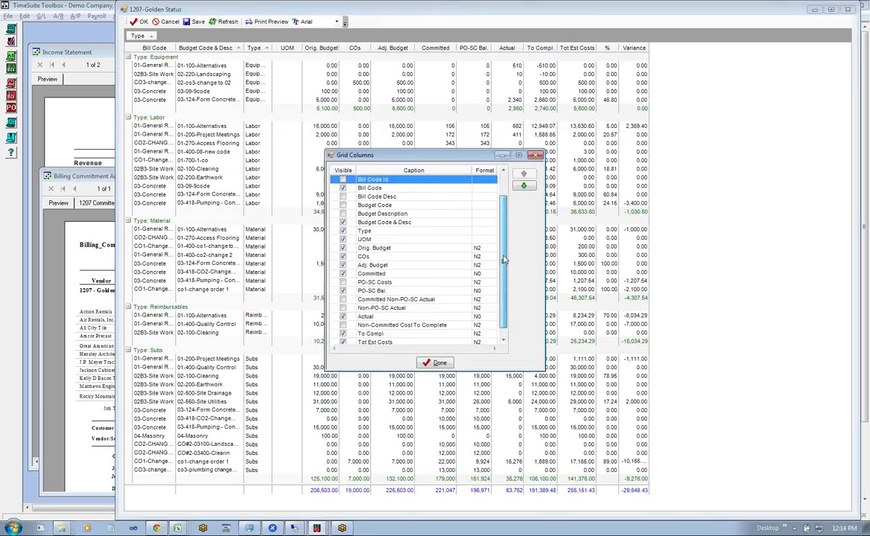
{"action": "scroll", "coordinate": [504, 259], "scroll_direction": "down", "scroll_amount": 2}
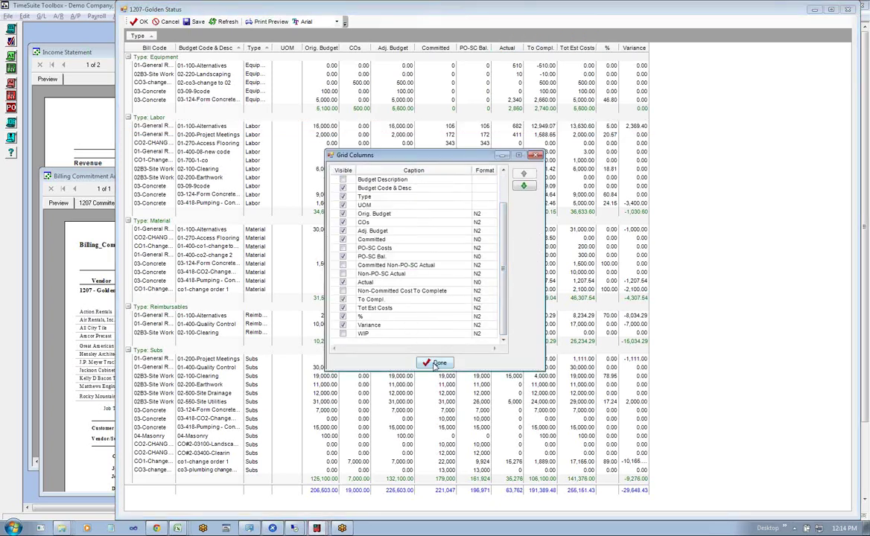
{"action": "left_click", "coordinate": [437, 363]}
Generate the multi-job Job List Detail report from the Job List and drill into the hours status of 1207 Golden.
{"action": "left_click", "coordinate": [79, 115]}
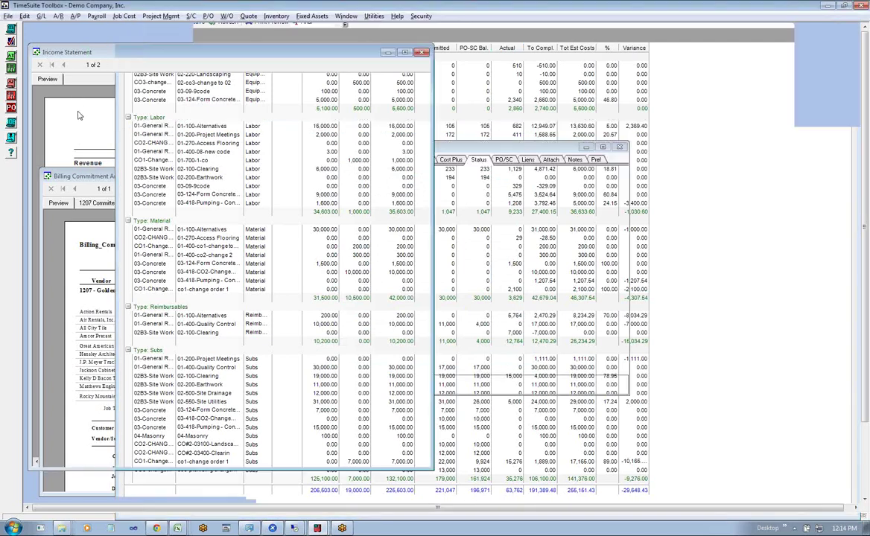
{"action": "left_click", "coordinate": [123, 16]}
{"action": "left_click", "coordinate": [130, 26]}
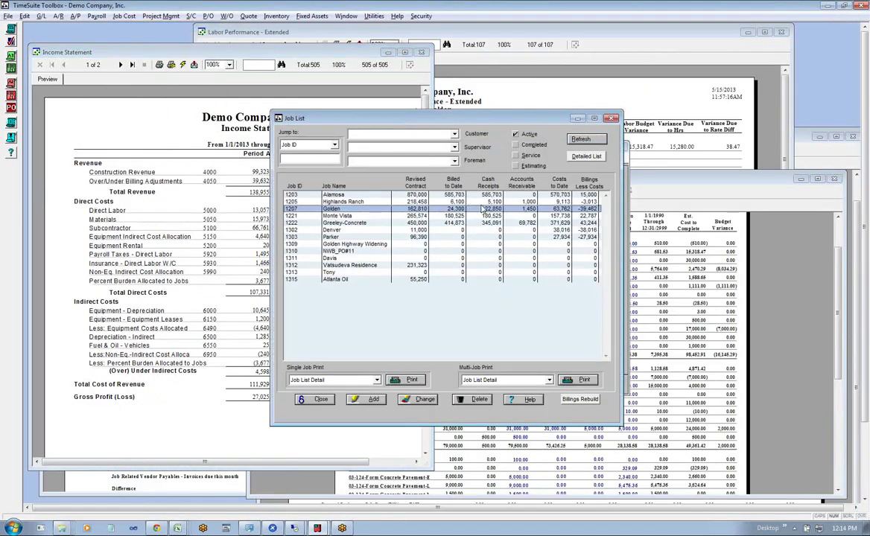
{"action": "left_click", "coordinate": [582, 381]}
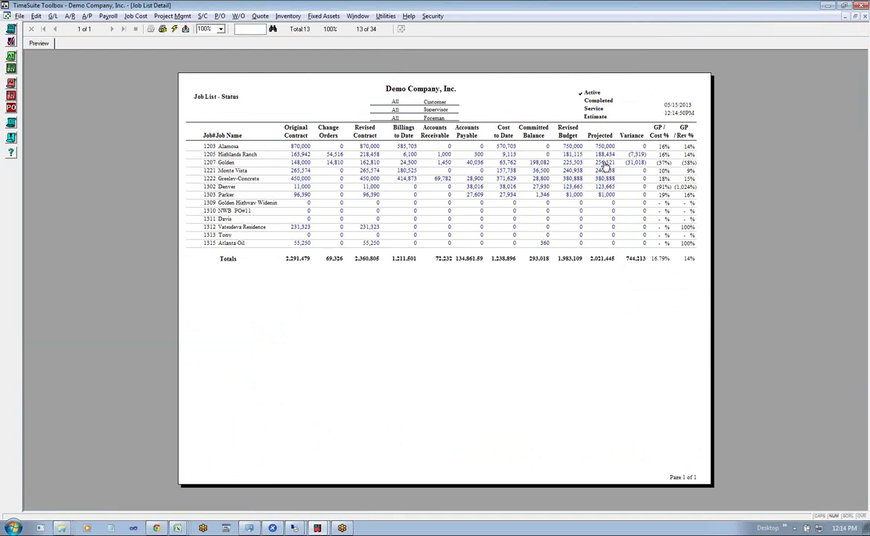
{"action": "left_click", "coordinate": [606, 164]}
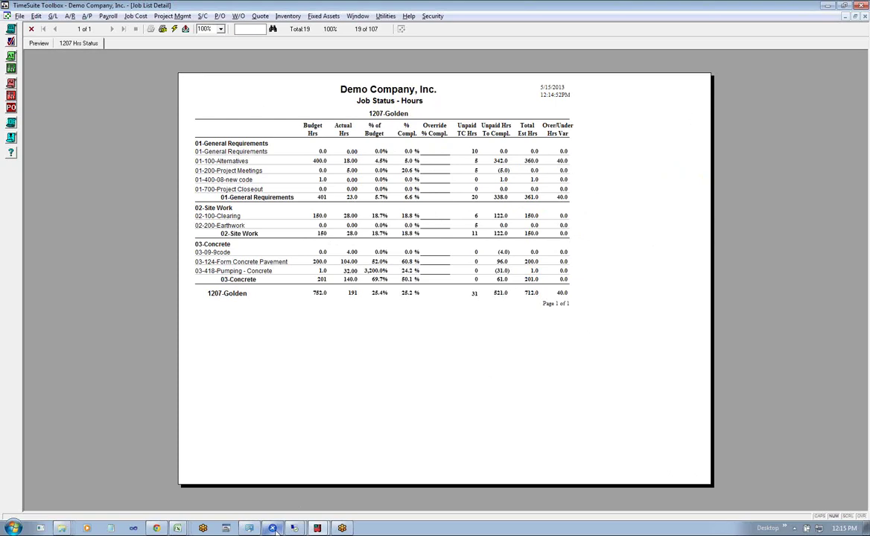
Return to the 1207-Golden Status grid and set the percent complete of the 01-200-Project Meetings Labor line to 25.
{"action": "mouse_move", "coordinate": [317, 527]}
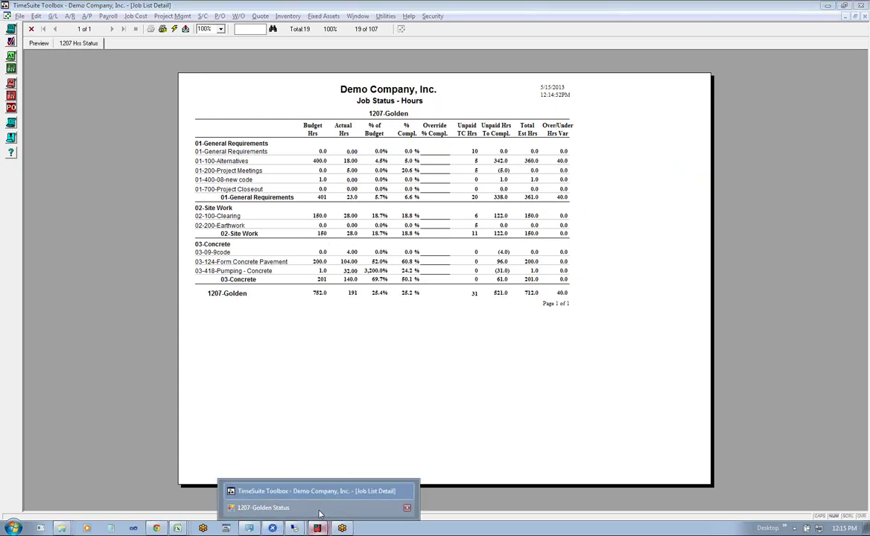
{"action": "left_click", "coordinate": [320, 514]}
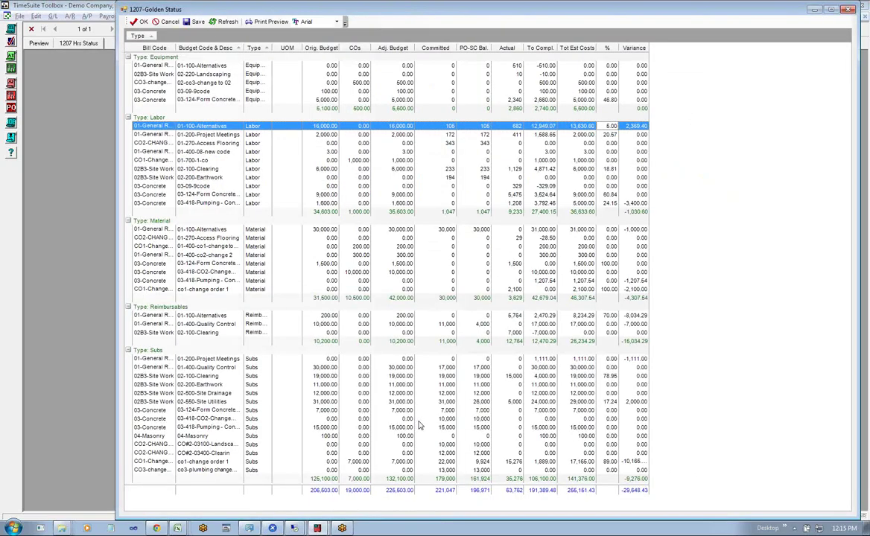
{"action": "left_click", "coordinate": [608, 135]}
{"action": "key", "text": "Return"}
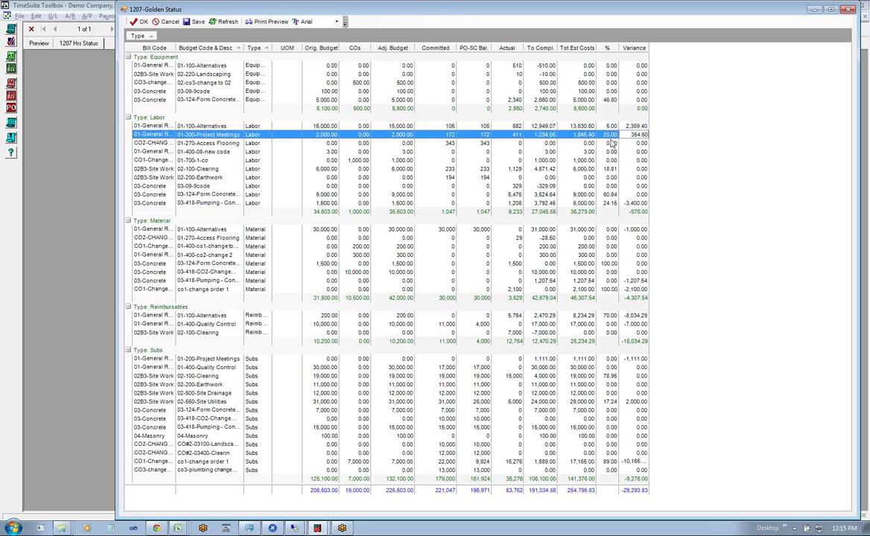
Set the percent complete of the 02-100-Clearing Labor line under Site Work to 25.
{"action": "key", "text": "Down"}
{"action": "key", "text": "Down"}
{"action": "key", "text": "Down"}
{"action": "key", "text": "Down"}
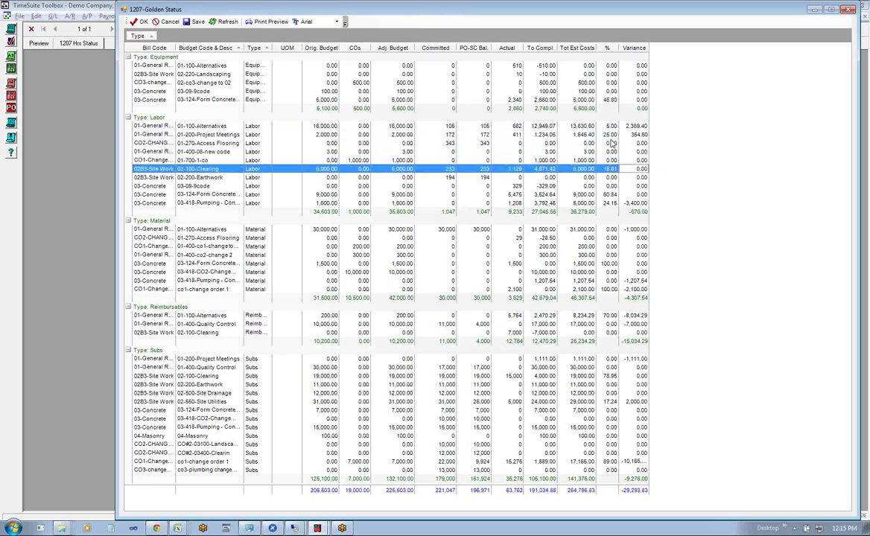
{"action": "key", "text": "Down"}
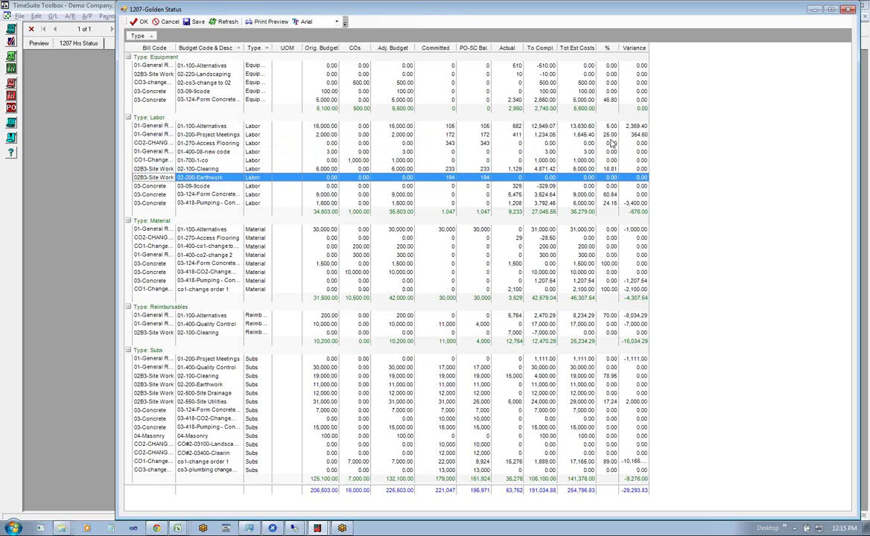
{"action": "key", "text": "Up"}
{"action": "type", "text": "25"}
{"action": "key", "text": "Return"}
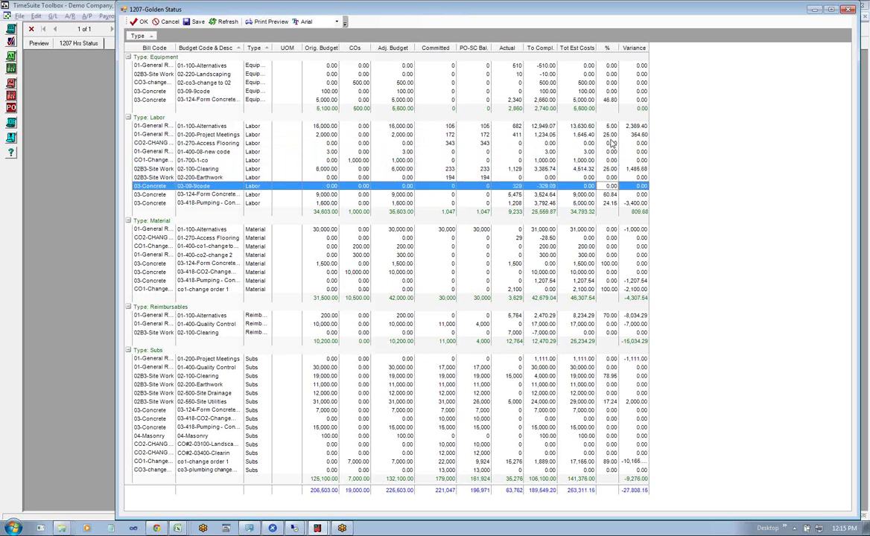
Set the percent complete of the Concrete Labor lines to 55 for 03-124-Form Concrete Pavement and 25 for 03-418-Pumping - Concrete.
{"action": "key", "text": "Down"}
{"action": "key", "text": "Down"}
{"action": "key", "text": "Down"}
{"action": "type", "text": "55"}
{"action": "key", "text": "Return"}
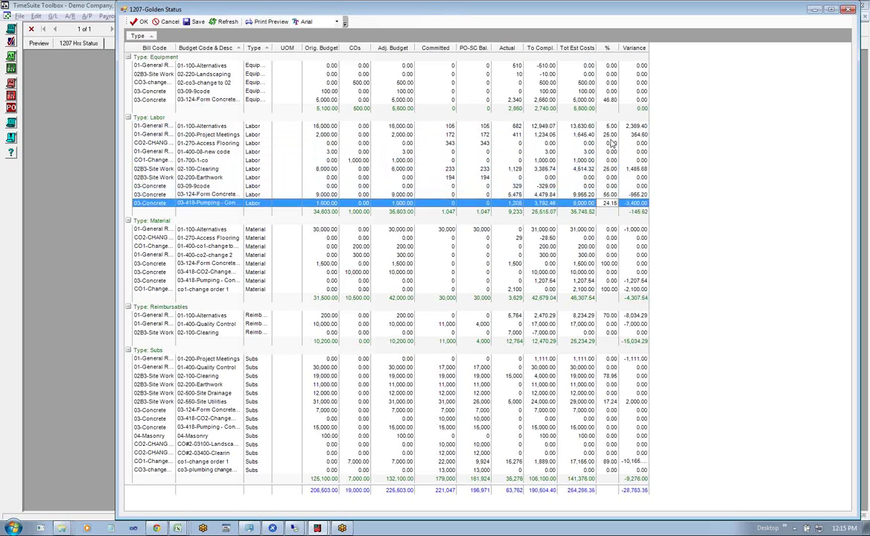
{"action": "type", "text": "25"}
{"action": "key", "text": "Up"}
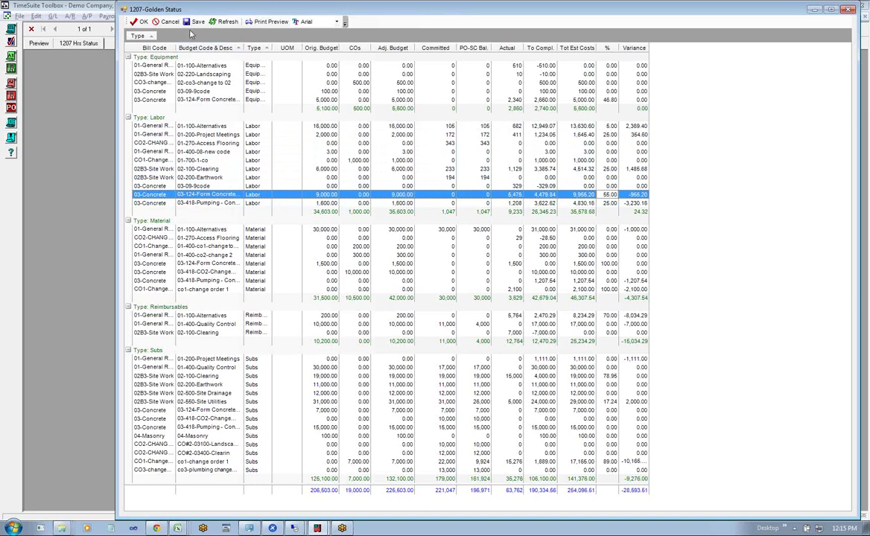
Save the status grid changes and refresh the 1207 Job Status - Hours report using the current parameter values.
{"action": "left_click", "coordinate": [170, 21]}
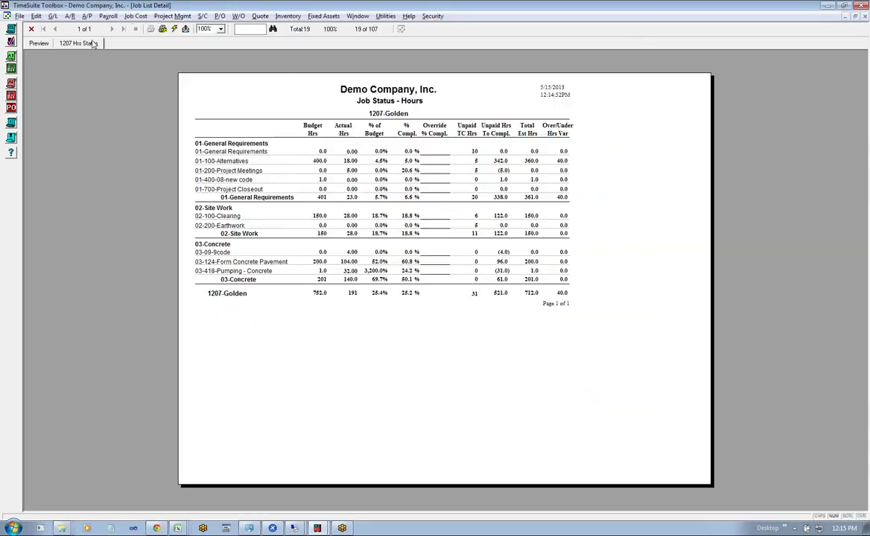
{"action": "left_click", "coordinate": [174, 29]}
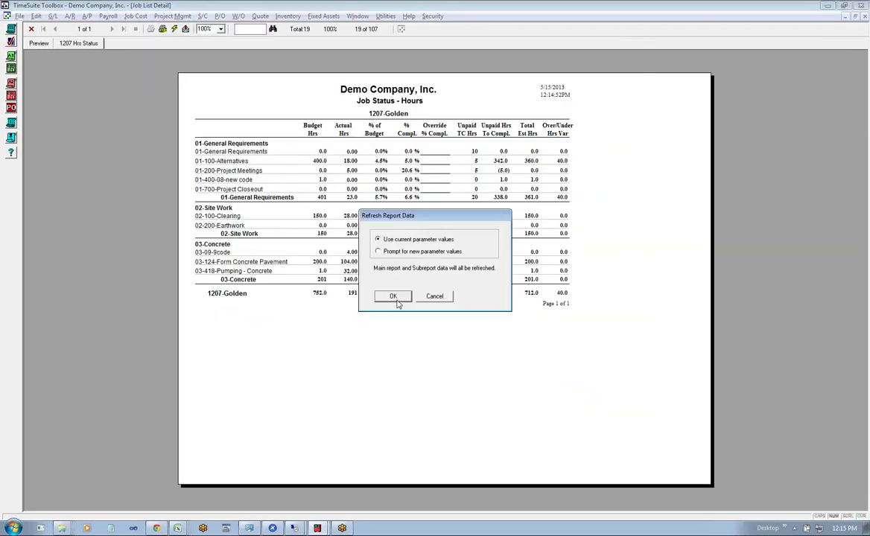
{"action": "left_click", "coordinate": [393, 296]}
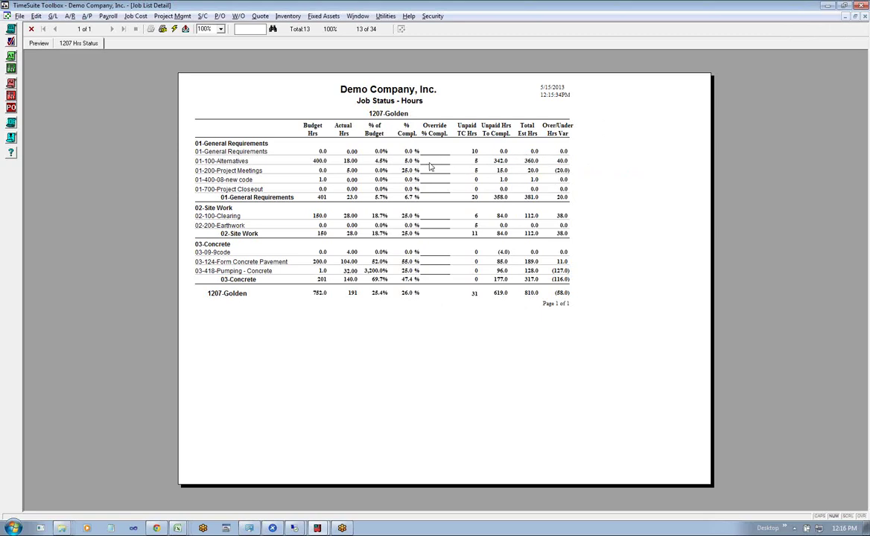
Restore the Job List Detail report to a smaller window, dismiss the export, and resize and move the window aside.
{"action": "left_click", "coordinate": [853, 17]}
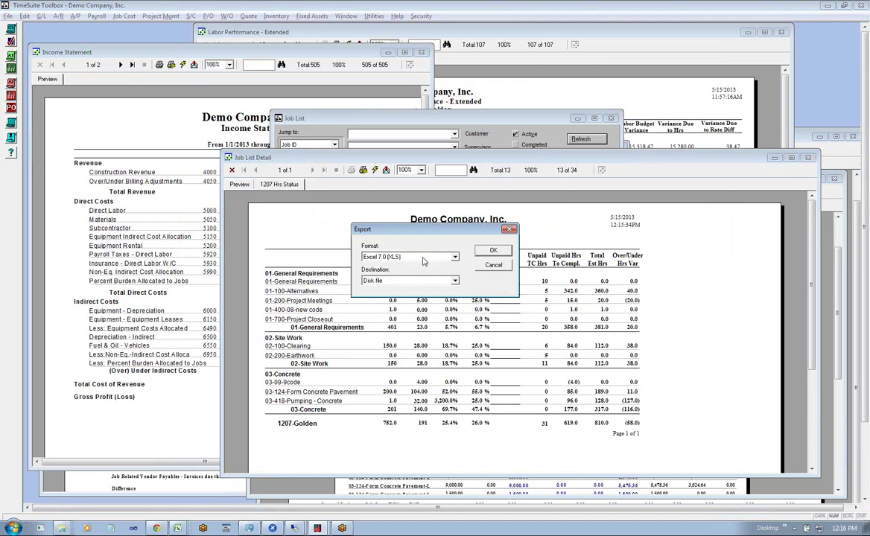
{"action": "left_click", "coordinate": [492, 266]}
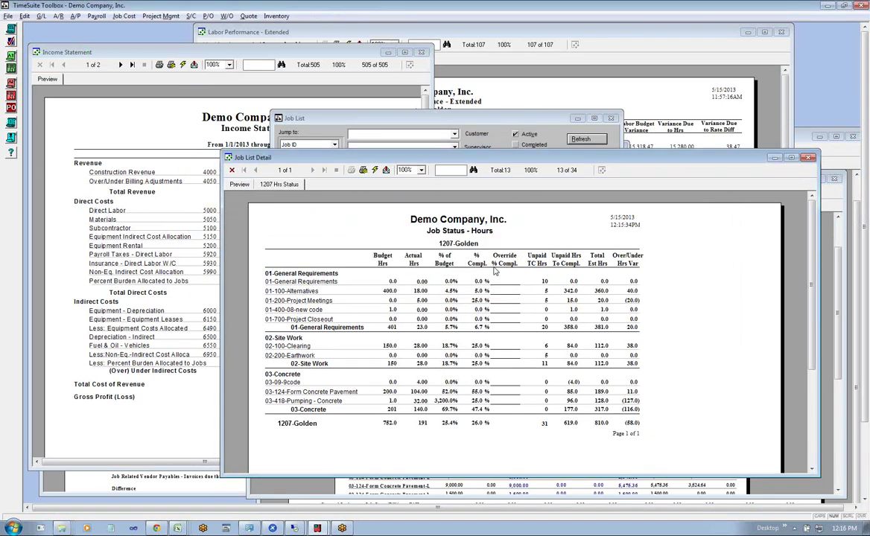
{"action": "left_click_drag", "start_coordinate": [564, 159], "coordinate": [538, 136]}
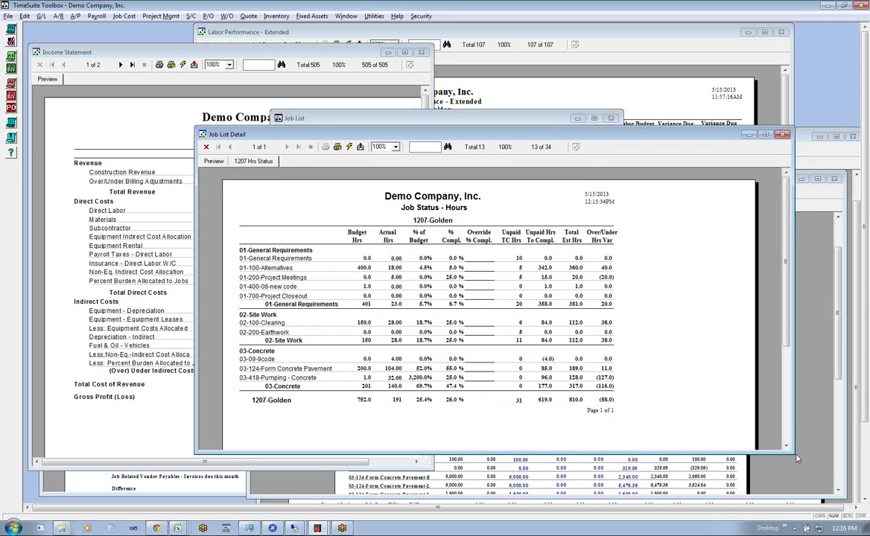
{"action": "left_click_drag", "start_coordinate": [793, 451], "coordinate": [734, 474]}
{"action": "left_click_drag", "start_coordinate": [585, 142], "coordinate": [696, 156]}
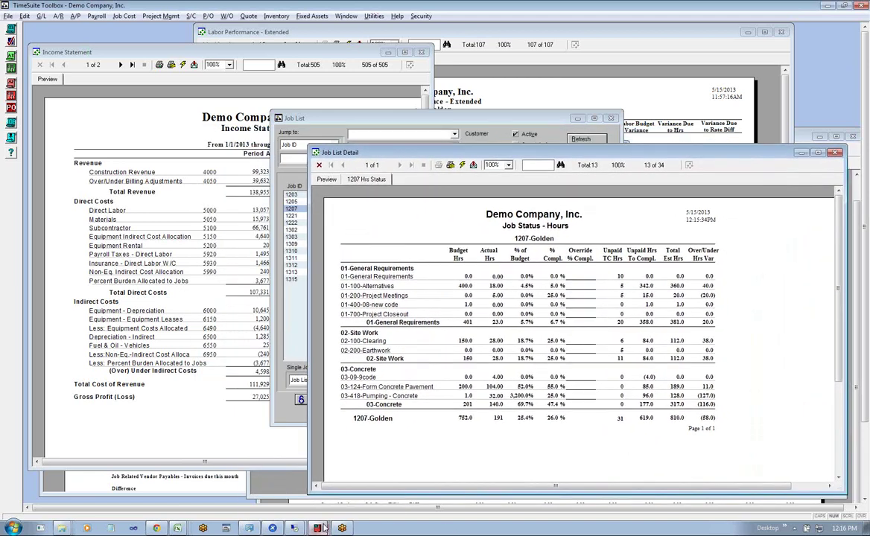
Revisit the 1207-Golden Status grid and the hours report, and bring the Labor Performance - Extended report to the front.
{"action": "left_click", "coordinate": [287, 476]}
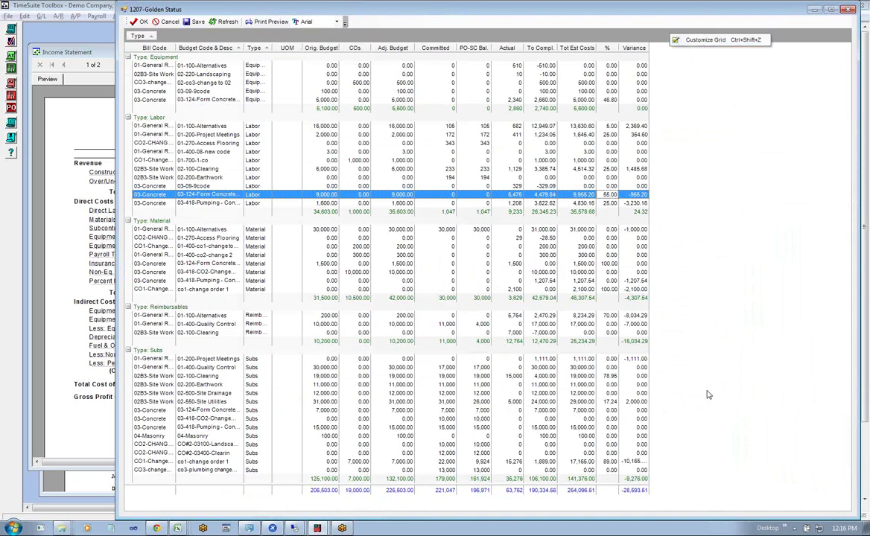
{"action": "left_click", "coordinate": [92, 126]}
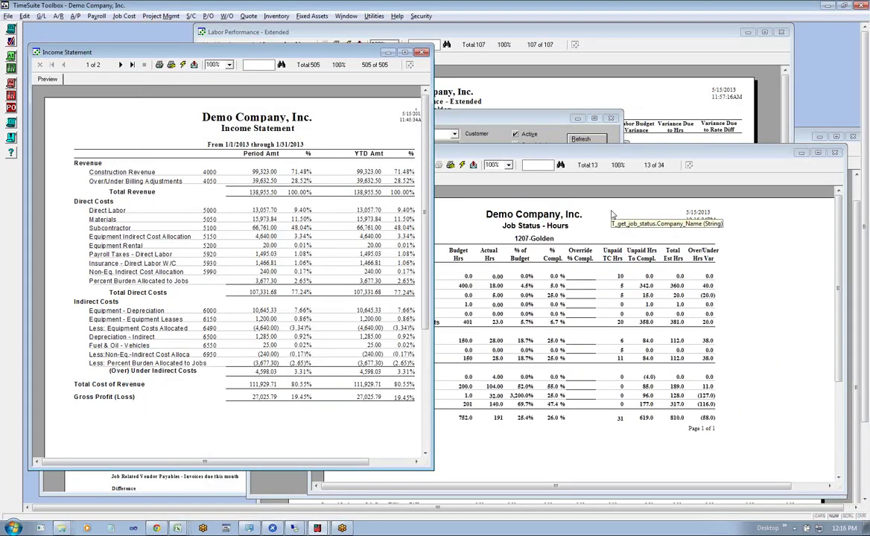
{"action": "left_click", "coordinate": [612, 215]}
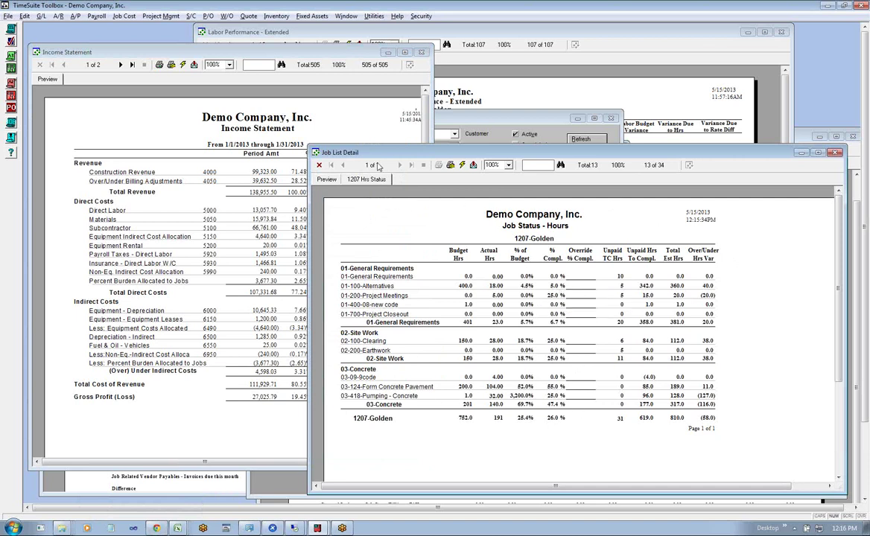
{"action": "left_click", "coordinate": [358, 121]}
{"action": "left_click", "coordinate": [466, 83]}
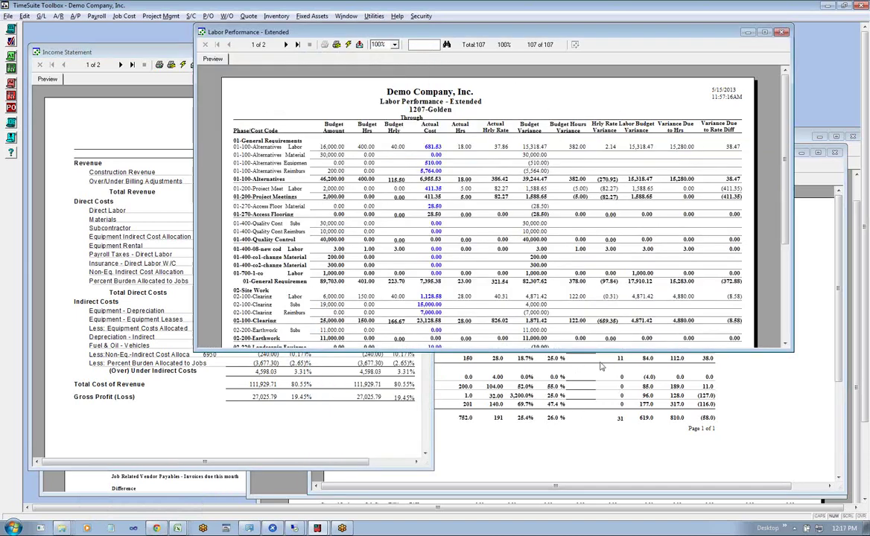
Set the percent complete of the 03-124-Form Concrete Labor line to 45 in the 1207-Golden Status grid and save.
{"action": "left_click", "coordinate": [585, 421]}
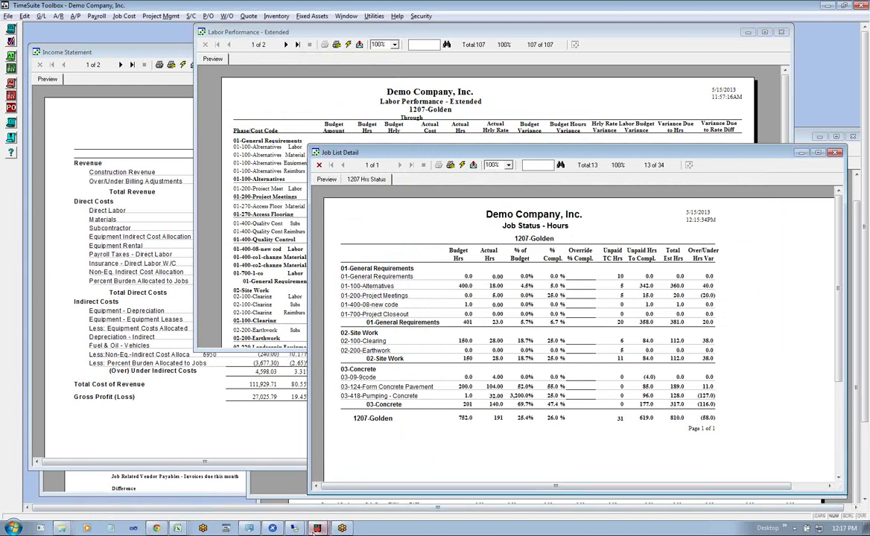
{"action": "left_click", "coordinate": [317, 528]}
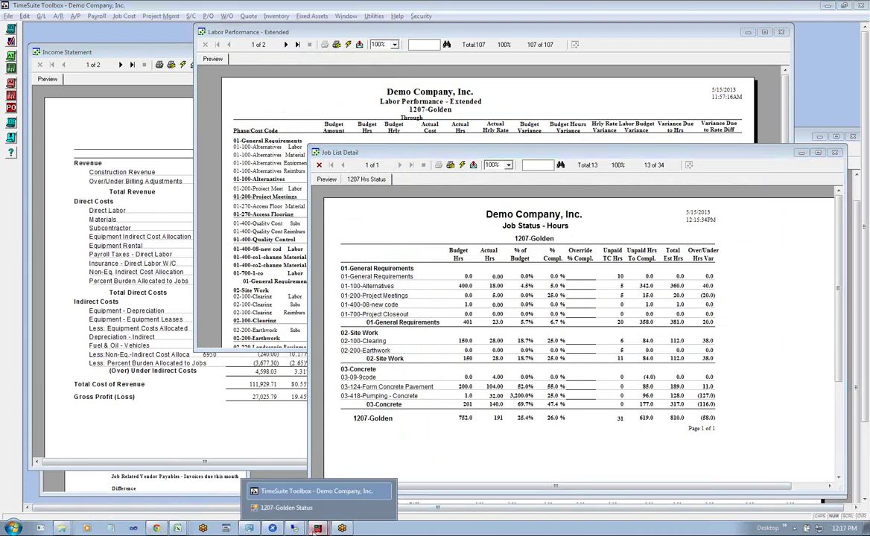
{"action": "left_click", "coordinate": [332, 507]}
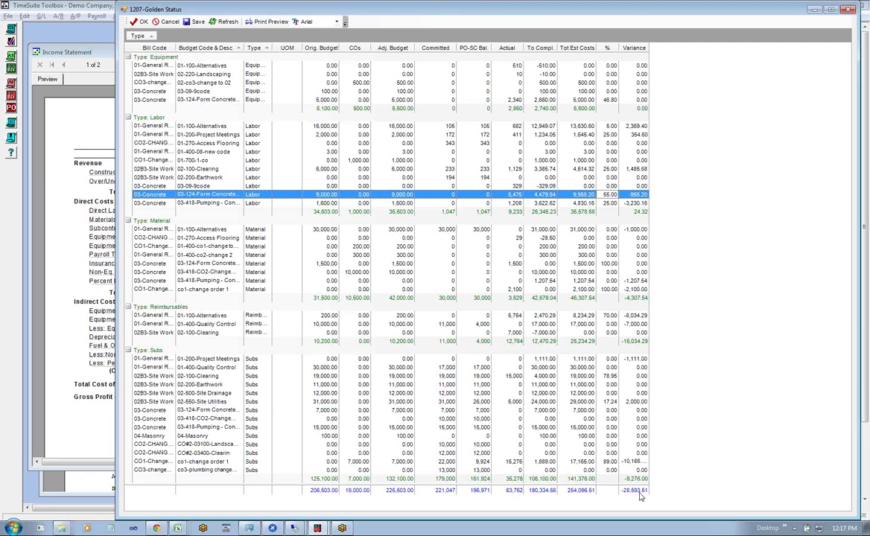
{"action": "left_click", "coordinate": [608, 202]}
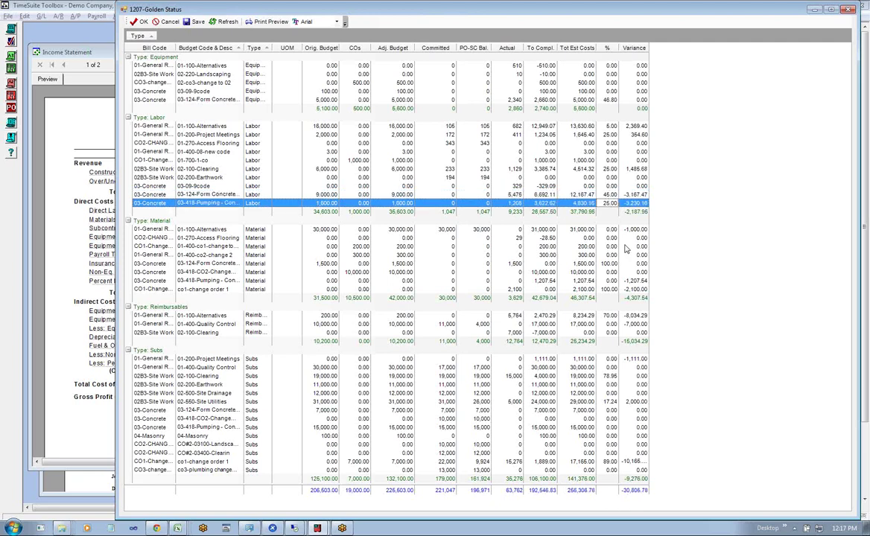
{"action": "left_click", "coordinate": [196, 22]}
Examine the adjusted budget and actual costs of the Labor lines in the 1207-Golden Status grid.
{"action": "left_click", "coordinate": [402, 127]}
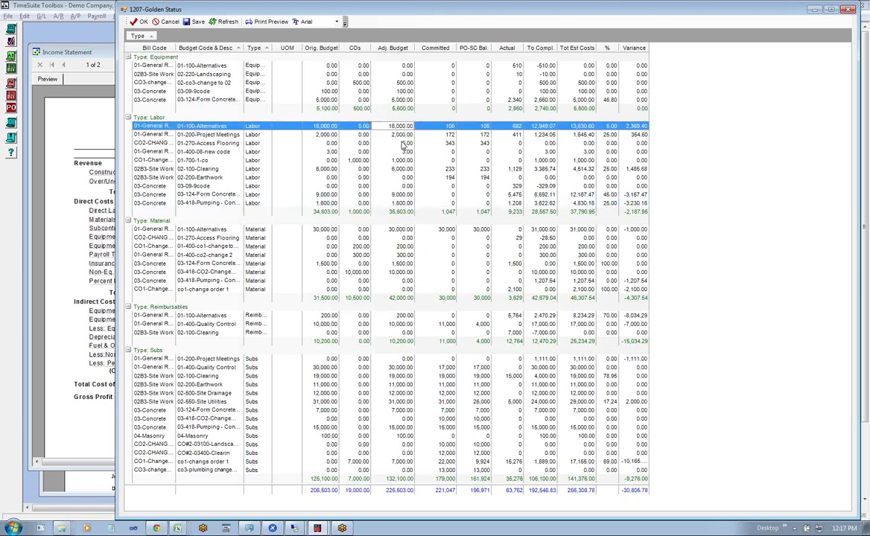
{"action": "left_click", "coordinate": [514, 134]}
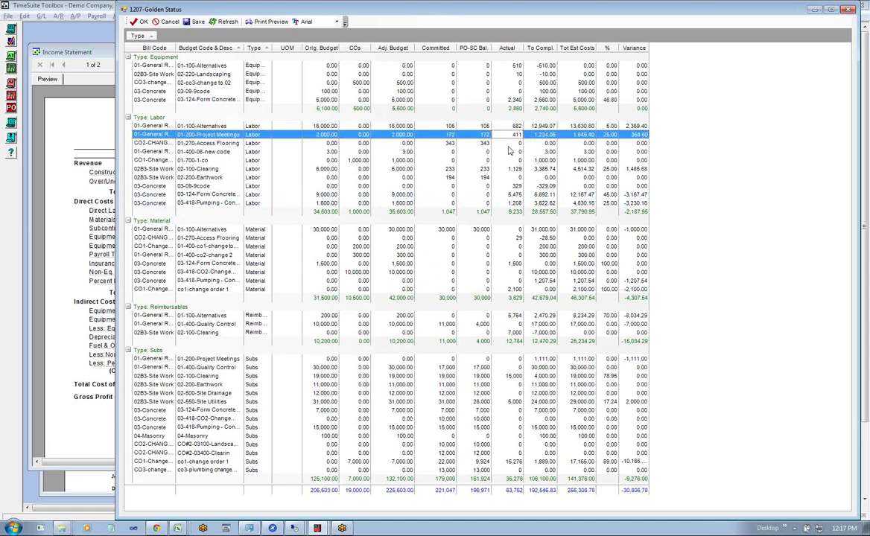
{"action": "left_click", "coordinate": [514, 169]}
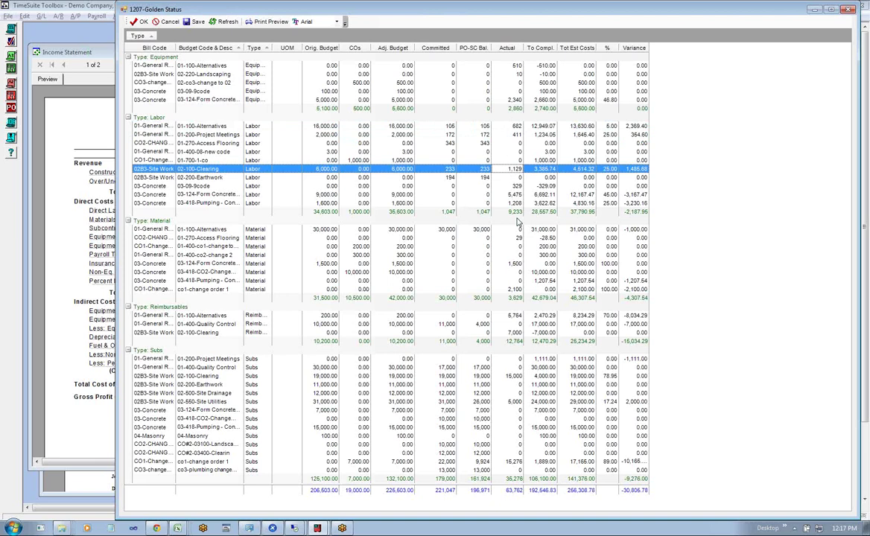
{"action": "key", "text": "Up"}
{"action": "key", "text": "Up"}
{"action": "key", "text": "Up"}
{"action": "key", "text": "Up"}
{"action": "key", "text": "Up"}
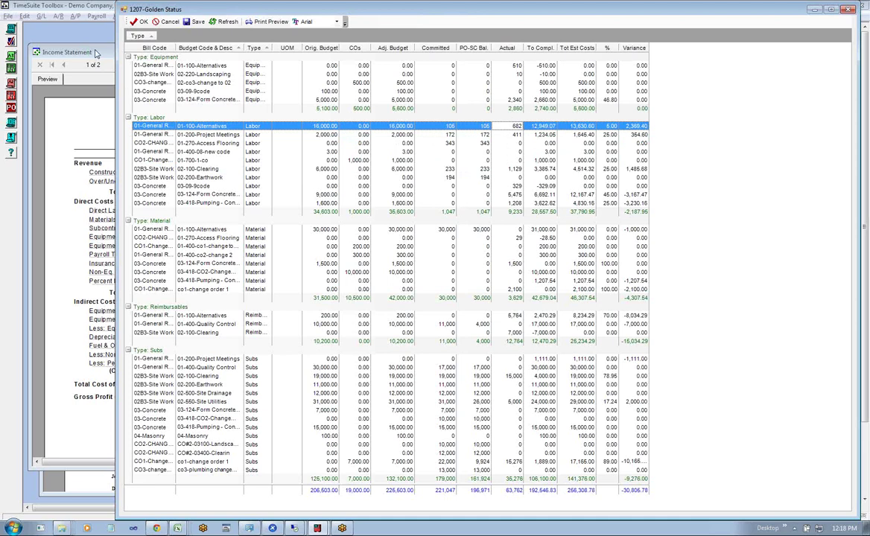
Accept the status grid and minimize the job reports covering the Summary of Contracts Report.
{"action": "left_click", "coordinate": [139, 22]}
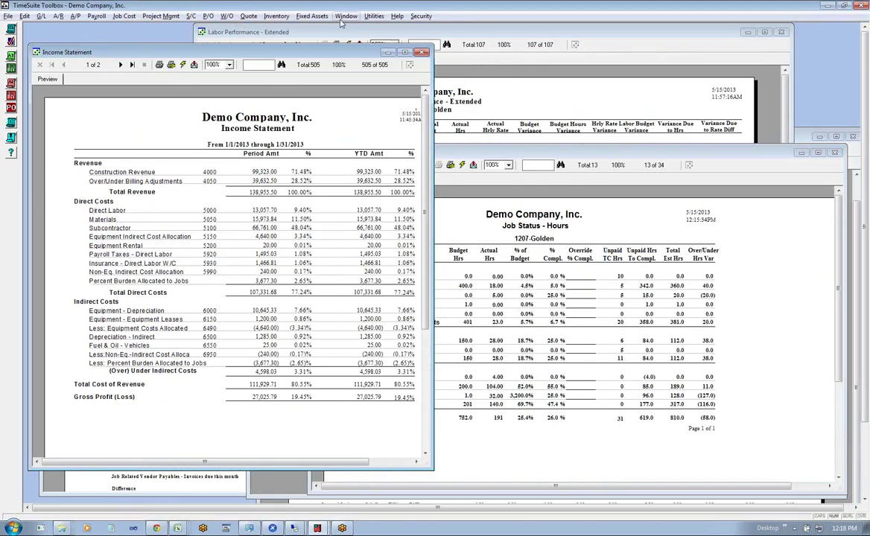
{"action": "left_click", "coordinate": [765, 35]}
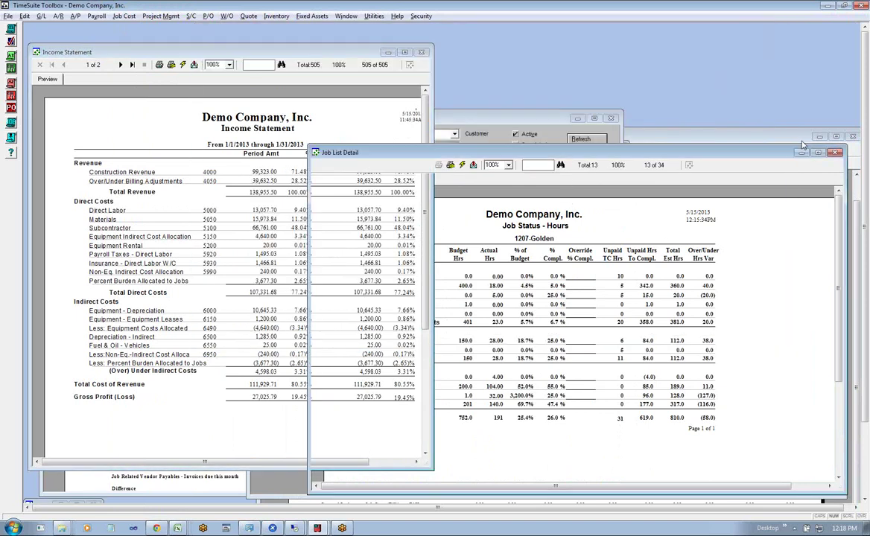
{"action": "left_click", "coordinate": [733, 138]}
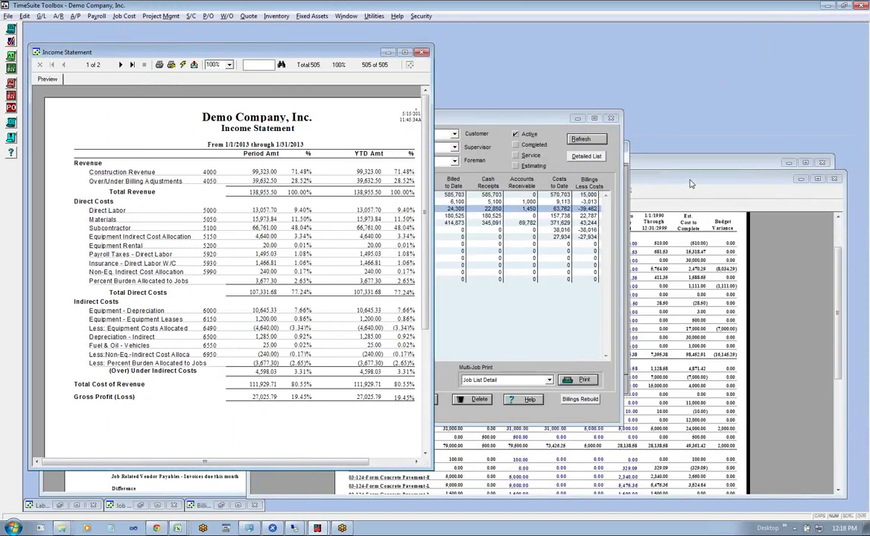
{"action": "left_click", "coordinate": [800, 179]}
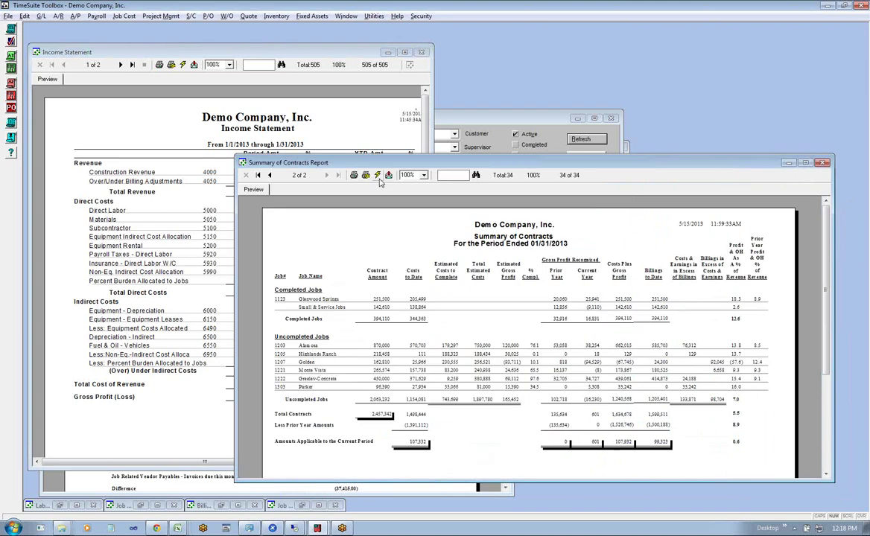
Refresh the Summary of Contracts Report with new parameter values, using As_of_Date 1/31/2013 and Budget_Method Job Status.
{"action": "left_click", "coordinate": [376, 175]}
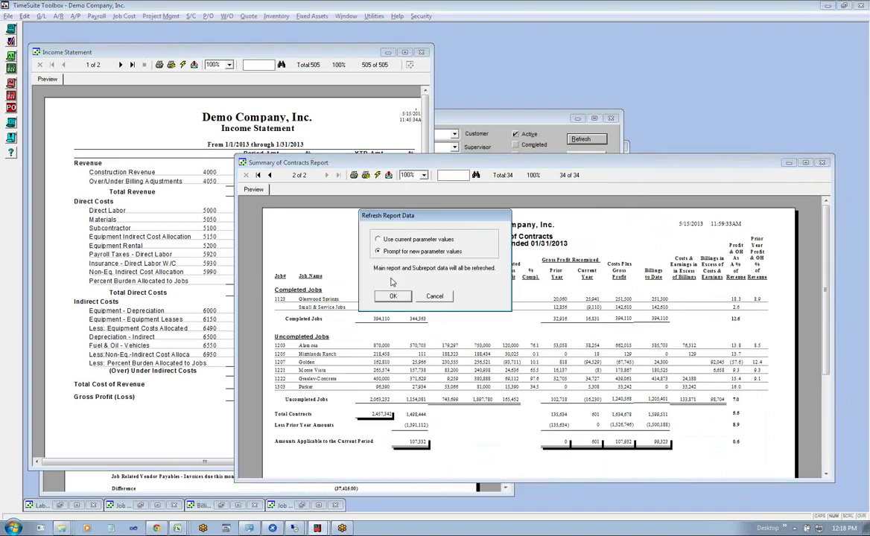
{"action": "left_click", "coordinate": [396, 297]}
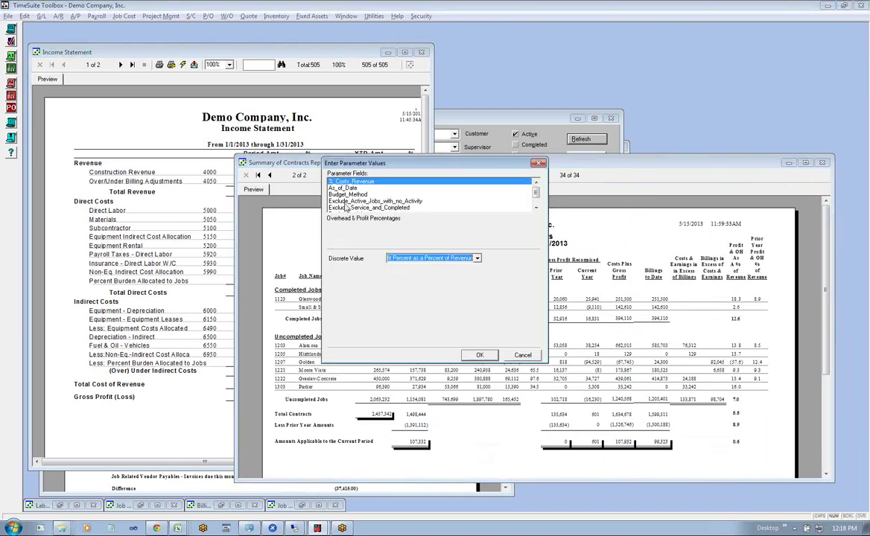
{"action": "left_click", "coordinate": [345, 189]}
{"action": "left_click", "coordinate": [390, 260]}
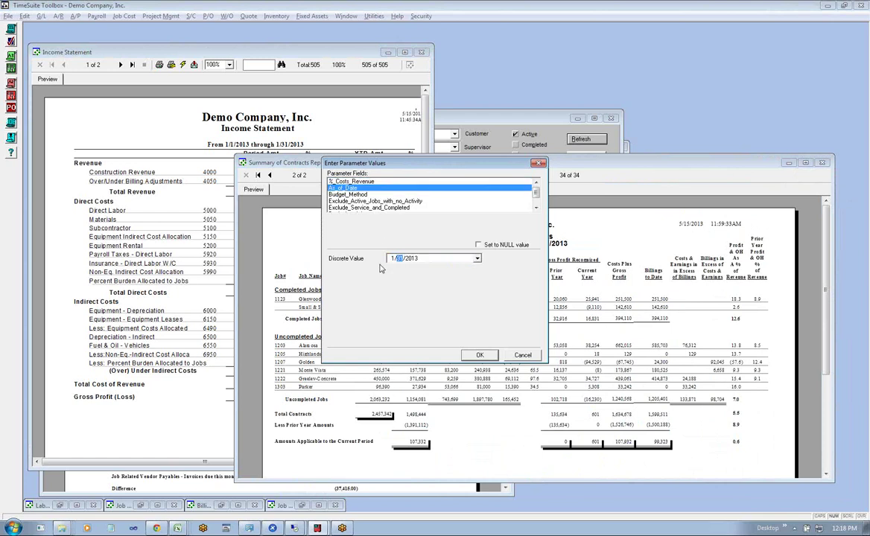
{"action": "left_click", "coordinate": [329, 194]}
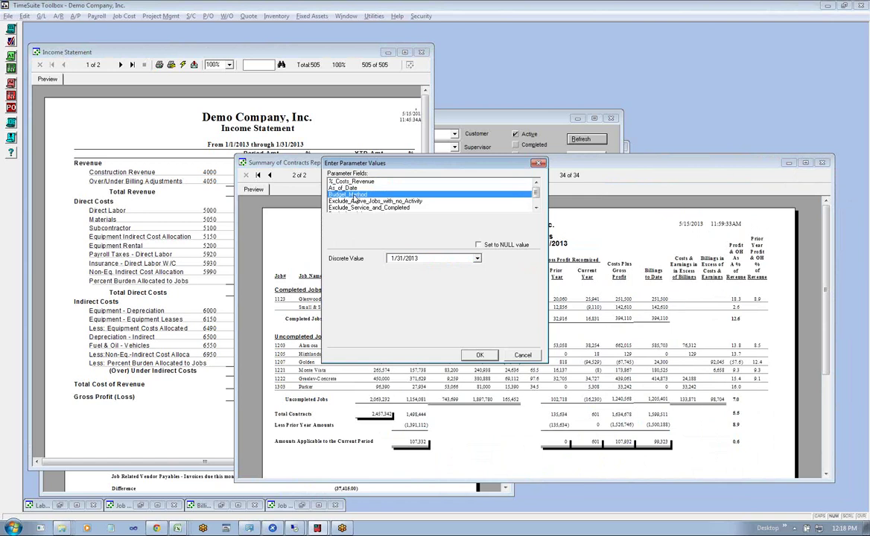
{"action": "left_click", "coordinate": [478, 258]}
{"action": "left_click", "coordinate": [406, 284]}
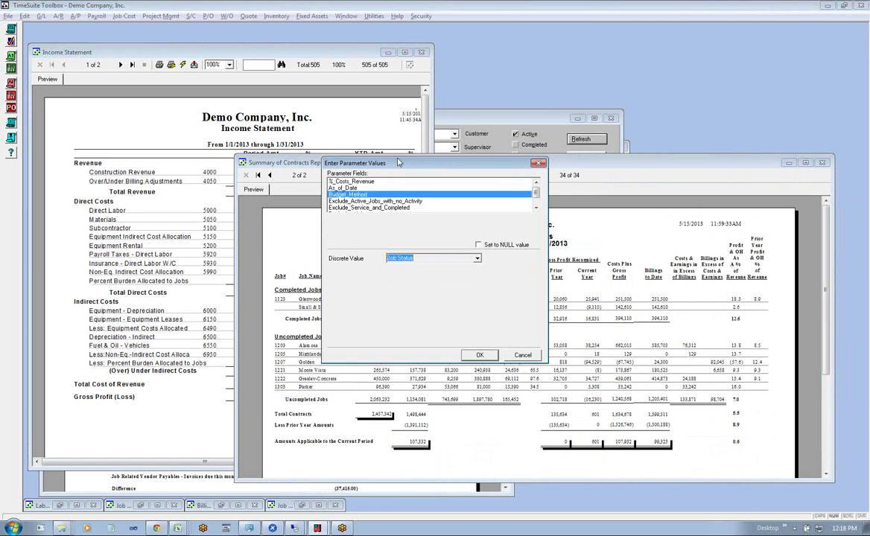
{"action": "key", "text": "Return"}
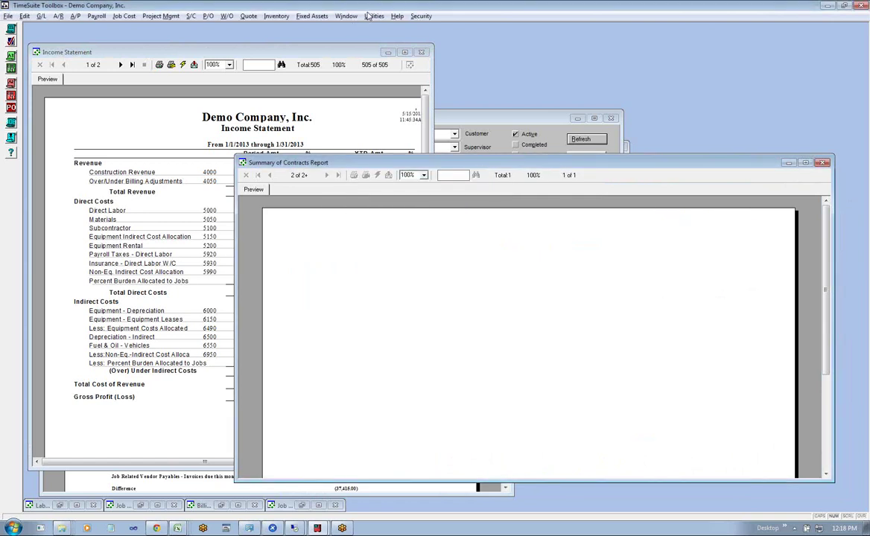
{"action": "left_click", "coordinate": [373, 15]}
{"action": "mouse_move", "coordinate": [396, 83]}
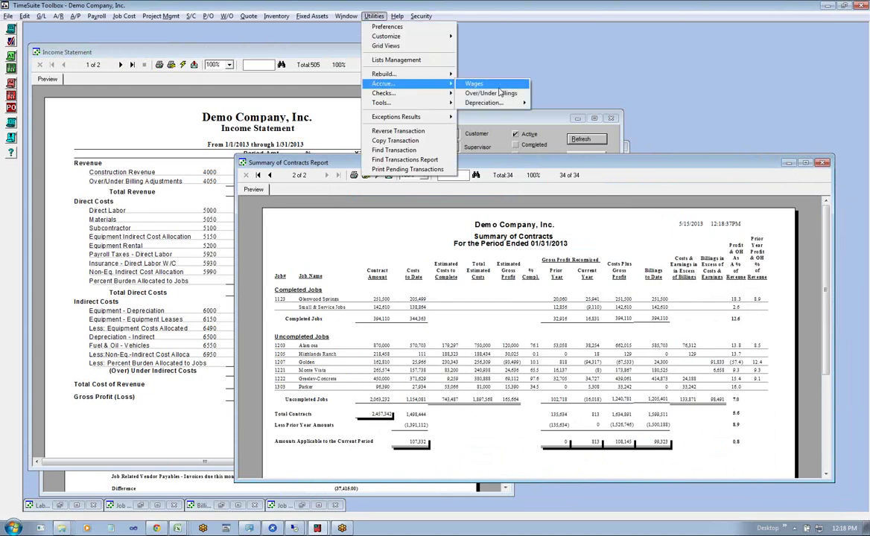
{"action": "left_click", "coordinate": [493, 94]}
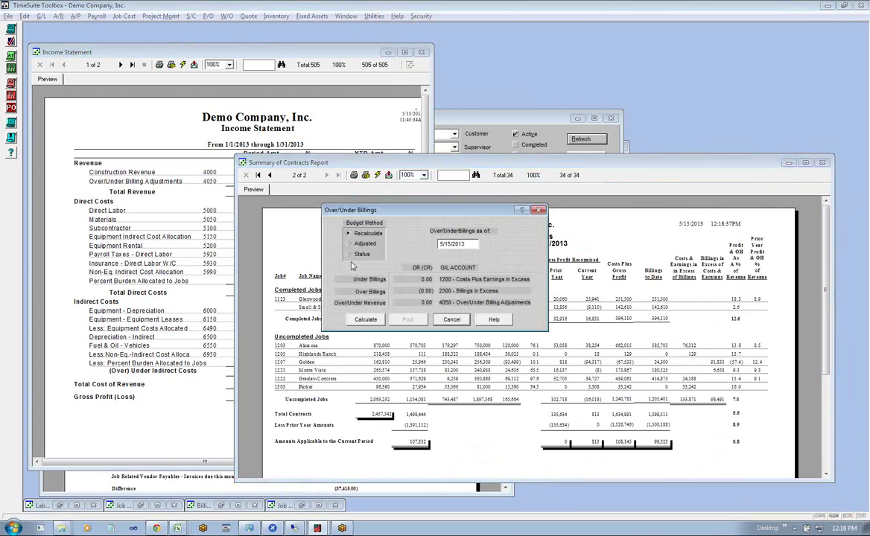
{"action": "left_click", "coordinate": [354, 255]}
{"action": "key", "text": "Escape"}
{"action": "left_click", "coordinate": [376, 176]}
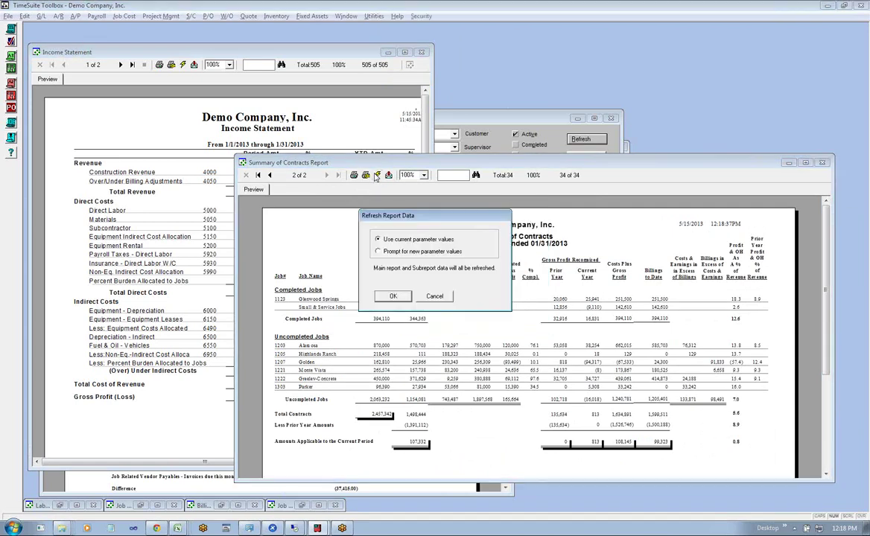
{"action": "left_click", "coordinate": [440, 297]}
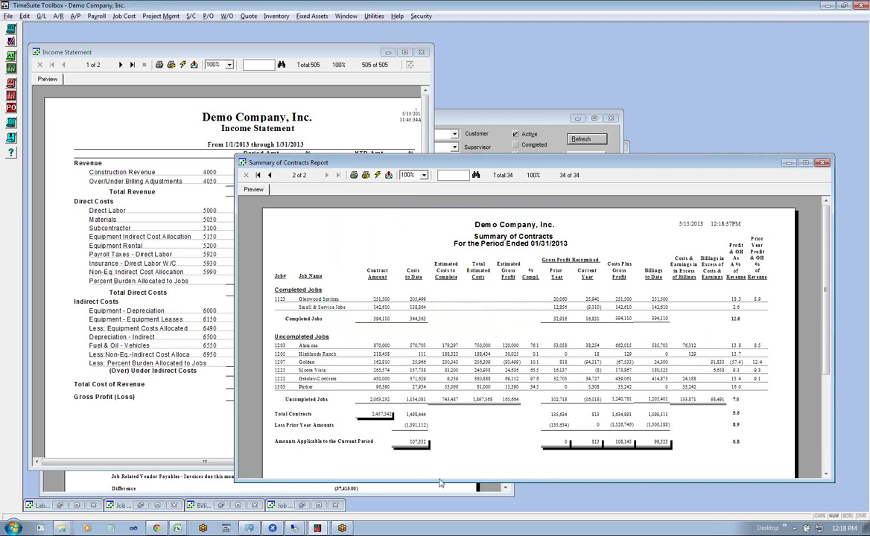
View the Billing Commitment Analysis report and return to the Summary of Contracts Report.
{"action": "mouse_move", "coordinate": [316, 528]}
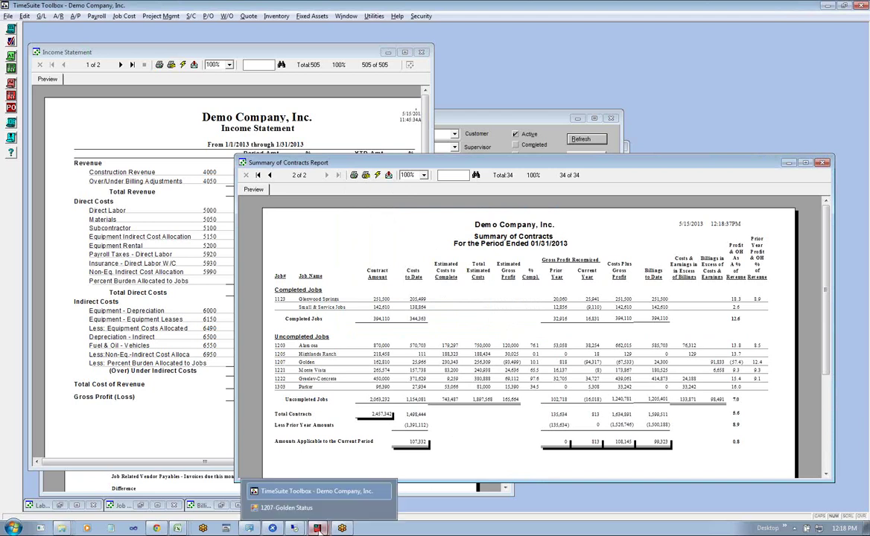
{"action": "left_click", "coordinate": [292, 487]}
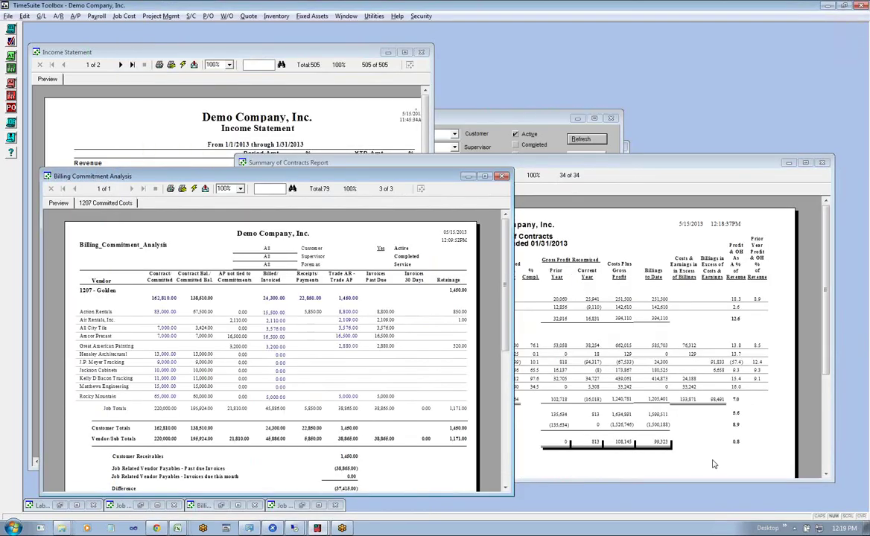
{"action": "left_click", "coordinate": [711, 463]}
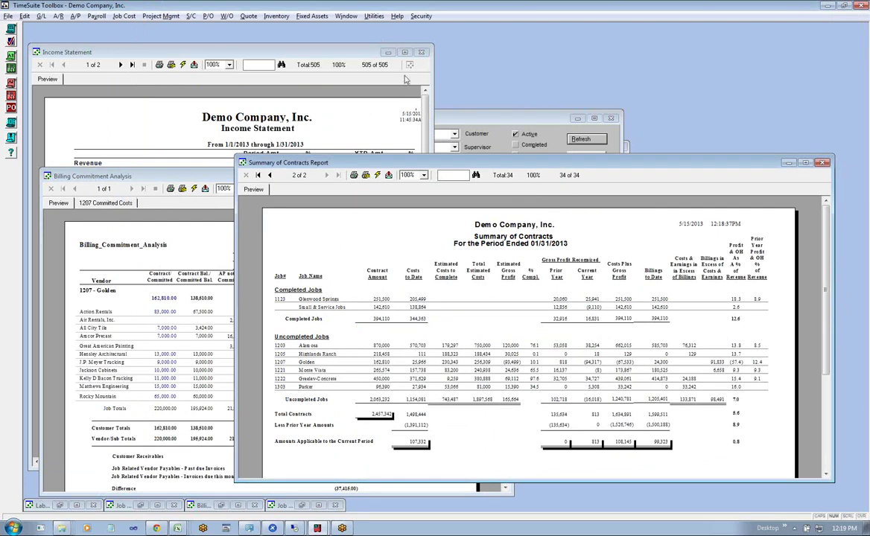
Calculate and post the Over/Under Billings accrual as of 1/31/2013 using the Status budget method.
{"action": "left_click", "coordinate": [374, 15]}
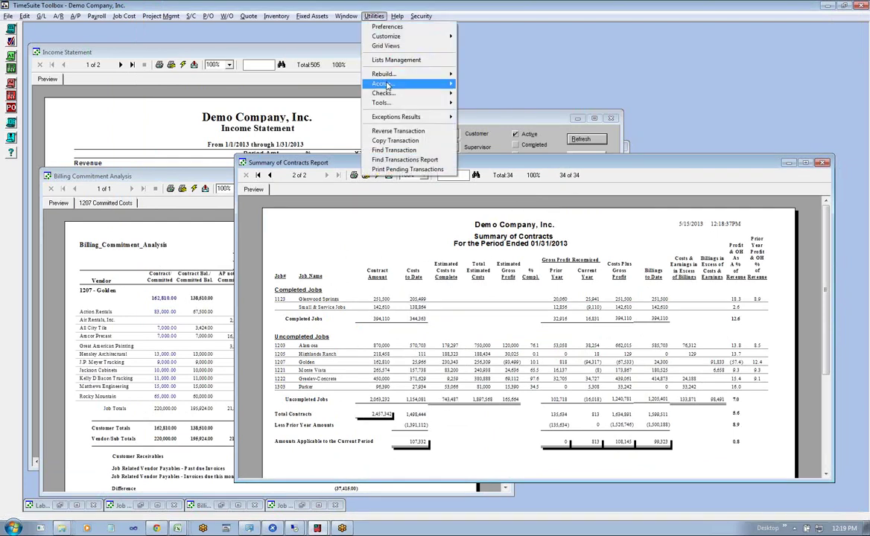
{"action": "mouse_move", "coordinate": [387, 87]}
{"action": "left_click", "coordinate": [521, 99]}
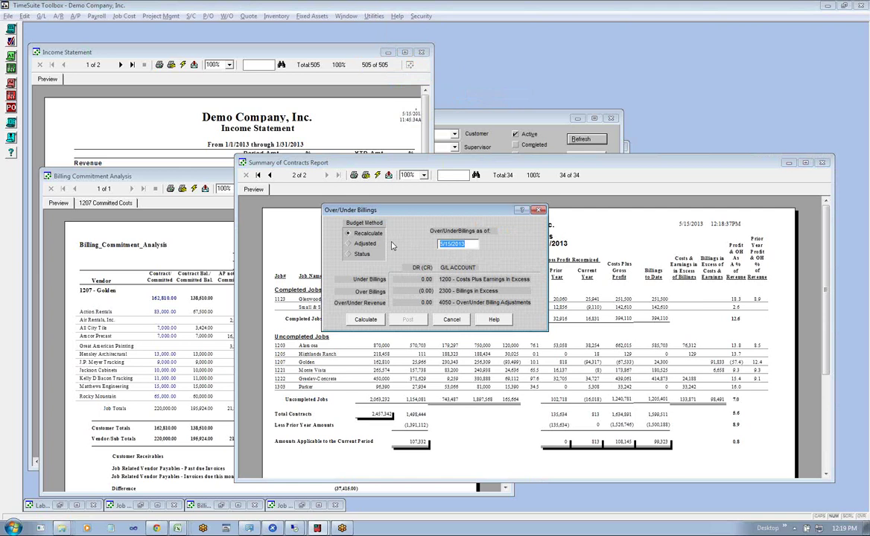
{"action": "type", "text": "0"}
{"action": "left_click", "coordinate": [362, 255]}
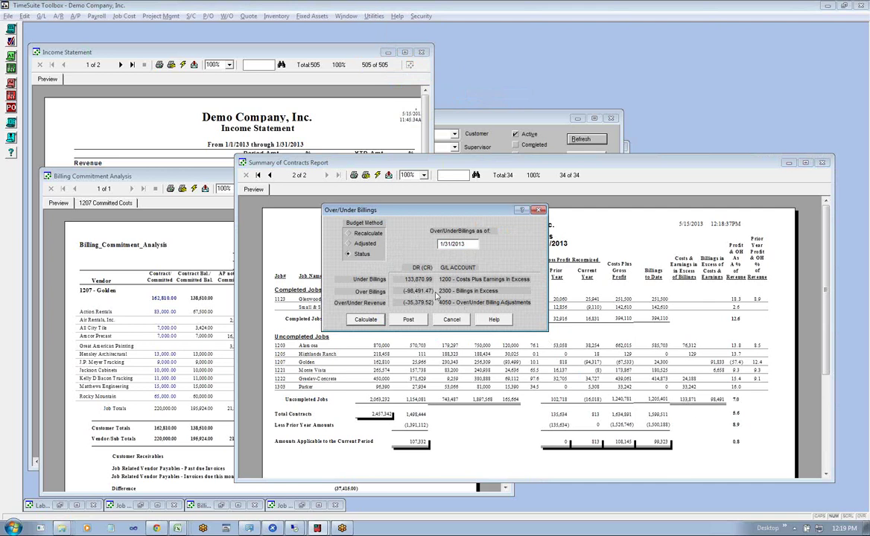
{"action": "left_click", "coordinate": [398, 317]}
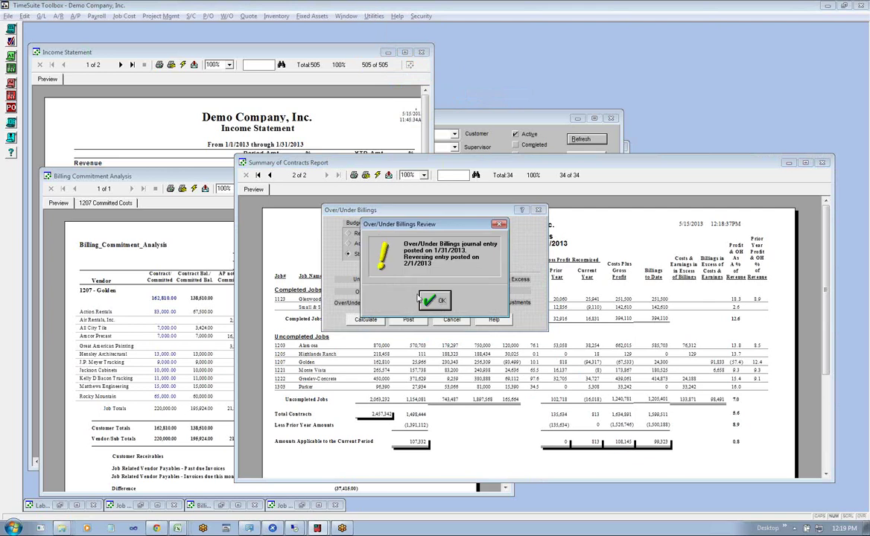
{"action": "left_click", "coordinate": [432, 300]}
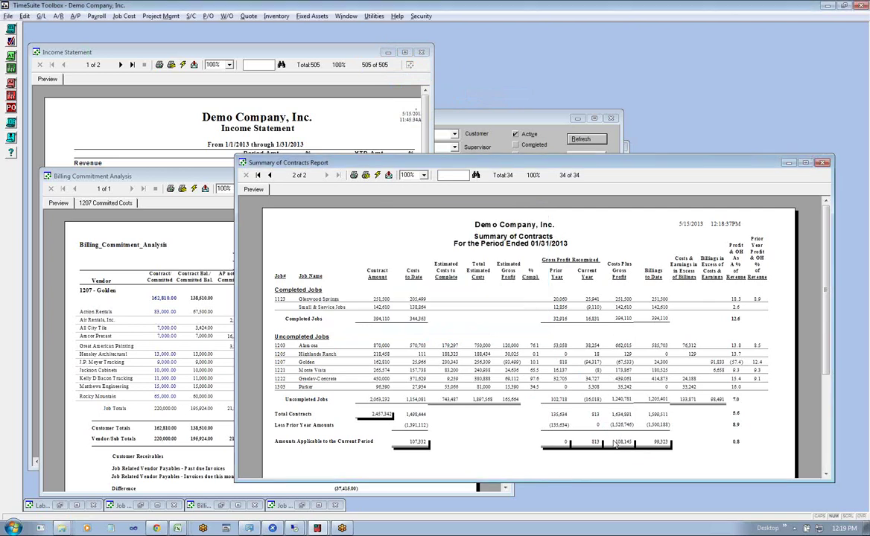
Refresh the Income Statement with its current parameter values and check its second page against the Summary of Contracts Report.
{"action": "left_click", "coordinate": [154, 109]}
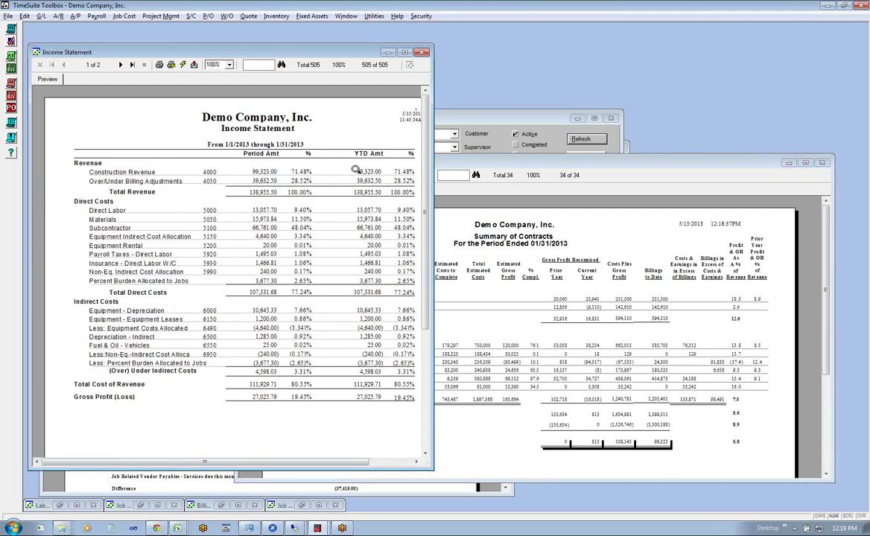
{"action": "left_click", "coordinate": [182, 65]}
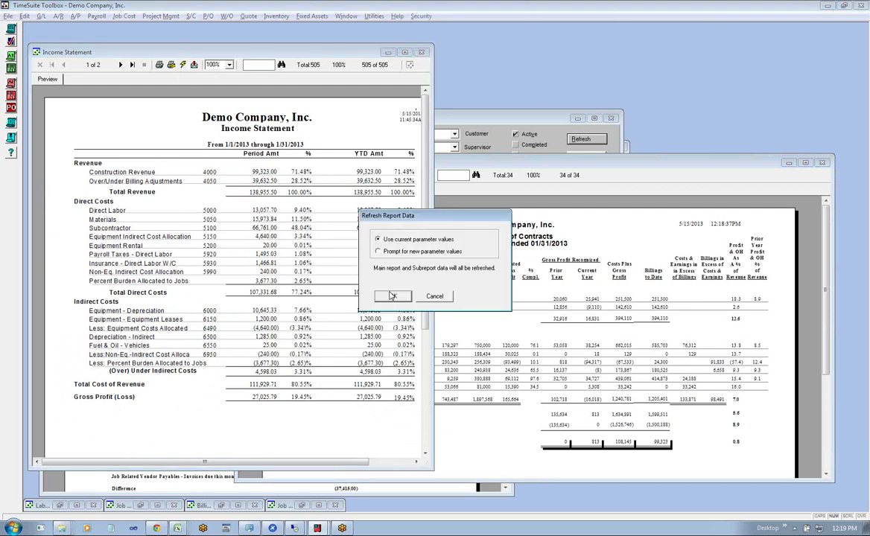
{"action": "left_click", "coordinate": [357, 270]}
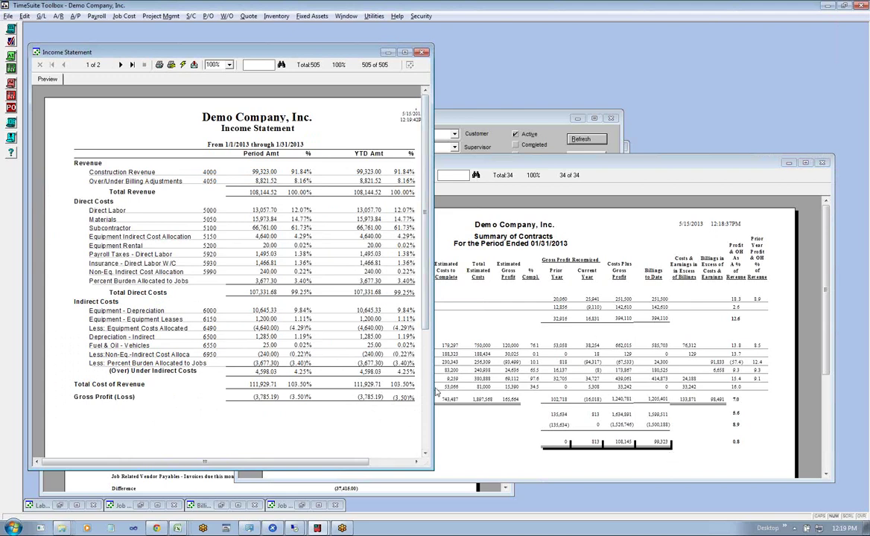
{"action": "left_click", "coordinate": [120, 65]}
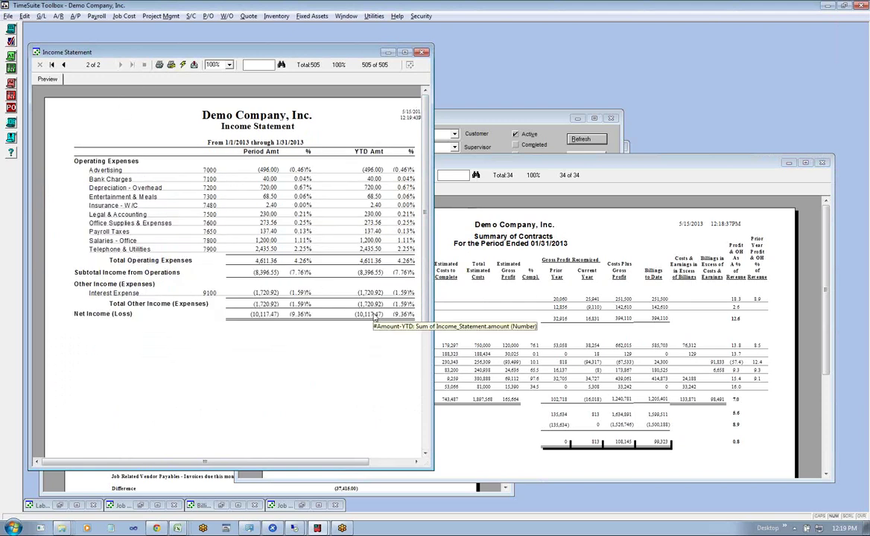
{"action": "left_click", "coordinate": [688, 450]}
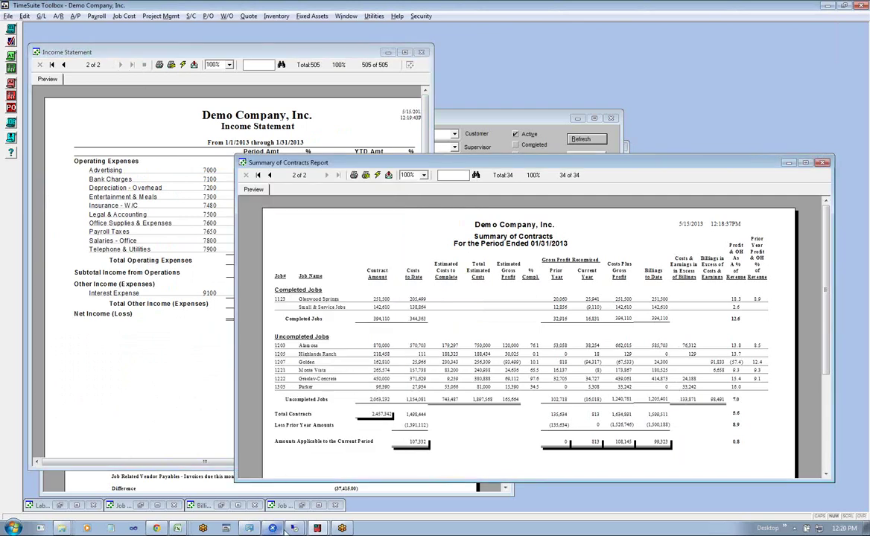
Bring up the 1207-Golden Status window, review the percent complete of its Labor lines, and return to the report windows.
{"action": "mouse_move", "coordinate": [273, 528]}
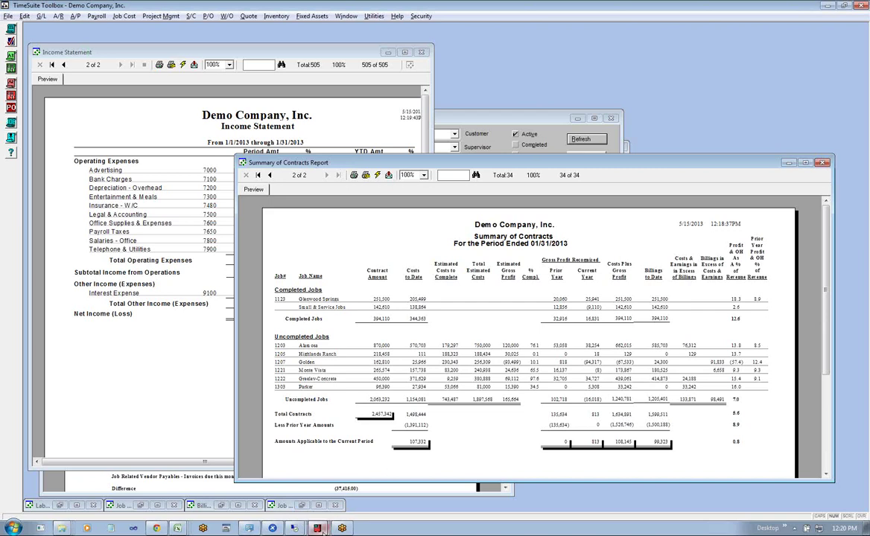
{"action": "left_click", "coordinate": [307, 508]}
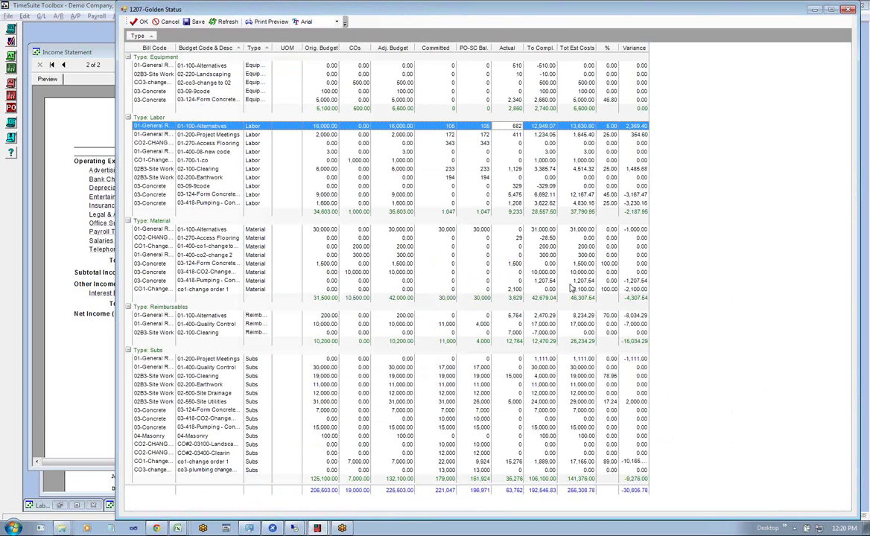
{"action": "left_click", "coordinate": [608, 129]}
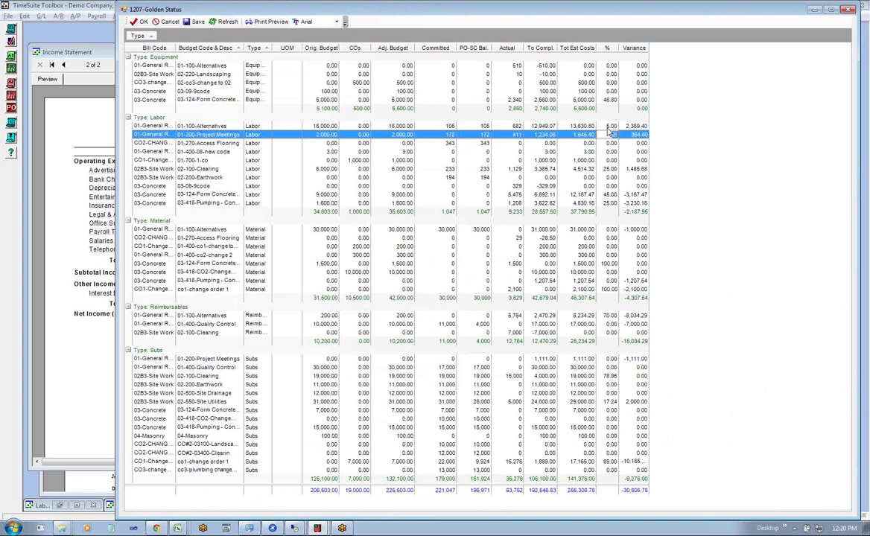
{"action": "left_click", "coordinate": [609, 142]}
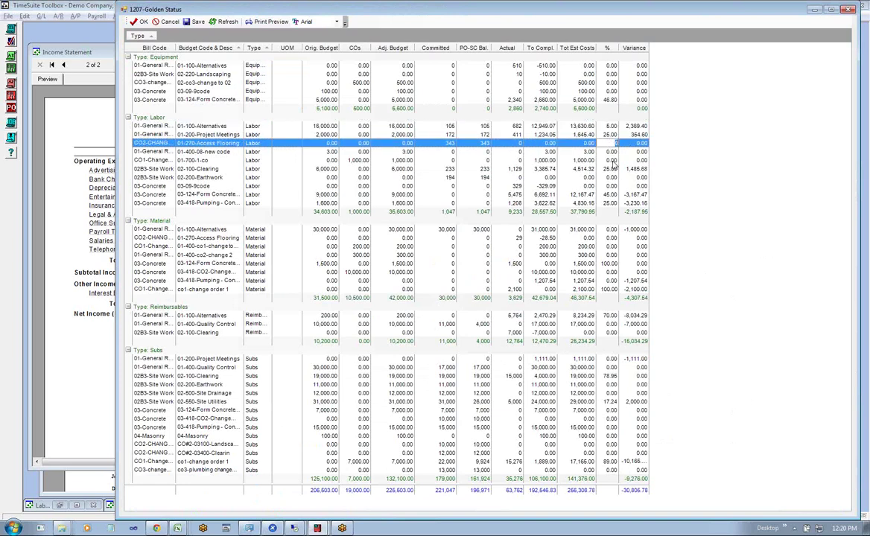
{"action": "left_click", "coordinate": [612, 177]}
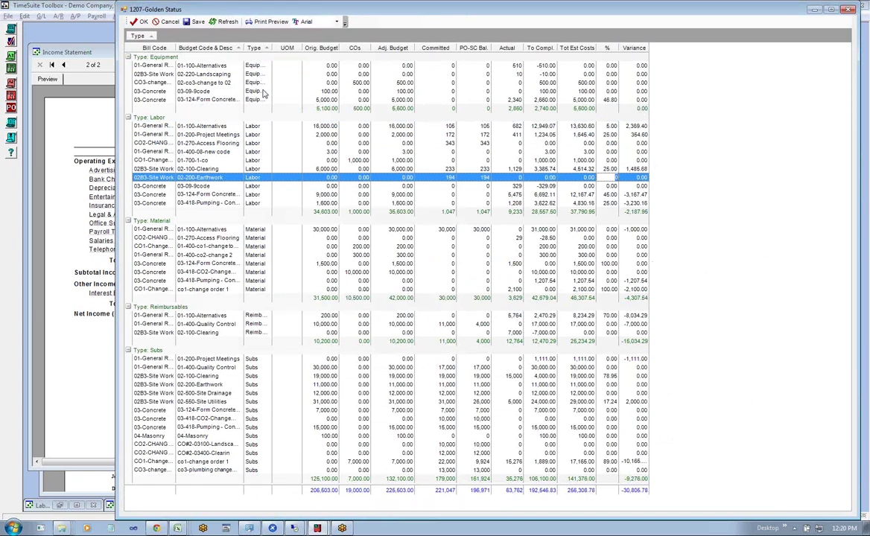
{"action": "left_click", "coordinate": [92, 128]}
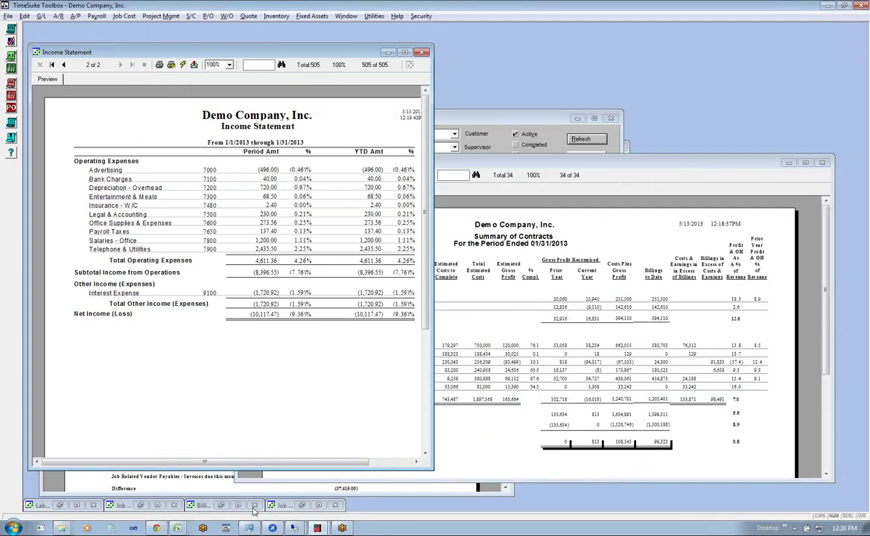
Switch to the Cost Control - 2013 May spreadsheet and review its concept questions, from the 3 Cost Control Mechanisms back to Session 1's first question.
{"action": "left_click", "coordinate": [157, 528]}
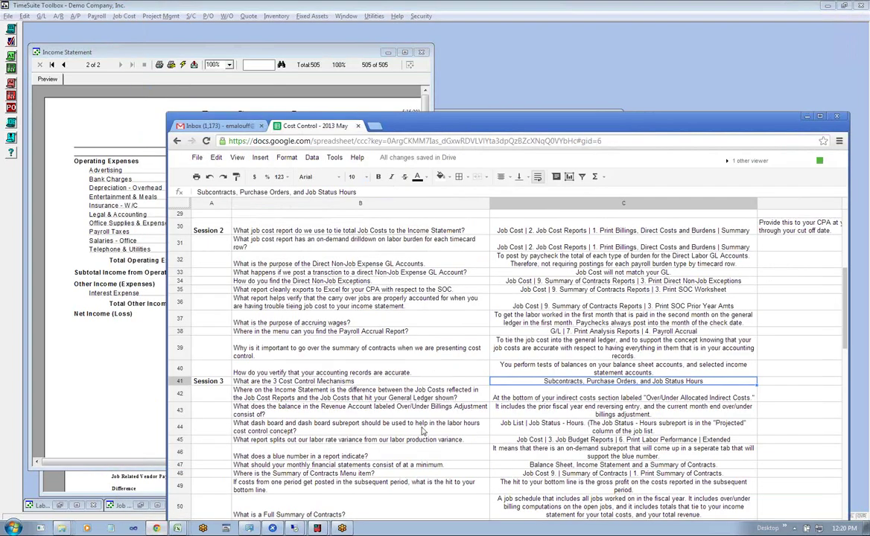
{"action": "left_click", "coordinate": [352, 372]}
{"action": "left_click", "coordinate": [354, 380]}
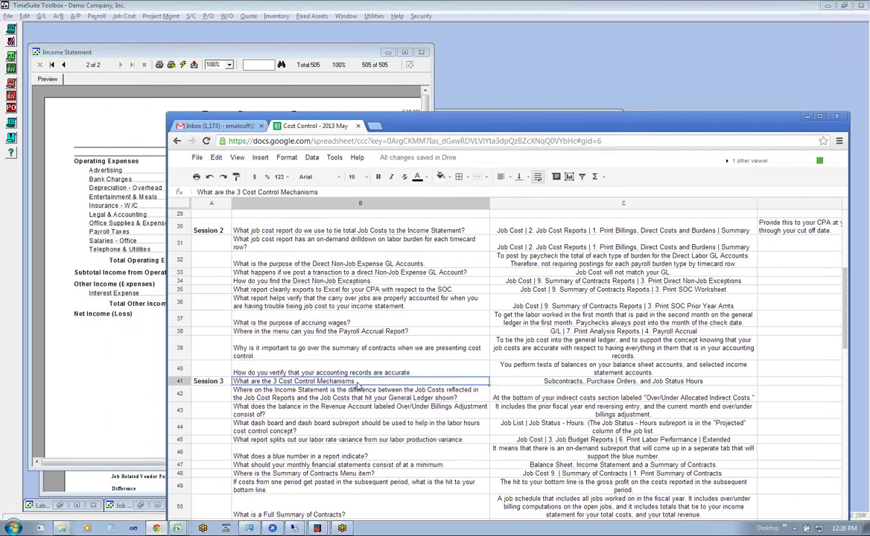
{"action": "left_click", "coordinate": [408, 399]}
{"action": "left_click", "coordinate": [362, 348]}
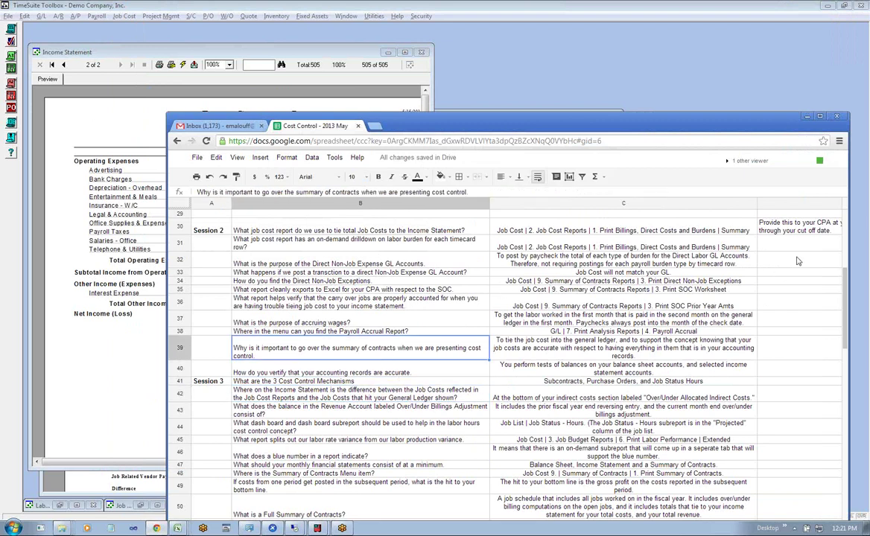
{"action": "left_click_drag", "start_coordinate": [845, 277], "coordinate": [846, 239]}
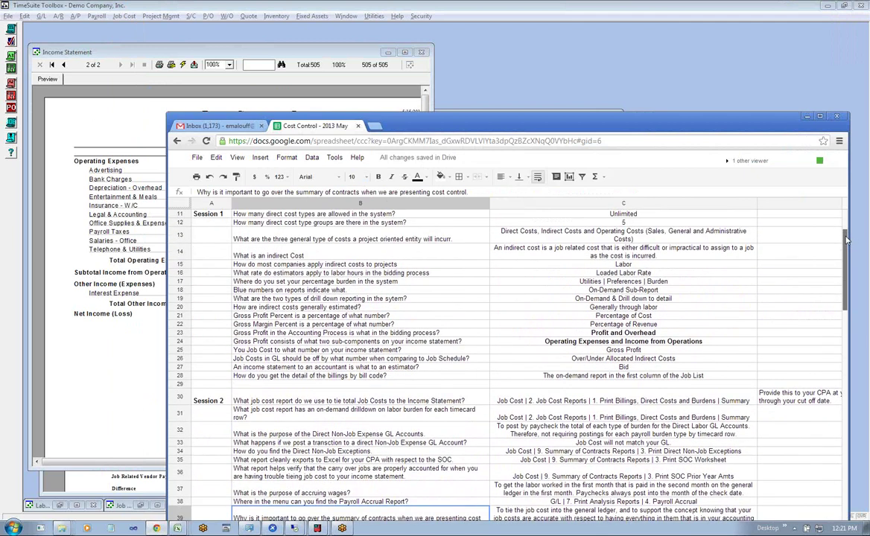
{"action": "left_click", "coordinate": [281, 215]}
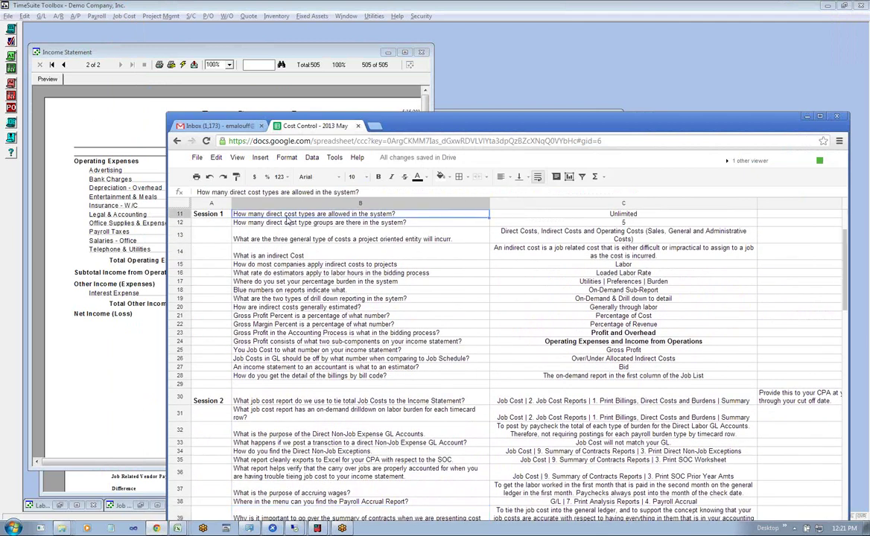
Back in TimeSuite, check the cost groups available for the Equipment direct cost type and drill down into job 1203 Alamosa's costs and billings.
{"action": "left_click", "coordinate": [116, 44]}
{"action": "left_click", "coordinate": [124, 16]}
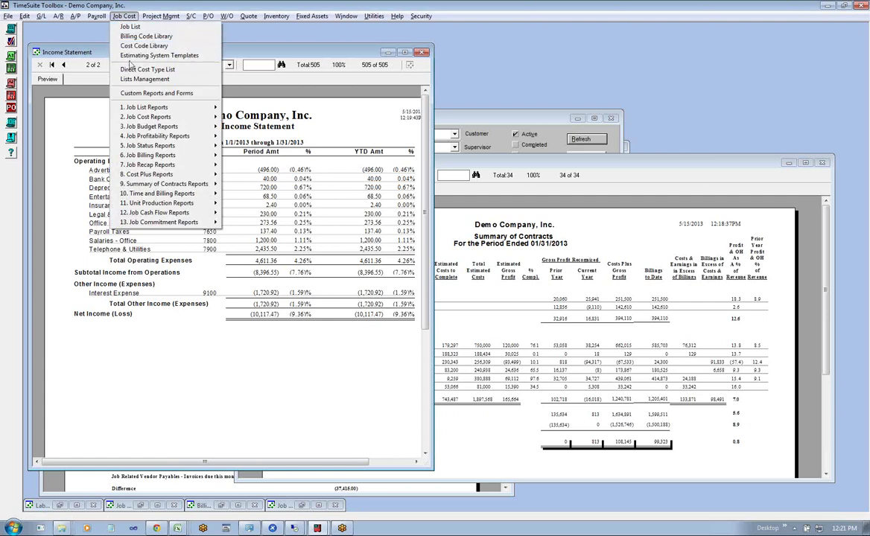
{"action": "left_click", "coordinate": [130, 69]}
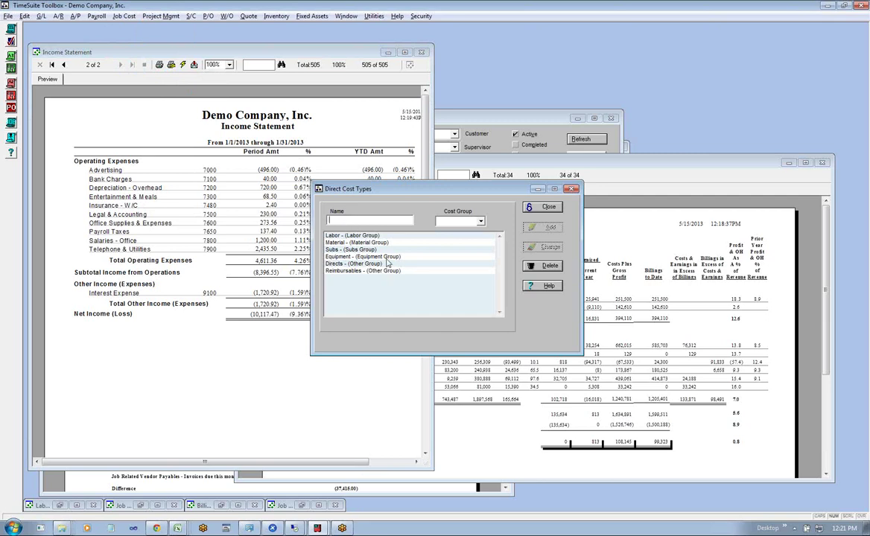
{"action": "left_click", "coordinate": [356, 256]}
{"action": "left_click", "coordinate": [480, 221]}
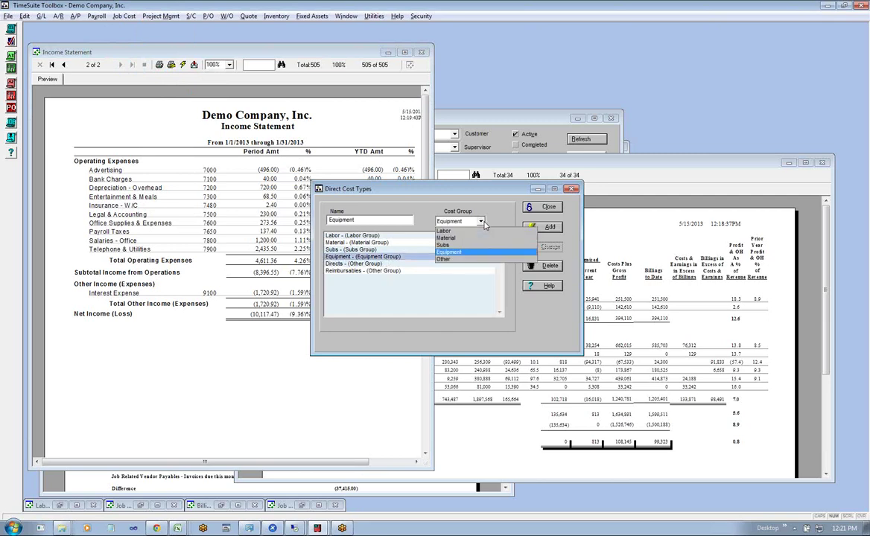
{"action": "left_click", "coordinate": [451, 252]}
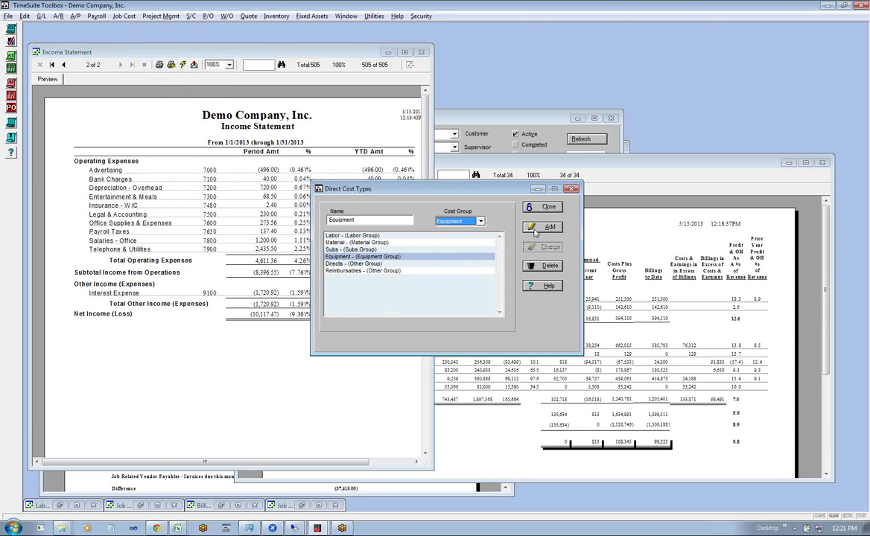
{"action": "left_click", "coordinate": [549, 207]}
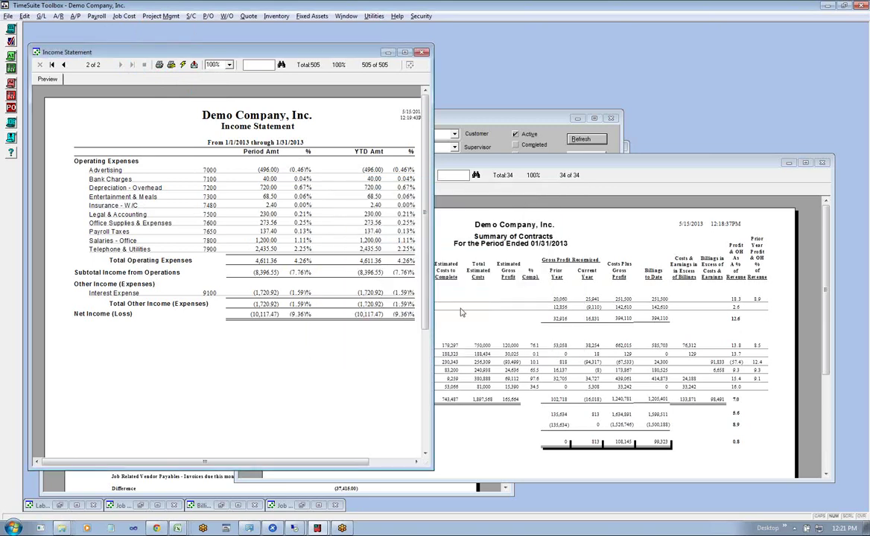
{"action": "double_click", "coordinate": [451, 349]}
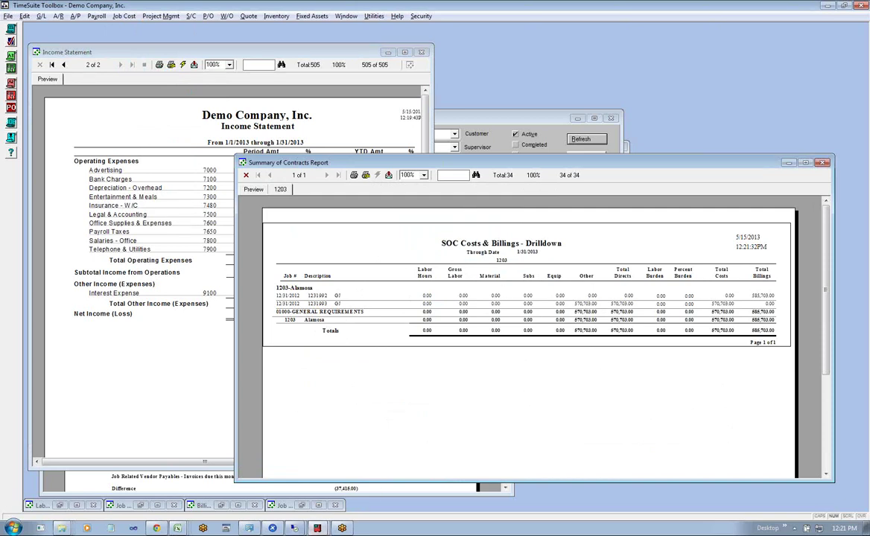
Return to the Cost Control spreadsheet, review the Session 1 questions on cost type groups and general cost types, and reposition its window.
{"action": "left_click", "coordinate": [178, 527]}
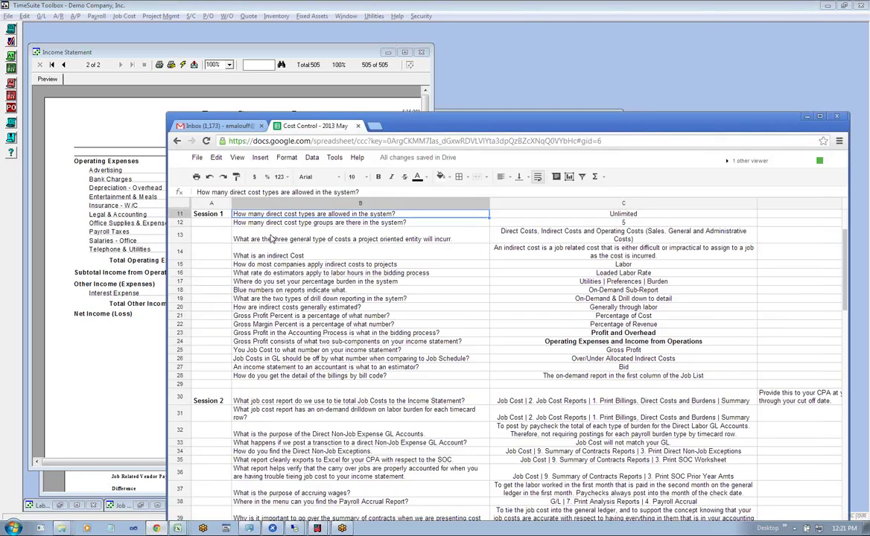
{"action": "left_click", "coordinate": [277, 224]}
{"action": "left_click", "coordinate": [268, 240]}
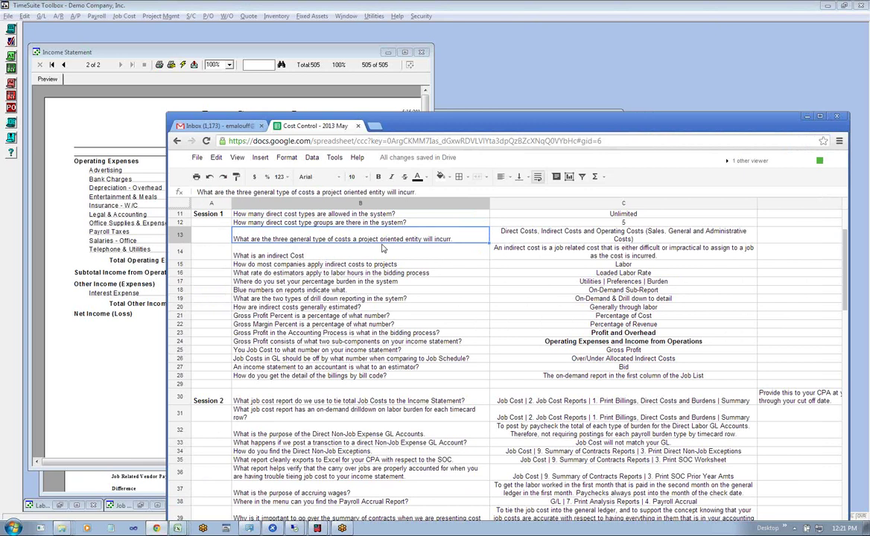
{"action": "left_click_drag", "start_coordinate": [460, 128], "coordinate": [414, 64]}
{"action": "left_click_drag", "start_coordinate": [432, 44], "coordinate": [432, 38]}
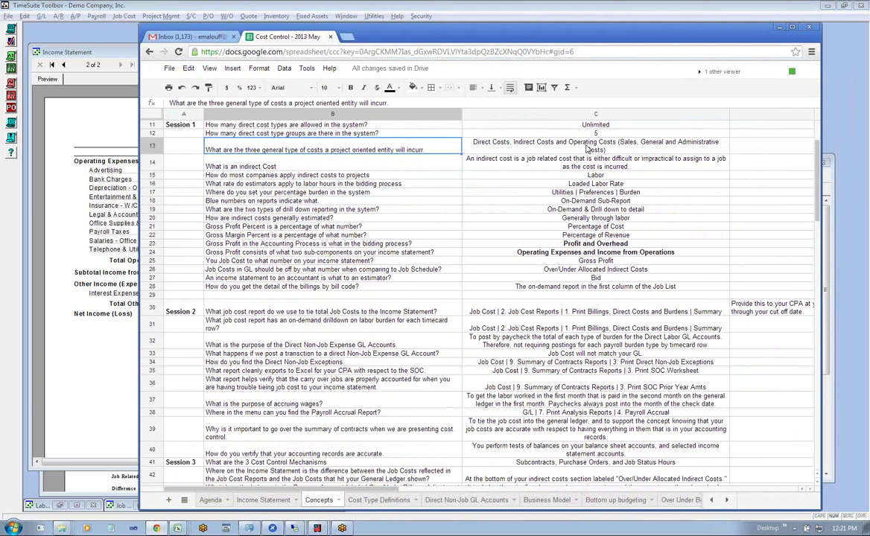
Open the Income Statement sheet and examine the Direct Costs, Indirect Costs and Operating Expenses lines of the income statement layout.
{"action": "left_click", "coordinate": [270, 502]}
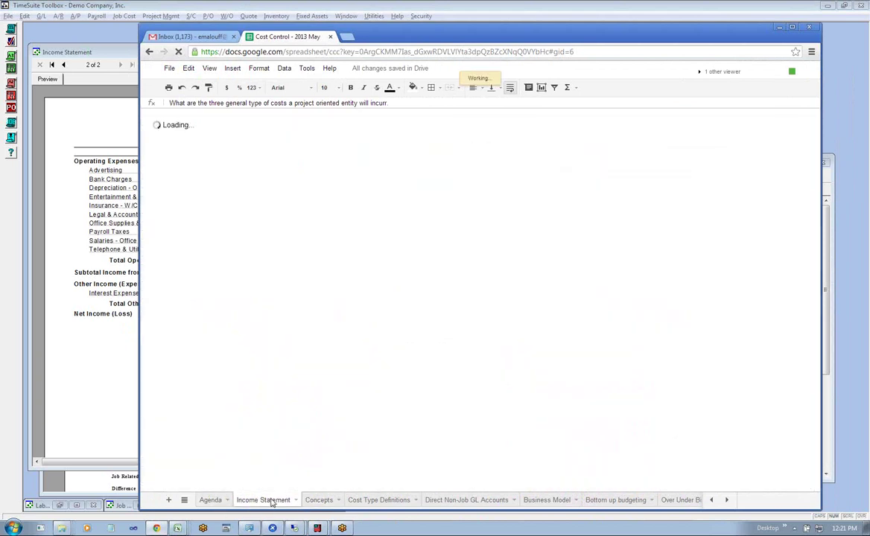
{"action": "left_click", "coordinate": [195, 179]}
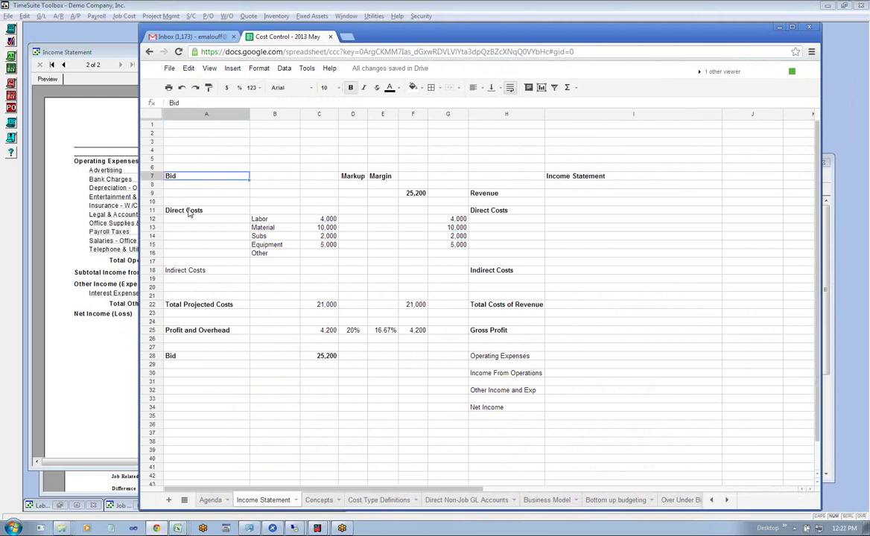
{"action": "left_click", "coordinate": [488, 212]}
{"action": "left_click", "coordinate": [492, 271]}
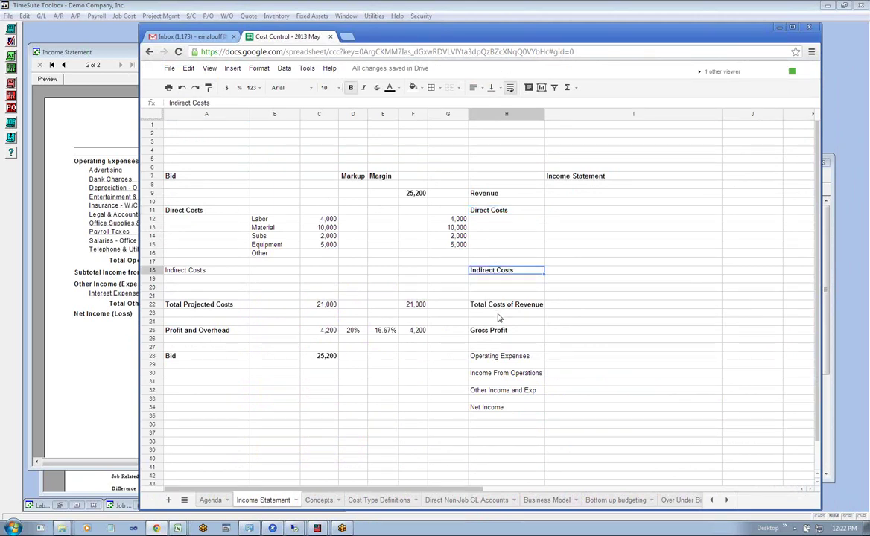
{"action": "left_click", "coordinate": [483, 359]}
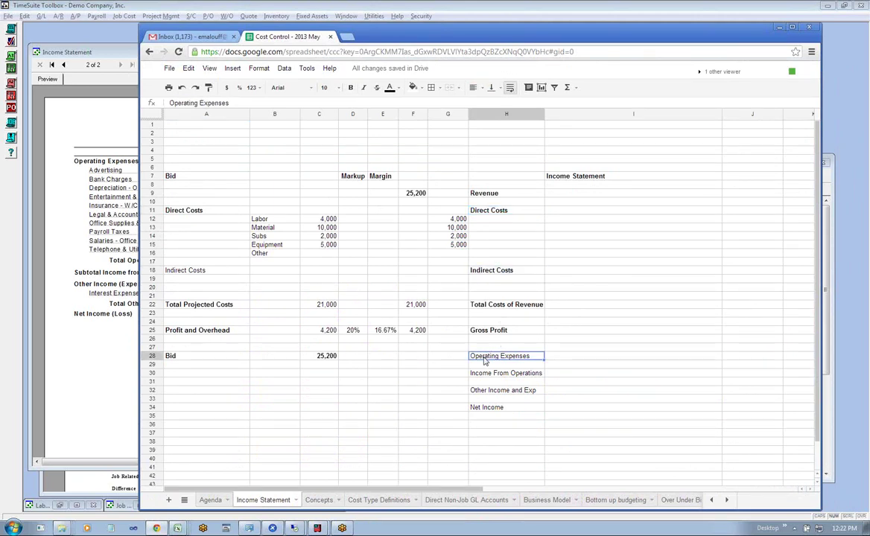
{"action": "left_click", "coordinate": [573, 178]}
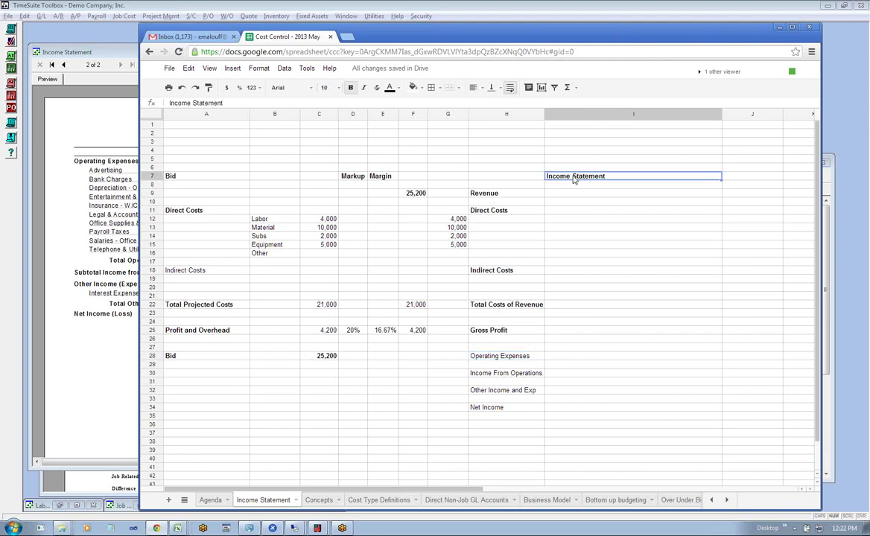
Examine the Bid side of the sheet, covering its Direct Costs, the Labor amount and Indirect Costs.
{"action": "left_click", "coordinate": [181, 178]}
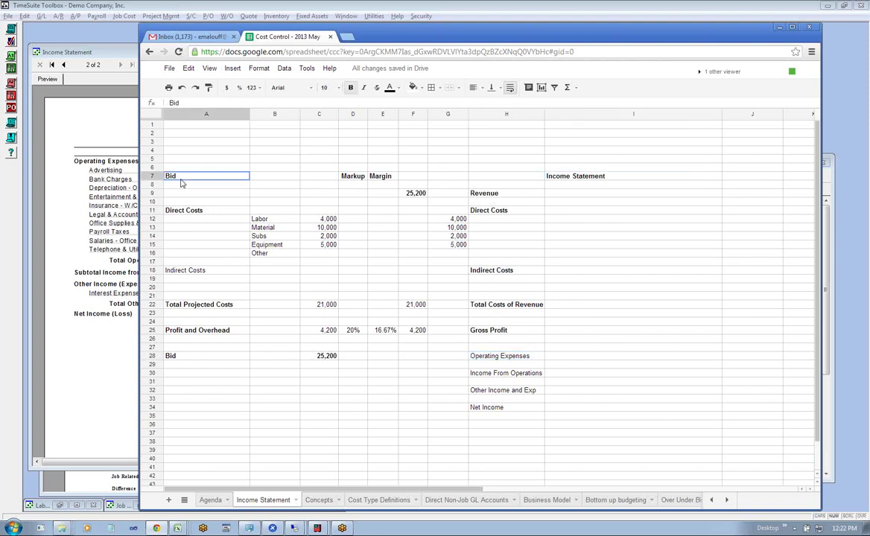
{"action": "left_click", "coordinate": [171, 211]}
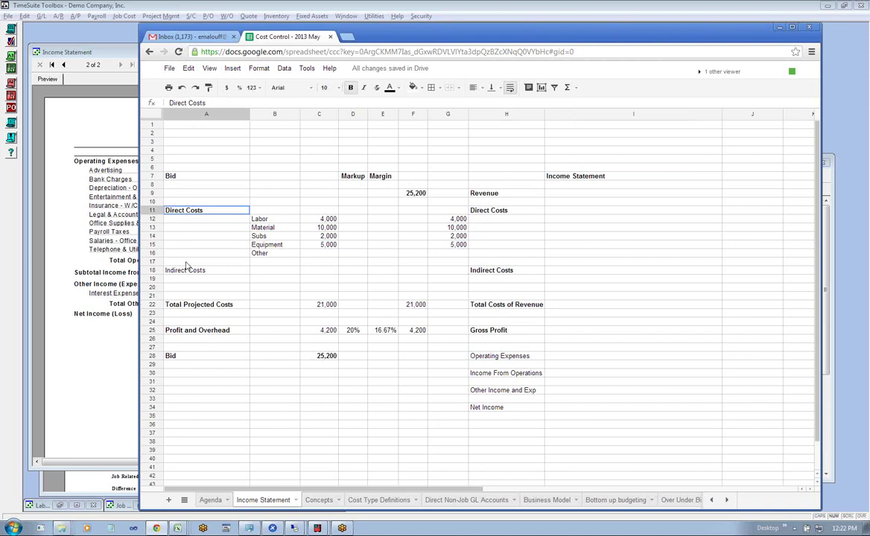
{"action": "left_click", "coordinate": [187, 272]}
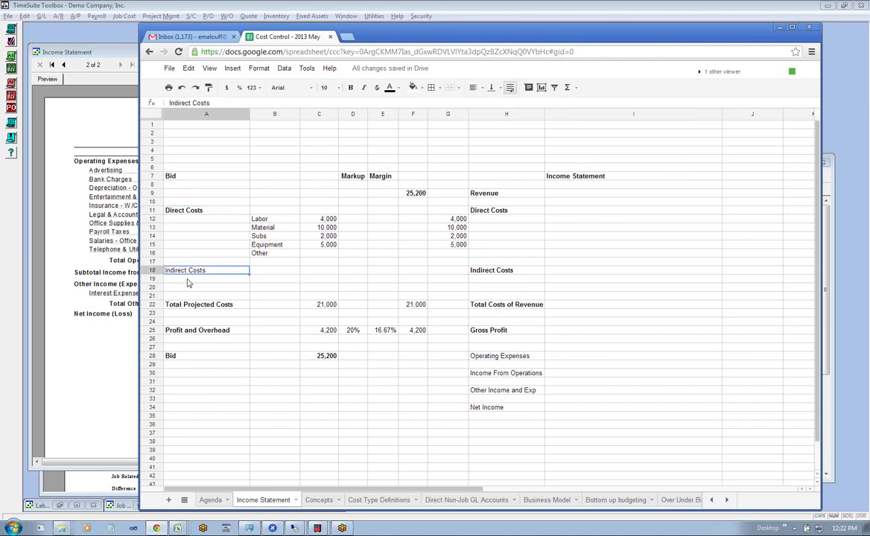
{"action": "left_click", "coordinate": [327, 220]}
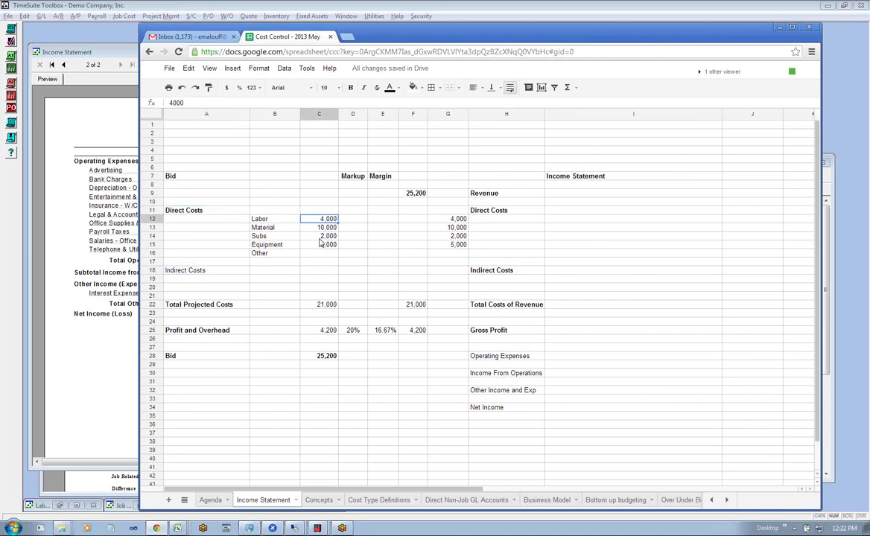
{"action": "left_click", "coordinate": [195, 273]}
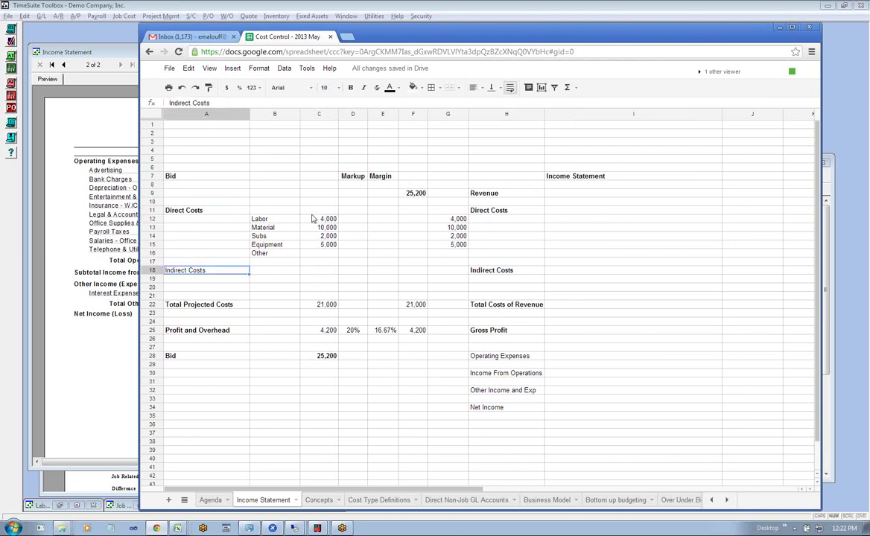
Compare the bid's Total Projected Costs with Total Costs of Revenue, and its Profit and Overhead with Gross Profit.
{"action": "left_click", "coordinate": [222, 305]}
{"action": "left_click", "coordinate": [311, 305]}
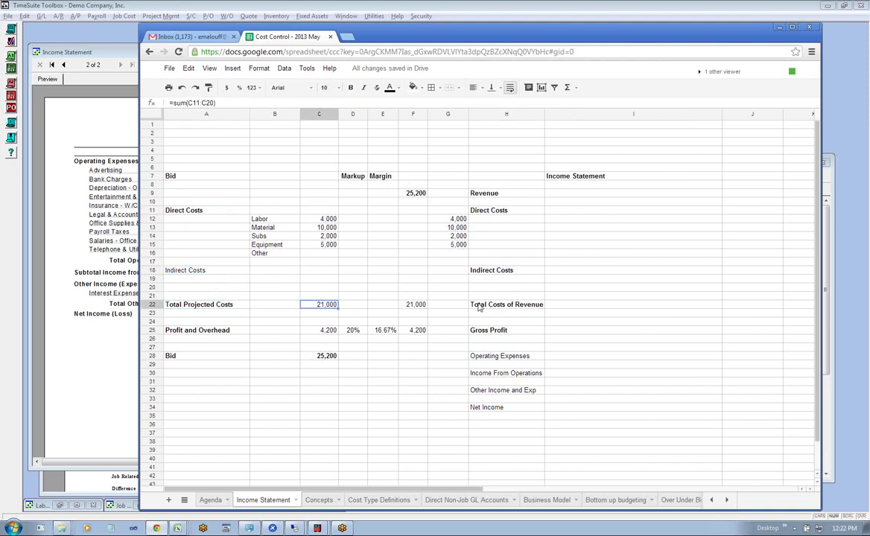
{"action": "left_click", "coordinate": [215, 306]}
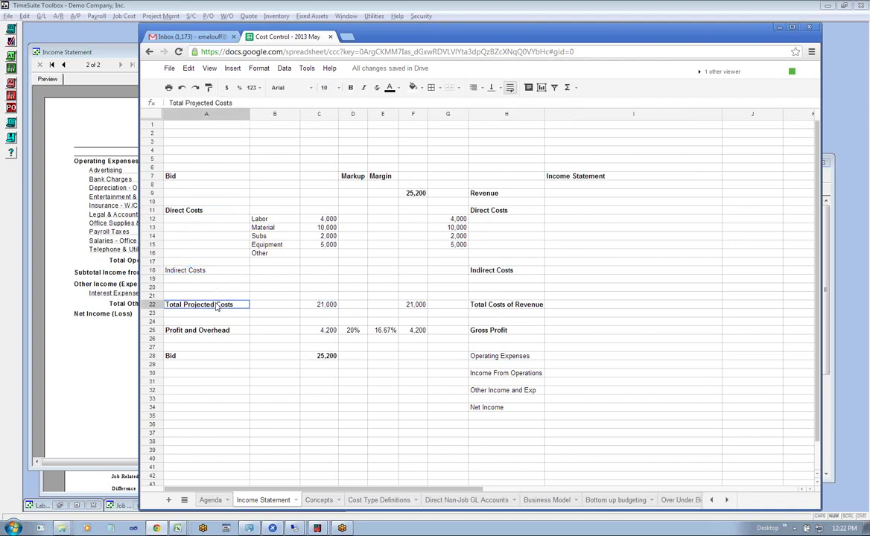
{"action": "left_click", "coordinate": [484, 304]}
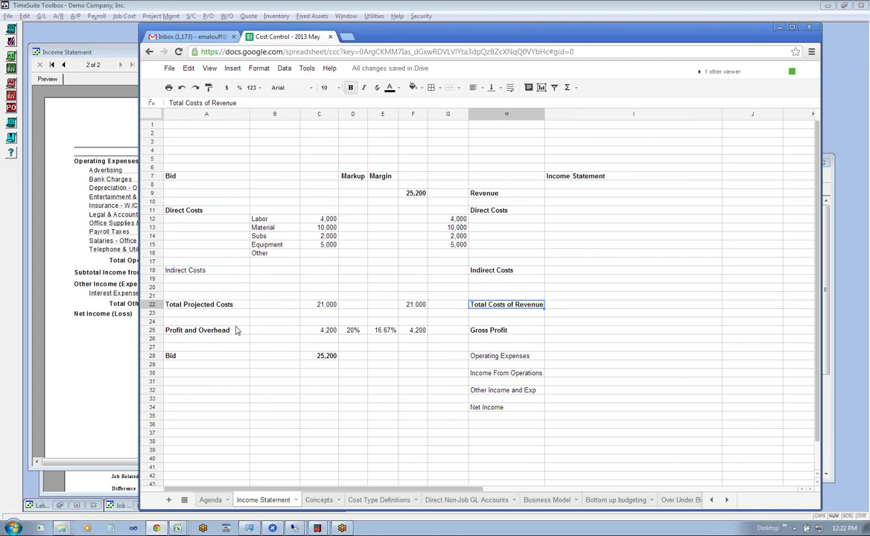
{"action": "left_click", "coordinate": [211, 333]}
{"action": "left_click", "coordinate": [322, 332]}
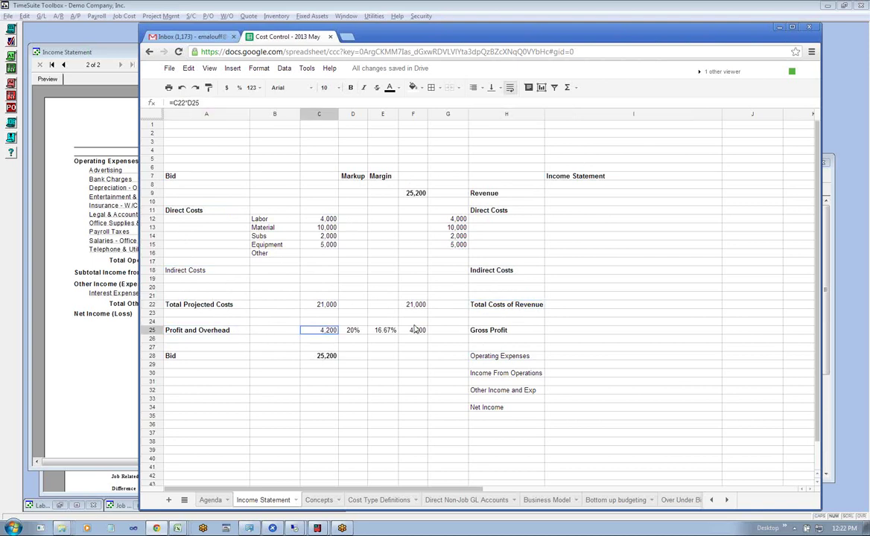
{"action": "left_click", "coordinate": [496, 333]}
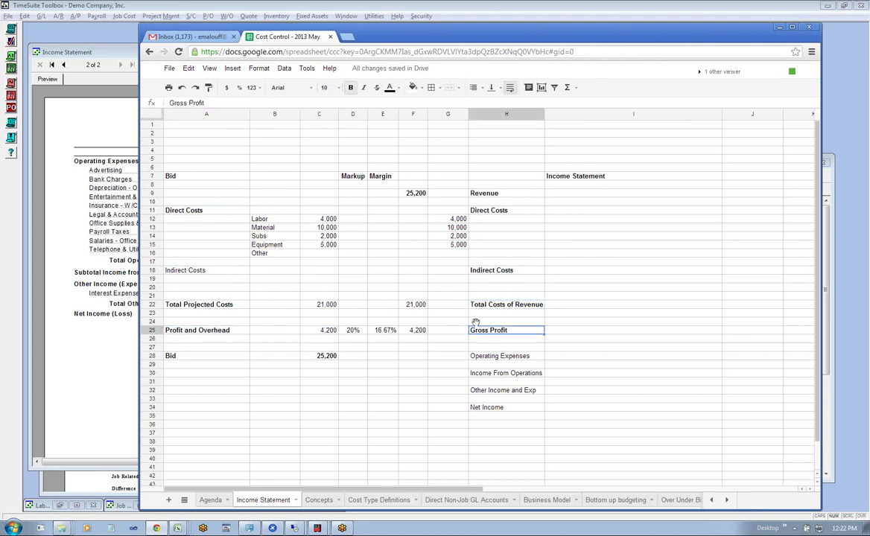
Bring up the first page of the TimeSuite income statement, and return to the spreadsheet to review the bid's Profit and Overhead.
{"action": "left_click", "coordinate": [58, 119]}
{"action": "left_click", "coordinate": [64, 66]}
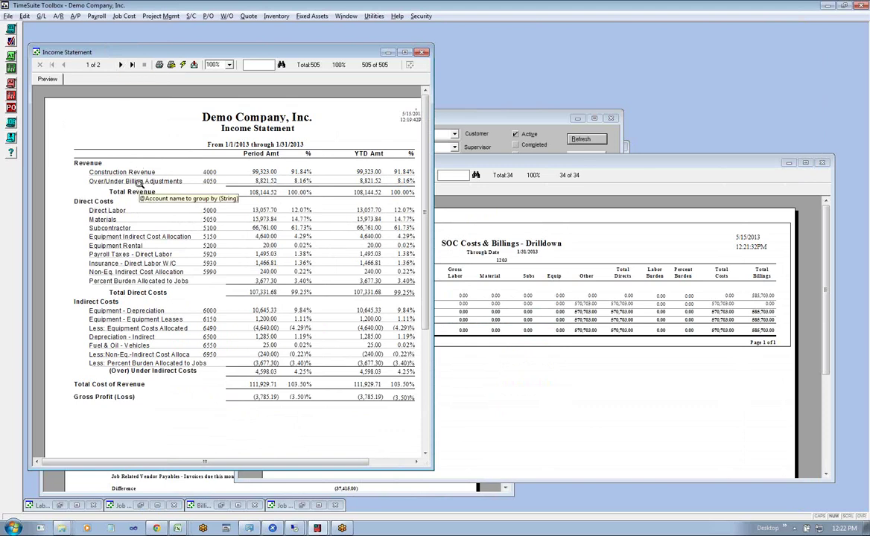
{"action": "key", "text": "alt+Tab"}
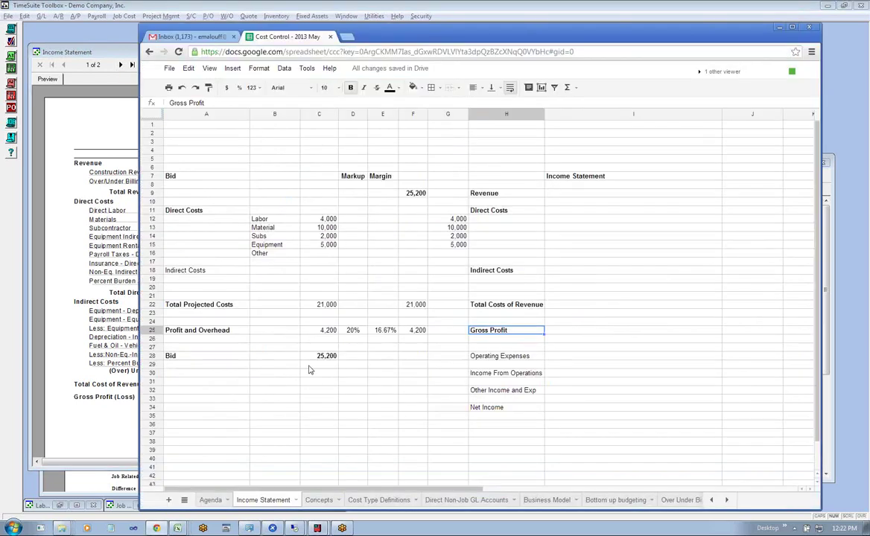
{"action": "left_click", "coordinate": [195, 332]}
{"action": "left_click", "coordinate": [324, 335]}
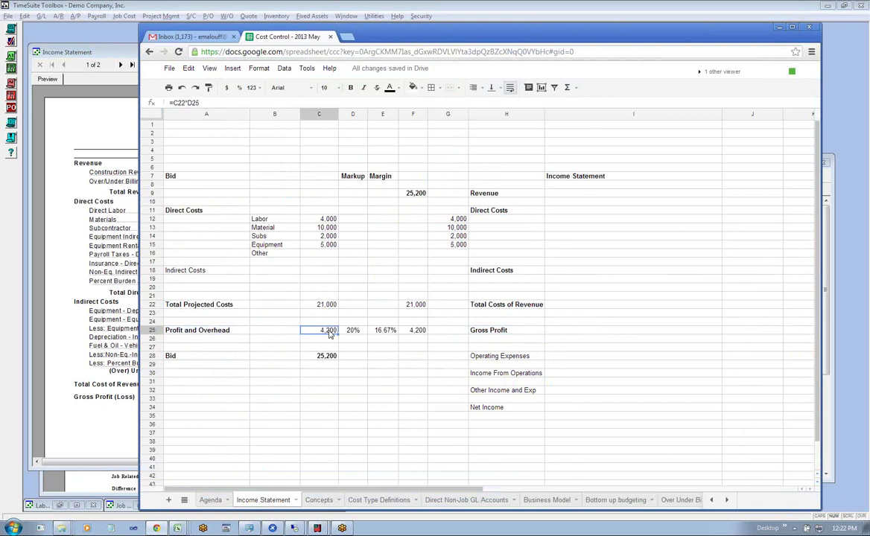
Enter 2000 in F28 as the Operating Expenses amount.
{"action": "left_click", "coordinate": [415, 357]}
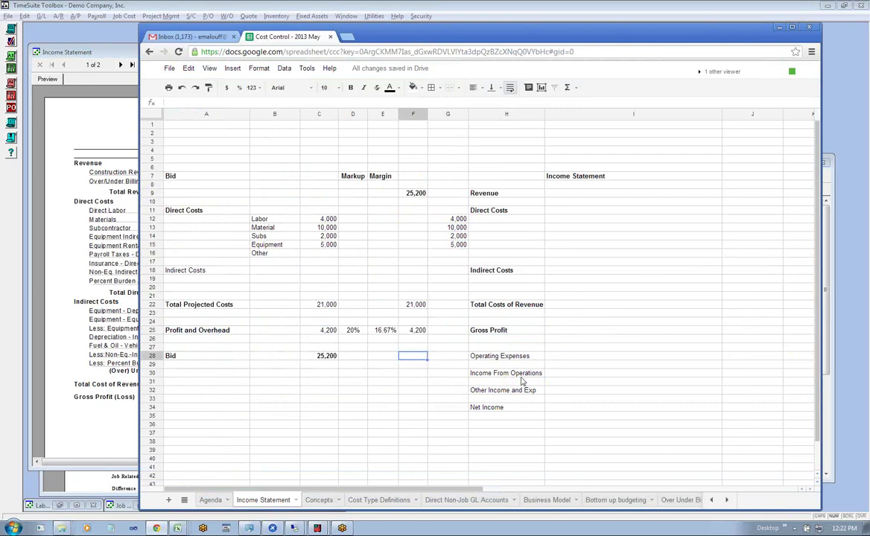
{"action": "type", "text": "2000"}
{"action": "key", "text": "Return"}
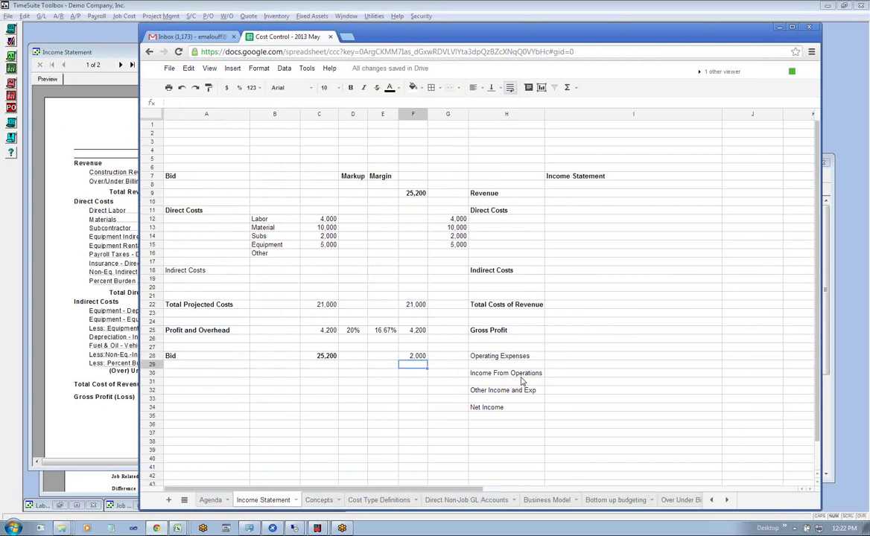
Calculate Income From Operations in F30 as Gross Profit minus Operating Expenses, using F25-F28.
{"action": "key", "text": "Down"}
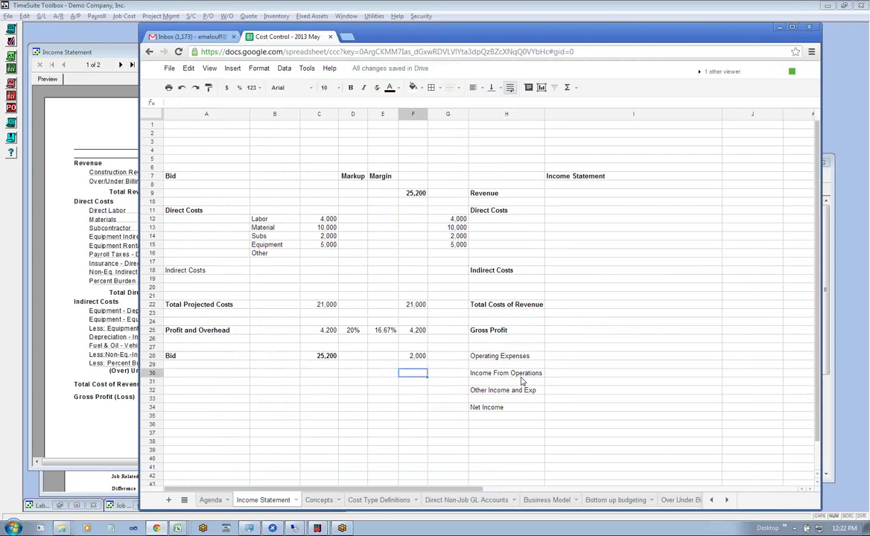
{"action": "type", "text": "+"}
{"action": "key", "text": "Up"}
{"action": "key", "text": "Up"}
{"action": "key", "text": "Up"}
{"action": "key", "text": "Up"}
{"action": "key", "text": "Up"}
{"action": "type", "text": "-"}
{"action": "key", "text": "Up"}
{"action": "key", "text": "Up"}
{"action": "key", "text": "Up"}
{"action": "key", "text": "Up"}
{"action": "key", "text": "Up"}
{"action": "key", "text": "Up"}
{"action": "key", "text": "Down"}
{"action": "key", "text": "Down"}
{"action": "key", "text": "Down"}
{"action": "key", "text": "Down"}
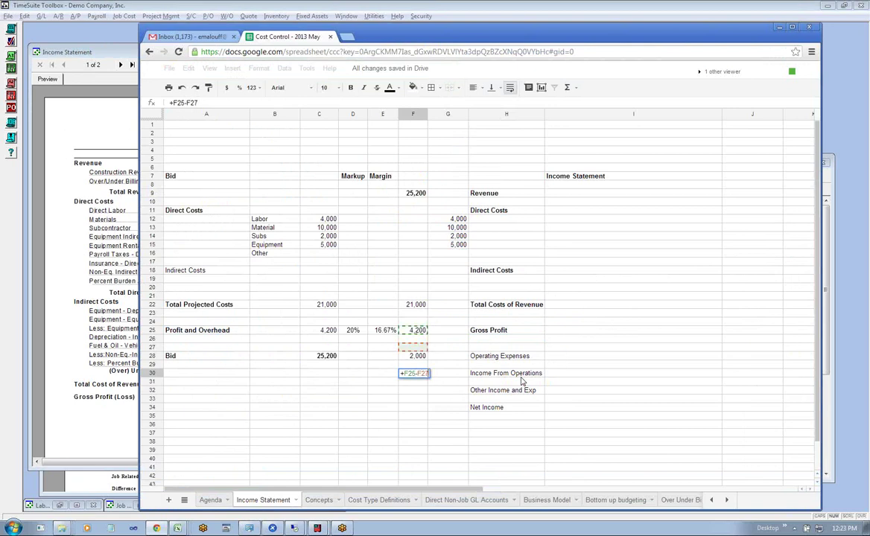
{"action": "key", "text": "Return"}
{"action": "left_click", "coordinate": [412, 374]}
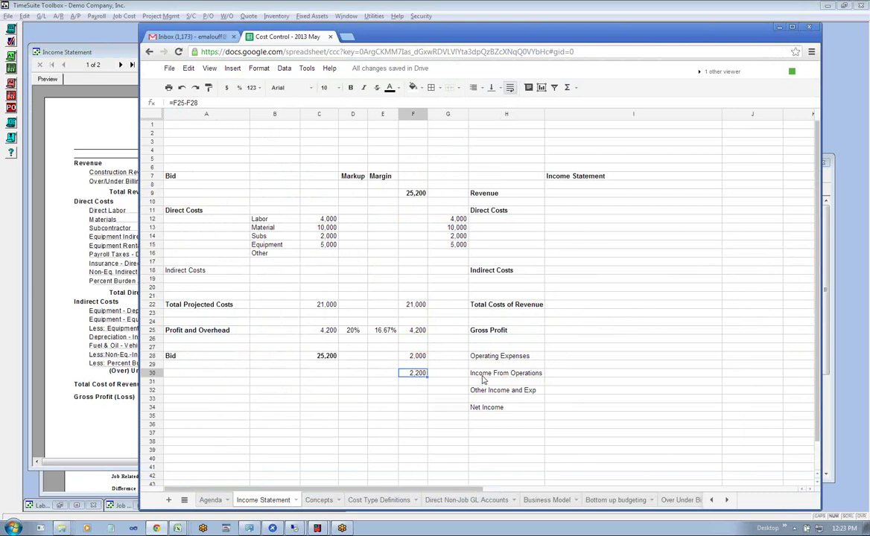
{"action": "key", "text": "Right"}
{"action": "key", "text": "Right"}
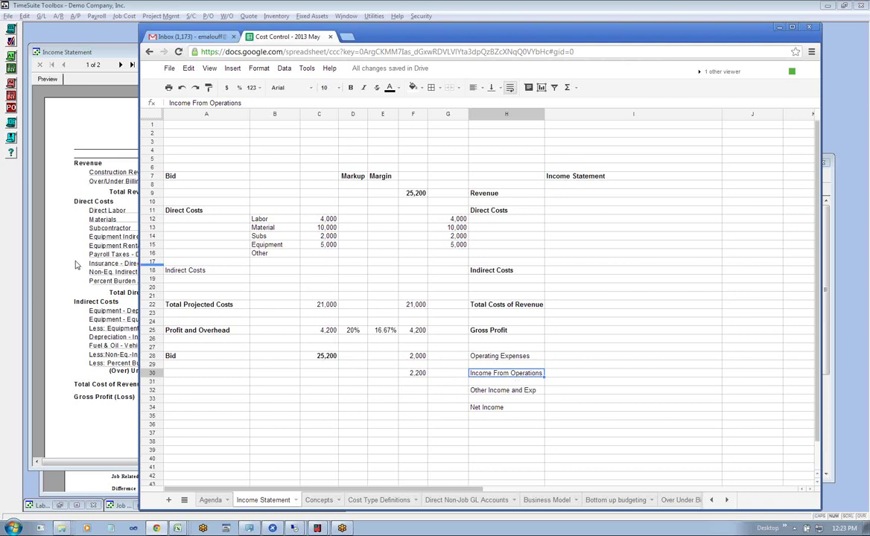
Open the Cost Type Definitions sheet and examine how Depreciation on a Copier is classified across the cost categories.
{"action": "left_click", "coordinate": [156, 528]}
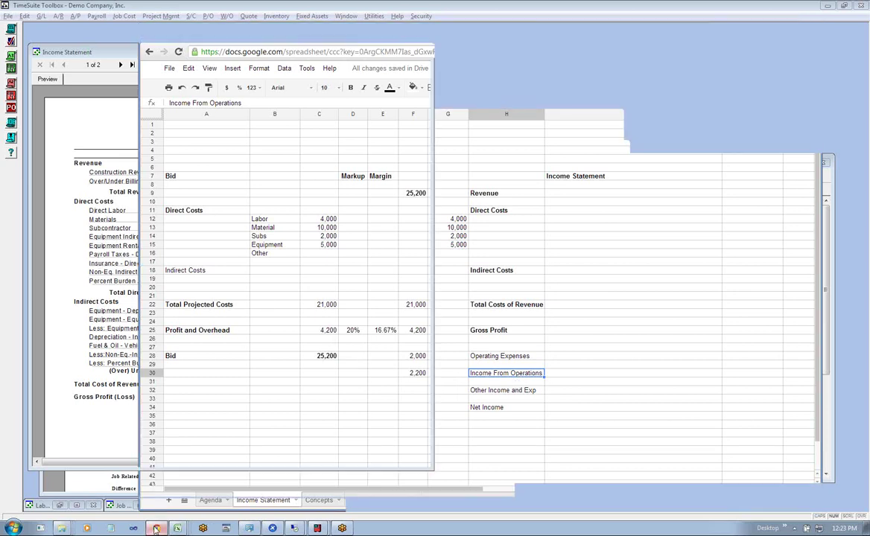
{"action": "left_click", "coordinate": [157, 527]}
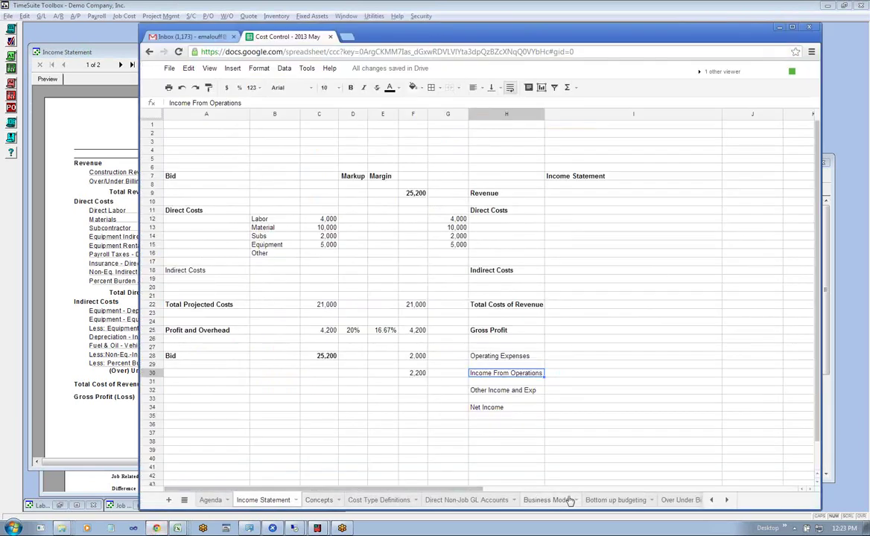
{"action": "left_click", "coordinate": [502, 500]}
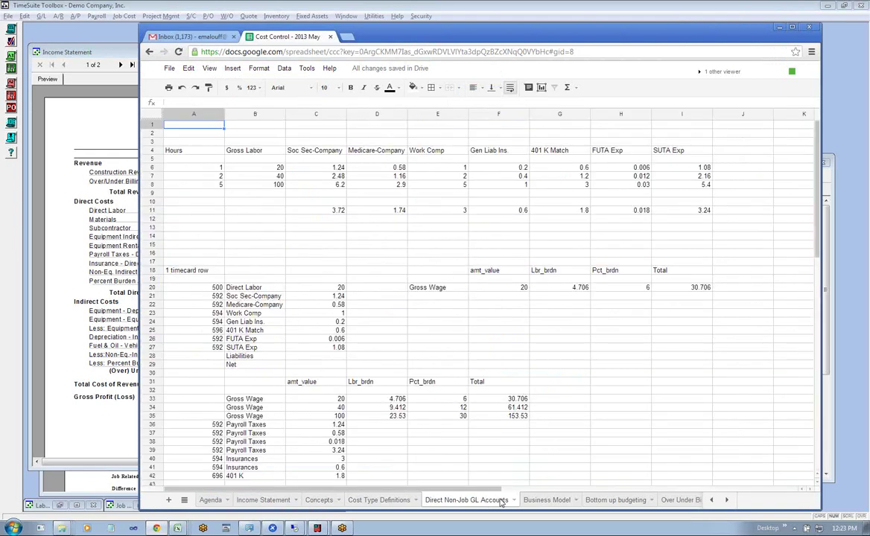
{"action": "left_click", "coordinate": [398, 501]}
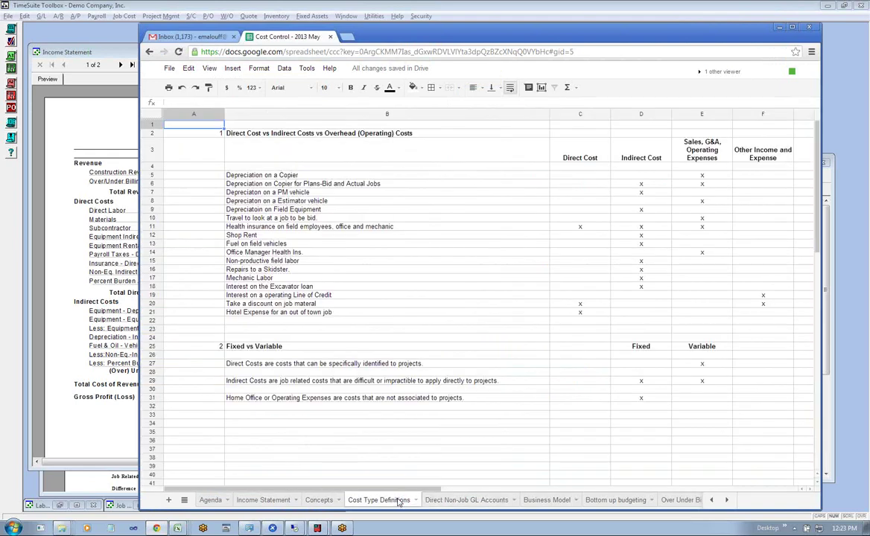
{"action": "left_click", "coordinate": [585, 176]}
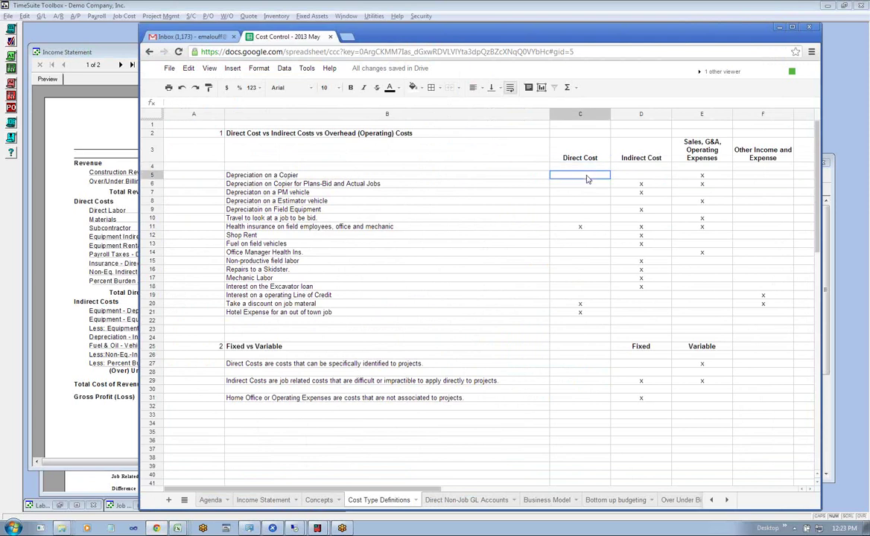
{"action": "left_click", "coordinate": [642, 177]}
{"action": "left_click", "coordinate": [682, 177]}
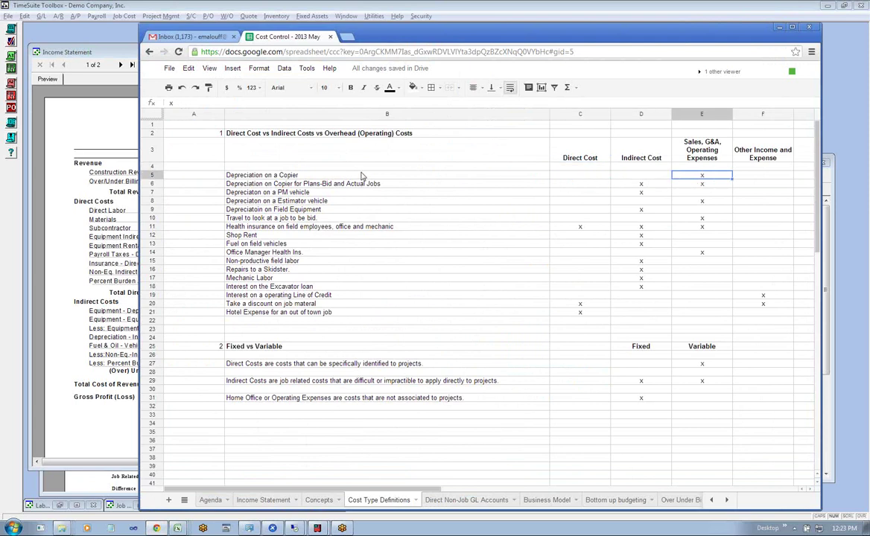
{"action": "left_click", "coordinate": [290, 176]}
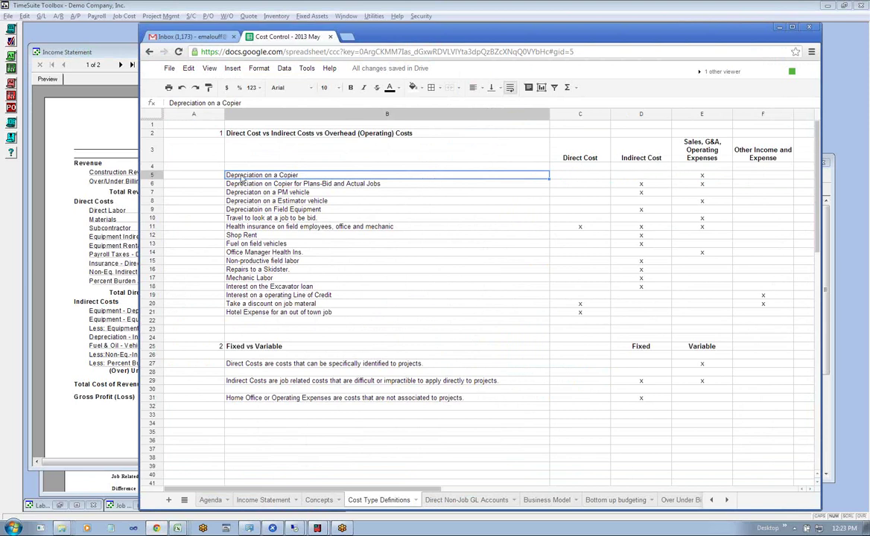
{"action": "left_click", "coordinate": [703, 177]}
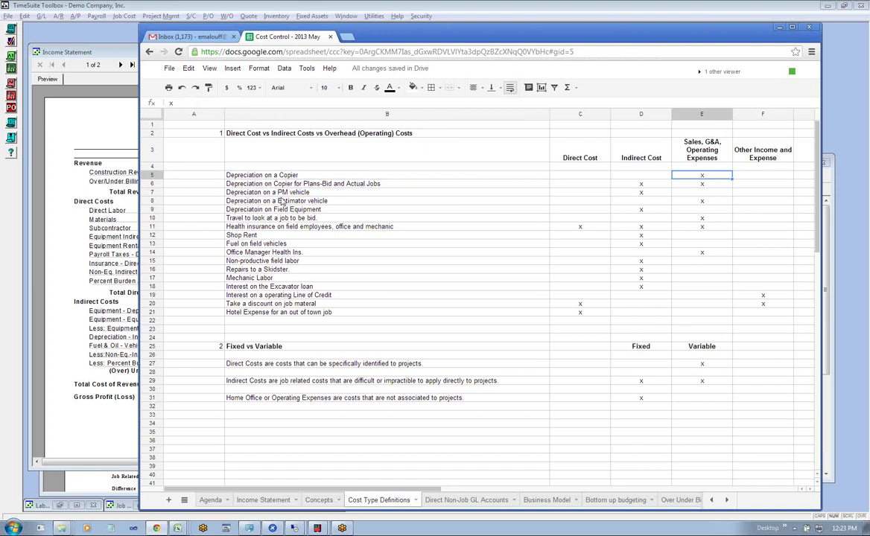
Examine the classification of copier depreciation for bid plans and actual jobs, checking it against Gross Profit on the TimeSuite income statement.
{"action": "left_click", "coordinate": [261, 185]}
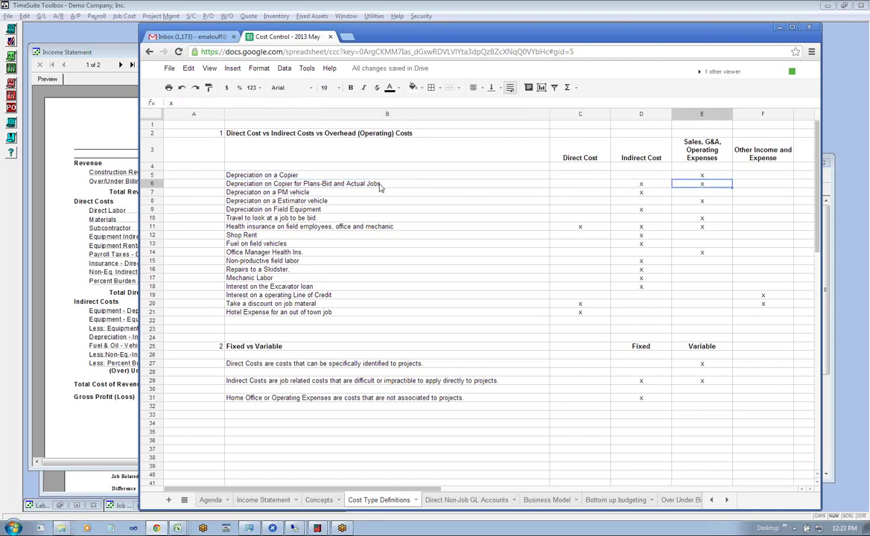
{"action": "left_click", "coordinate": [645, 187]}
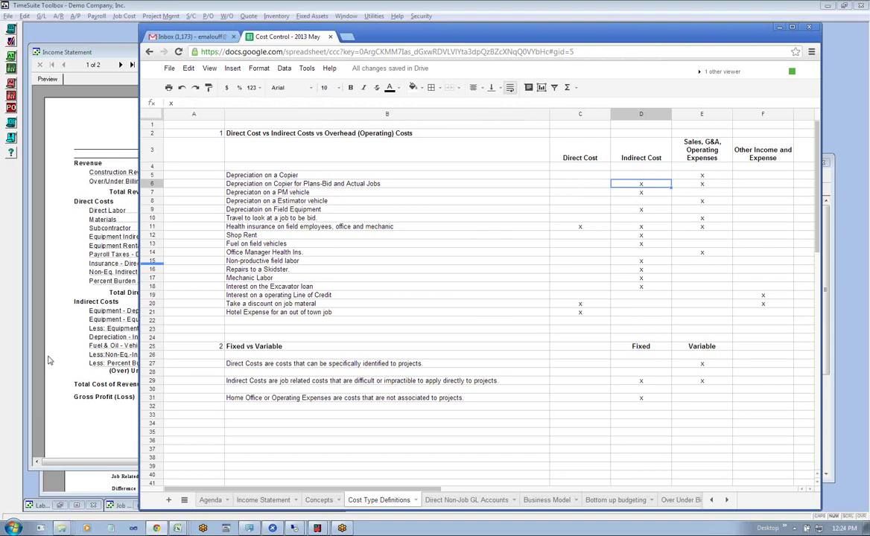
{"action": "left_click", "coordinate": [78, 400]}
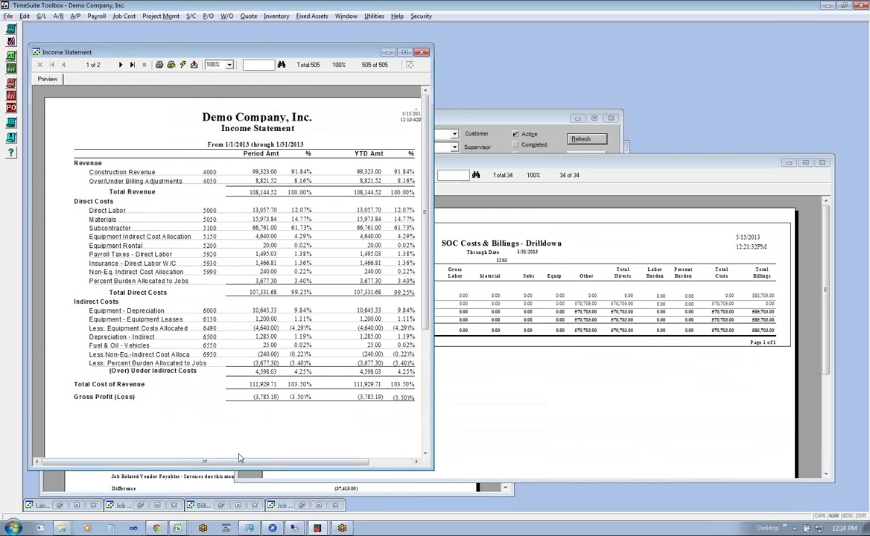
{"action": "left_click", "coordinate": [156, 528]}
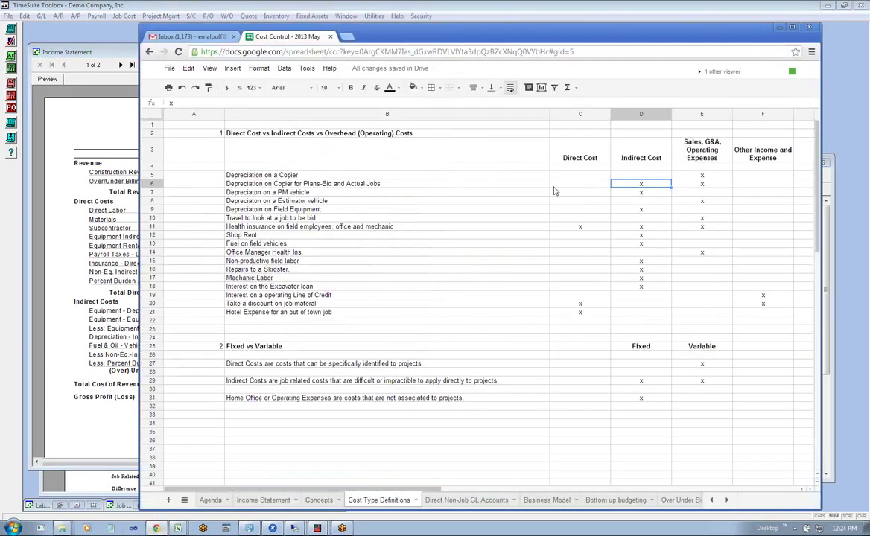
Examine the cost categories marked for depreciation on the PM vehicle, the Estimator vehicle and Field Equipment.
{"action": "left_click", "coordinate": [294, 192]}
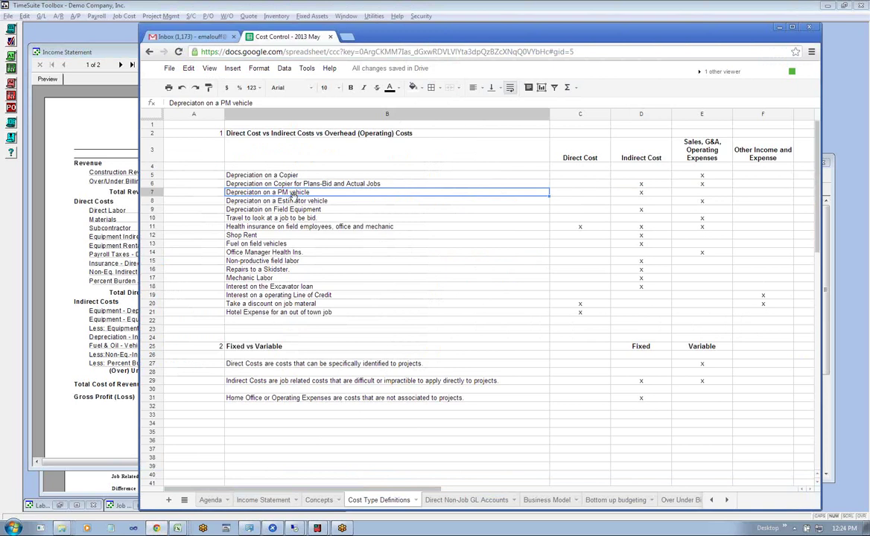
{"action": "left_click", "coordinate": [649, 193]}
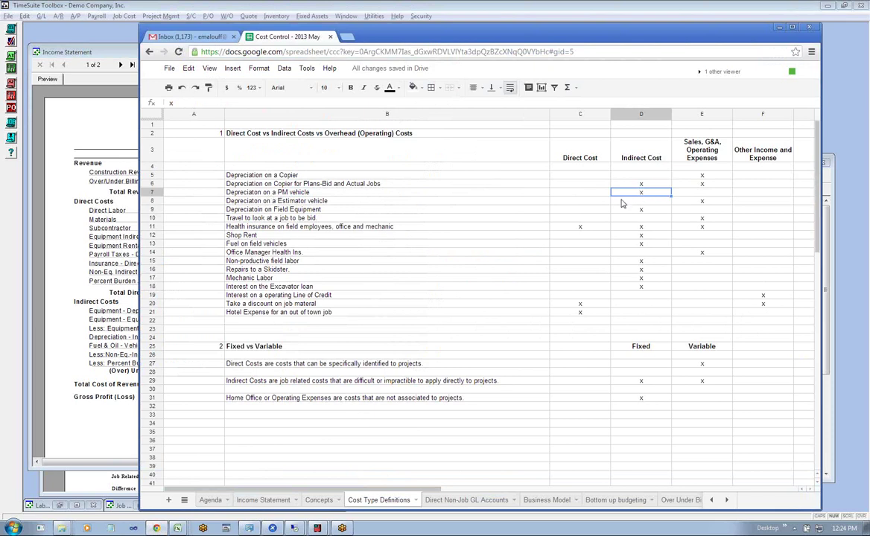
{"action": "left_click", "coordinate": [302, 202]}
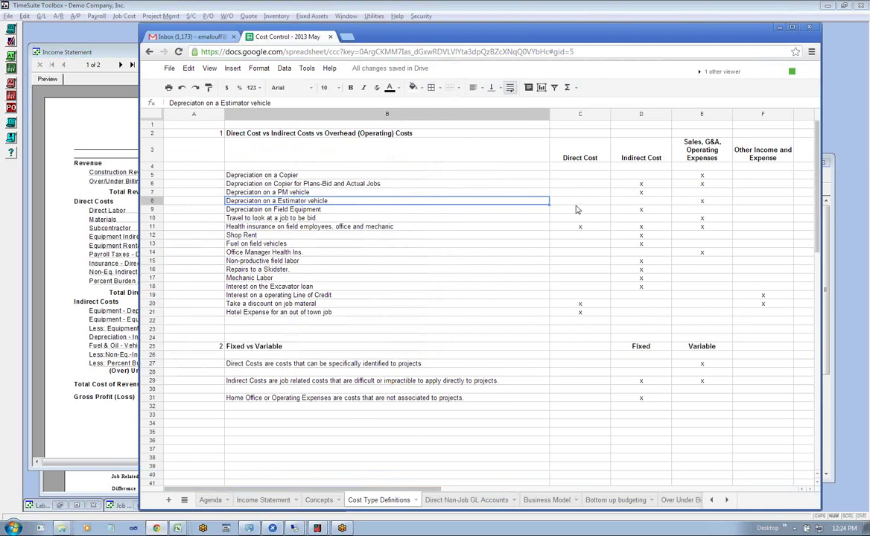
{"action": "left_click", "coordinate": [702, 203]}
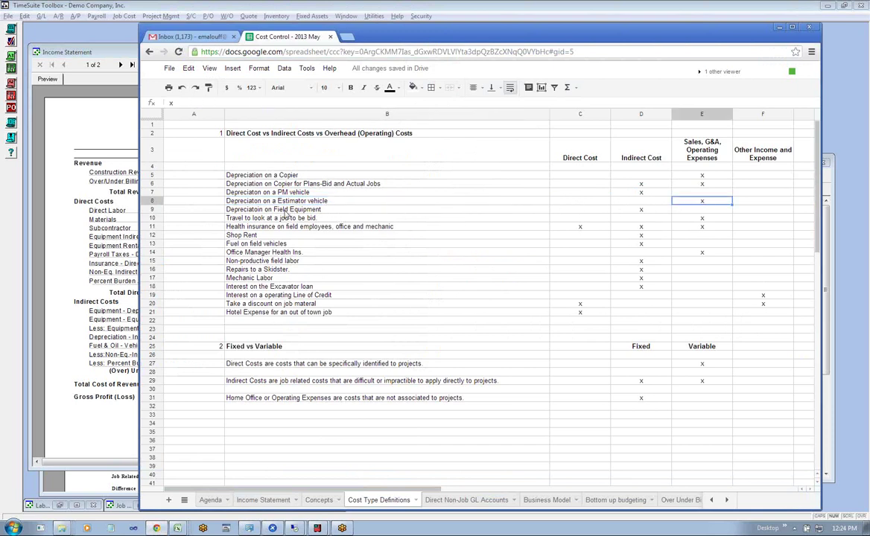
{"action": "left_click", "coordinate": [285, 211]}
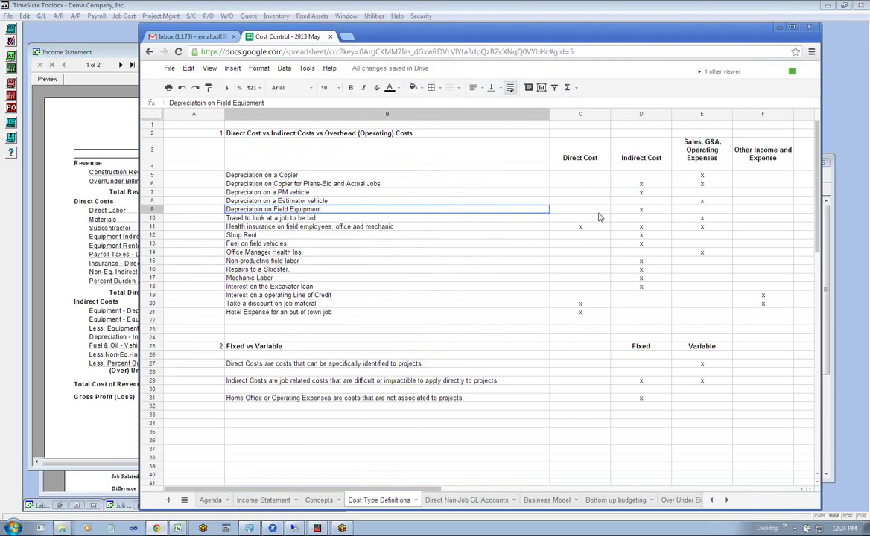
{"action": "left_click", "coordinate": [640, 212]}
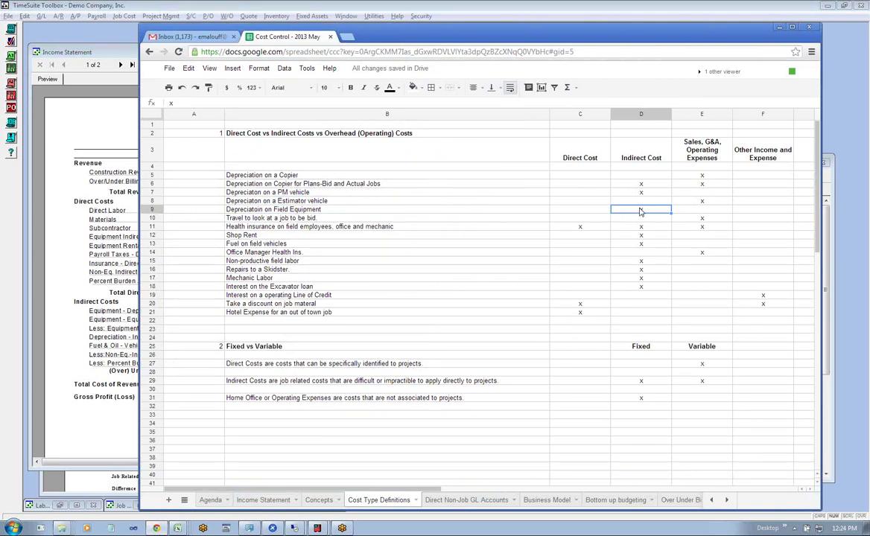
Switch to TimeSuite, look over the Fixed Assets commands, and return to the Cost Type Definitions sheet.
{"action": "left_click", "coordinate": [69, 207]}
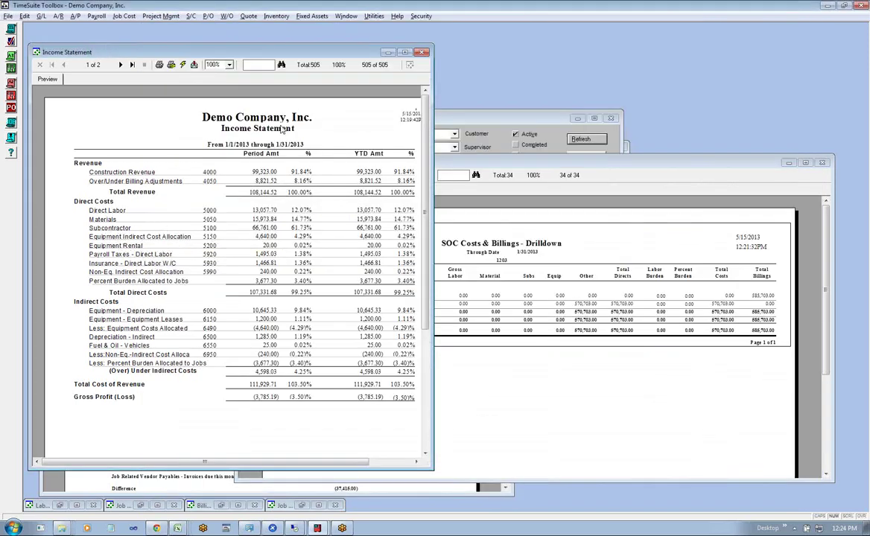
{"action": "left_click", "coordinate": [310, 17]}
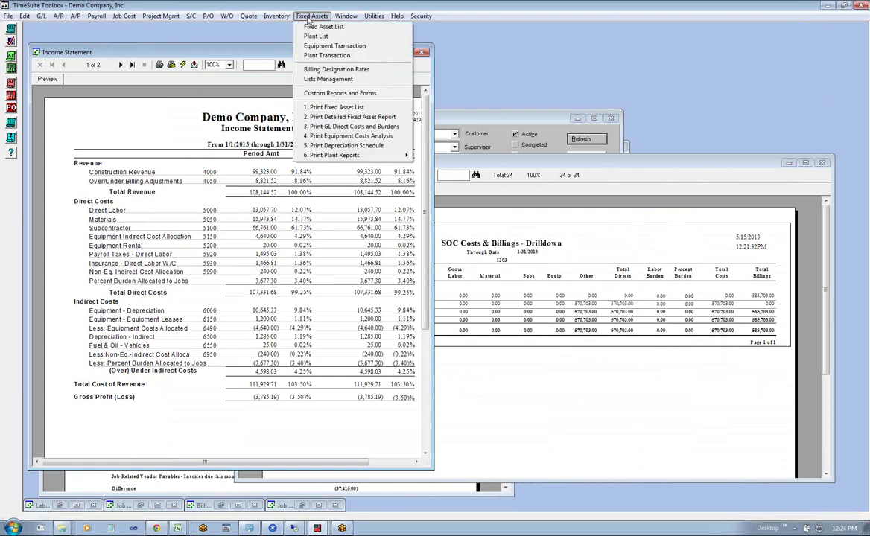
{"action": "left_click", "coordinate": [310, 16]}
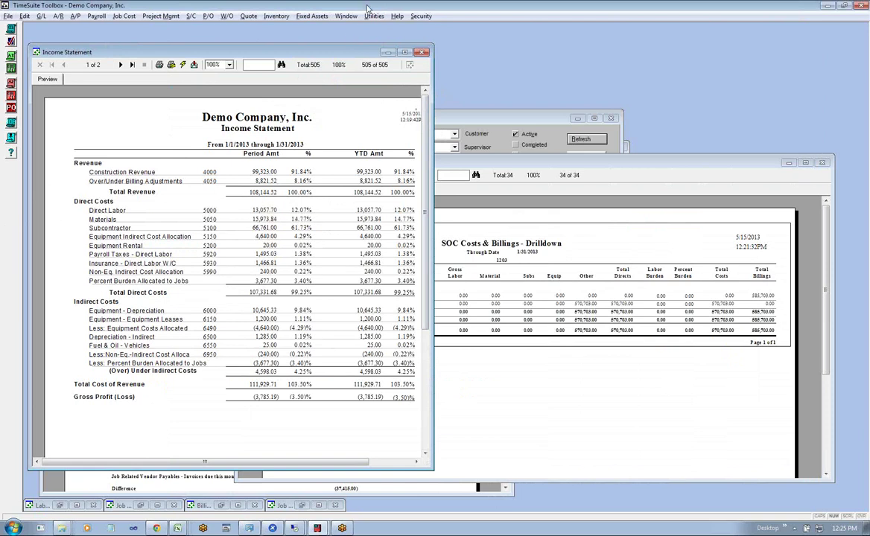
{"action": "left_click", "coordinate": [156, 527]}
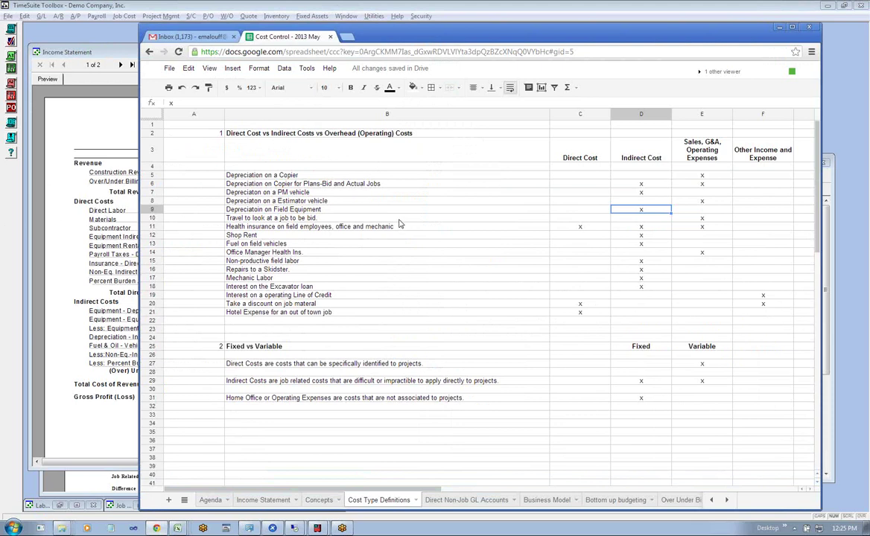
Examine the cost categories marked for travel to look at a job to be bid and for health insurance.
{"action": "left_click", "coordinate": [284, 219]}
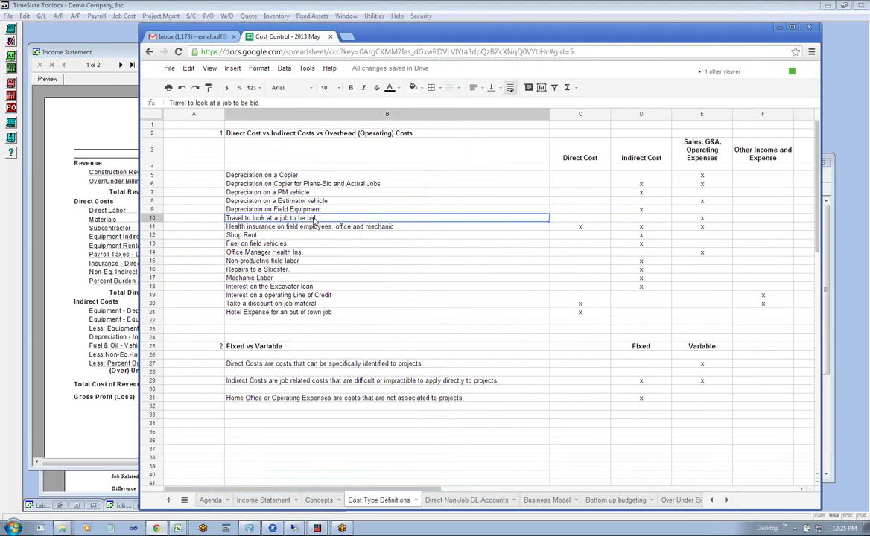
{"action": "left_click", "coordinate": [706, 220]}
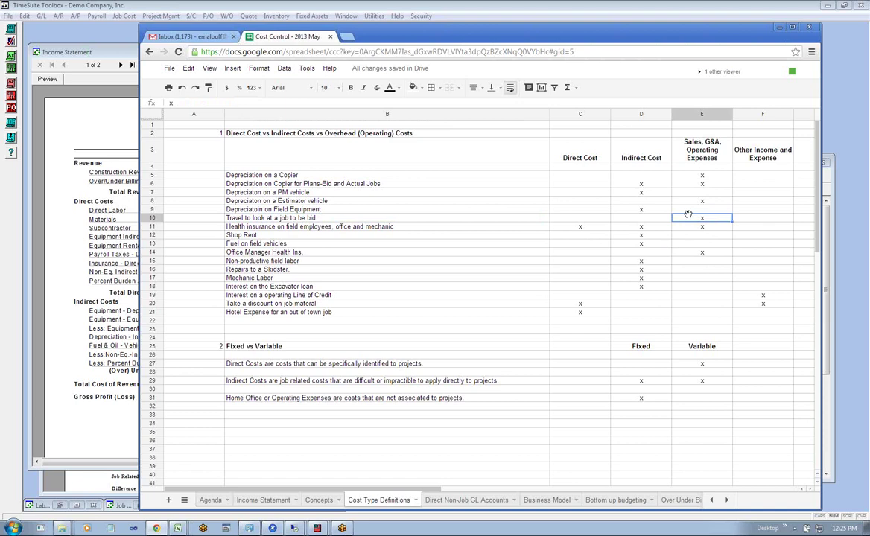
{"action": "left_click", "coordinate": [286, 223]}
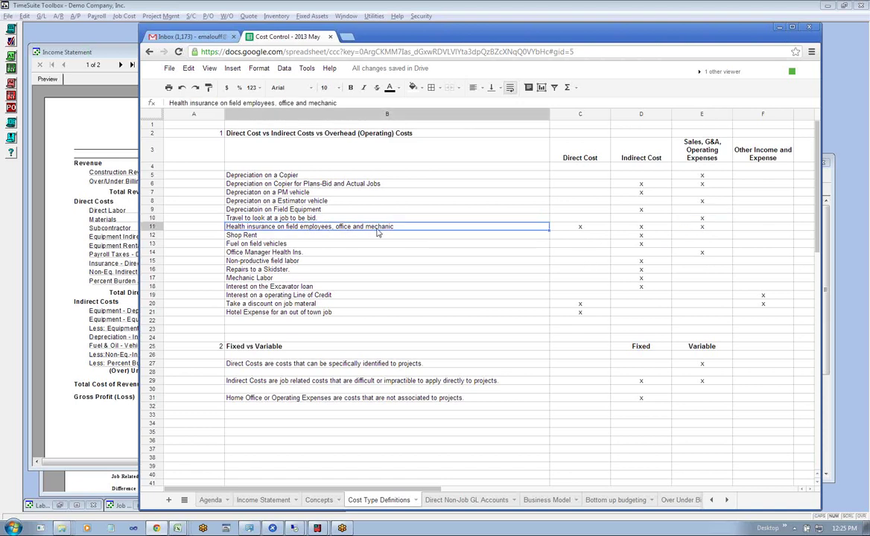
{"action": "left_click", "coordinate": [581, 230]}
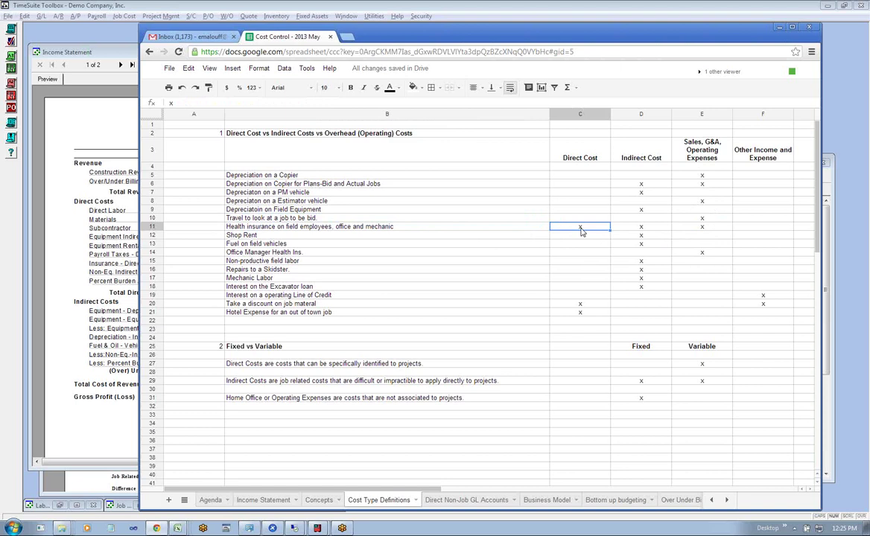
Examine each cost category marked for health insurance on field employees, office and mechanic.
{"action": "key", "text": "Delete"}
{"action": "left_click", "coordinate": [645, 231]}
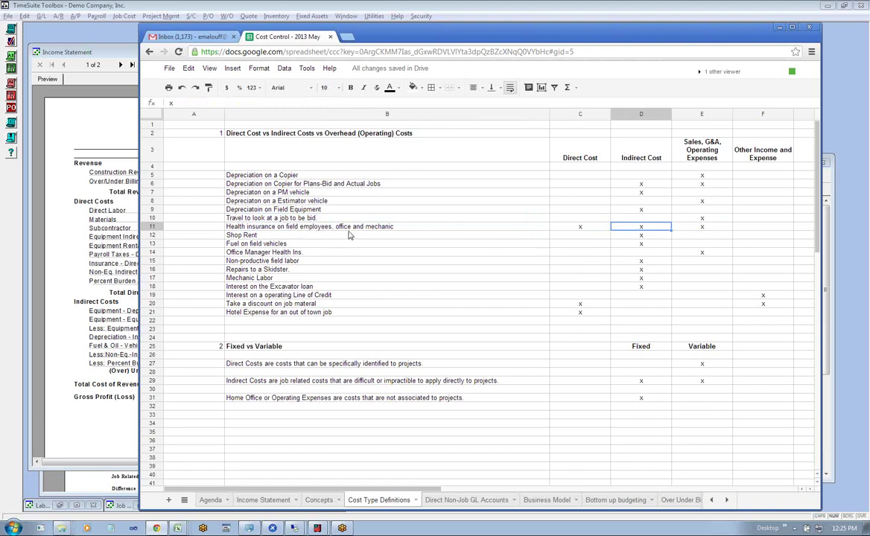
{"action": "left_click", "coordinate": [705, 228]}
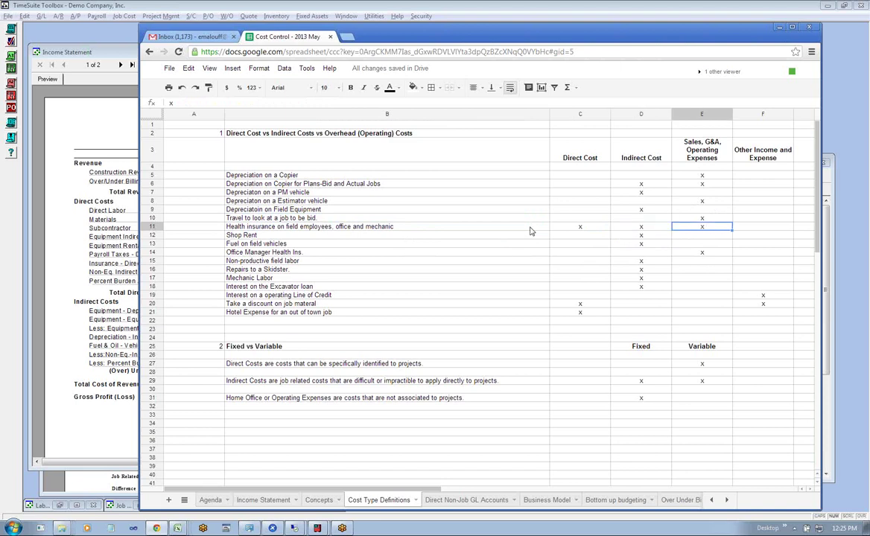
{"action": "left_click", "coordinate": [641, 230]}
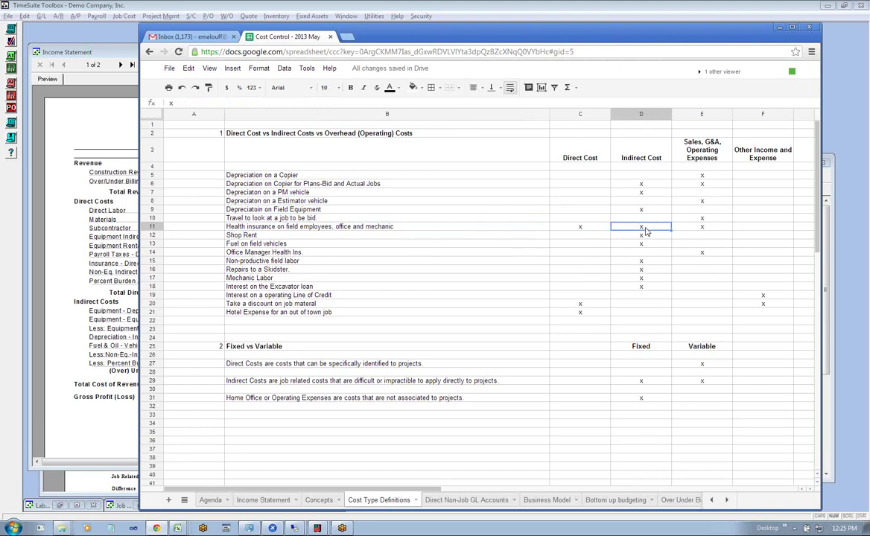
Examine the cost categories marked for Shop Rent and for fuel on field vehicles.
{"action": "left_click", "coordinate": [271, 237]}
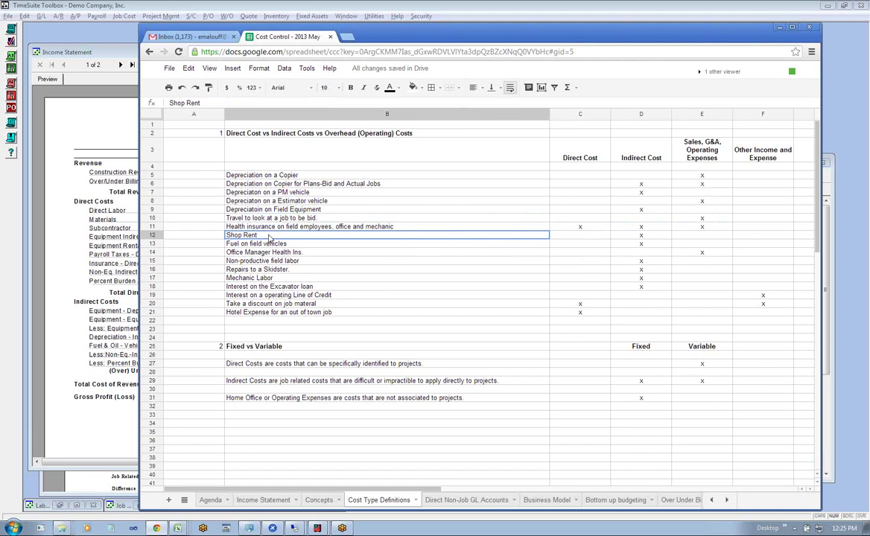
{"action": "left_click", "coordinate": [643, 236]}
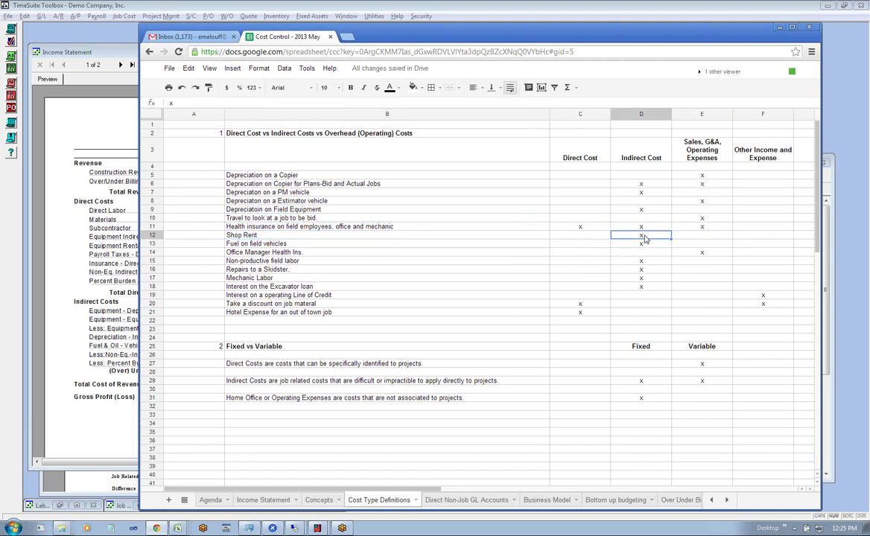
{"action": "left_click", "coordinate": [274, 245]}
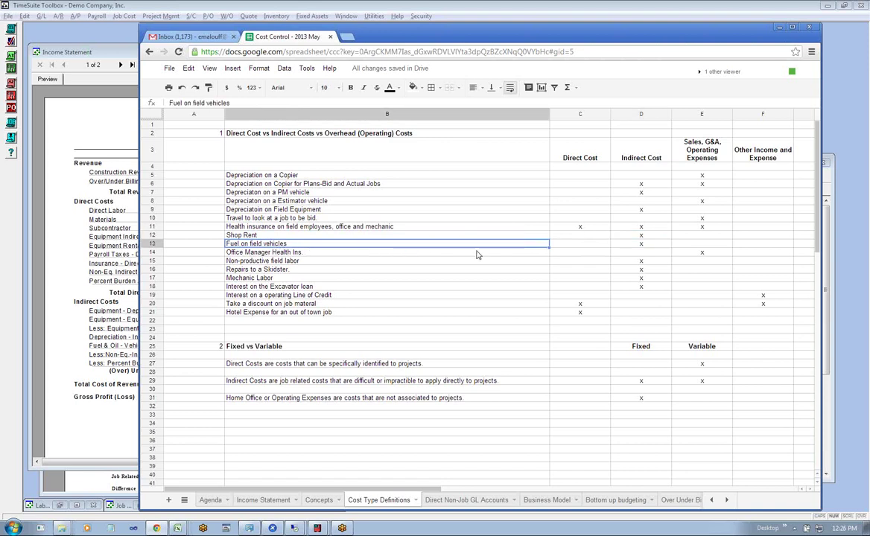
{"action": "left_click", "coordinate": [634, 247]}
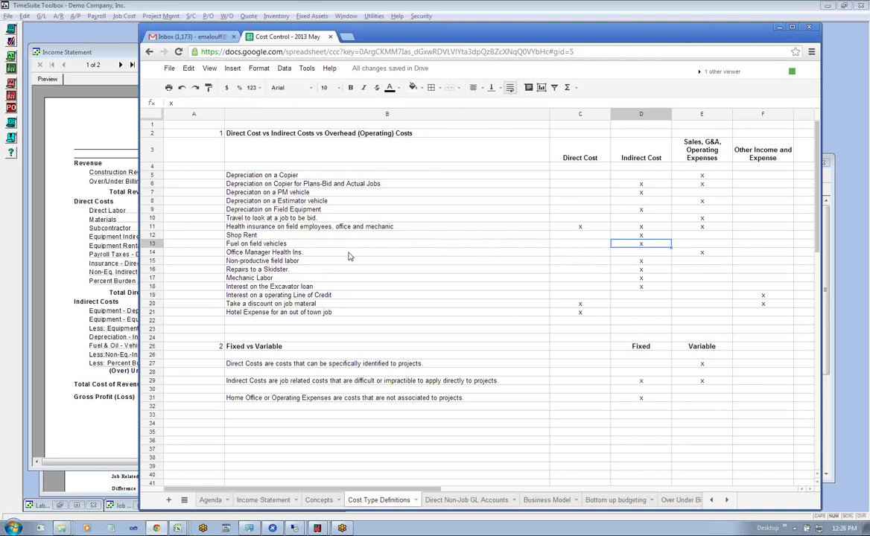
Examine the cost categories marked for the Office Manager's health insurance and for non-productive field labor.
{"action": "left_click", "coordinate": [398, 253]}
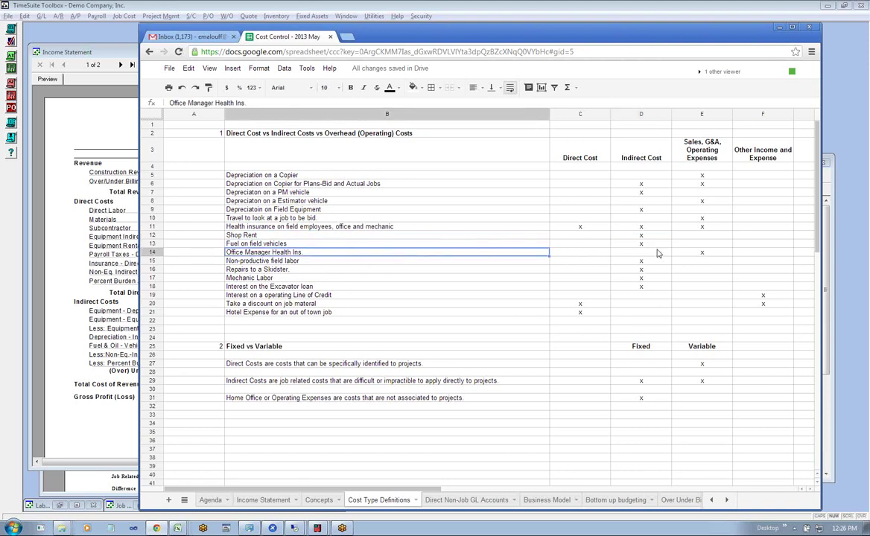
{"action": "left_click", "coordinate": [686, 254]}
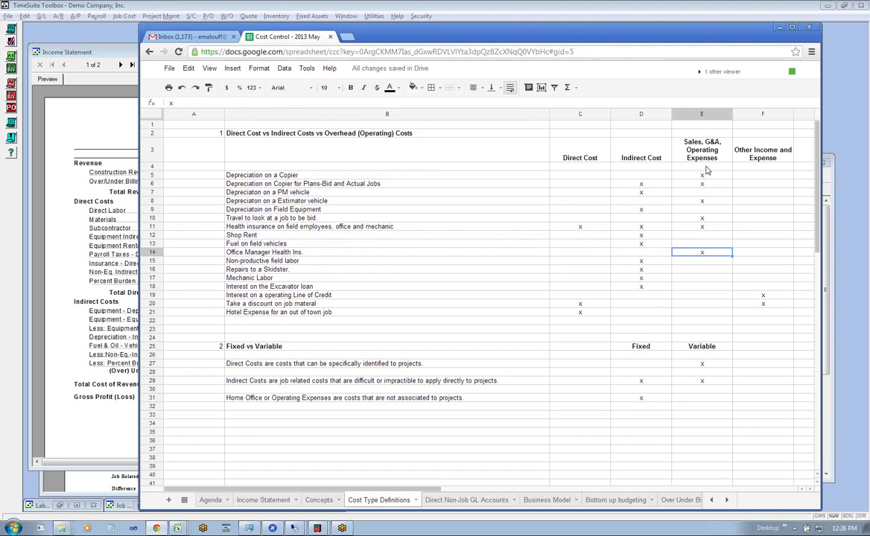
{"action": "left_click", "coordinate": [636, 262]}
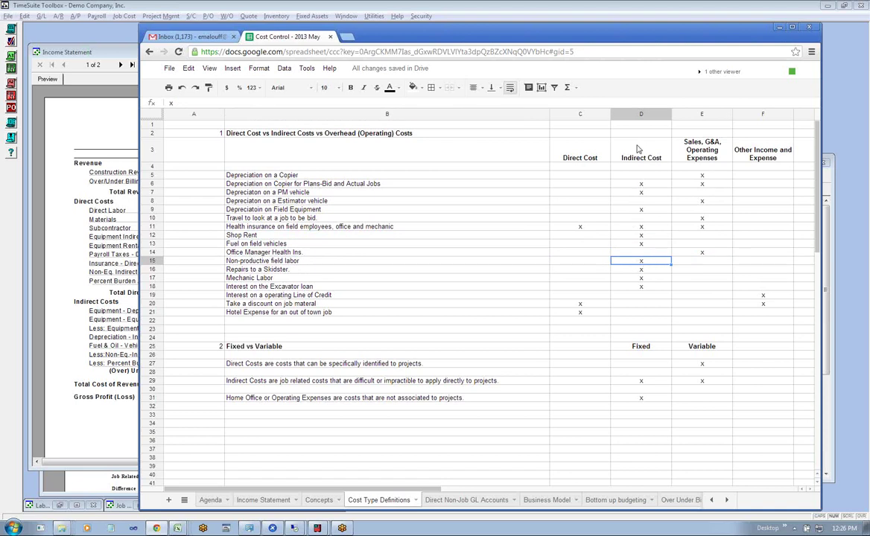
Switch to TimeSuite, review the Income Statement's cost sections, and return to the Cost Type Definitions sheet.
{"action": "left_click", "coordinate": [66, 197]}
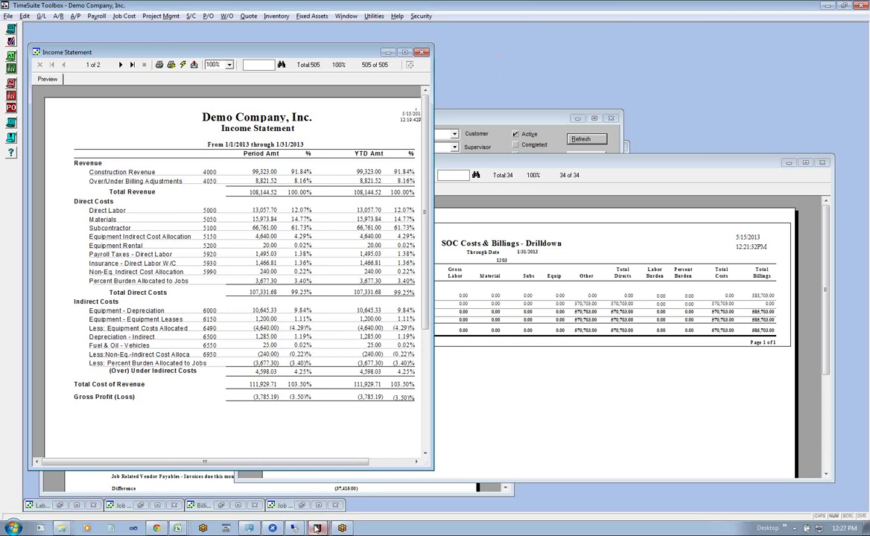
{"action": "mouse_move", "coordinate": [316, 528]}
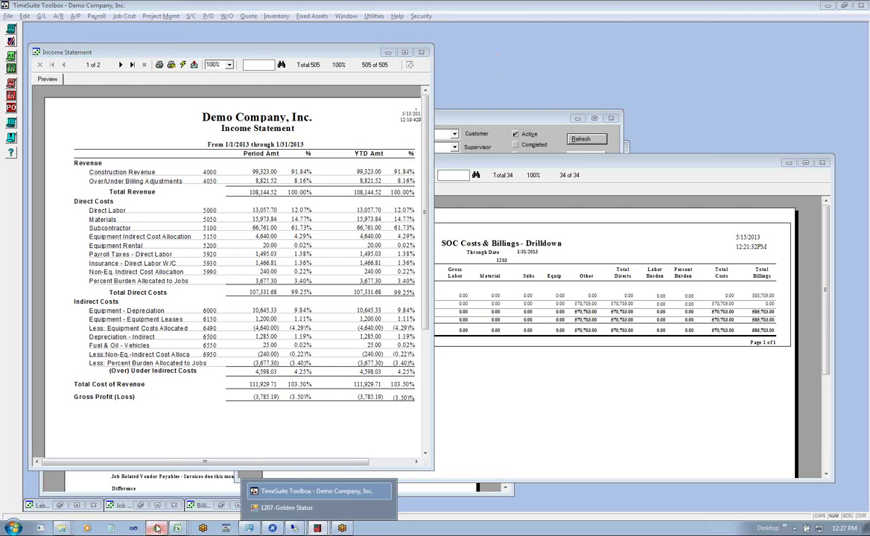
{"action": "left_click", "coordinate": [193, 505]}
Examine the cost categories marked for Skidster repairs and for Mechanic Labor.
{"action": "left_click", "coordinate": [589, 269]}
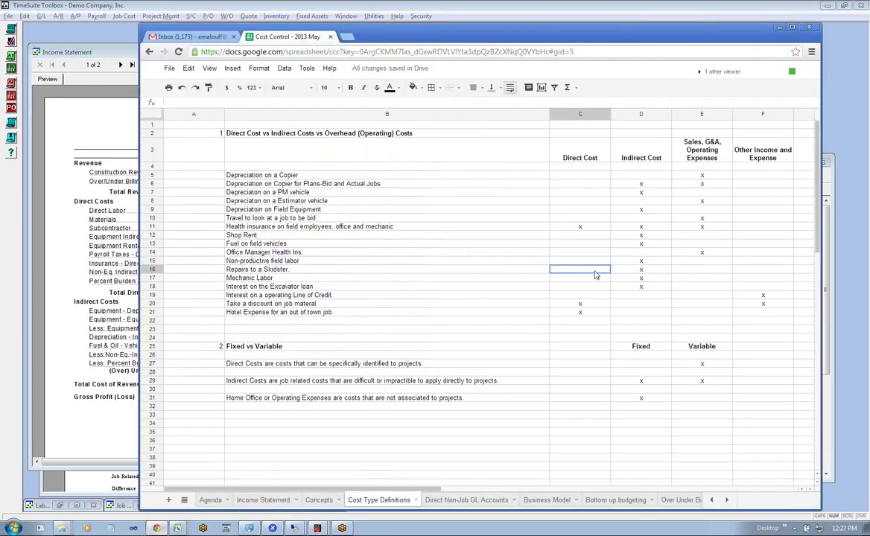
{"action": "key", "text": "Right"}
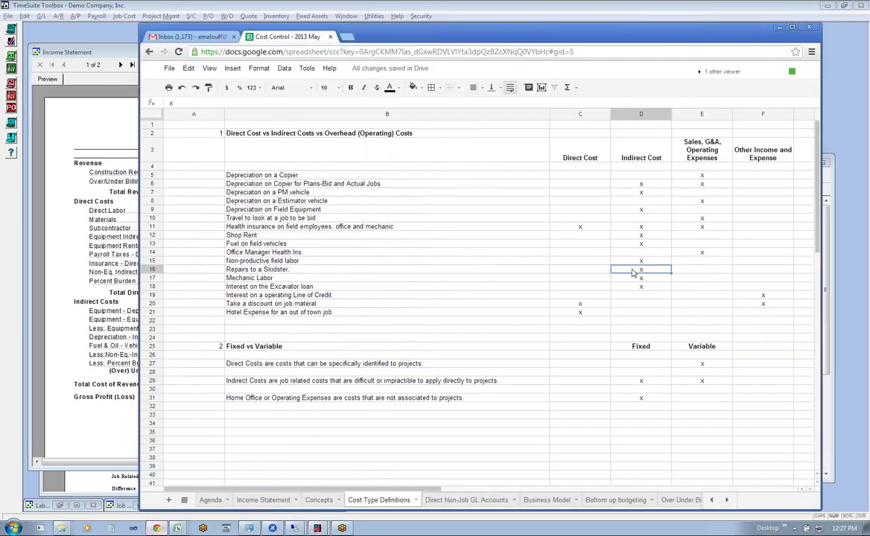
{"action": "key", "text": "Down"}
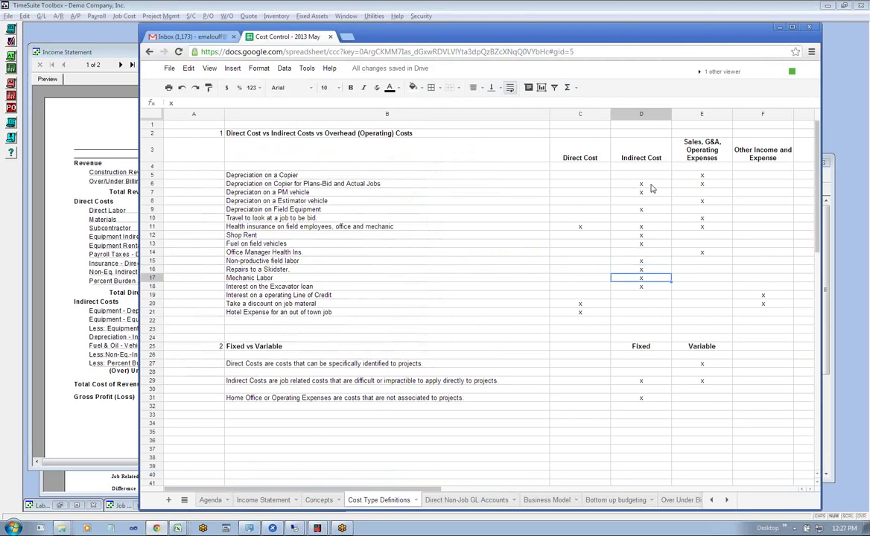
{"action": "key", "text": "Up"}
{"action": "left_click", "coordinate": [648, 279]}
Compare the cost categories marked for interest on the Excavator loan and interest on an operating Line of Credit.
{"action": "left_click", "coordinate": [647, 288]}
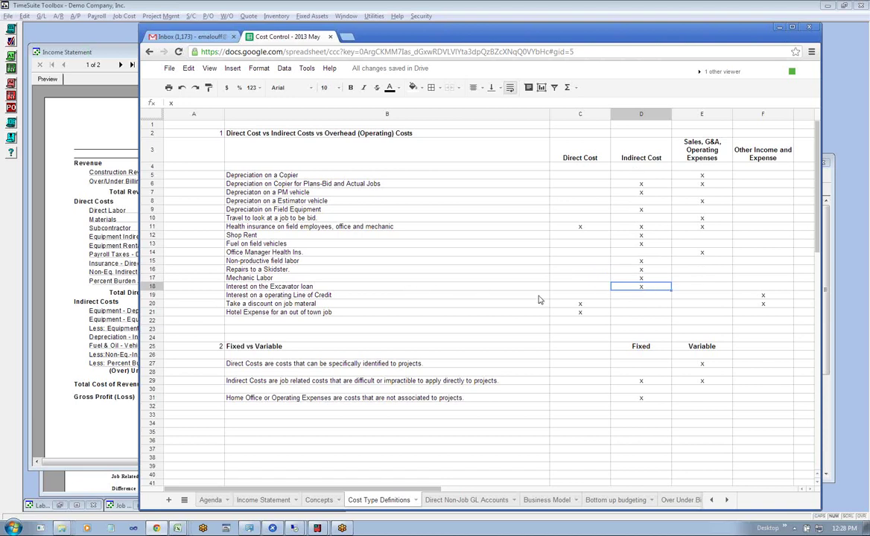
{"action": "left_click", "coordinate": [265, 287]}
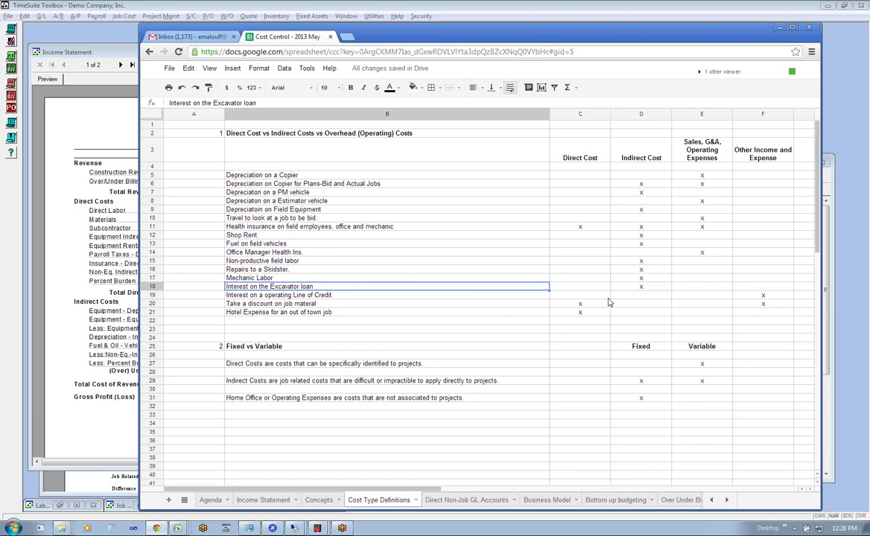
{"action": "left_click", "coordinate": [653, 291]}
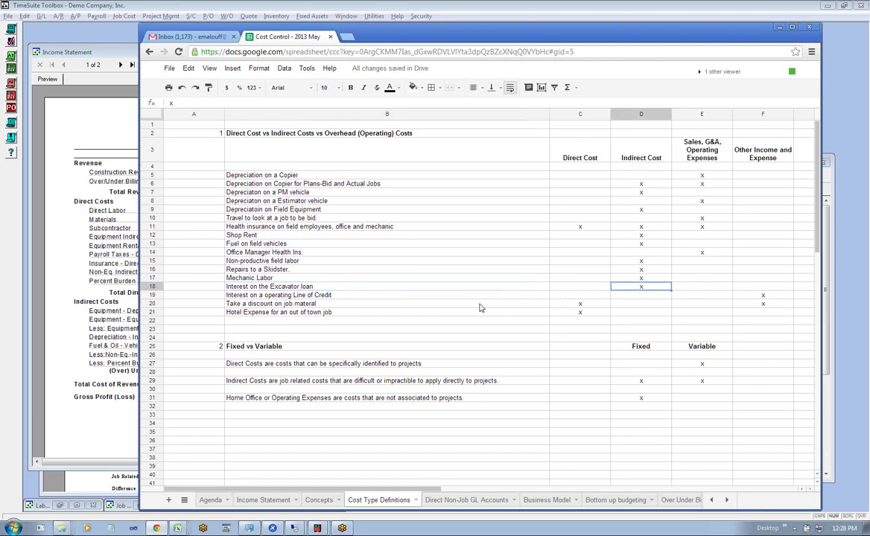
{"action": "left_click", "coordinate": [266, 296]}
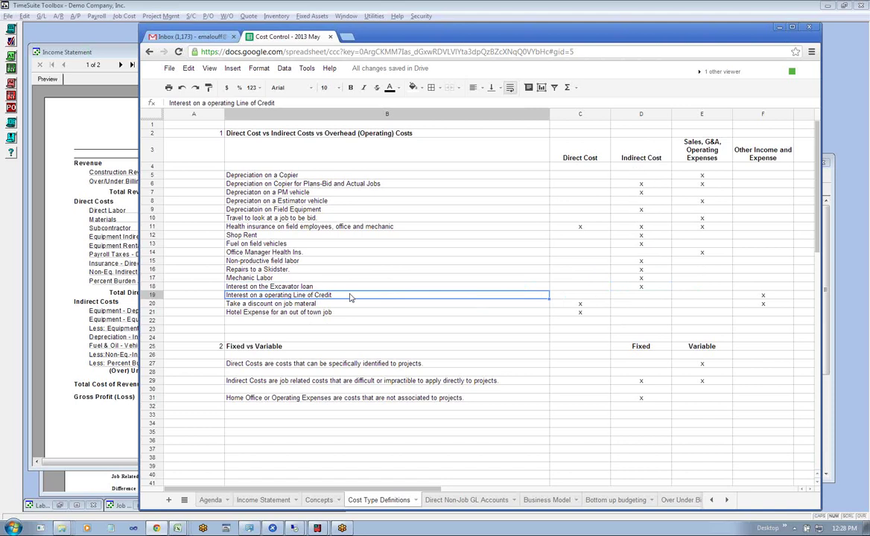
{"action": "left_click", "coordinate": [763, 295]}
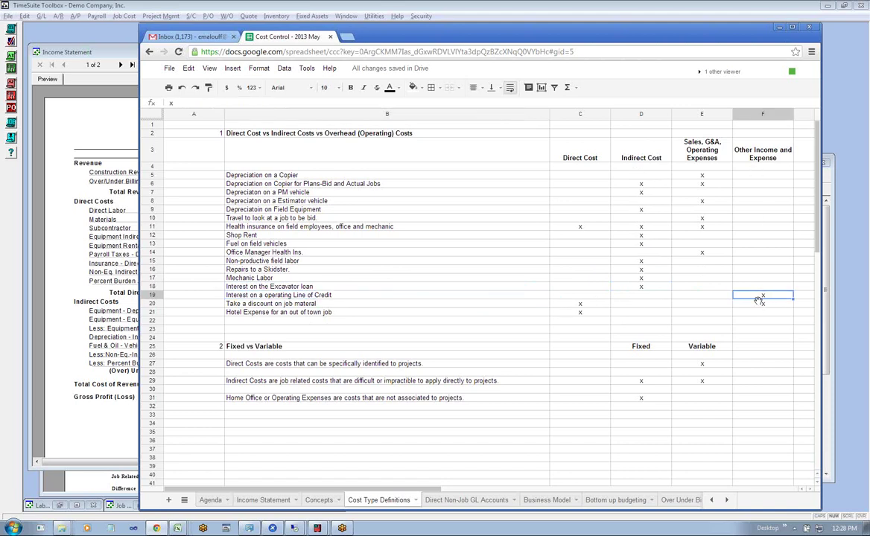
Examine the cost categories marked for a discount on job material and for hotel expense on an out-of-town job.
{"action": "left_click", "coordinate": [255, 302]}
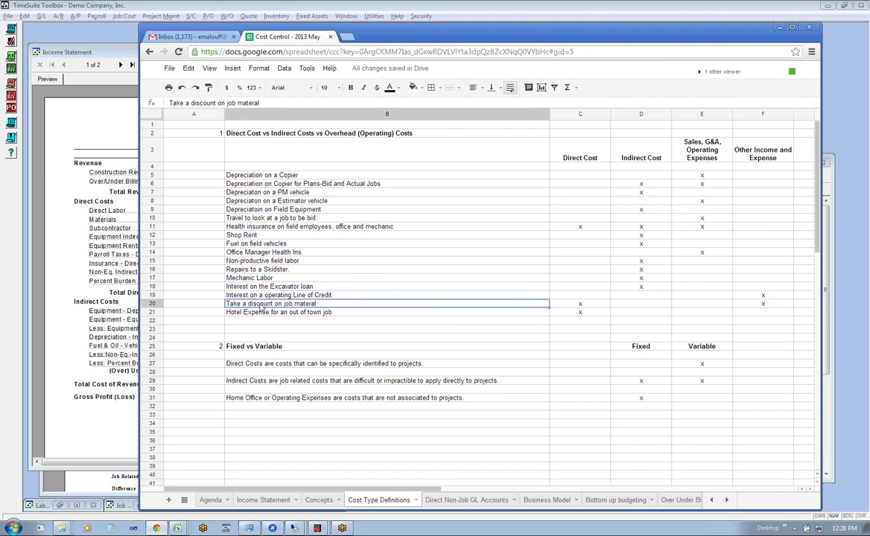
{"action": "left_click", "coordinate": [583, 306]}
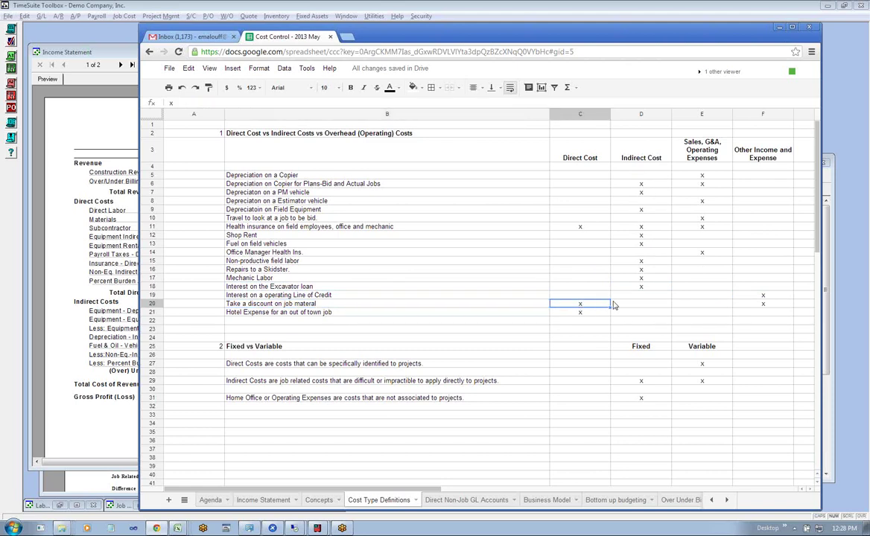
{"action": "left_click", "coordinate": [778, 307]}
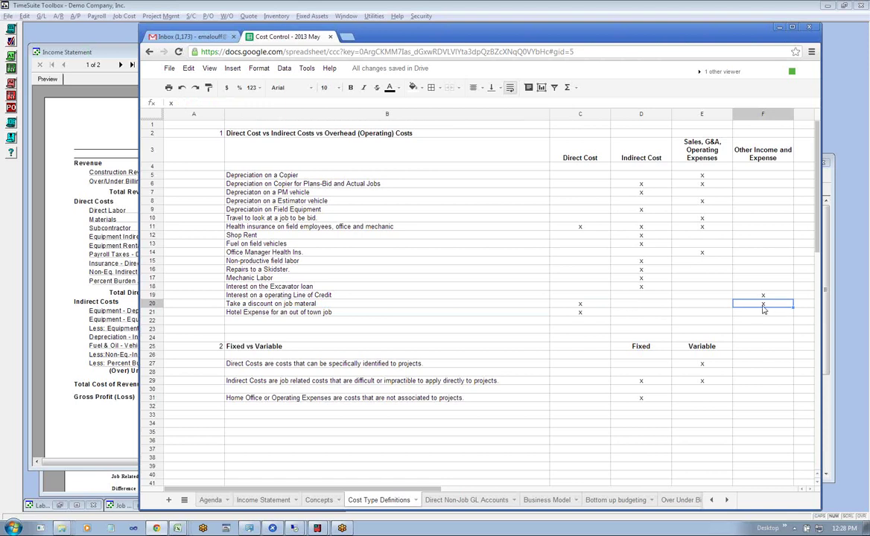
{"action": "left_click", "coordinate": [332, 312]}
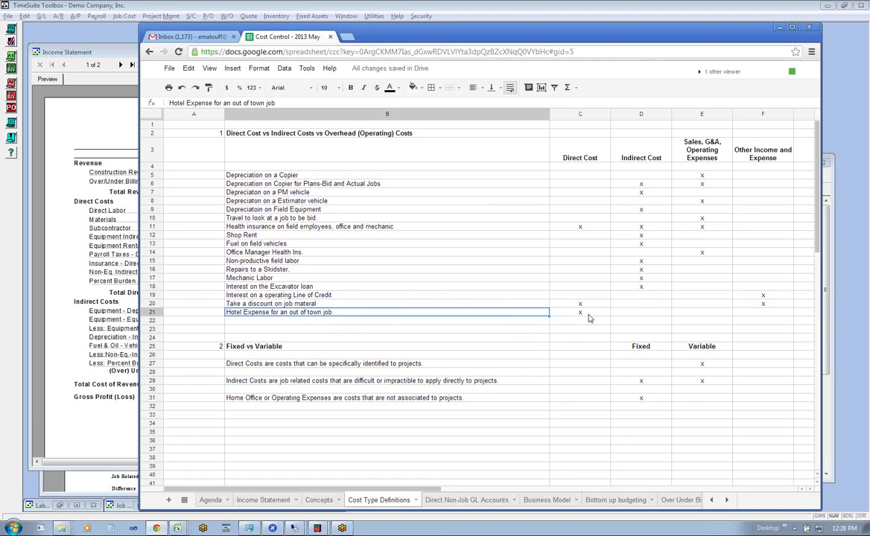
{"action": "left_click", "coordinate": [595, 314]}
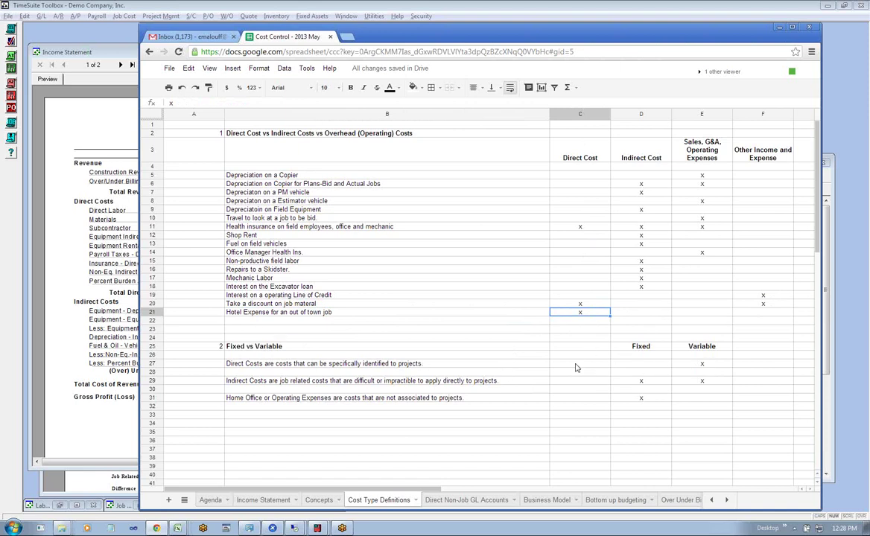
Examine the Fixed vs Variable classification of direct costs, indirect costs, and home office or operating expenses.
{"action": "left_click", "coordinate": [283, 364]}
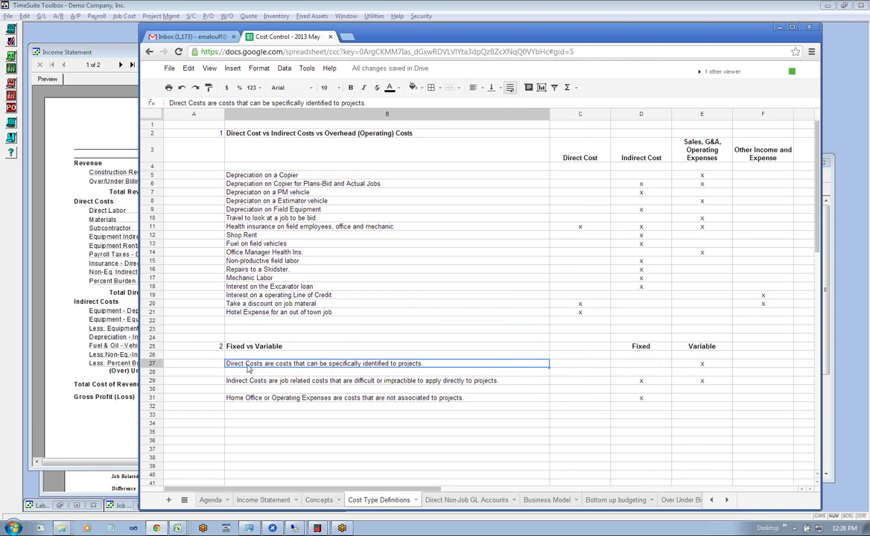
{"action": "left_click", "coordinate": [711, 364]}
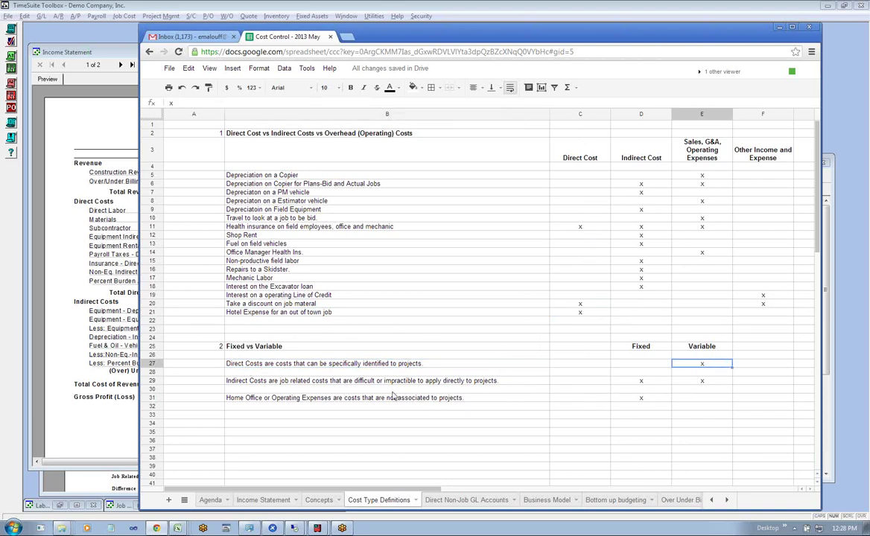
{"action": "left_click", "coordinate": [358, 380]}
{"action": "left_click", "coordinate": [632, 382]}
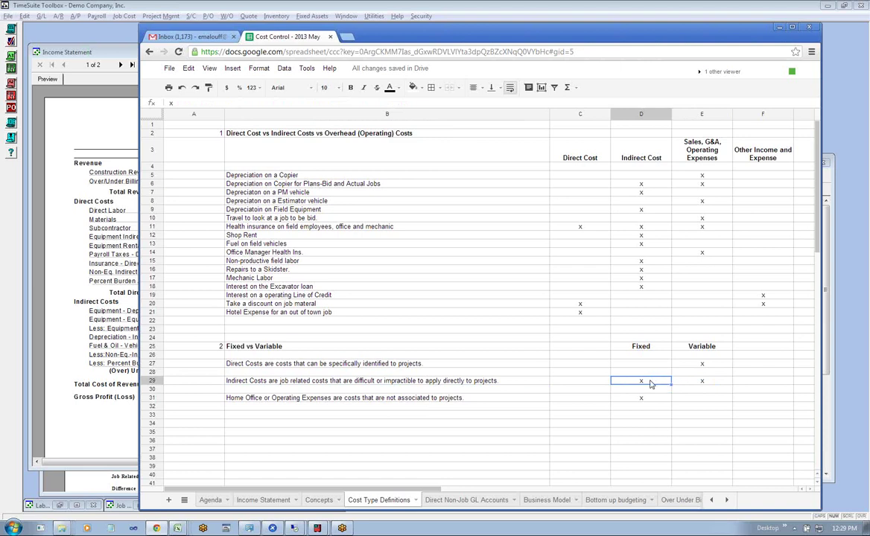
{"action": "key", "text": "Right"}
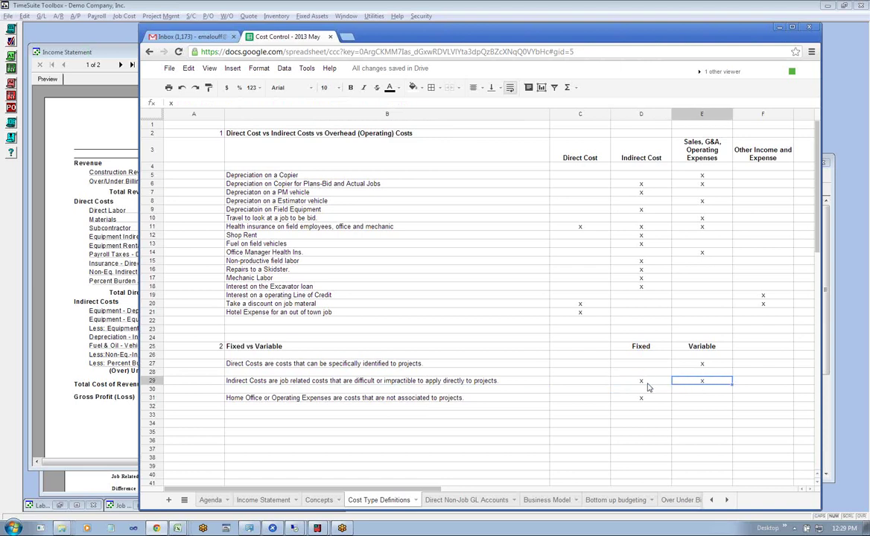
{"action": "key", "text": "Left"}
{"action": "key", "text": "Right"}
{"action": "key", "text": "Left"}
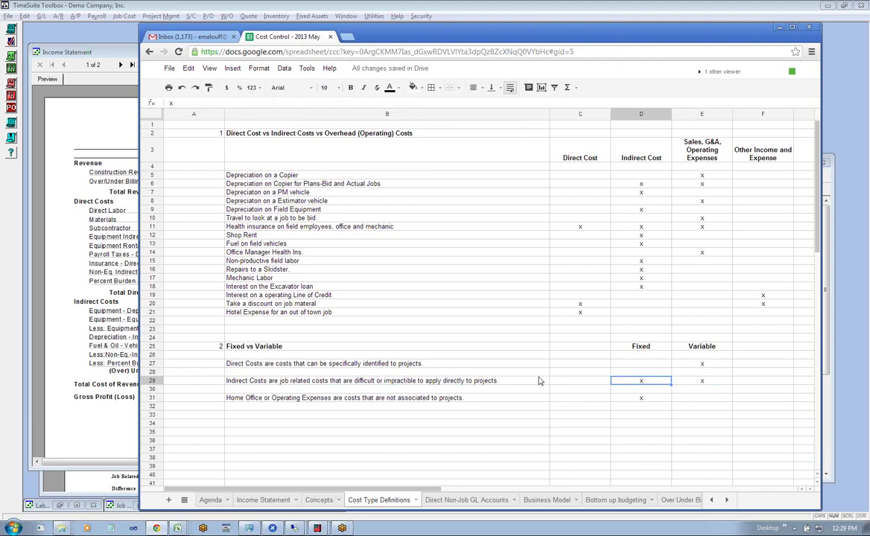
{"action": "left_click", "coordinate": [641, 398]}
Switch to TimeSuite, open the B-E25 Case Backhoe record from the Fixed Asset List, and select its meter reading.
{"action": "left_click", "coordinate": [79, 33]}
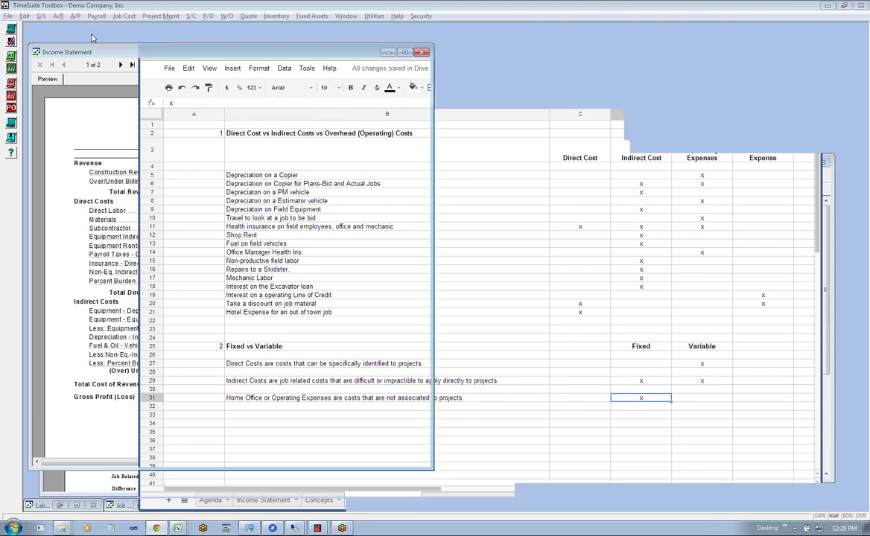
{"action": "left_click", "coordinate": [374, 16]}
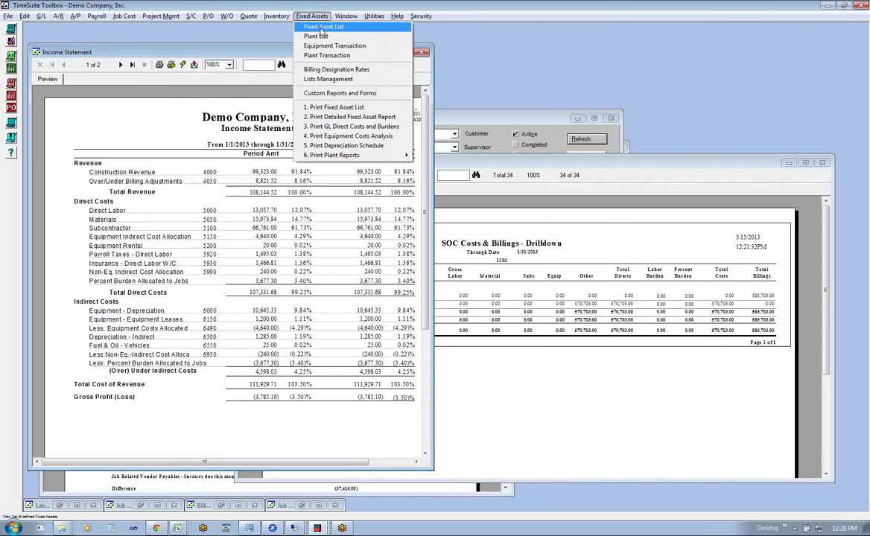
{"action": "left_click", "coordinate": [321, 27]}
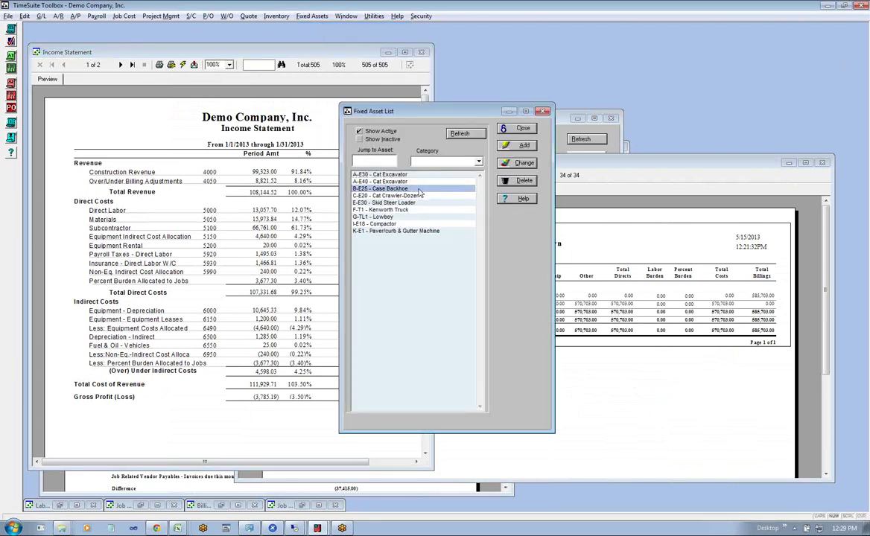
{"action": "double_click", "coordinate": [419, 191]}
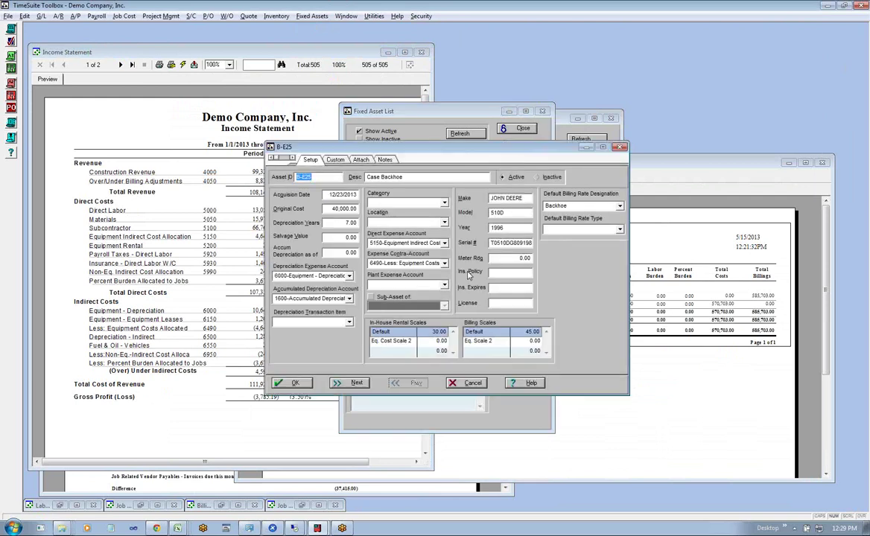
{"action": "left_click", "coordinate": [513, 259]}
Switch to the Cost Control spreadsheet in Chrome and re-examine the Fixed and Variable marks for direct costs and home office expenses.
{"action": "left_click", "coordinate": [309, 18]}
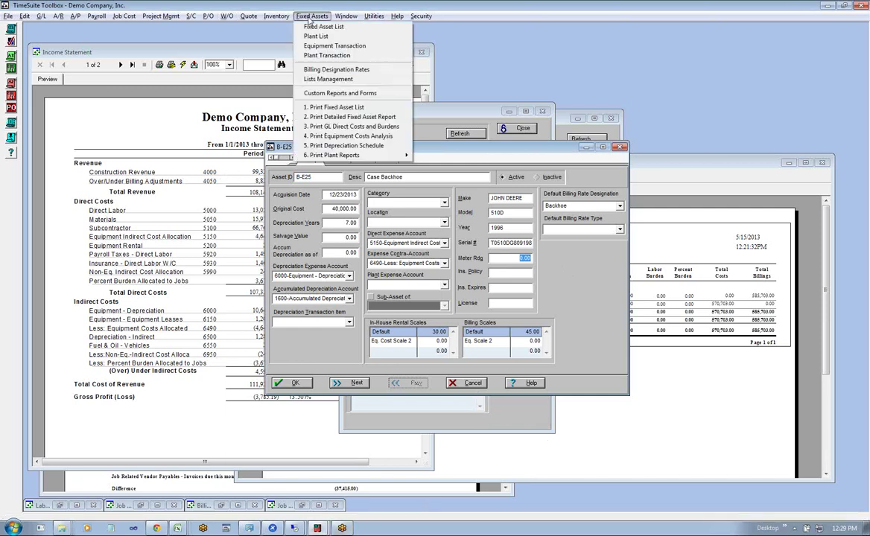
{"action": "left_click", "coordinate": [317, 528]}
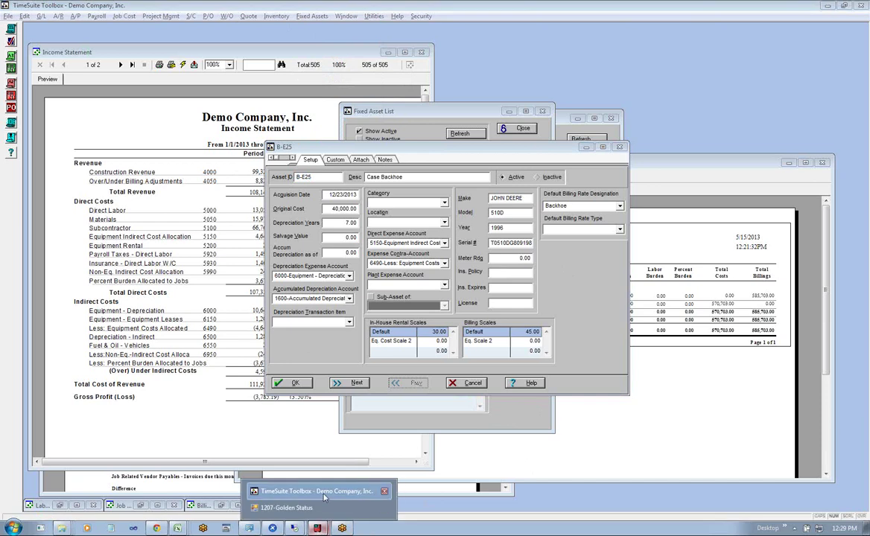
{"action": "left_click", "coordinate": [156, 528]}
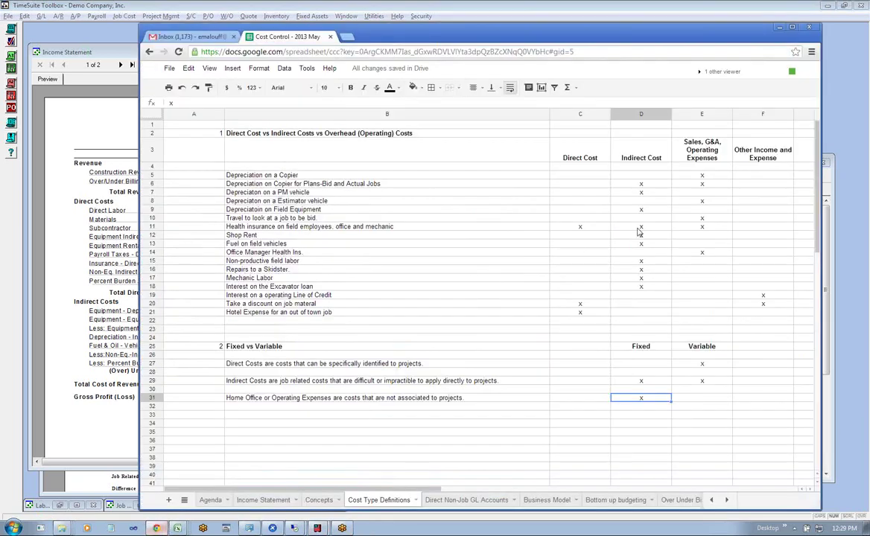
{"action": "left_click", "coordinate": [636, 422]}
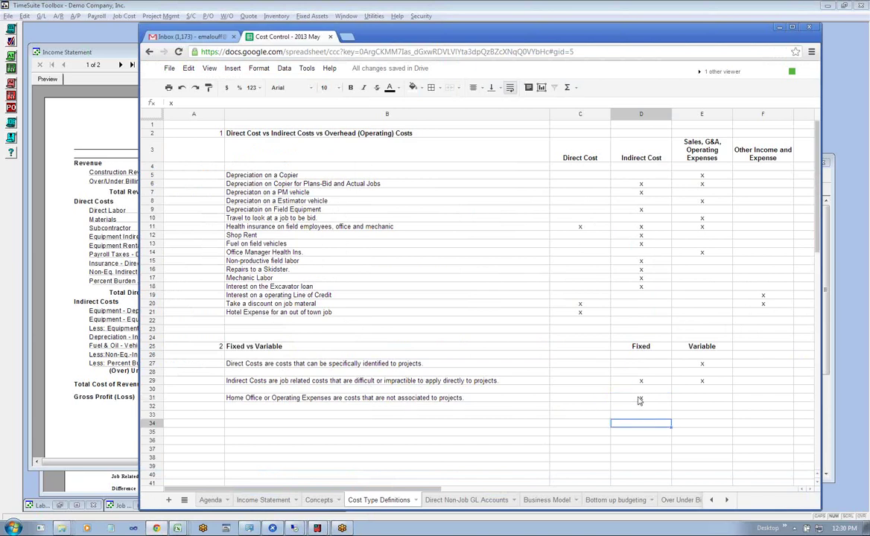
{"action": "key", "text": "Up"}
{"action": "key", "text": "Up"}
{"action": "key", "text": "Up"}
{"action": "left_click", "coordinate": [707, 363]}
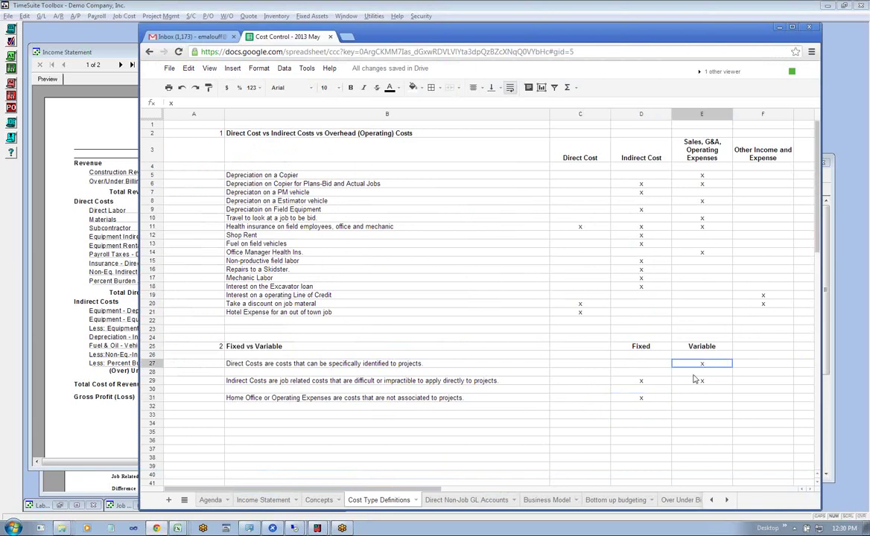
{"action": "left_click", "coordinate": [652, 402]}
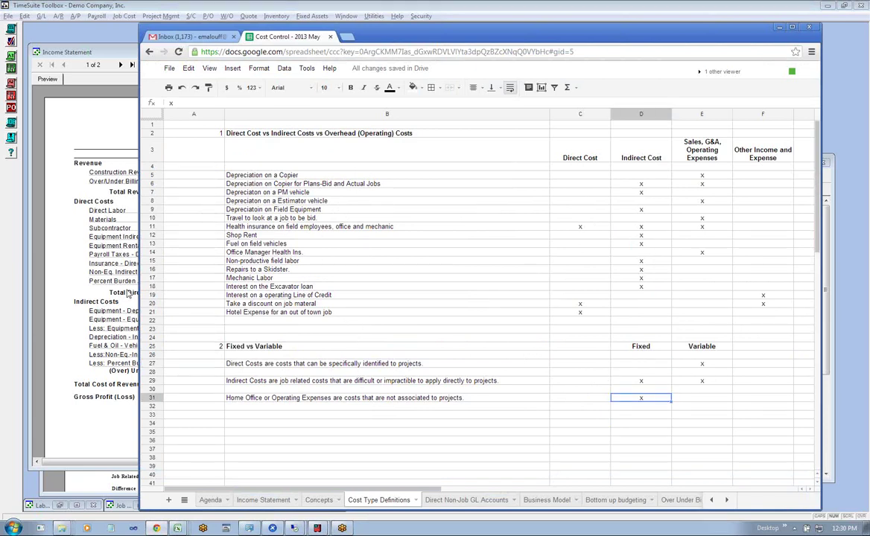
Open the Concepts sheet and examine the Session 1 questions on what an indirect cost is and how indirect costs are generally estimated.
{"action": "left_click", "coordinate": [320, 500]}
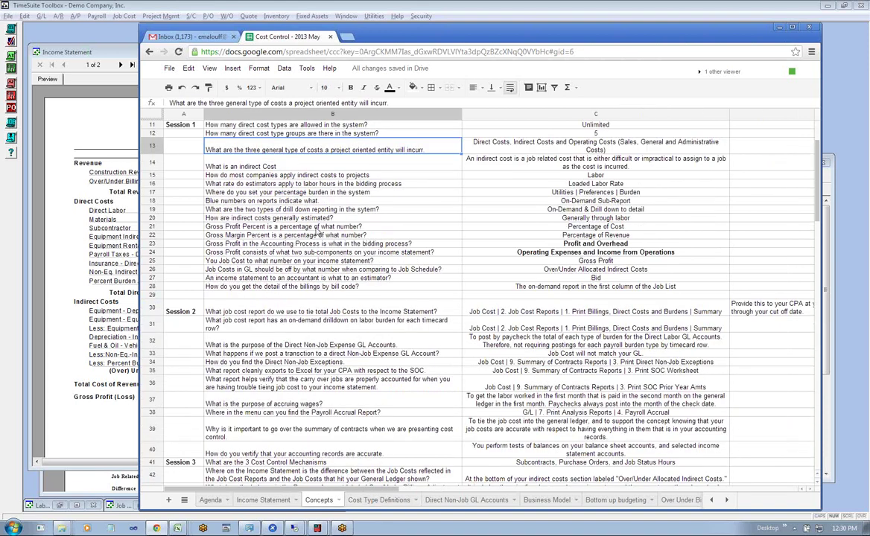
{"action": "left_click", "coordinate": [252, 169]}
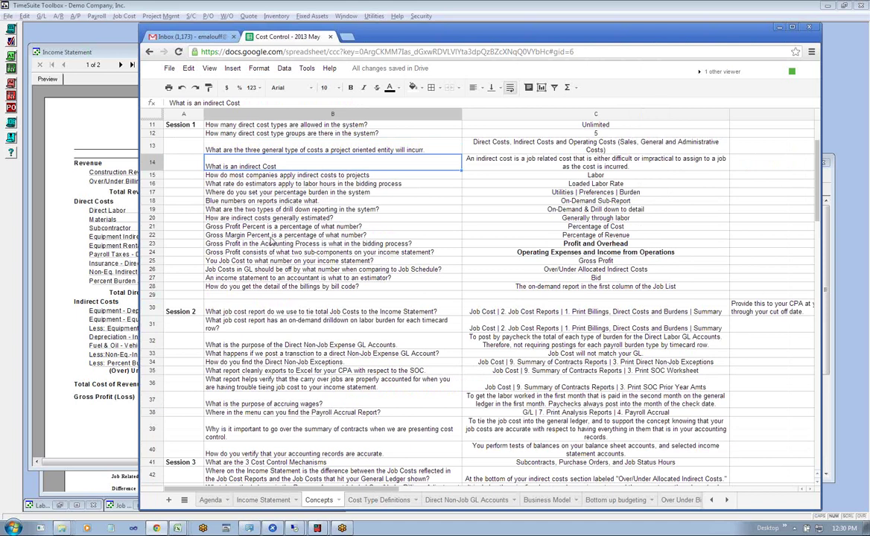
{"action": "left_click", "coordinate": [246, 216]}
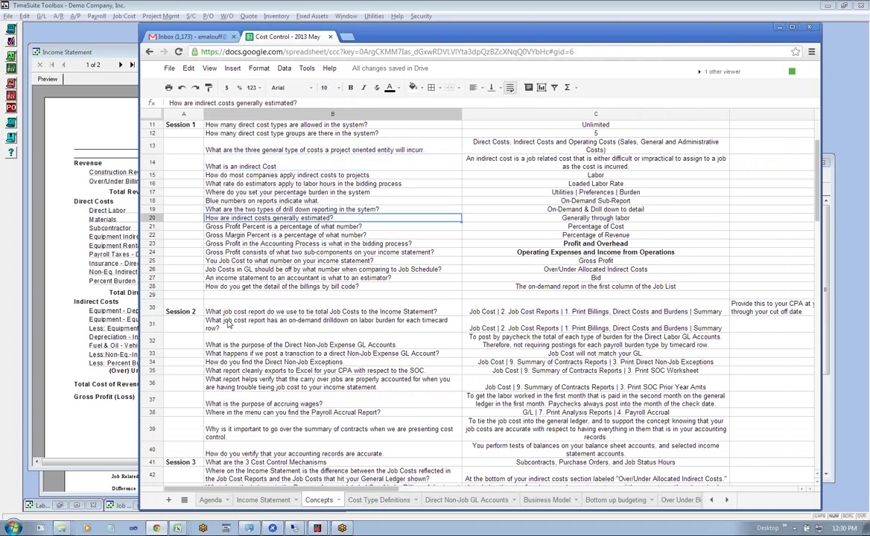
Read through the Session 3 questions, starting with the 3 Cost Control Mechanisms, and continue down to the Proof row.
{"action": "left_click", "coordinate": [269, 463]}
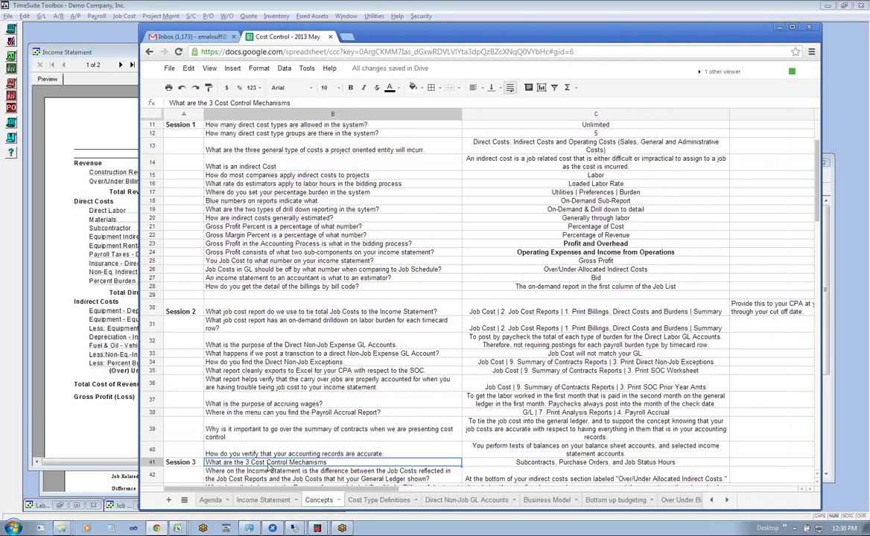
{"action": "key", "text": "Down"}
{"action": "key", "text": "Down"}
{"action": "key", "text": "Down"}
{"action": "key", "text": "Down"}
{"action": "key", "text": "Down"}
{"action": "key", "text": "Down"}
{"action": "key", "text": "Down"}
{"action": "key", "text": "Down"}
{"action": "key", "text": "Down"}
{"action": "key", "text": "Up"}
{"action": "key", "text": "Up"}
{"action": "key", "text": "Up"}
{"action": "key", "text": "Down"}
{"action": "key", "text": "Down"}
{"action": "key", "text": "Down"}
{"action": "key", "text": "Down"}
{"action": "key", "text": "Down"}
{"action": "key", "text": "Down"}
{"action": "key", "text": "Down"}
{"action": "key", "text": "Down"}
{"action": "key", "text": "Down"}
{"action": "key", "text": "Down"}
{"action": "key", "text": "Down"}
{"action": "key", "text": "Down"}
{"action": "key", "text": "Down"}
{"action": "key", "text": "Down"}
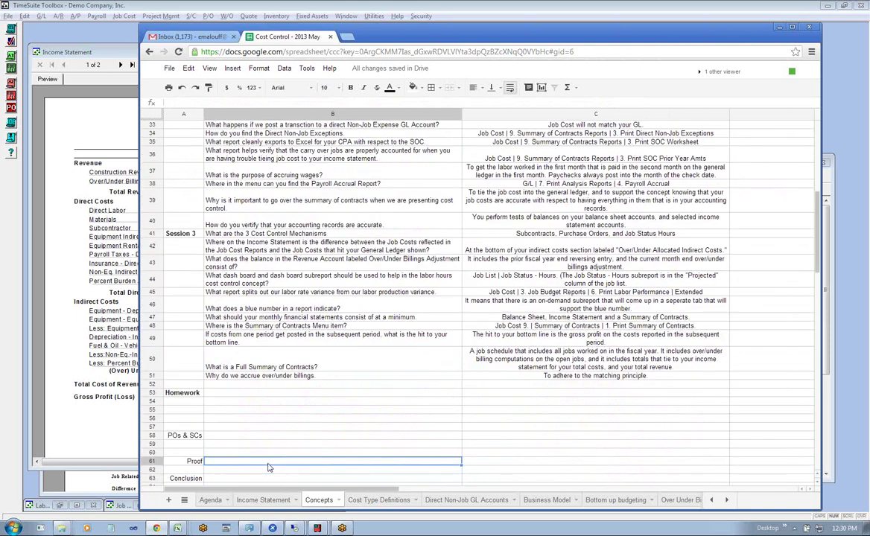
Look through the Concepts rows below Proof, and return to the Objectives and Session 1 questions.
{"action": "key", "text": "Down"}
{"action": "key", "text": "Down"}
{"action": "key", "text": "Down"}
{"action": "key", "text": "Down"}
{"action": "key", "text": "Down"}
{"action": "key", "text": "Down"}
{"action": "key", "text": "Down"}
{"action": "key", "text": "Down"}
{"action": "key", "text": "Down"}
{"action": "key", "text": "Down"}
{"action": "key", "text": "Down"}
{"action": "key", "text": "Down"}
{"action": "key", "text": "Down"}
{"action": "key", "text": "Down"}
{"action": "key", "text": "Down"}
{"action": "key", "text": "Down"}
{"action": "key", "text": "Down"}
{"action": "key", "text": "Down"}
{"action": "key", "text": "Down"}
{"action": "key", "text": "Down"}
{"action": "key", "text": "Up"}
{"action": "key", "text": "Up"}
{"action": "key", "text": "Up"}
{"action": "key", "text": "Up"}
{"action": "key", "text": "Up"}
{"action": "key", "text": "Up"}
{"action": "key", "text": "Up"}
{"action": "key", "text": "Up"}
{"action": "key", "text": "Up"}
{"action": "key", "text": "Up"}
{"action": "key", "text": "Up"}
{"action": "key", "text": "Up"}
{"action": "key", "text": "Up"}
{"action": "key", "text": "Up"}
{"action": "key", "text": "Up"}
{"action": "key", "text": "Up"}
{"action": "key", "text": "Up"}
{"action": "key", "text": "Up"}
{"action": "key", "text": "Up"}
{"action": "key", "text": "Up"}
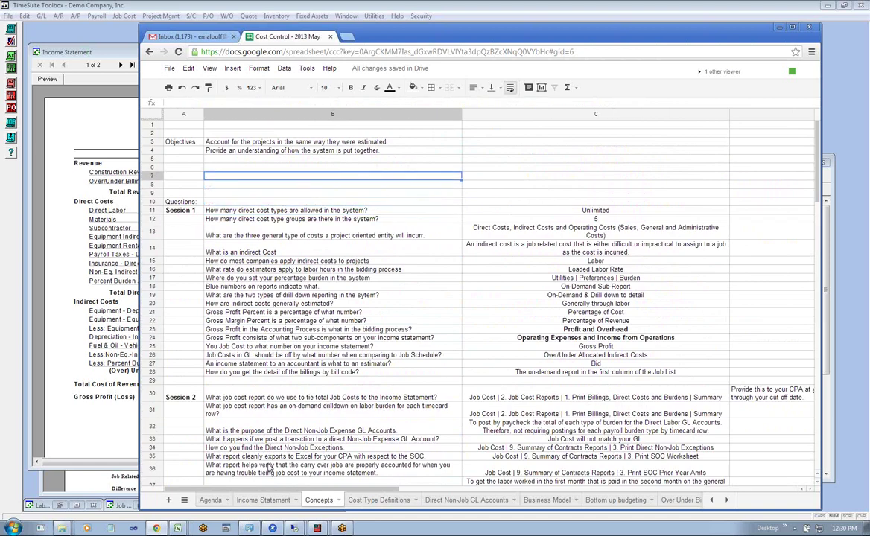